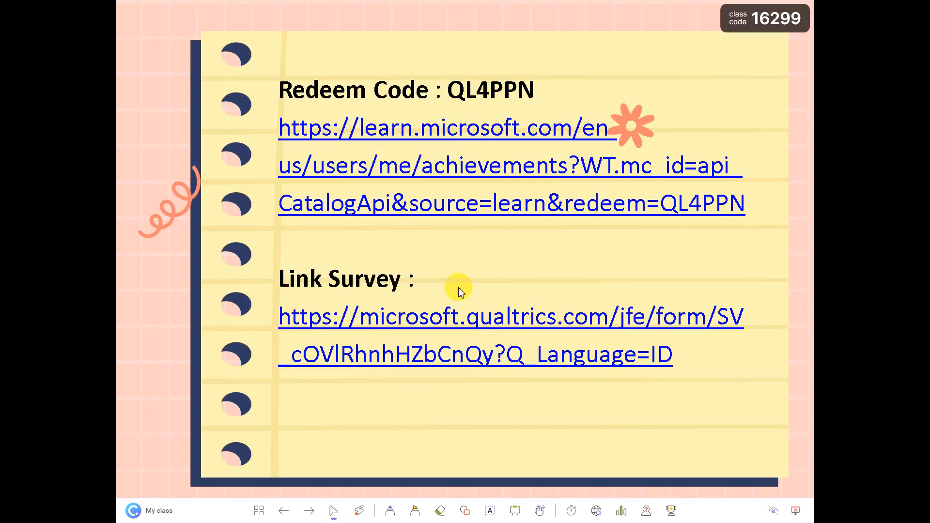
End the slideshow on the redeem-code and survey-links slide and switch to the Google Meet window
key("Right")
key("Left")
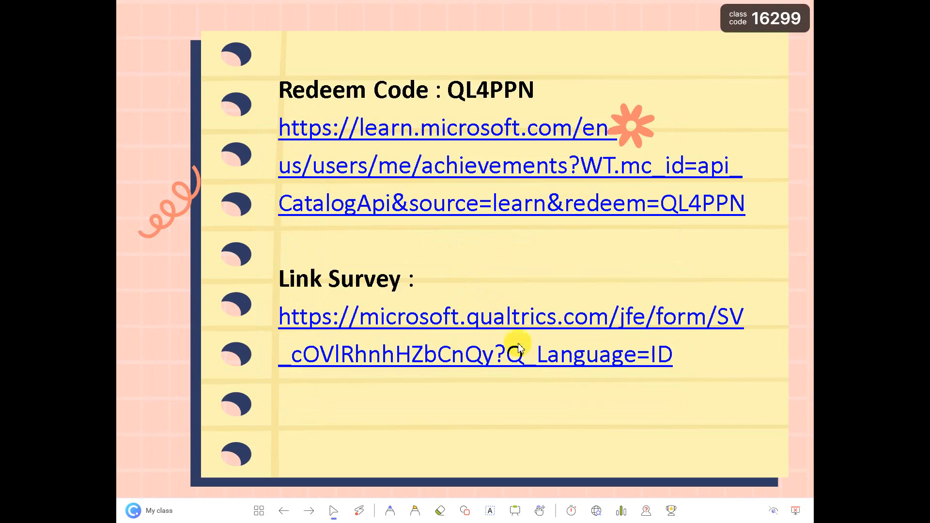
right_click(578, 423)
left_click(585, 412)
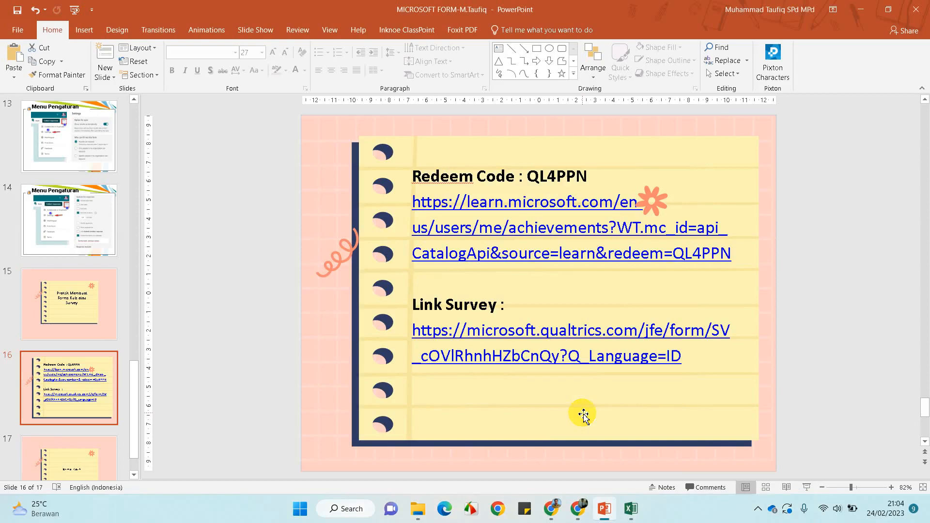
left_click(556, 505)
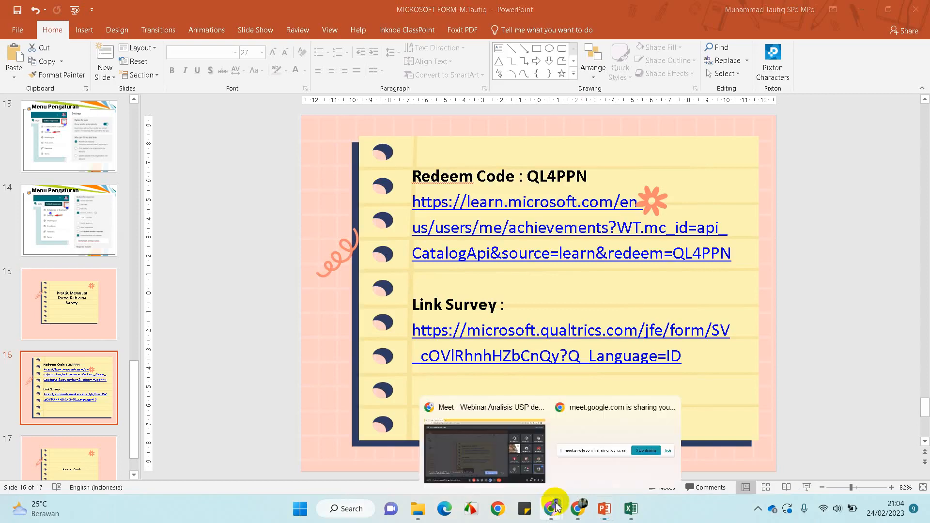
left_click(503, 462)
Switch to the WhatsApp Web window and open a new blank Chrome tab beside it
mouse_move(575, 508)
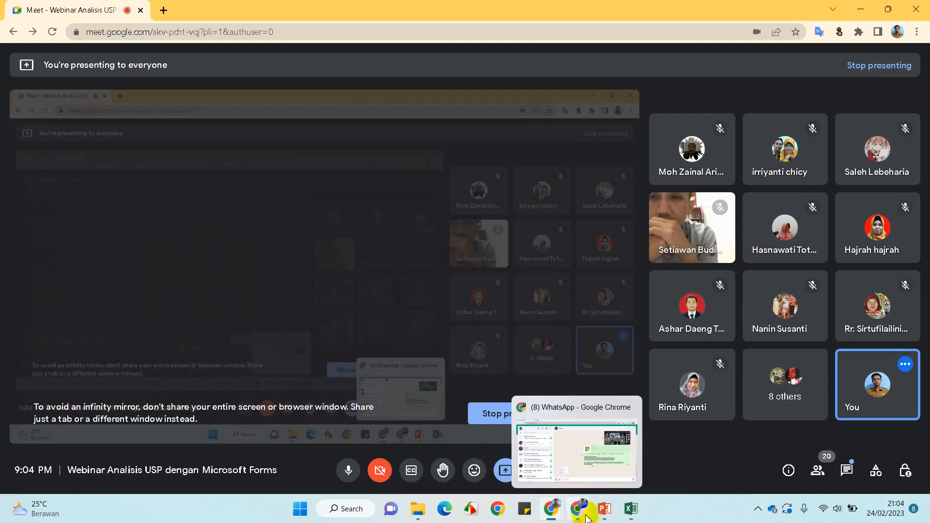
left_click(576, 512)
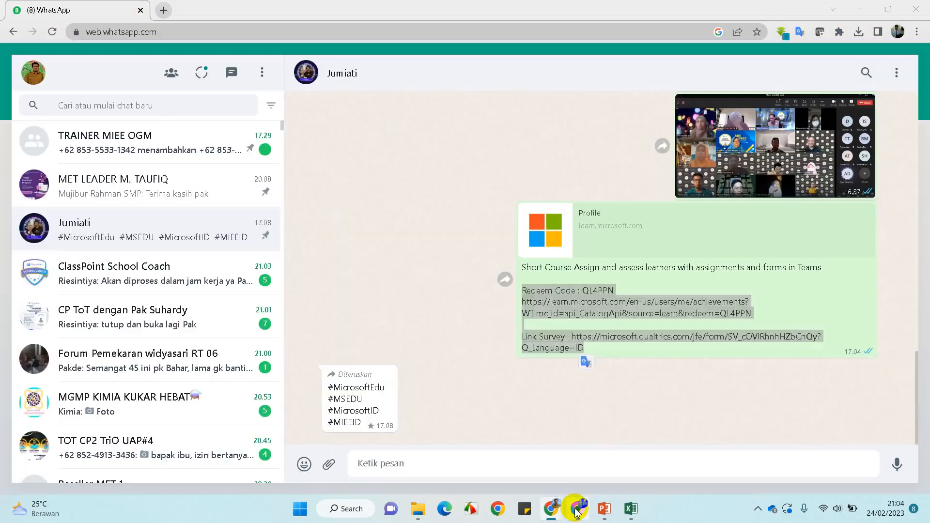
left_click(164, 11)
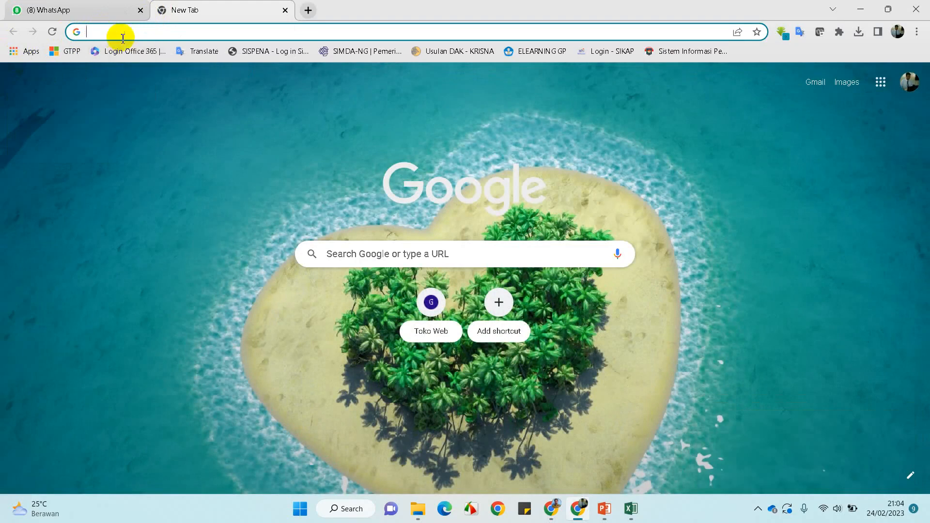
Load office.com in the new tab by accepting the 'of' address completion
type("office.com")
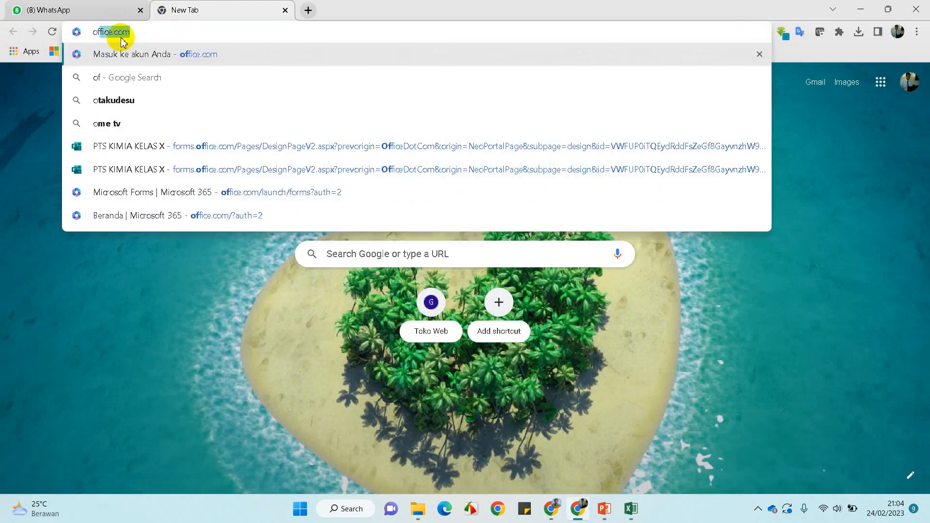
key("Return")
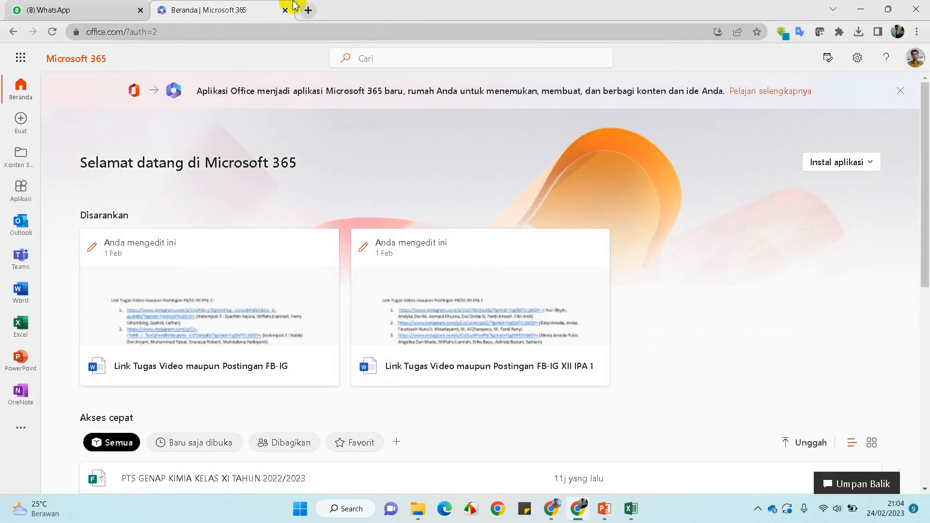
Return to the Microsoft 365 tab and sign out of the school account from the profile menu
left_click(309, 11)
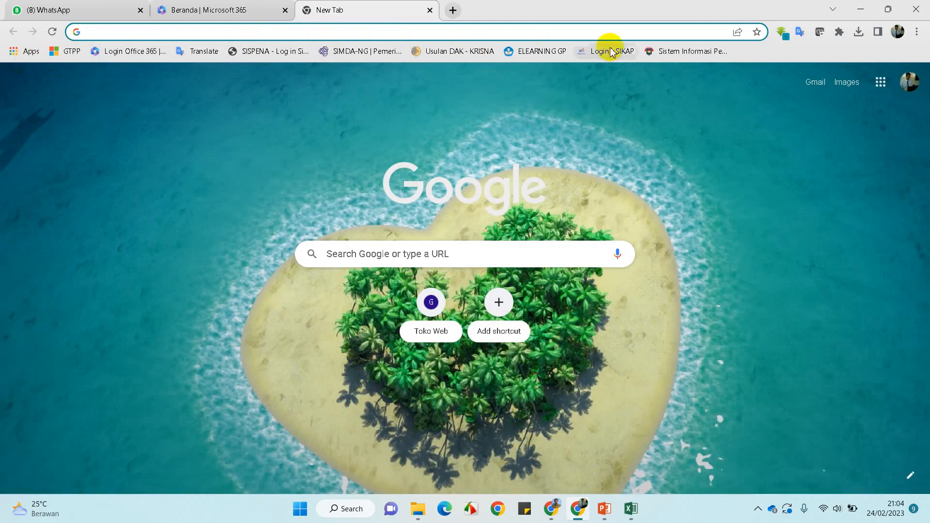
left_click(224, 11)
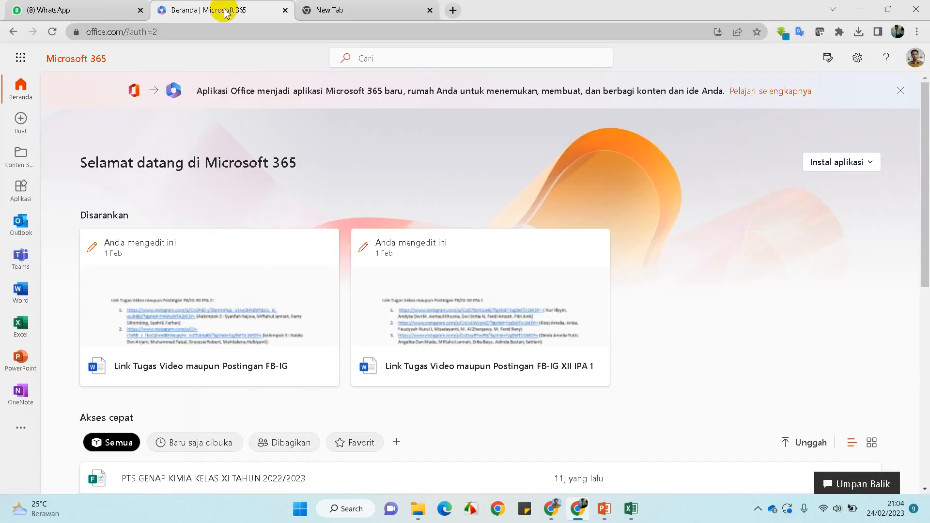
left_click(916, 57)
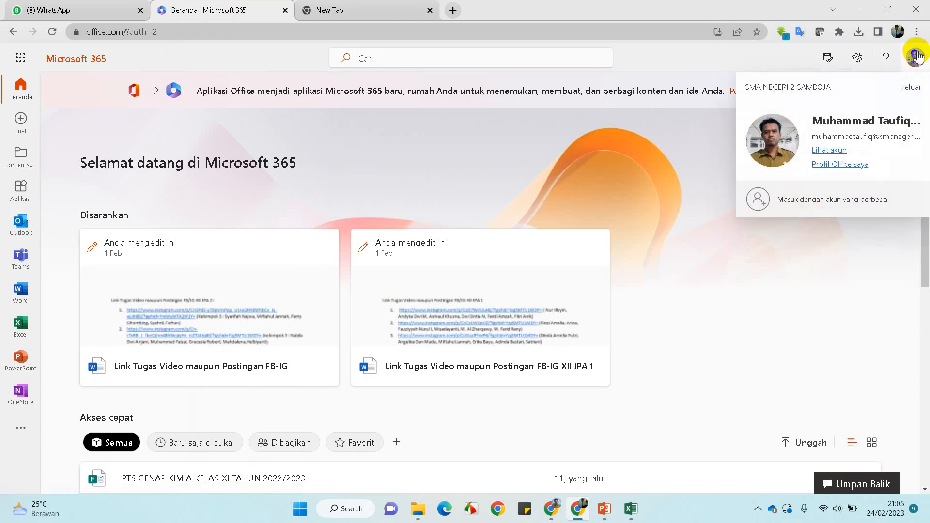
left_click(911, 87)
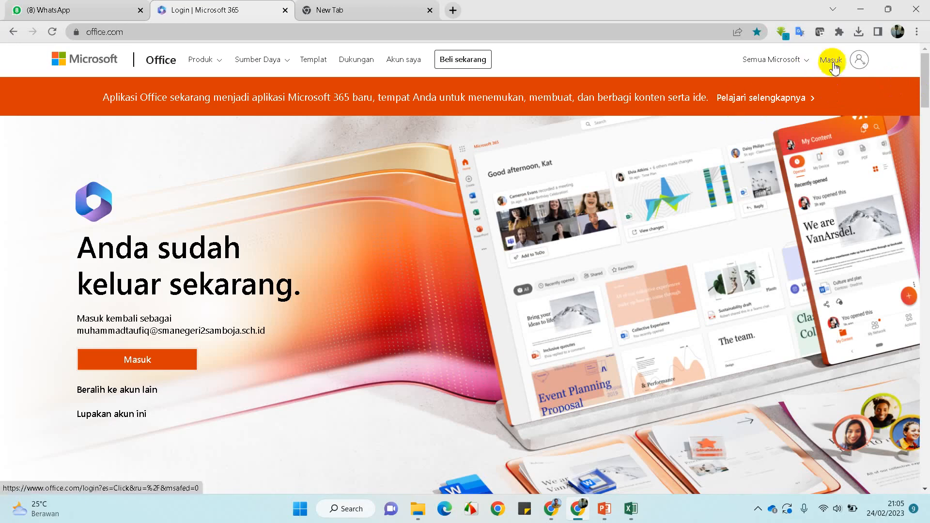
Start signing in, and after the remembered account fails, choose to use a different account
left_click(856, 61)
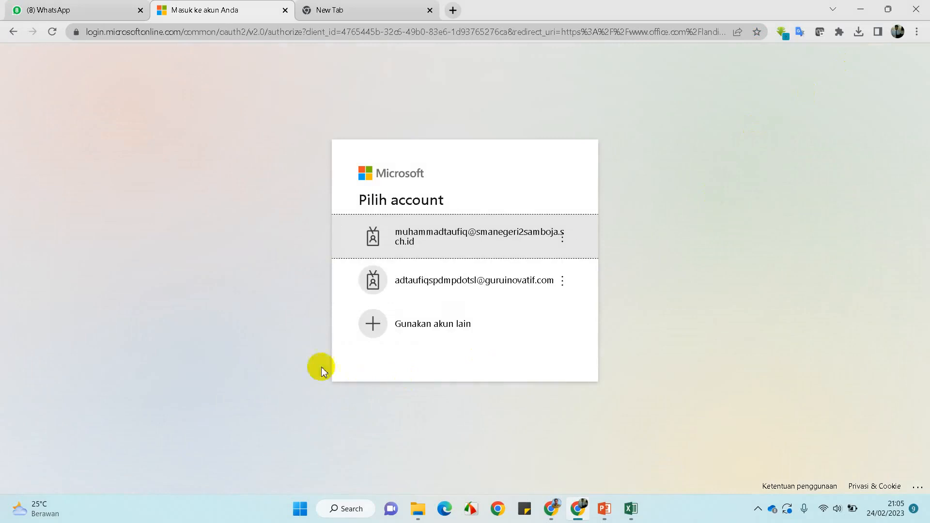
left_click(13, 31)
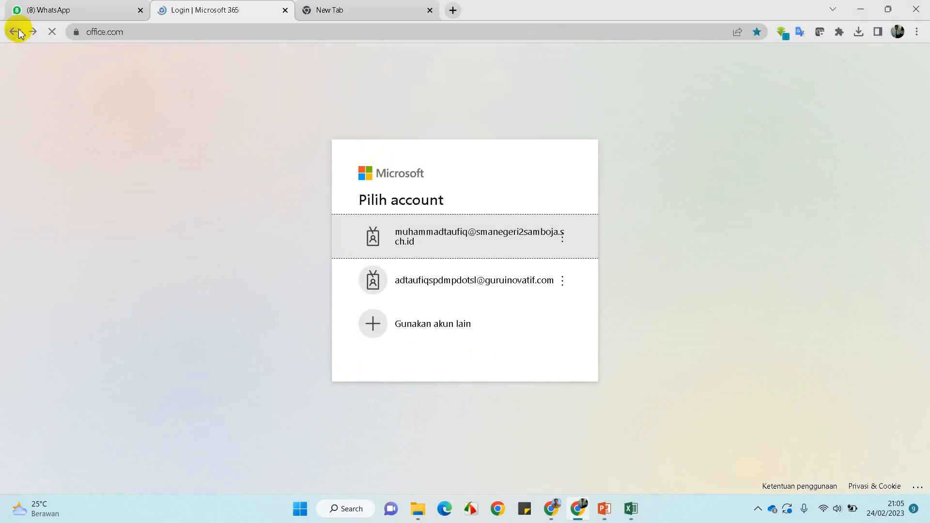
scroll(104, 307, "down", 2)
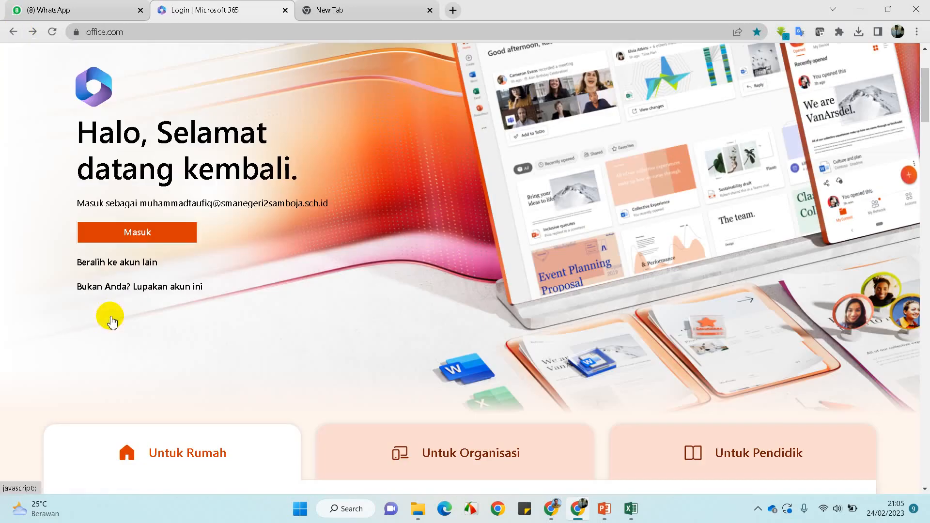
left_click(138, 237)
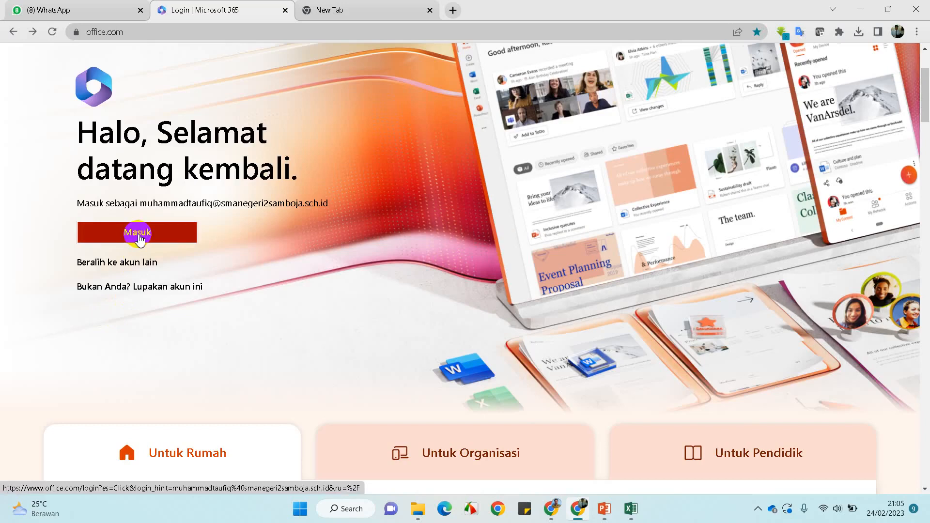
scroll(138, 238, "up", 2)
left_click(129, 364)
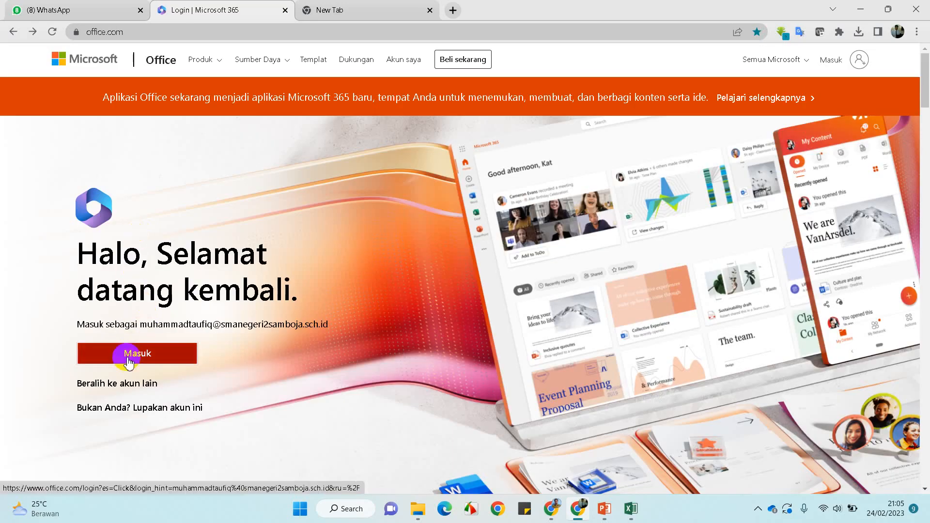
left_click(128, 359)
left_click(87, 384)
Enter the school account's e-mail address and submit it
left_click(174, 321)
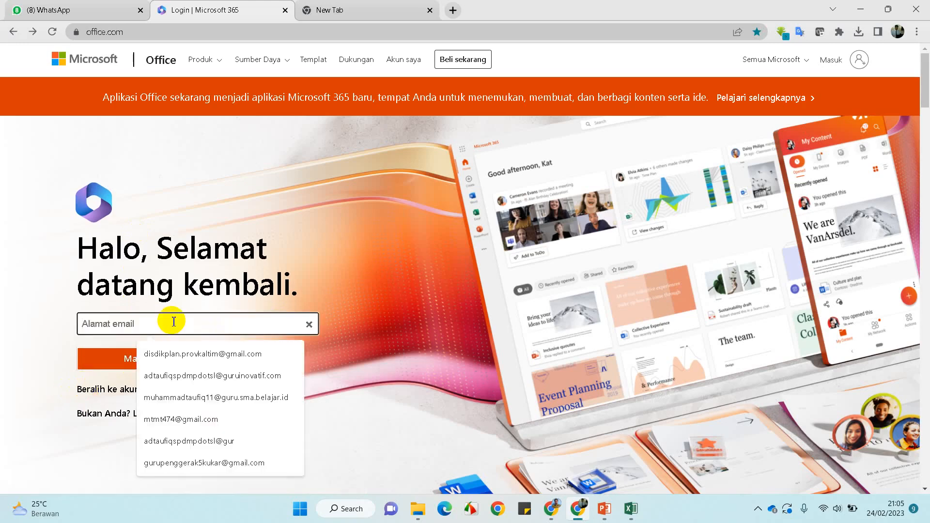
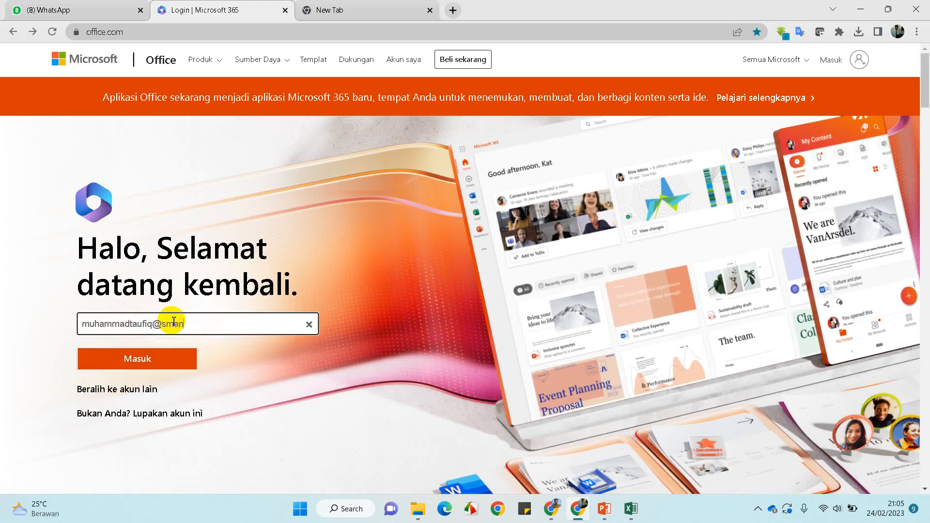
key("Caps_Lock")
key("Caps_Lock")
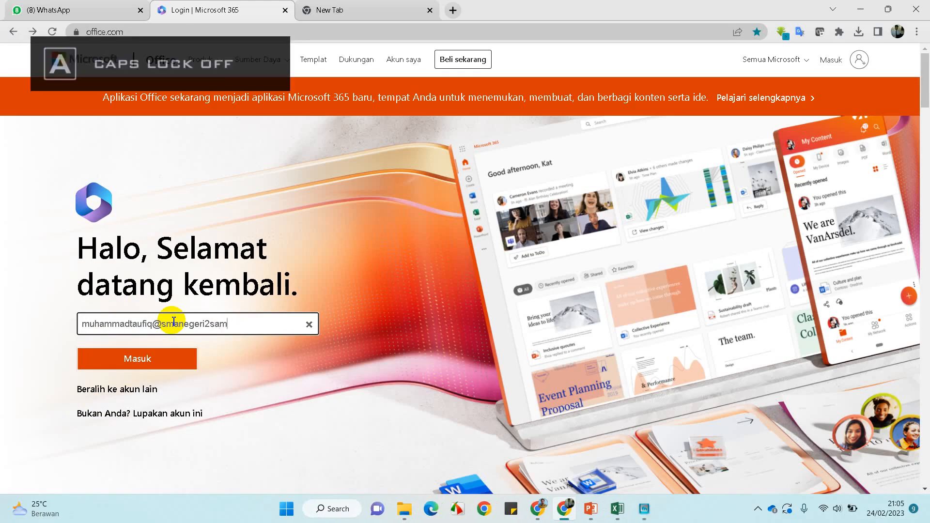
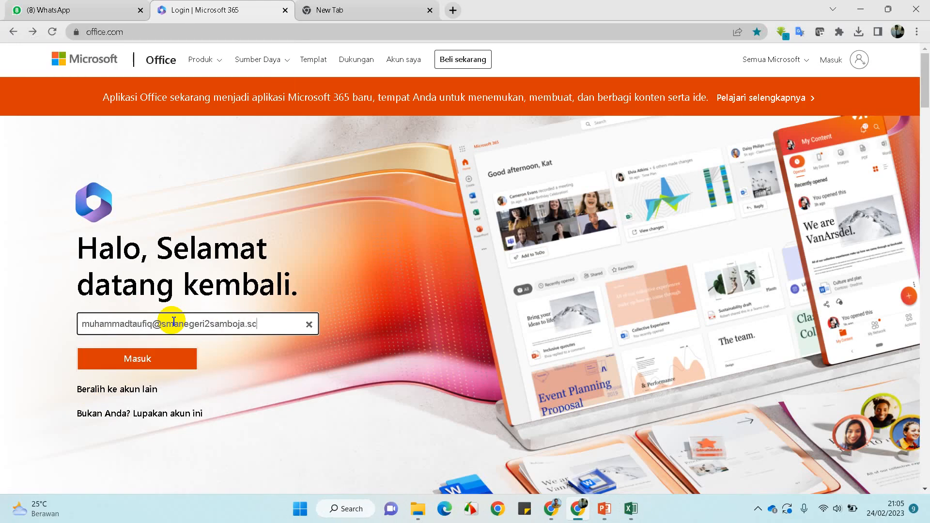
key("Return")
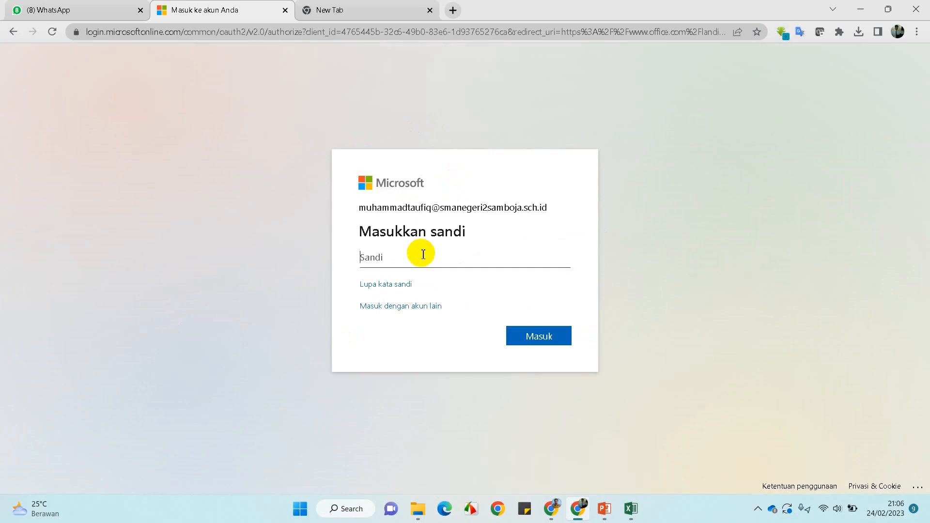
Enter the account password and confirm staying signed in
type("••••••••")
key("Return")
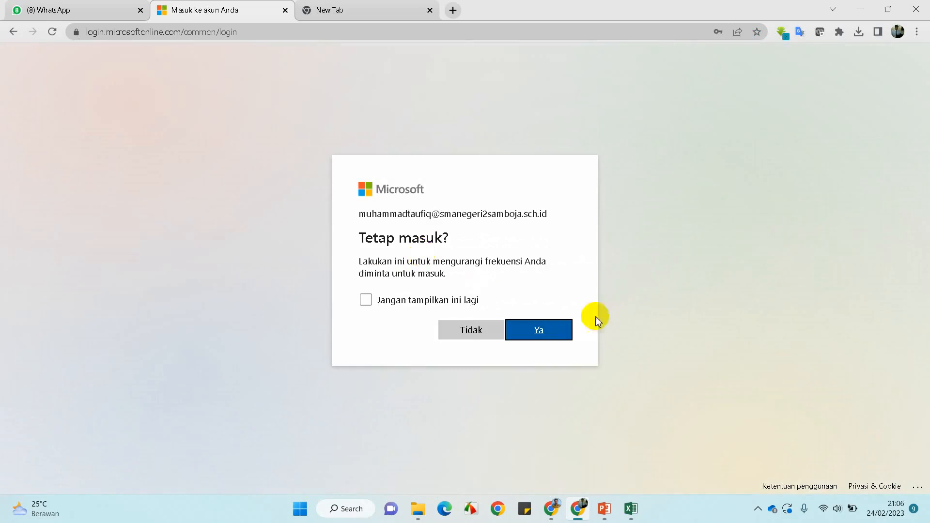
left_click(547, 336)
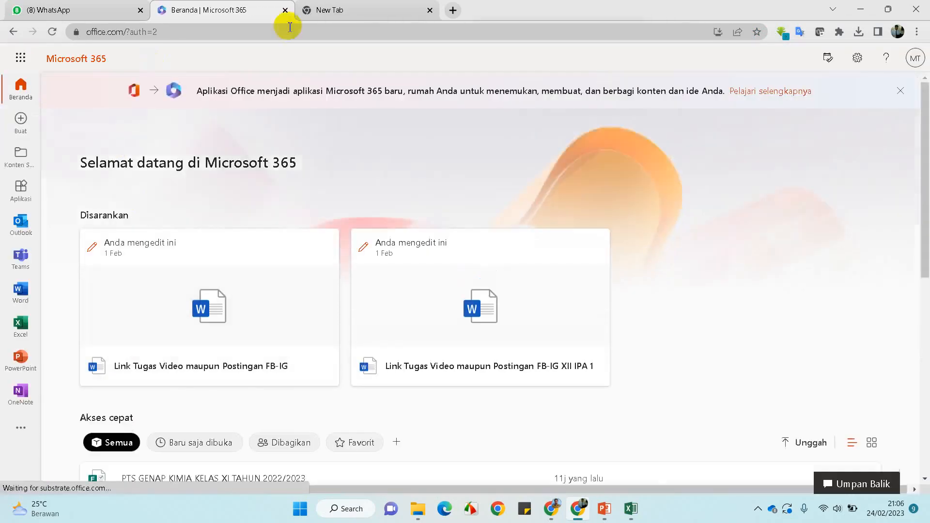
Try loading form.office.com in the blank tab, which leads to an error page
left_click(339, 9)
left_click(303, 32)
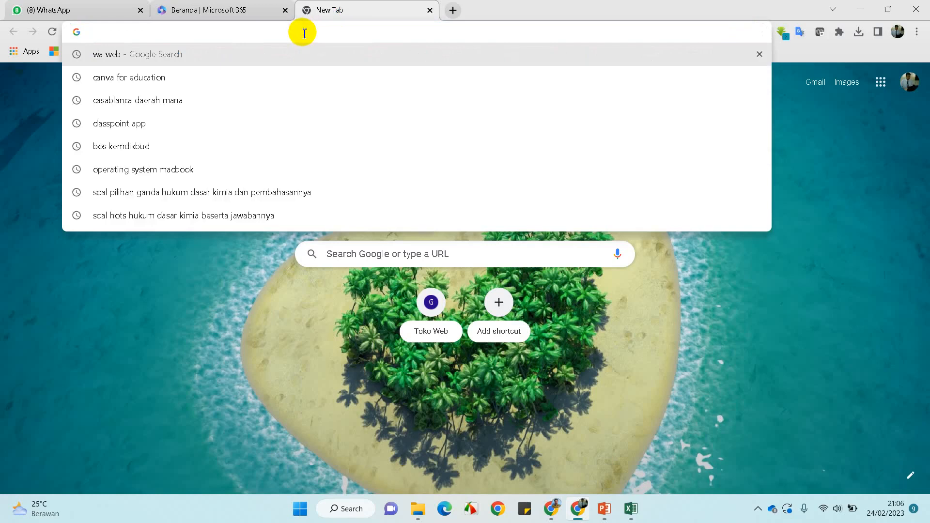
type("fro")
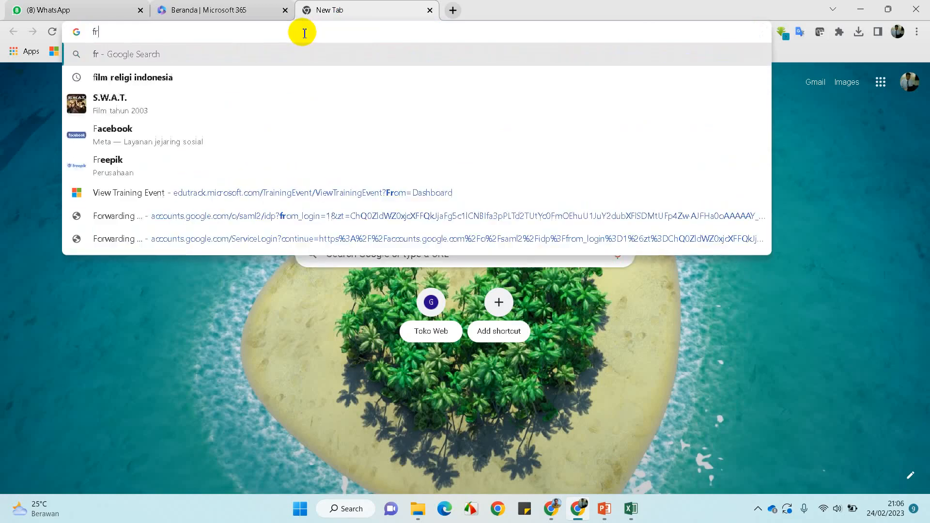
key("BackSpace")
key("BackSpace")
key("BackSpace")
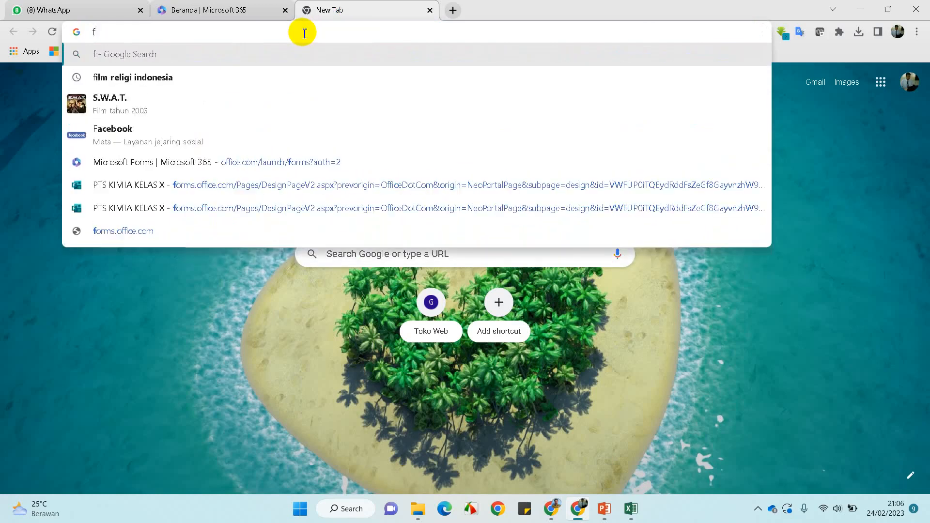
type("form")
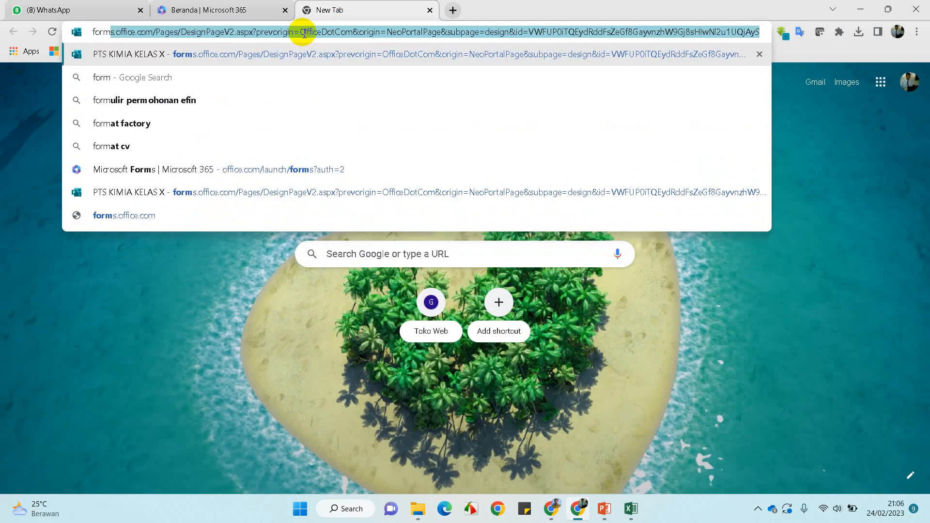
key("BackSpace")
type(".off")
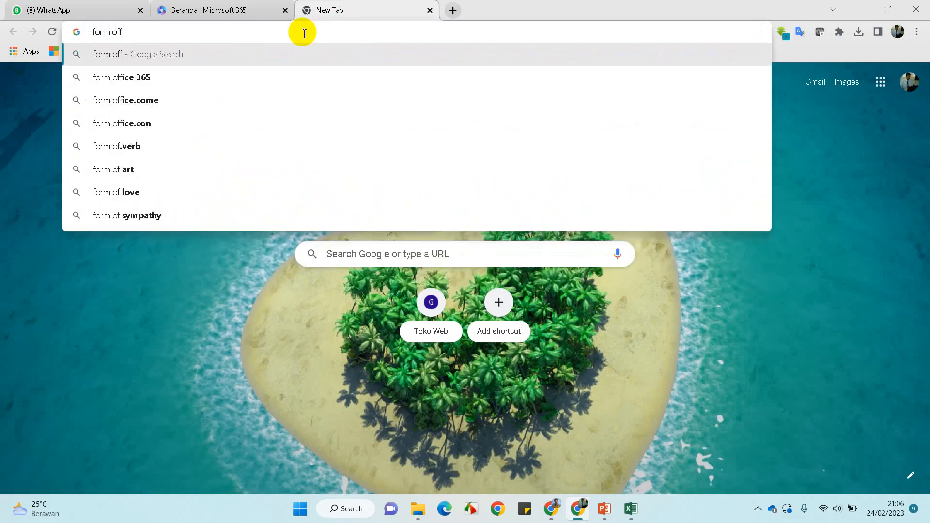
type("ice")
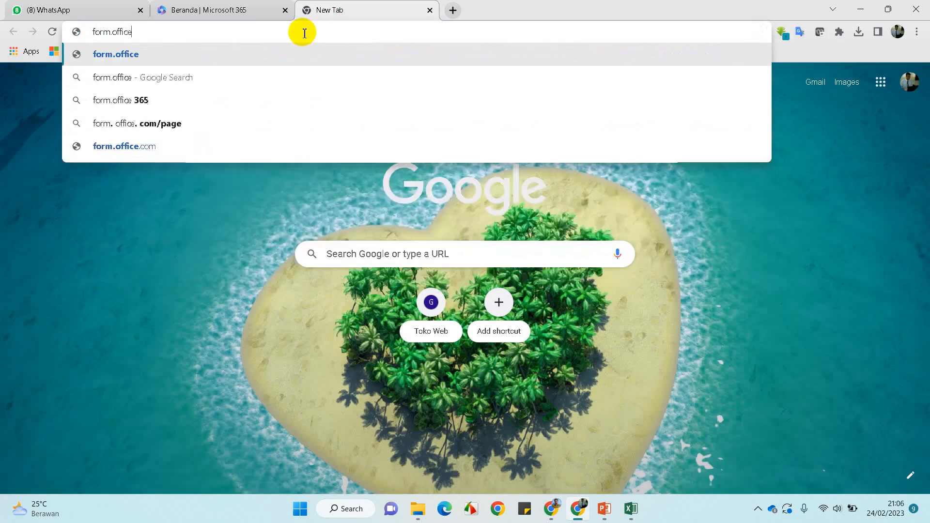
type(".com")
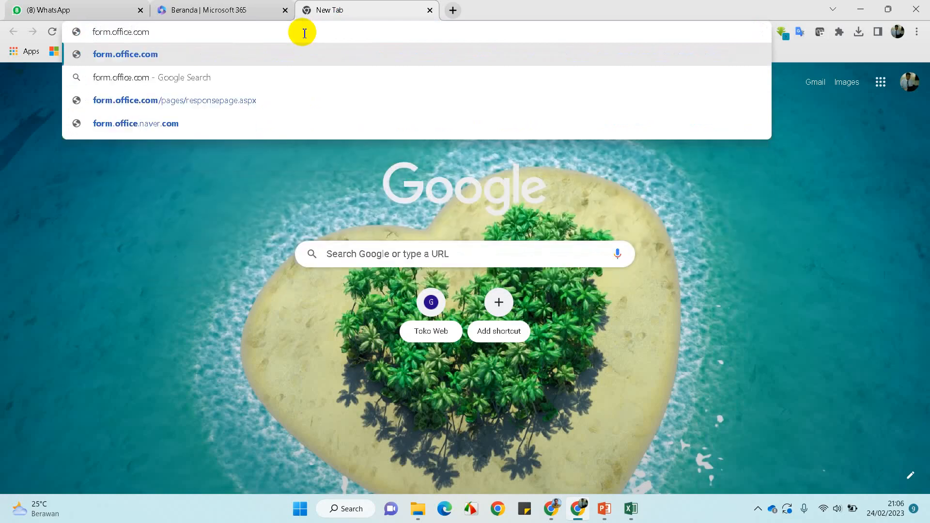
key("Return")
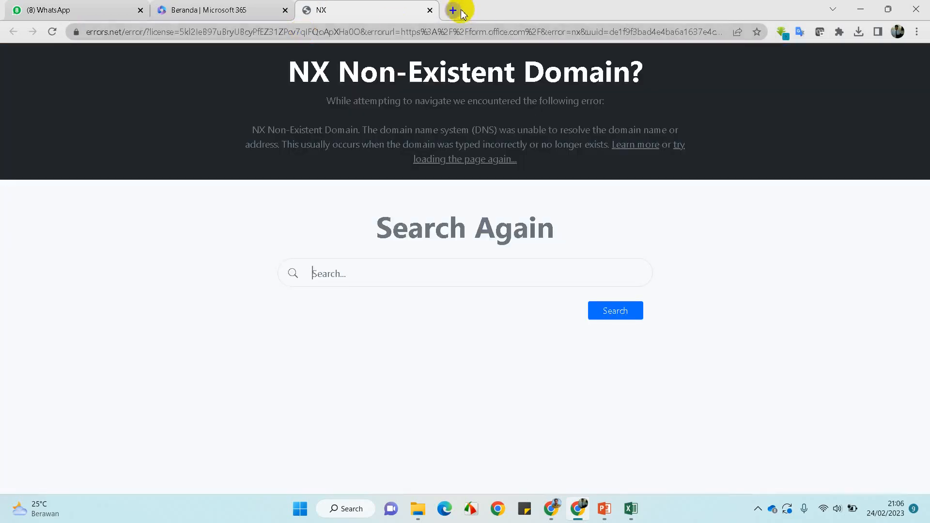
Replace the error tab with forms.office.com, then return to the Microsoft 365 home tab
left_click(452, 11)
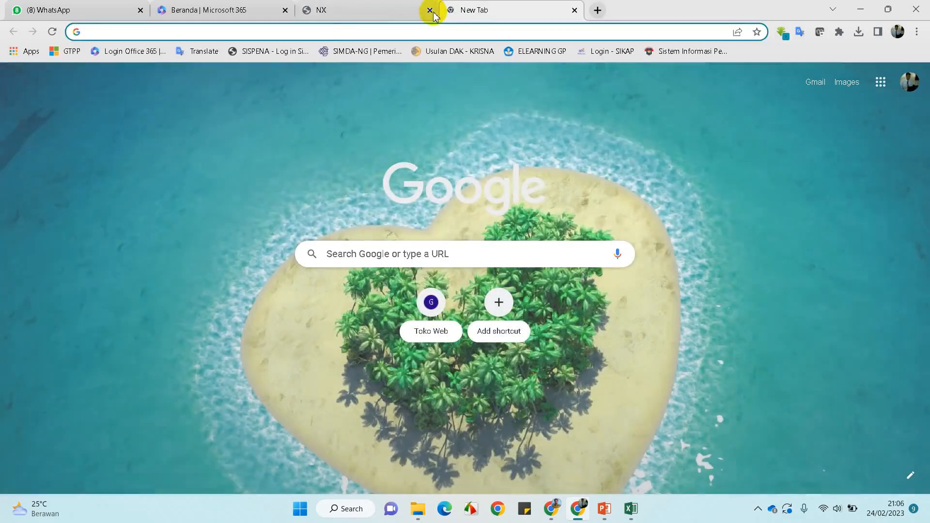
left_click(321, 34)
type("f")
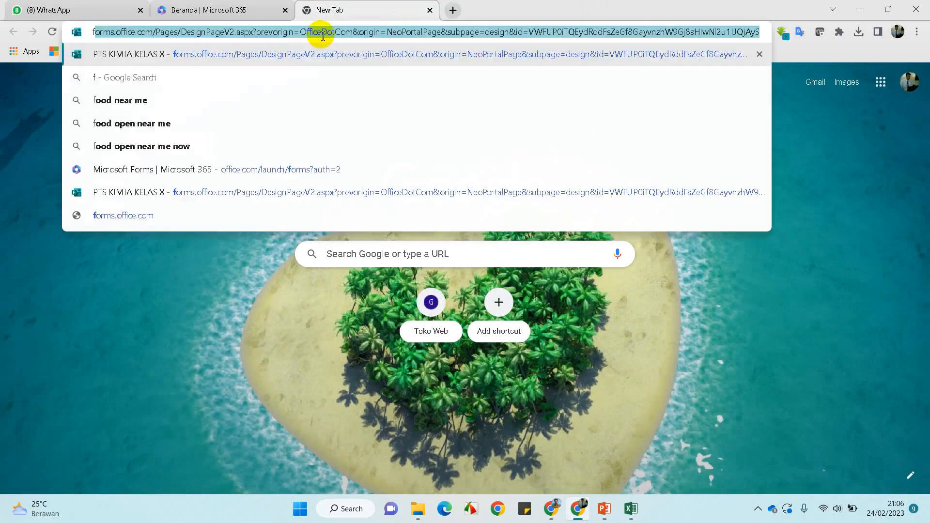
type("orm")
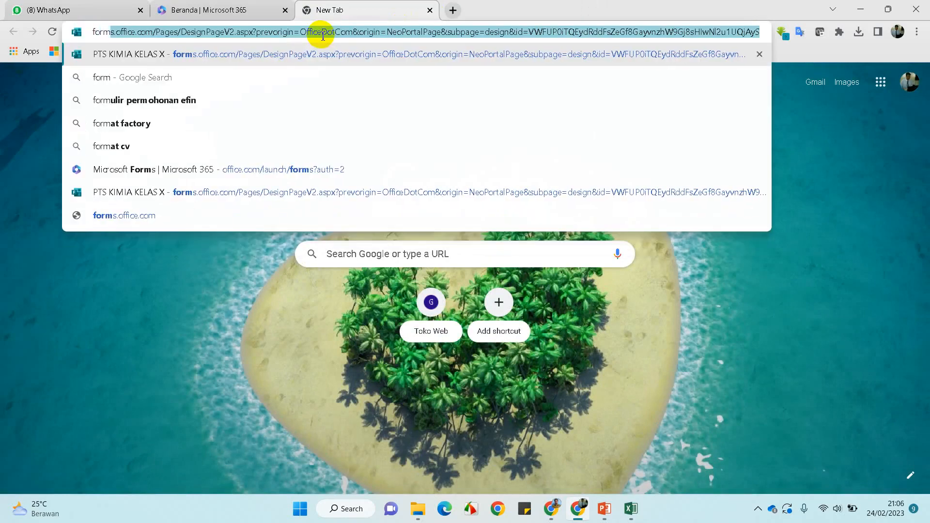
type("s.")
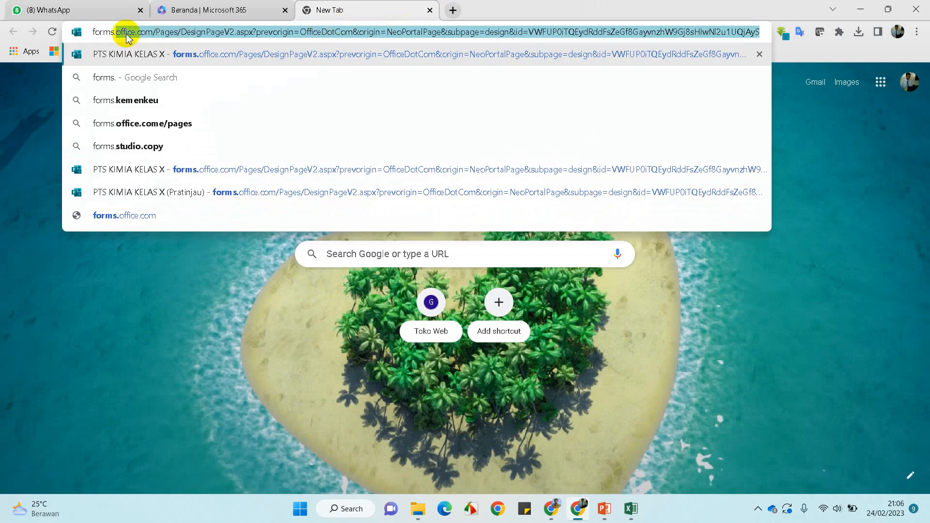
type("offi")
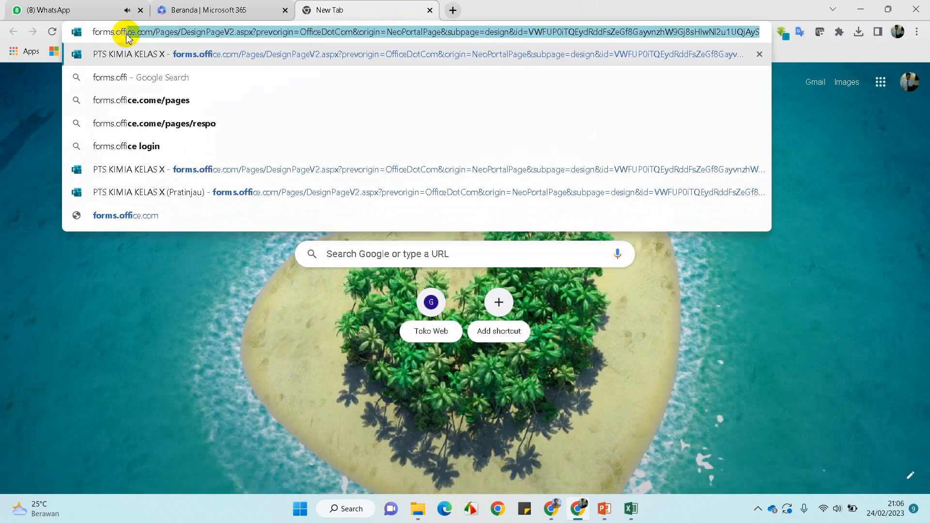
type("ce.ci")
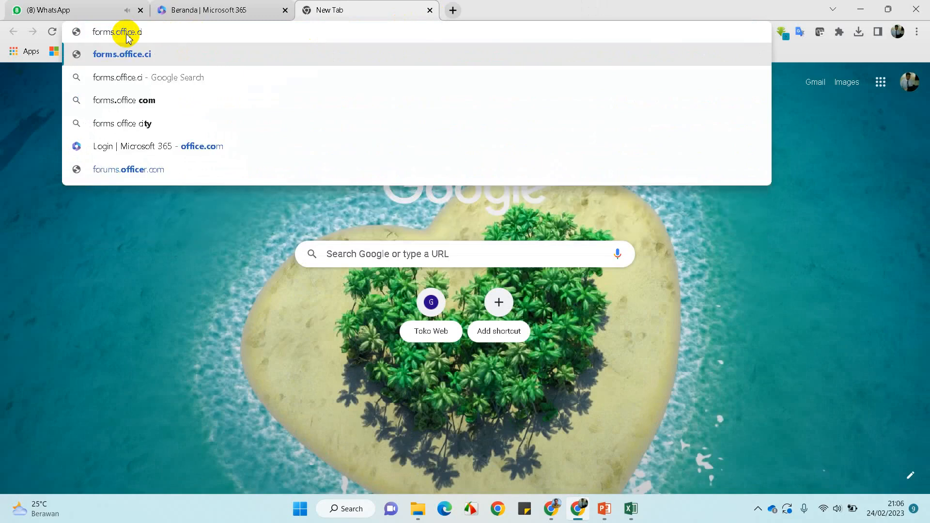
key("BackSpace")
type("om")
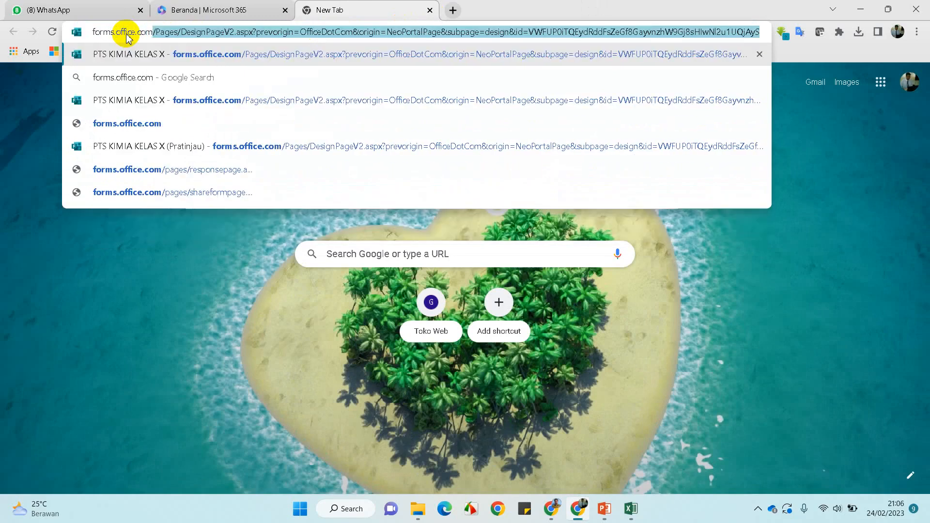
key("Delete")
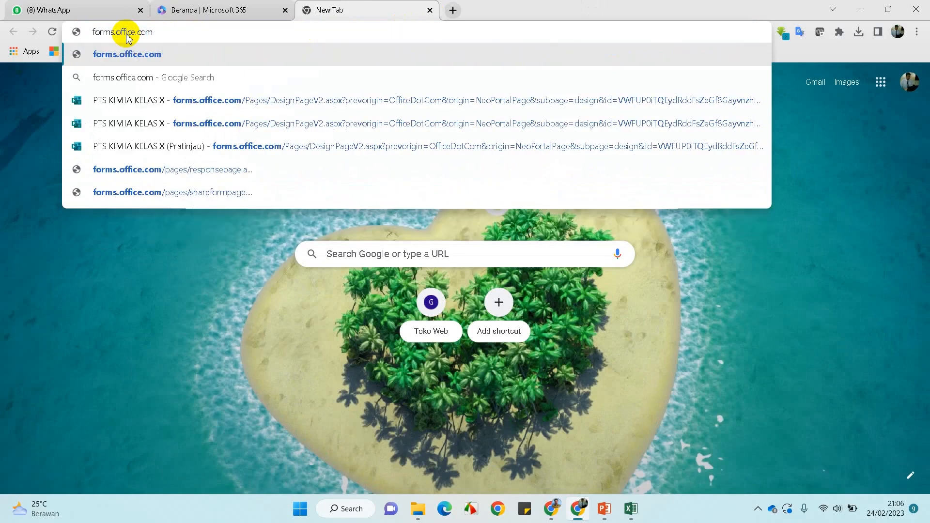
key("Return")
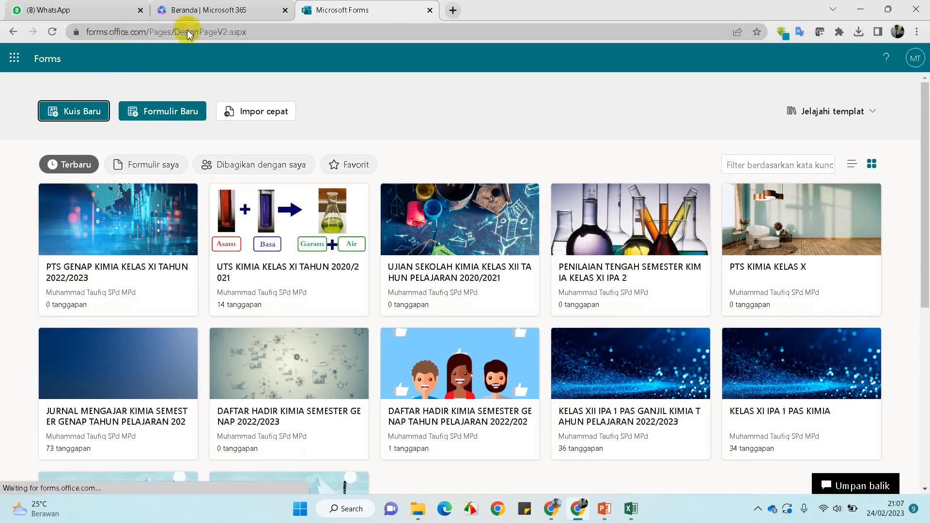
left_click(205, 10)
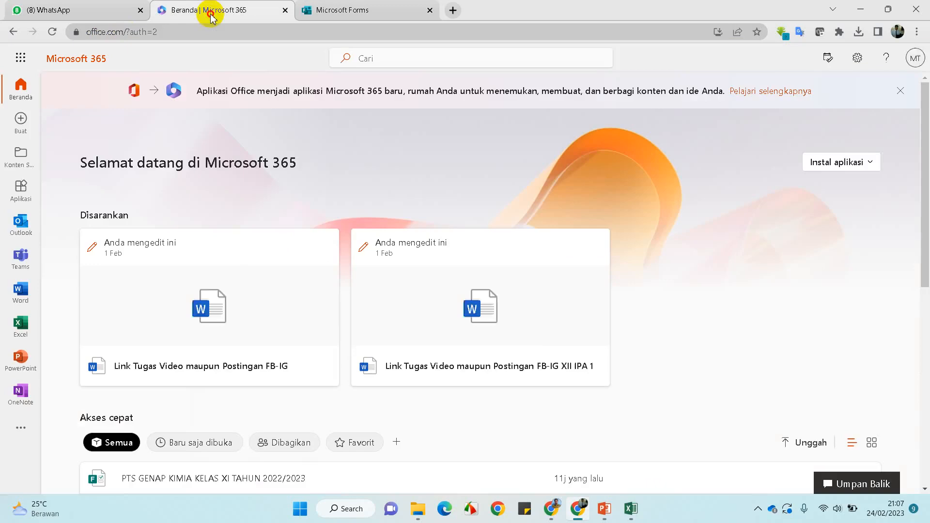
Sign out of Microsoft 365, reload the Forms tab, and focus its sign-in e-mail field
left_click(915, 57)
left_click(907, 85)
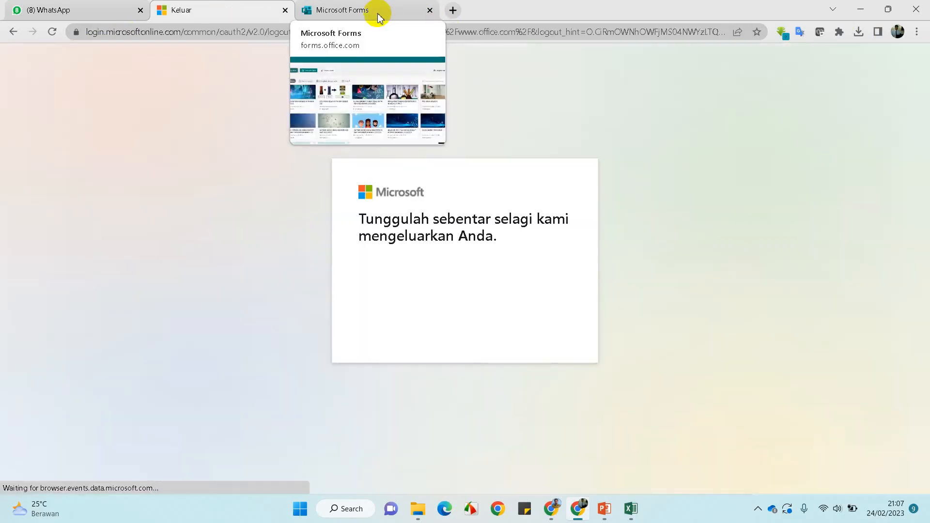
left_click(378, 14)
left_click(47, 34)
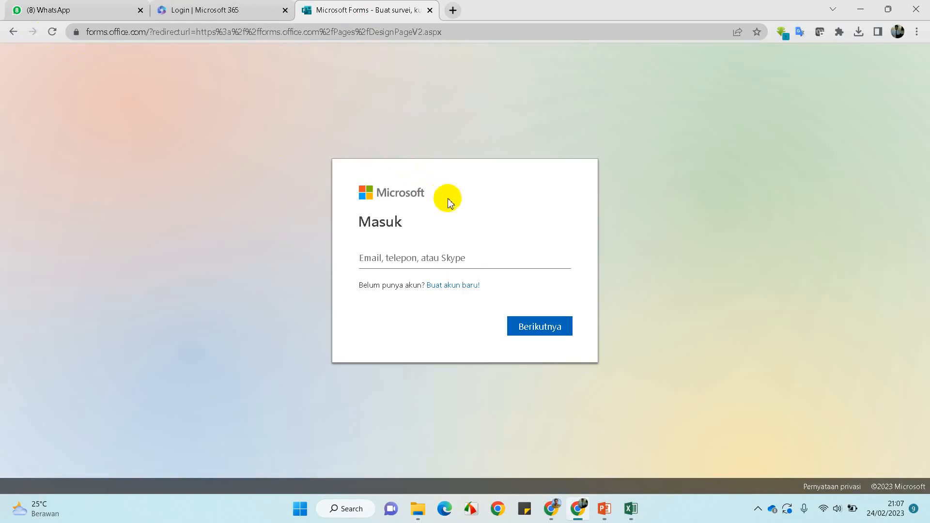
left_click(445, 266)
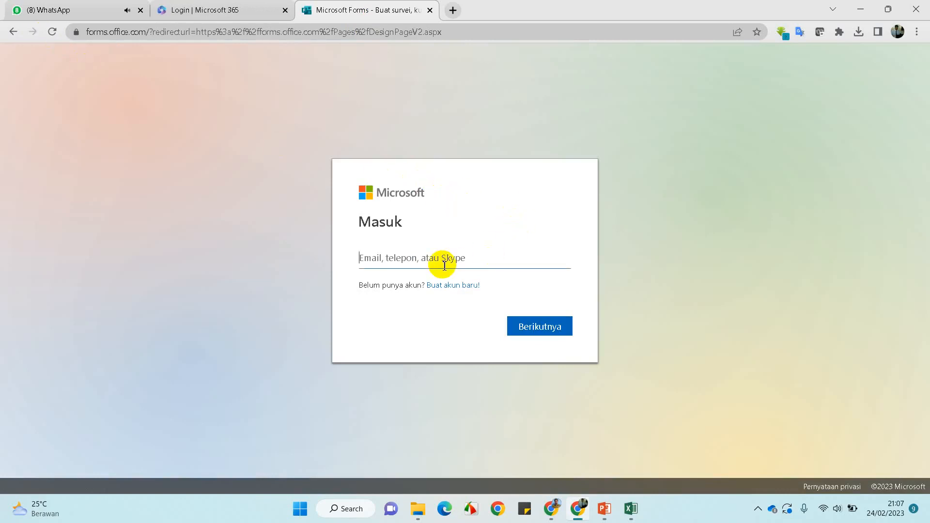
Start a new Microsoft account, try the new Outlook address option, then return to the signed-out tab
left_click(461, 286)
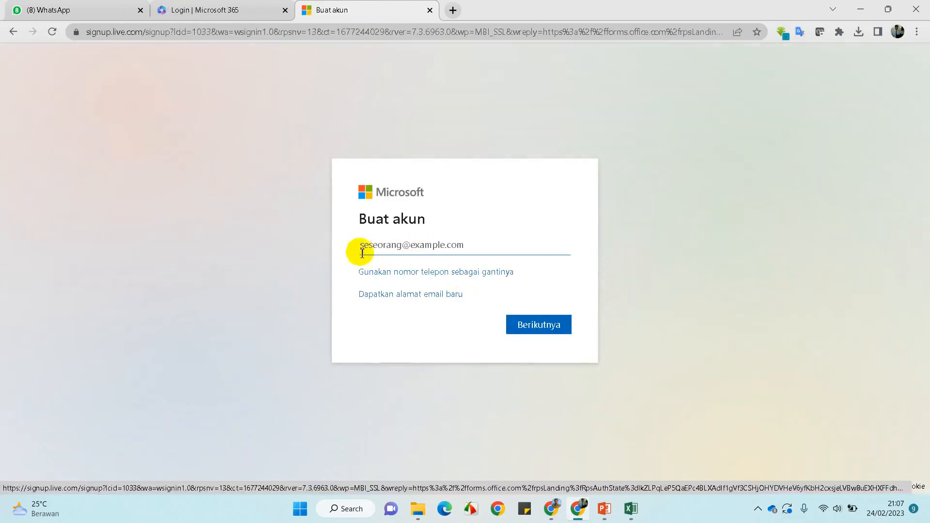
left_click(374, 244)
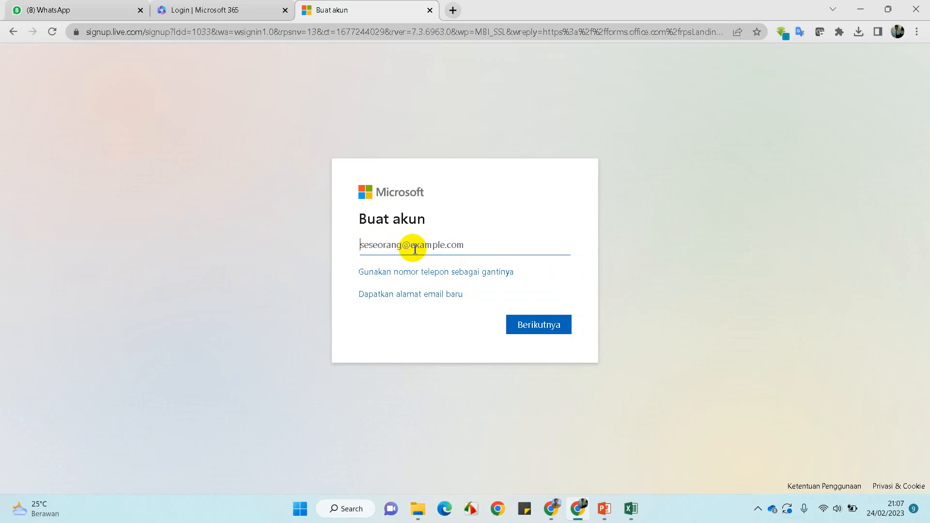
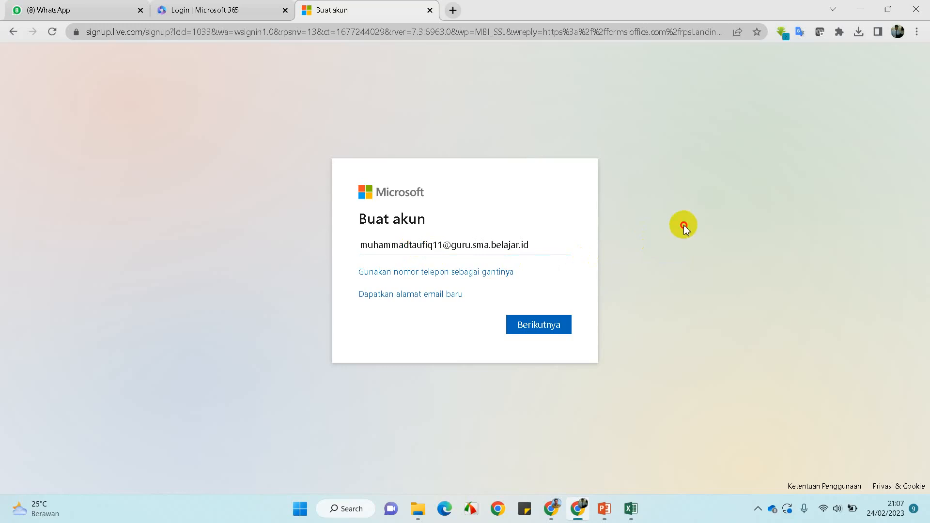
left_click(390, 296)
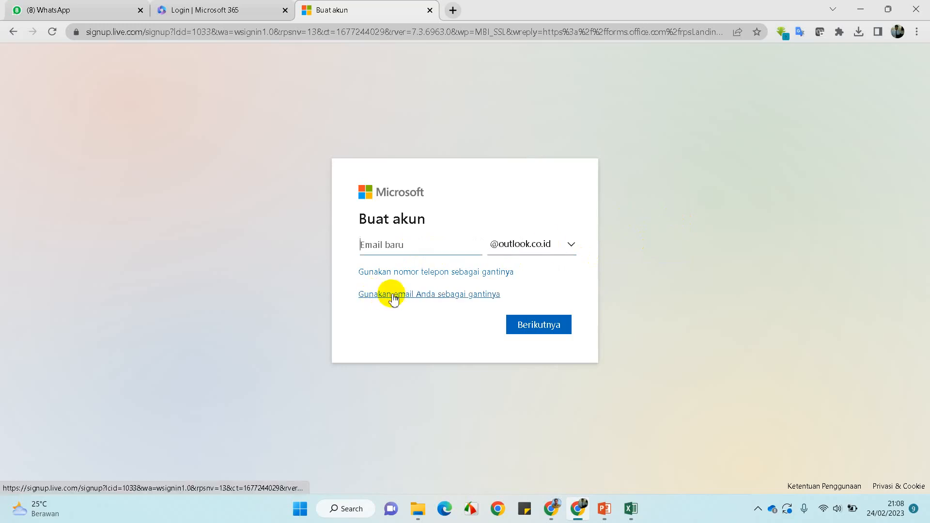
left_click(571, 245)
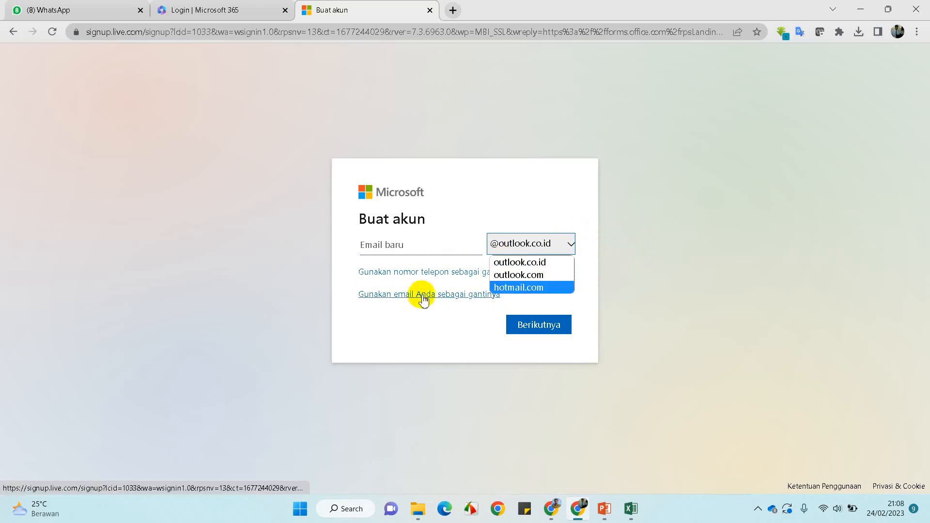
left_click(401, 300)
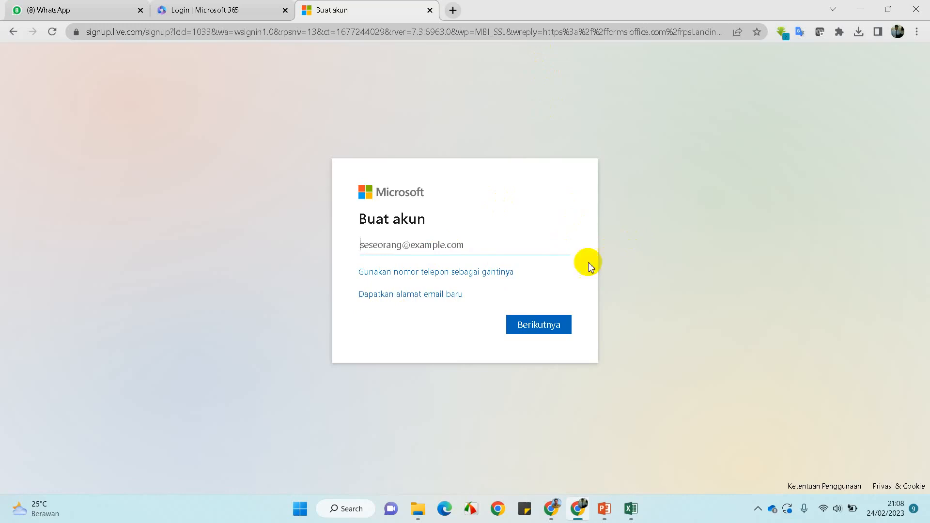
left_click(239, 10)
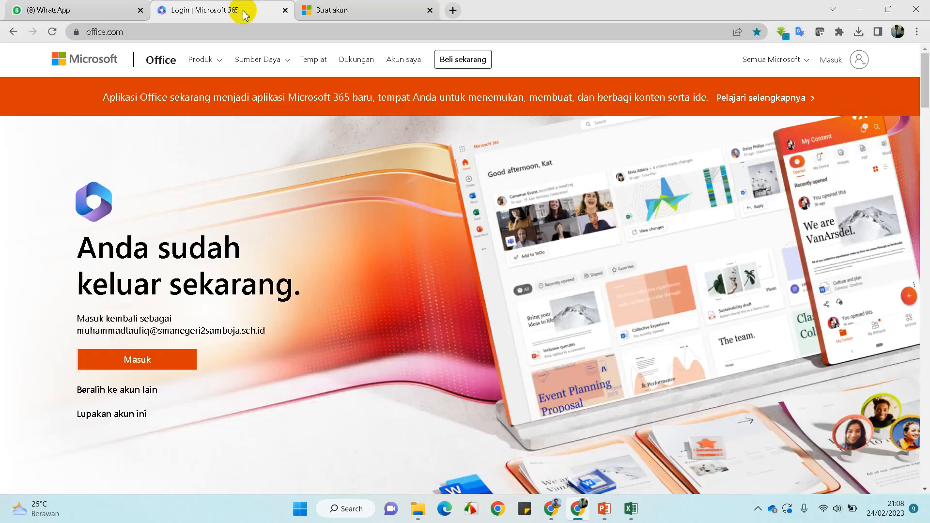
Close the account-creation tab and load the Microsoft Forms website in a new tab
left_click(429, 11)
left_click(122, 360)
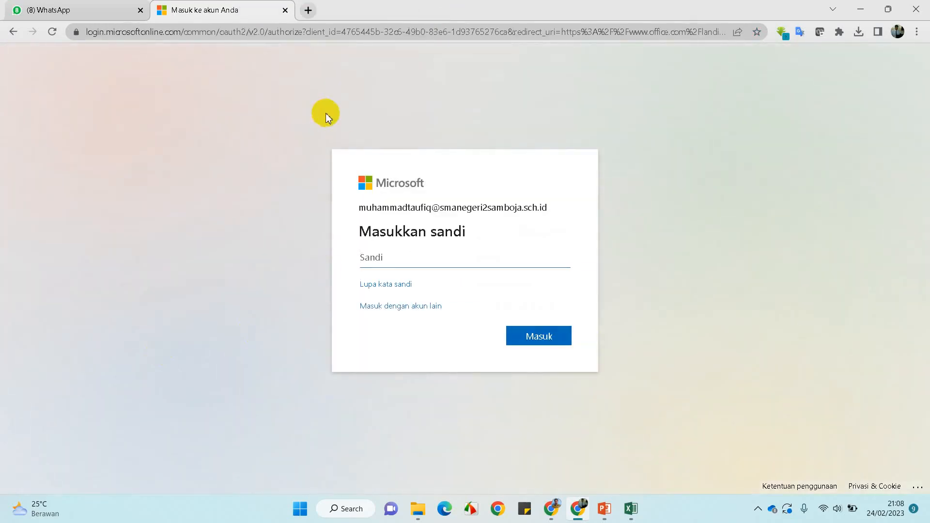
left_click(308, 10)
left_click(285, 10)
left_click(285, 31)
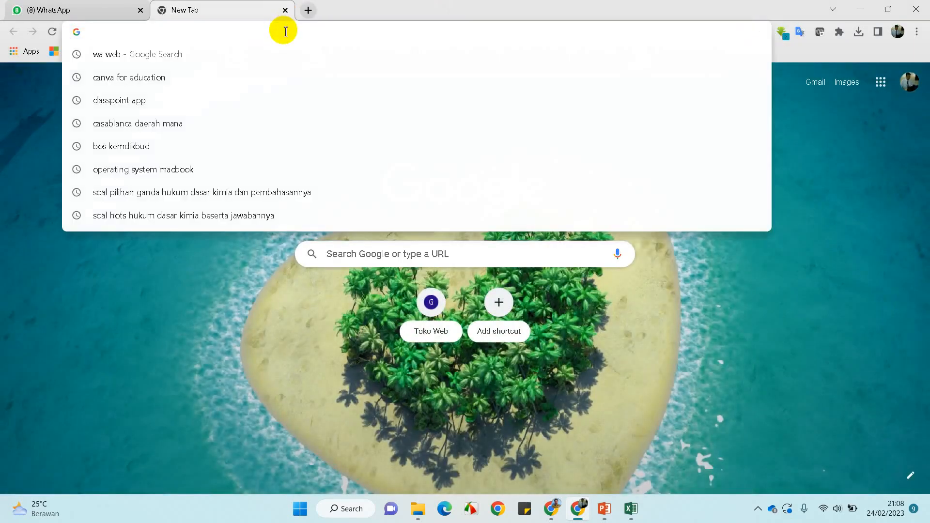
type("form")
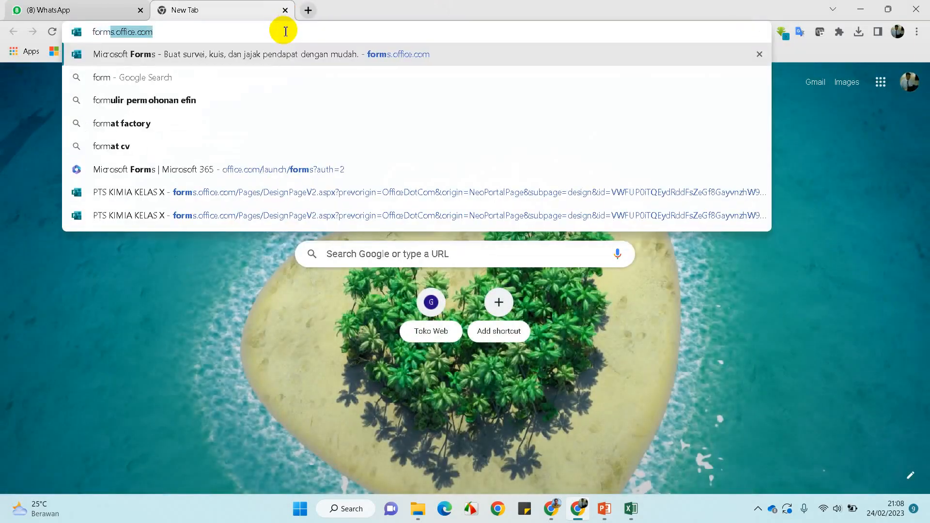
key("Return")
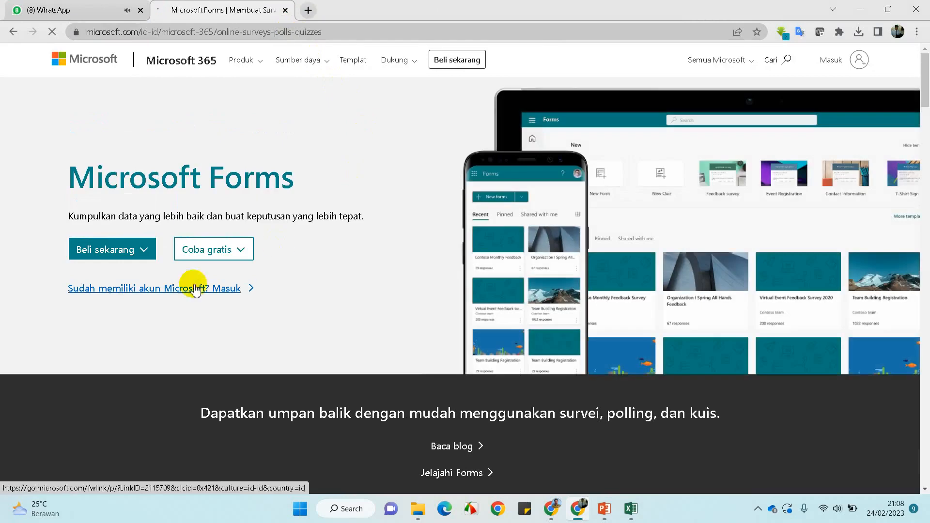
Follow the Forms page's existing-account sign-in link and close the duplicate landing-page tab
left_click(195, 289)
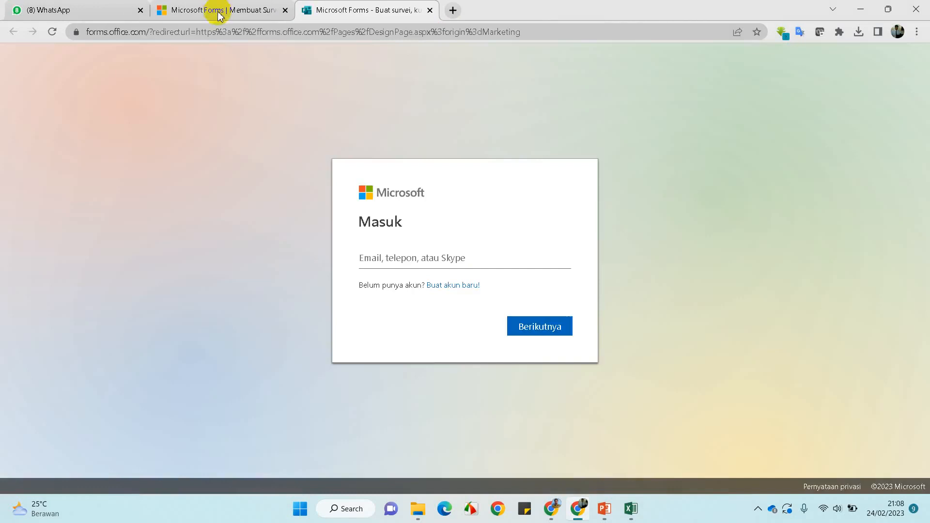
left_click(223, 10)
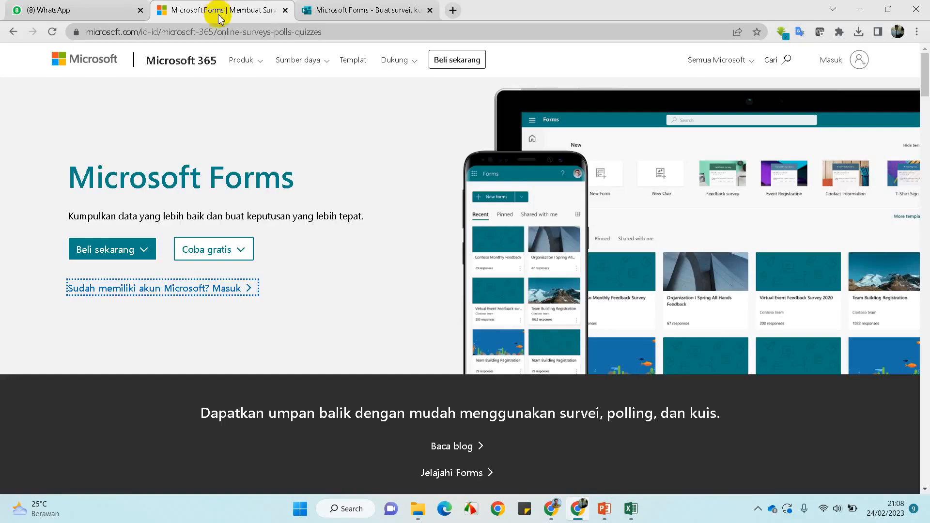
left_click(285, 9)
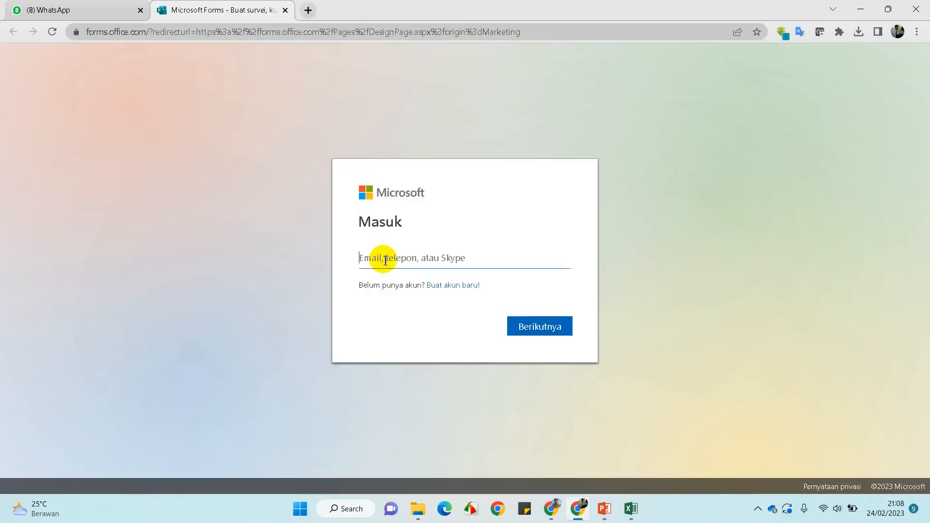
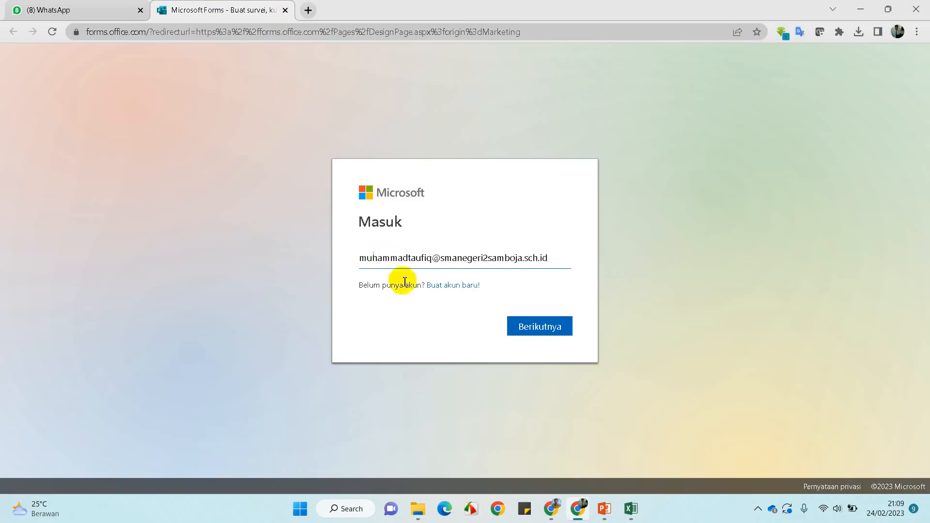
Enter the school account's e-mail and password, then choose to stay signed in
left_click(528, 333)
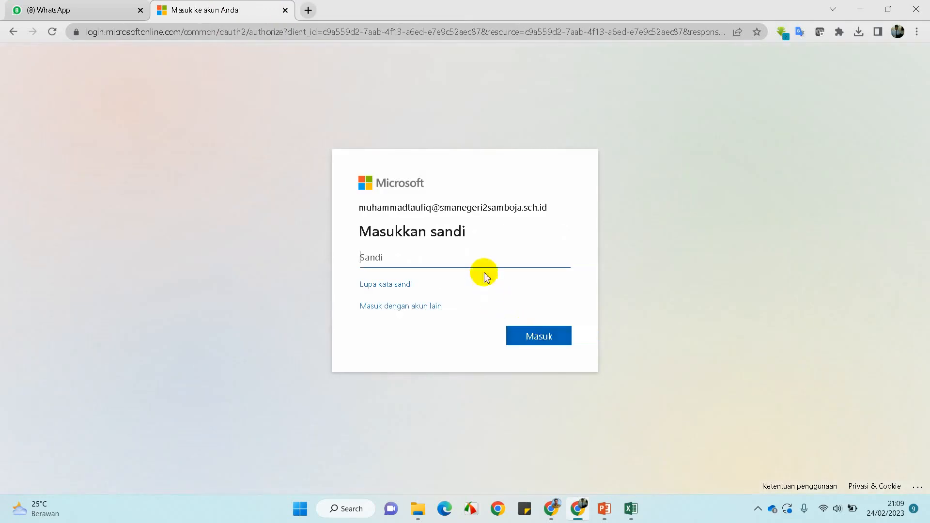
type("••••••••")
key("Return")
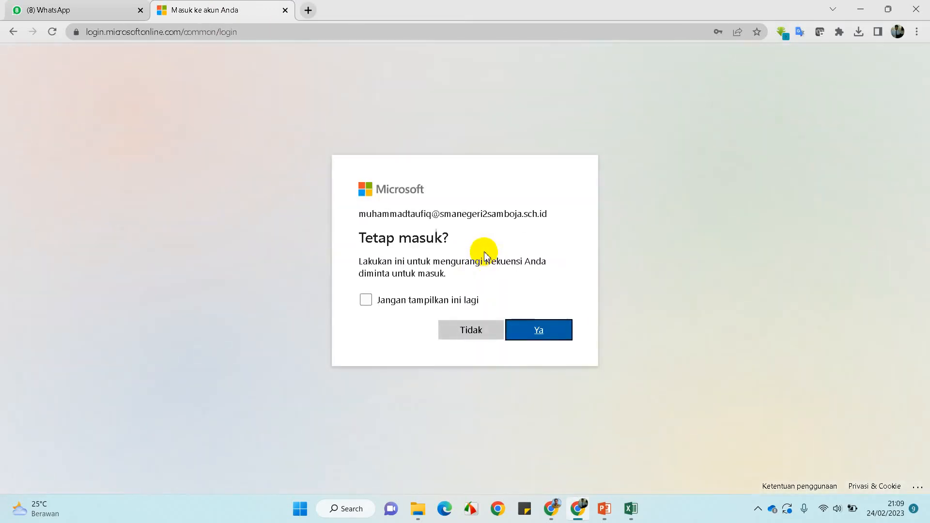
left_click(547, 335)
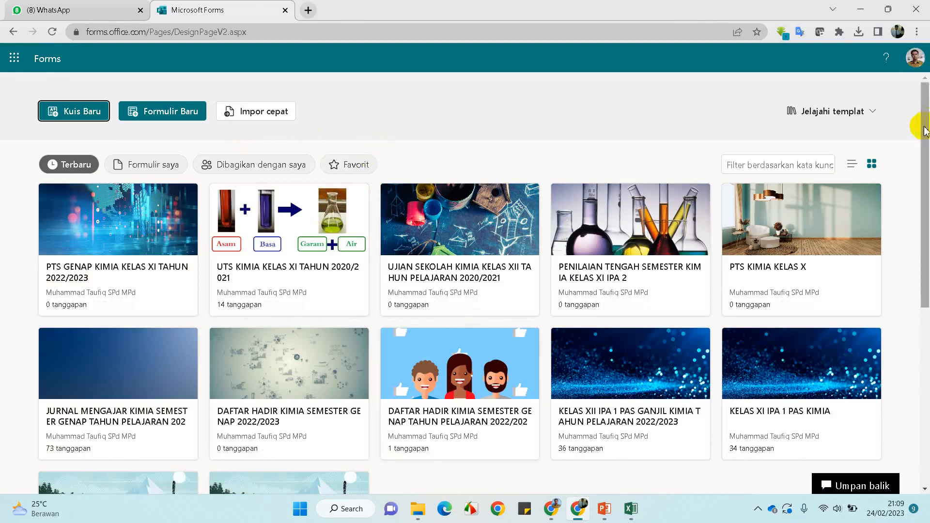
Expand the full list of existing forms on Forms home, then return to the top
left_click_drag(925, 131, 924, 302)
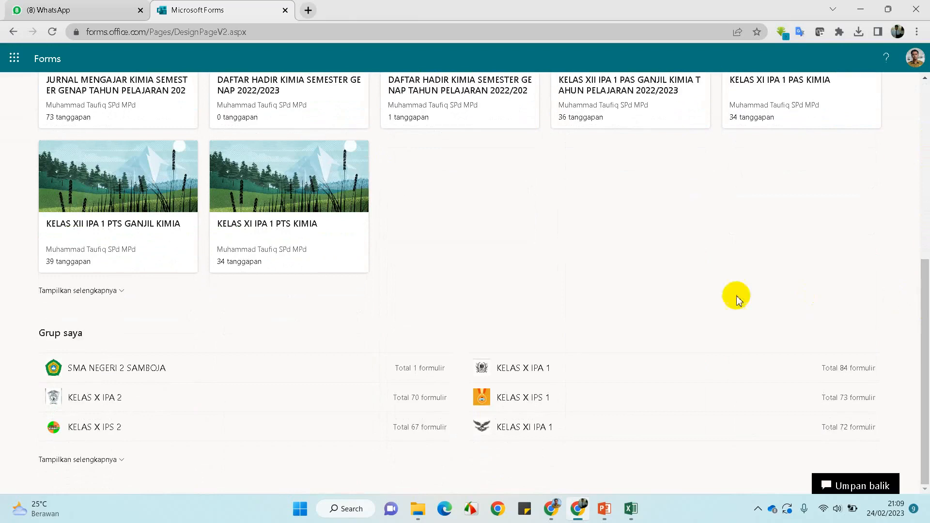
left_click(47, 290)
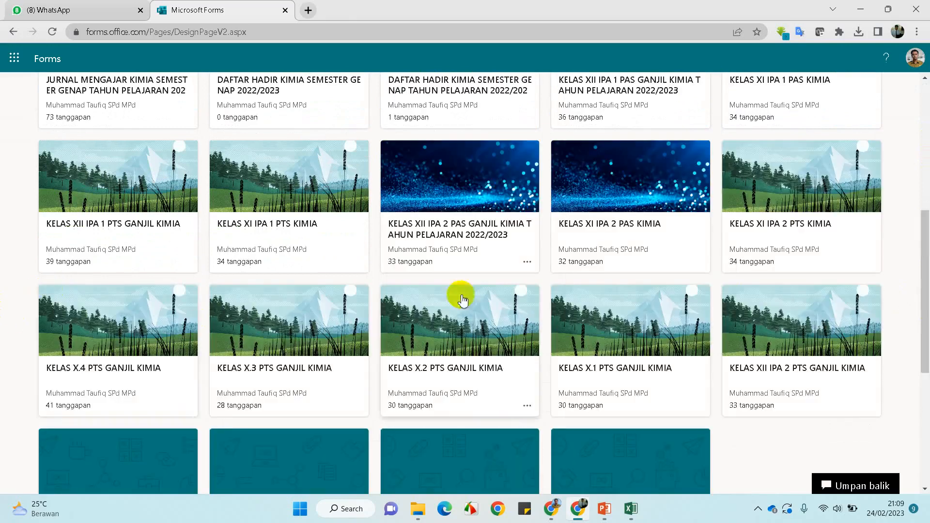
scroll(519, 302, "up", 5)
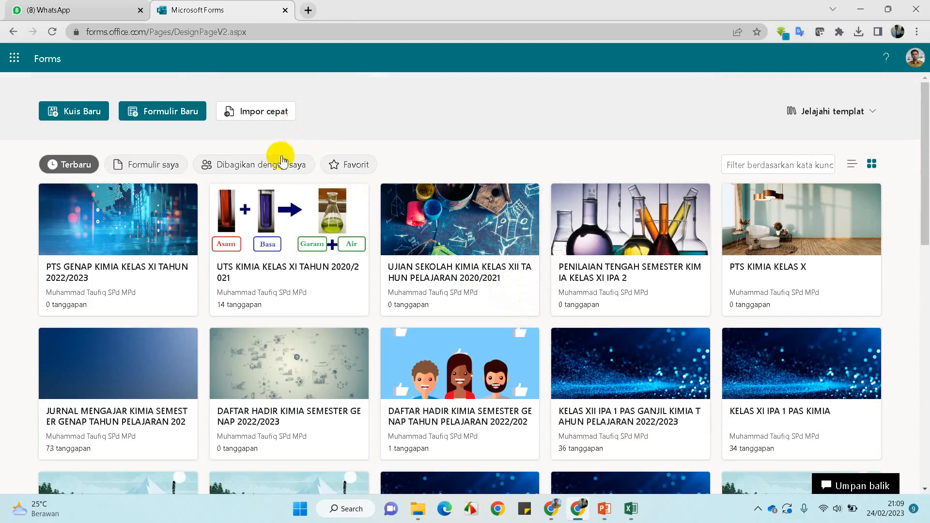
Start a quick import and upload the Word file SOAL USP KIMIA from Downloads
left_click(274, 115)
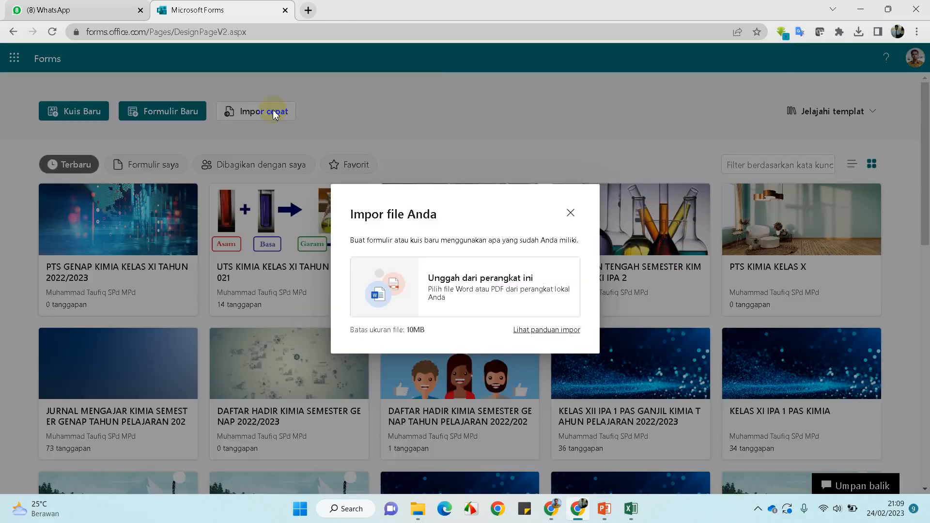
left_click(500, 297)
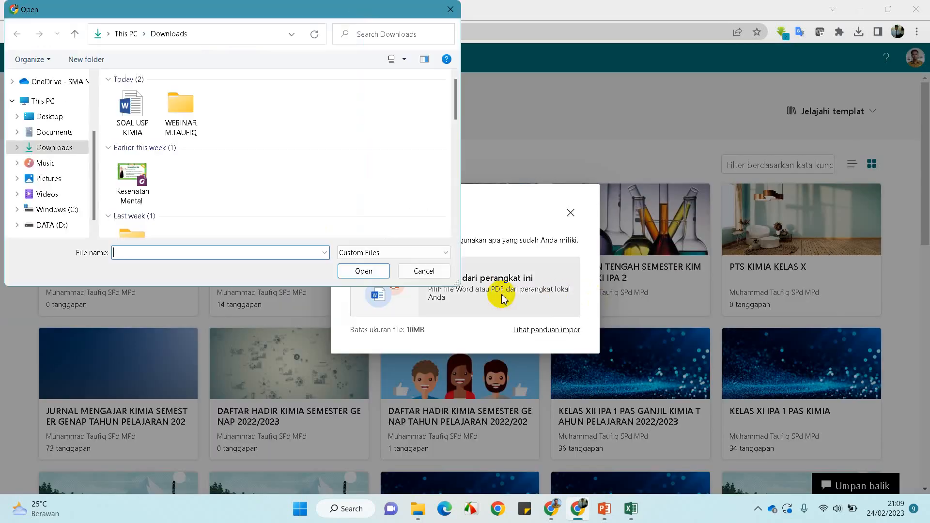
double_click(180, 116)
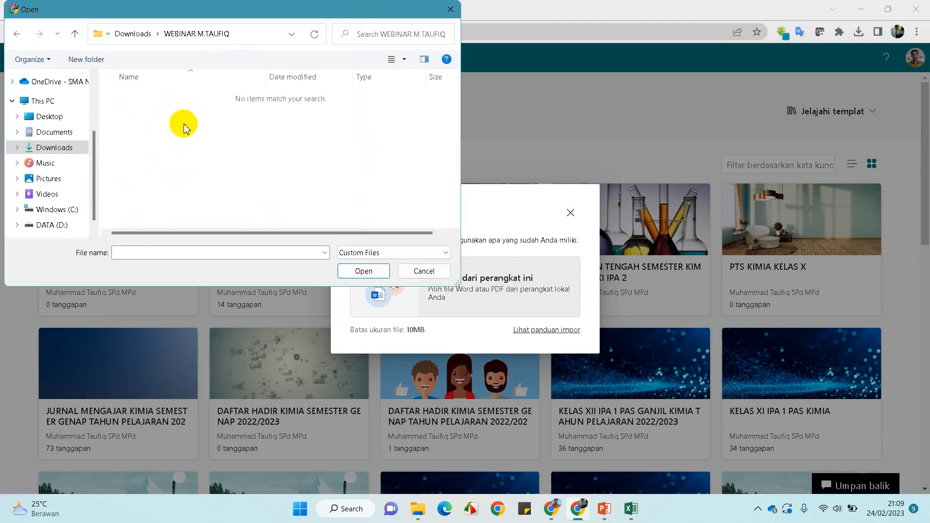
left_click(14, 36)
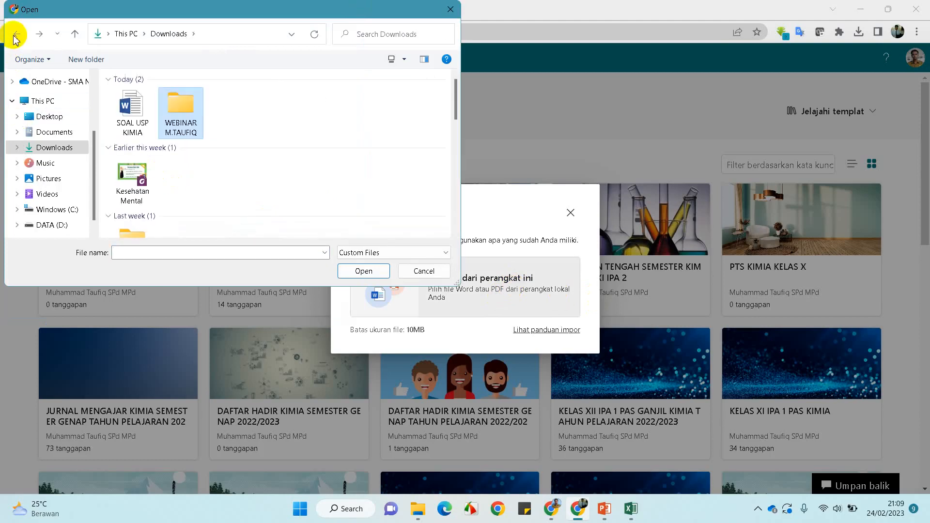
left_click(130, 110)
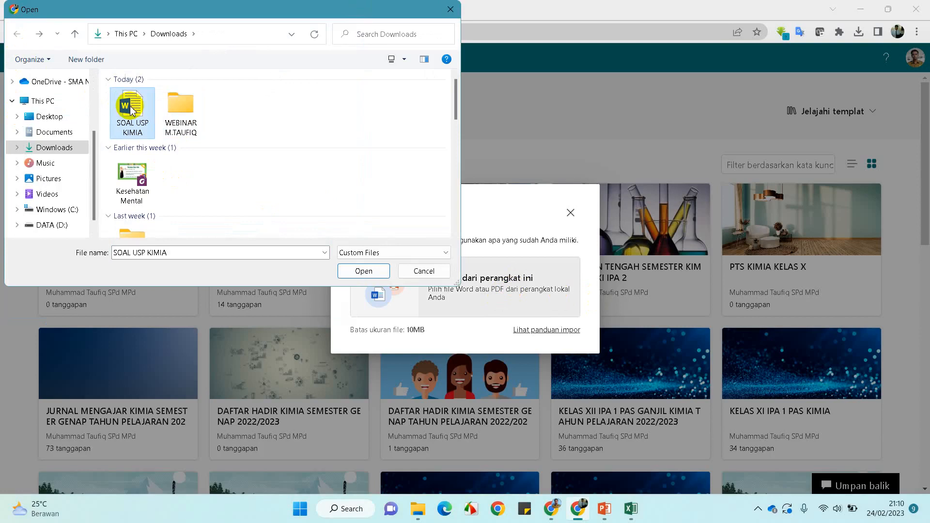
left_click(369, 271)
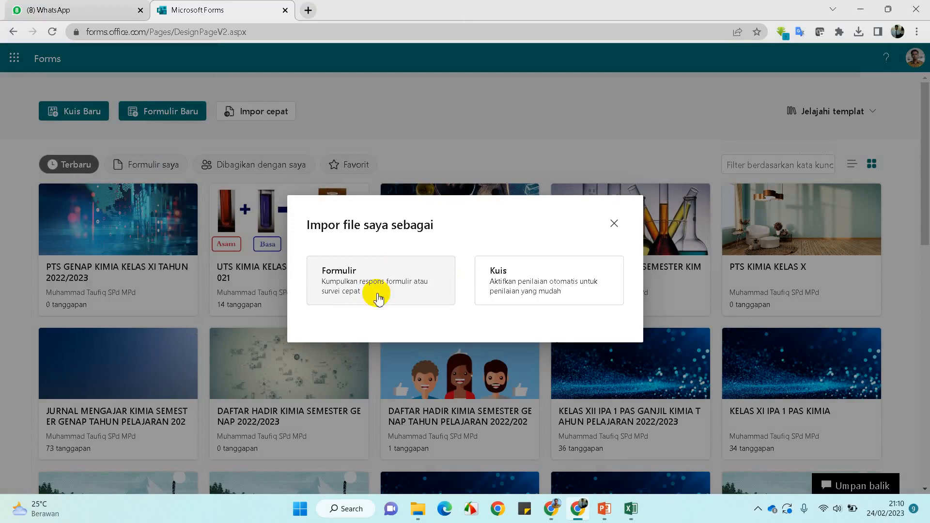
Import SOAL USP KIMIA as a Kuis and open the converted quiz for review
left_click(536, 292)
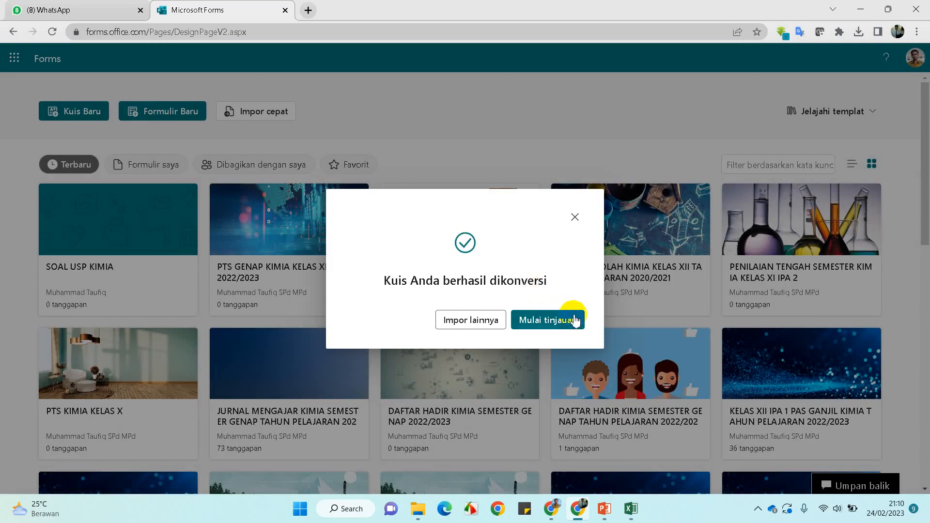
left_click(539, 329)
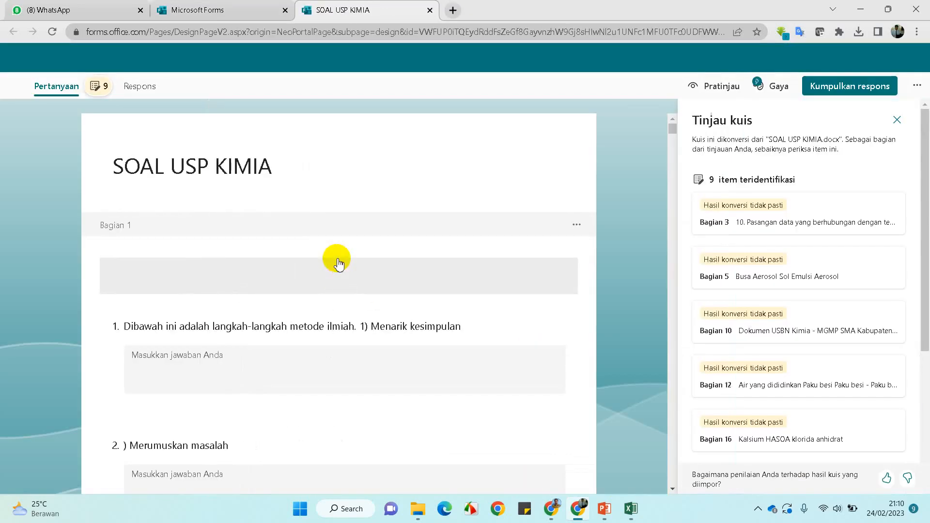
scroll(858, 249, "down", 3)
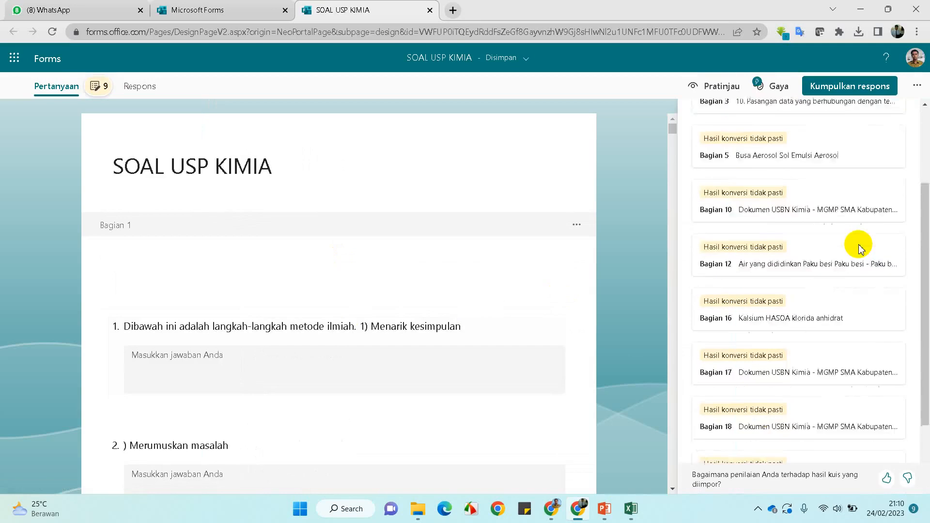
scroll(859, 249, "down", 2)
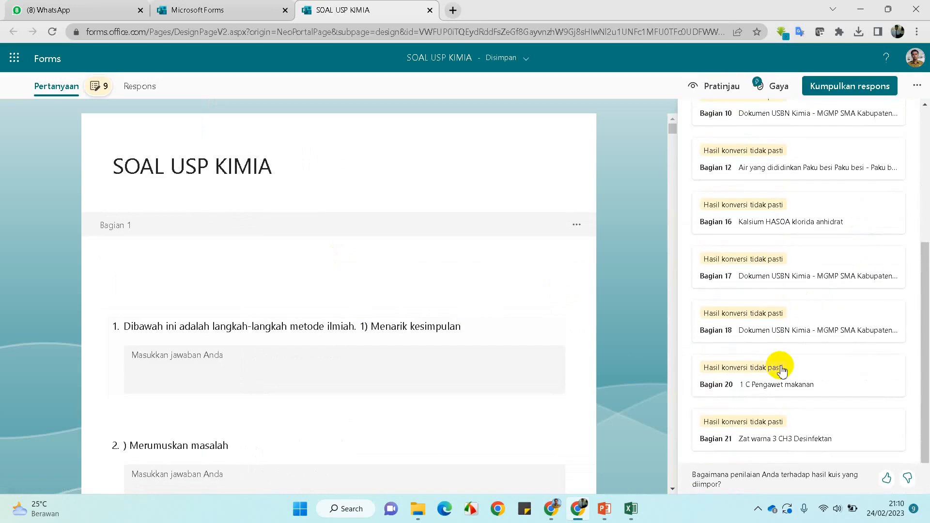
scroll(780, 368, "up", 5)
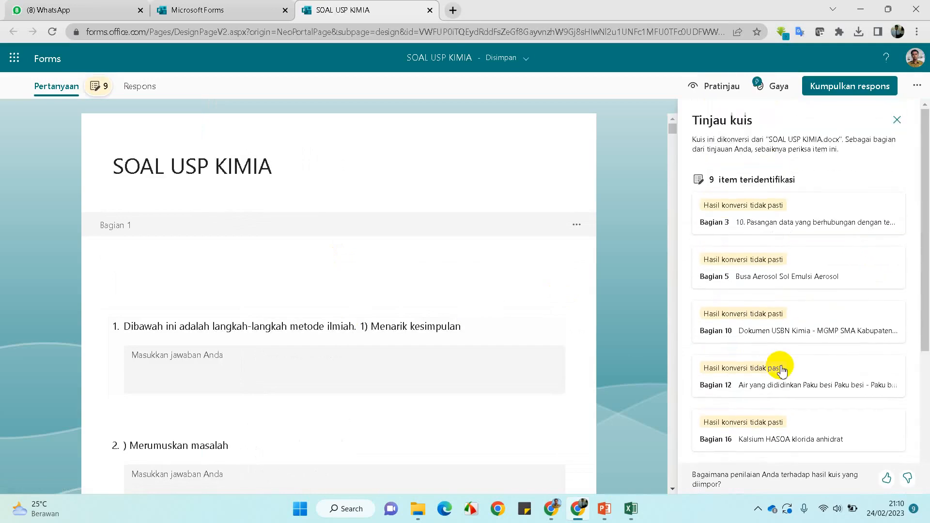
left_click(897, 119)
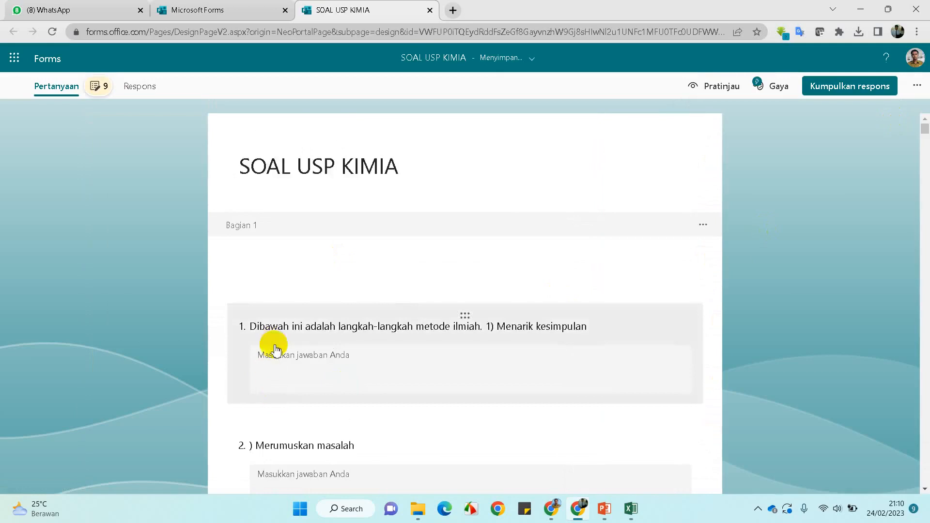
scroll(271, 348, "down", 10)
scroll(274, 347, "down", 6)
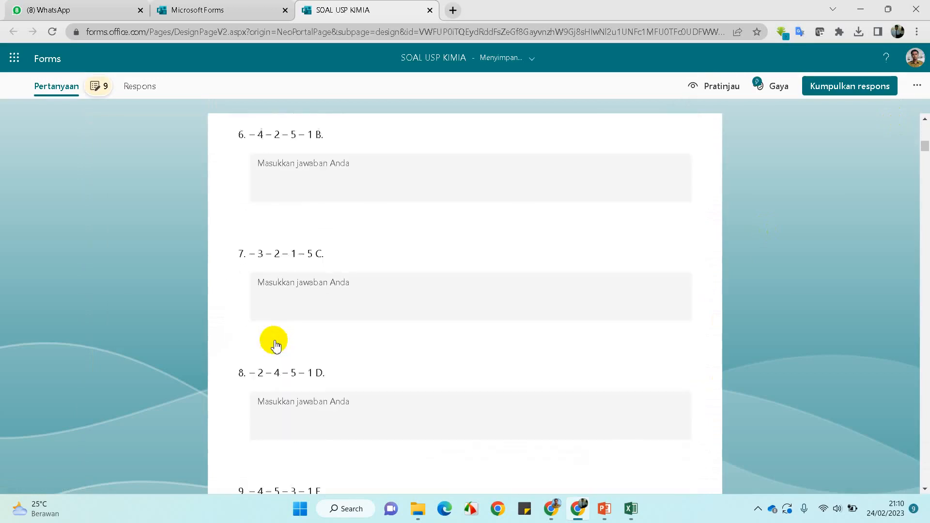
scroll(276, 344, "down", 10)
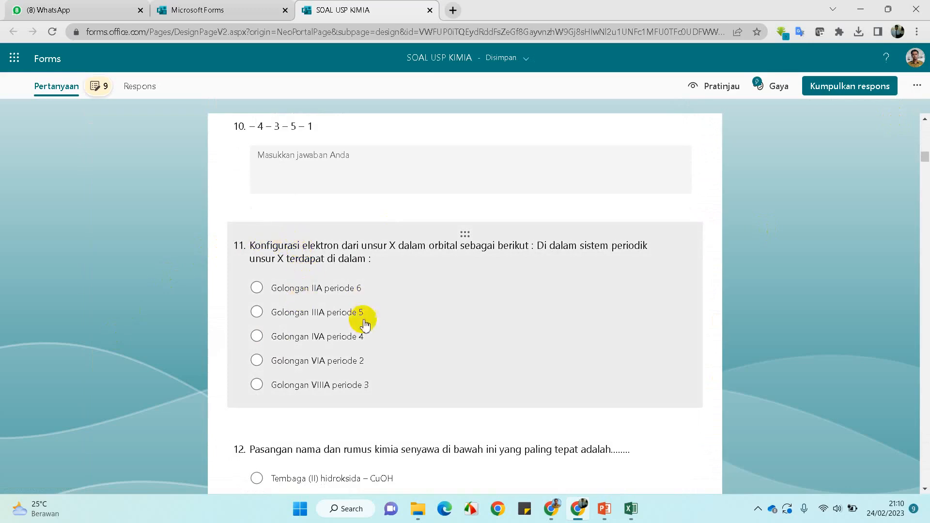
scroll(361, 330, "down", 8)
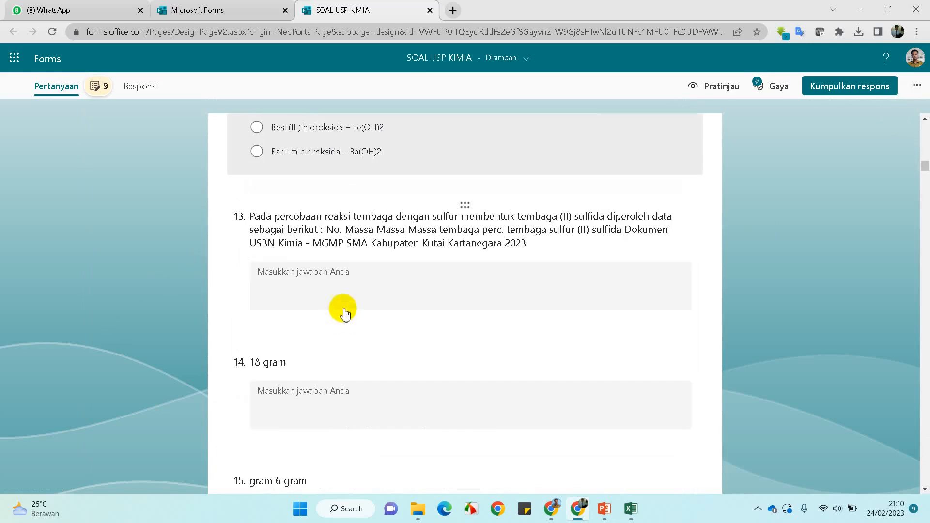
scroll(341, 252, "down", 9)
scroll(339, 263, "down", 15)
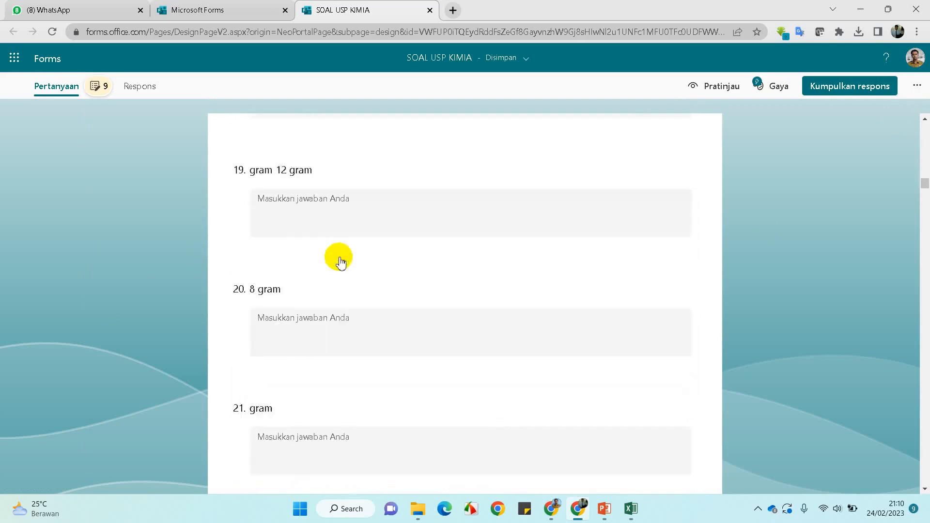
scroll(340, 263, "down", 2)
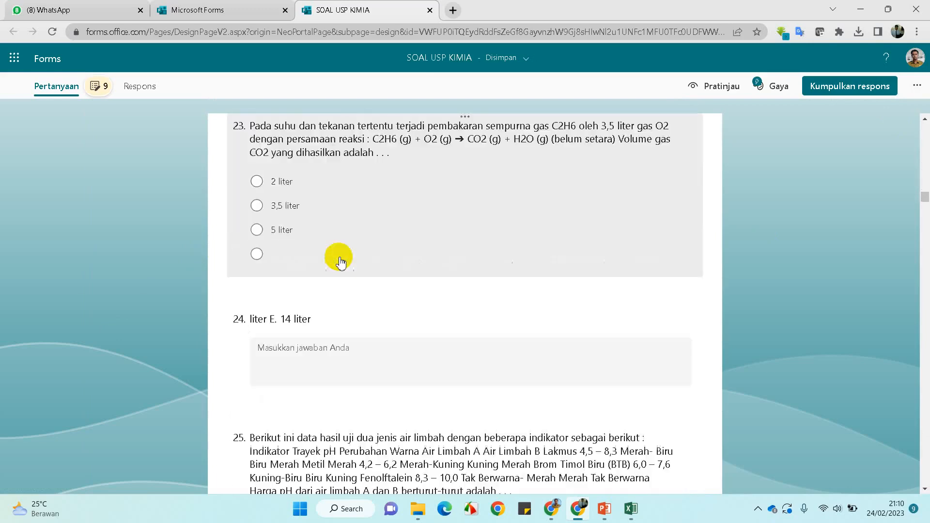
scroll(340, 262, "up", 5)
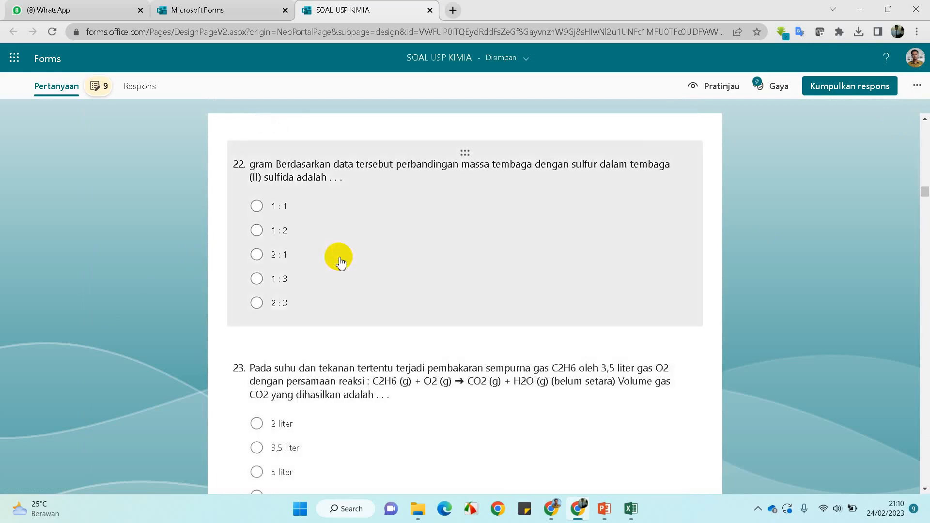
scroll(341, 262, "up", 20)
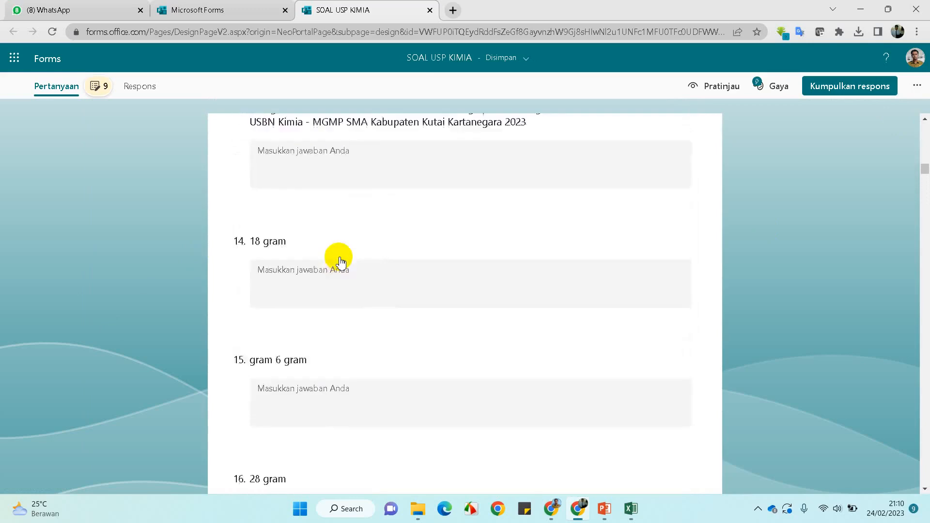
scroll(340, 262, "up", 20)
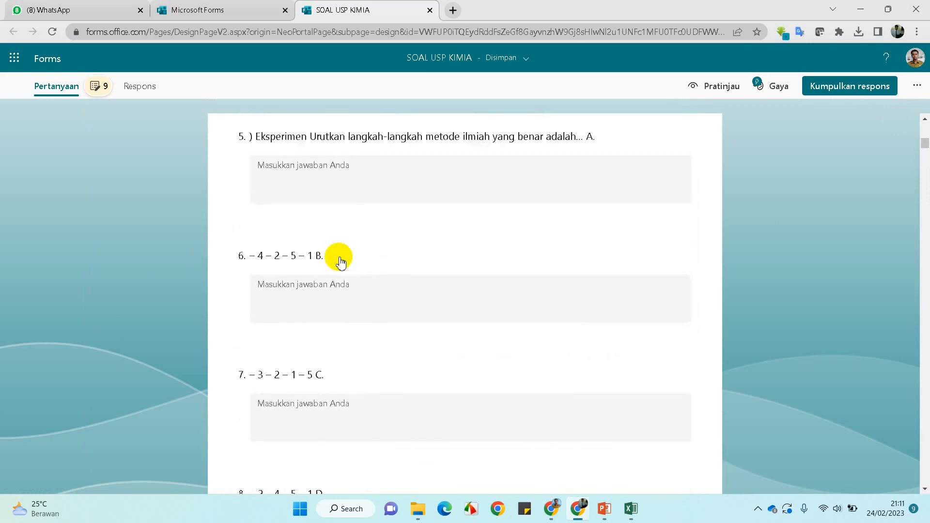
scroll(339, 260, "up", 4)
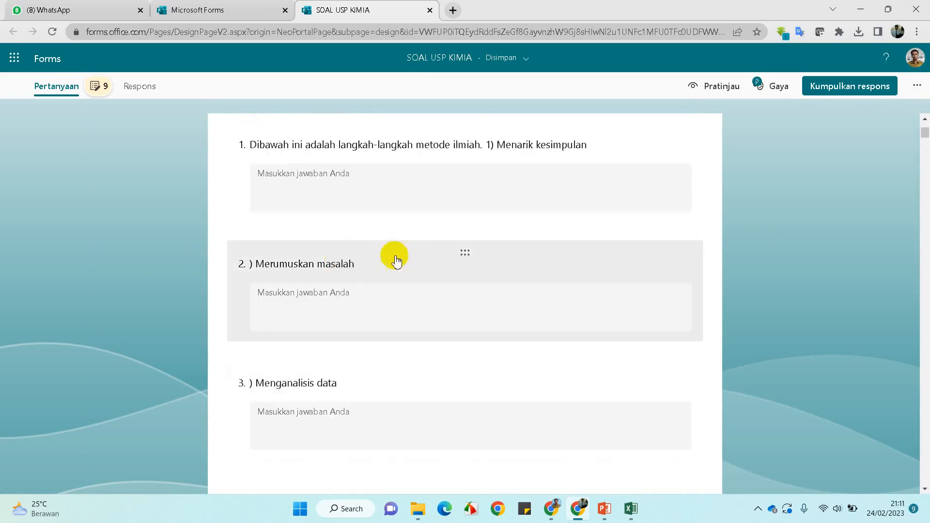
scroll(359, 238, "down", 15)
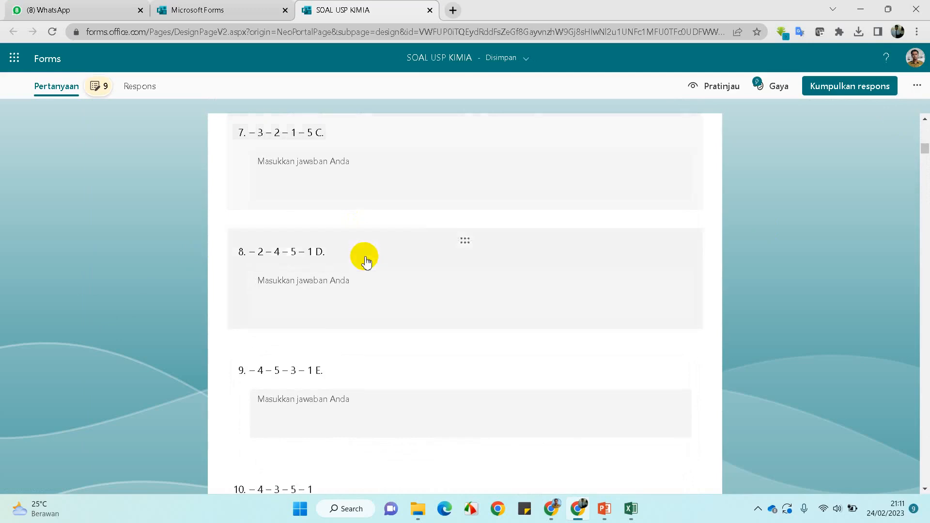
scroll(364, 252, "down", 12)
scroll(367, 263, "up", 5)
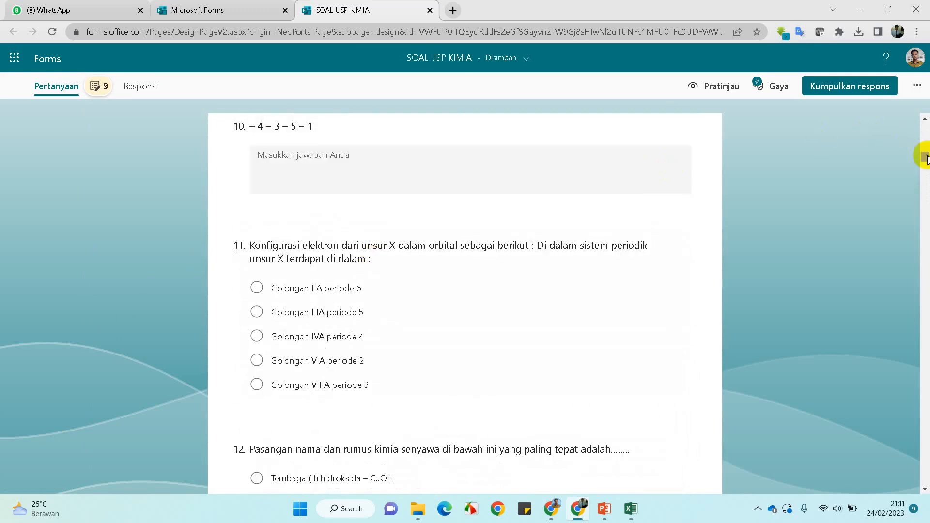
left_click_drag(925, 157, 924, 119)
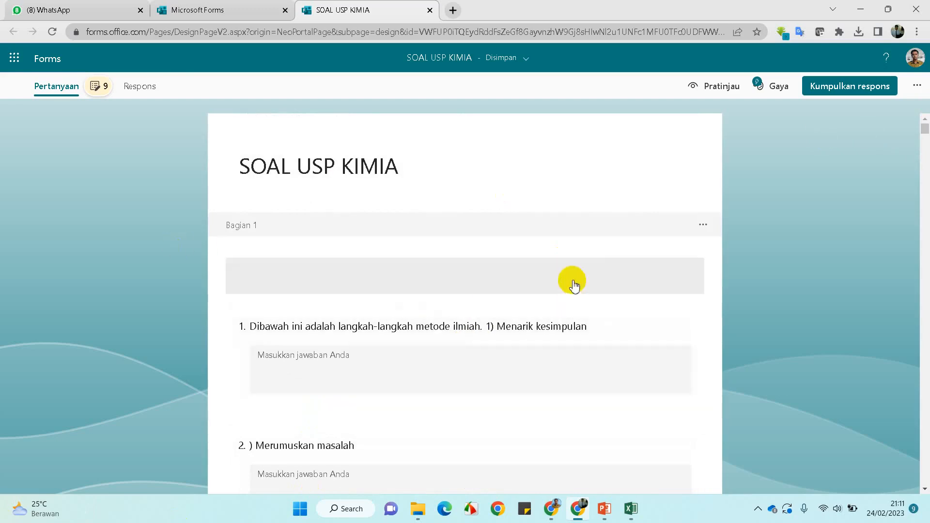
left_click(417, 509)
left_click(43, 123)
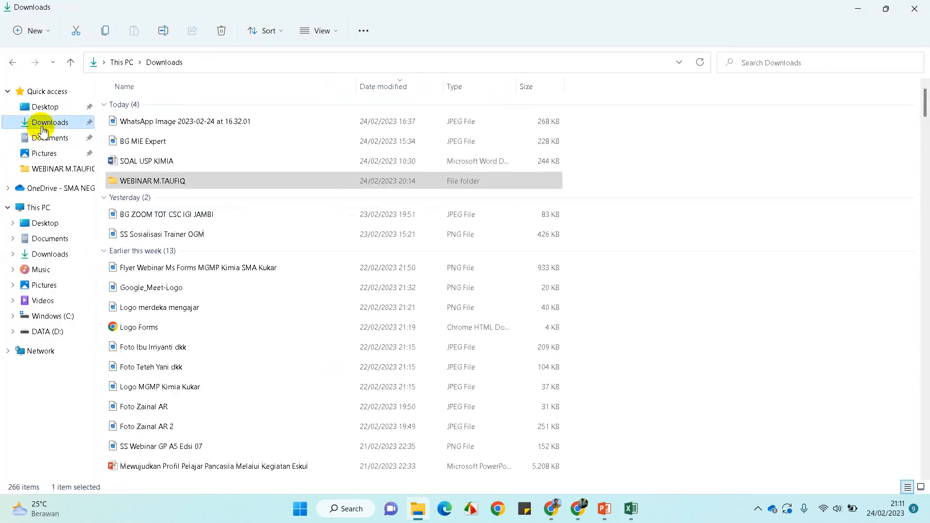
double_click(162, 162)
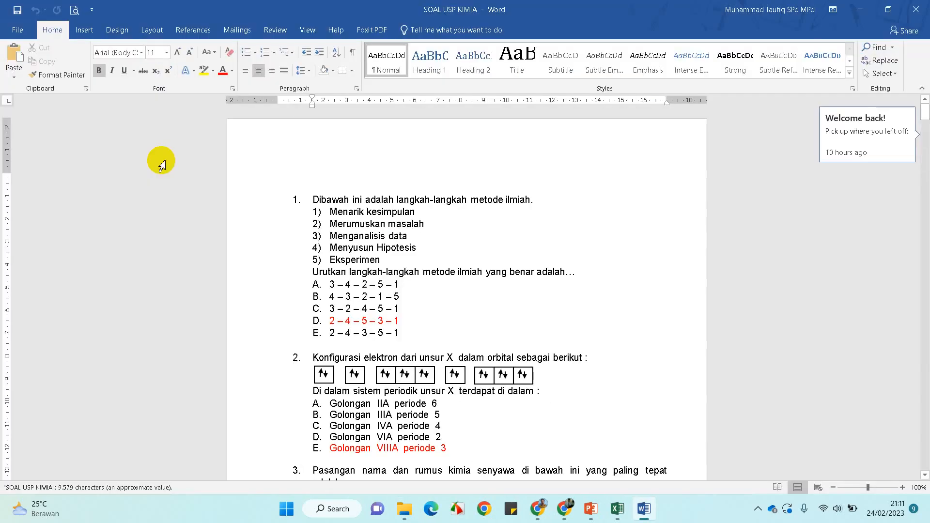
scroll(498, 218, "down", 5)
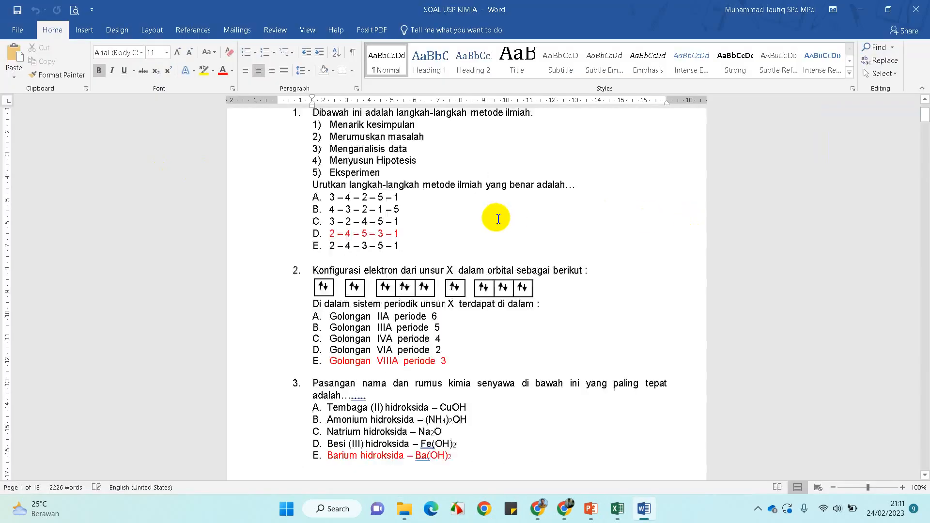
scroll(499, 219, "down", 8)
scroll(499, 219, "up", 10)
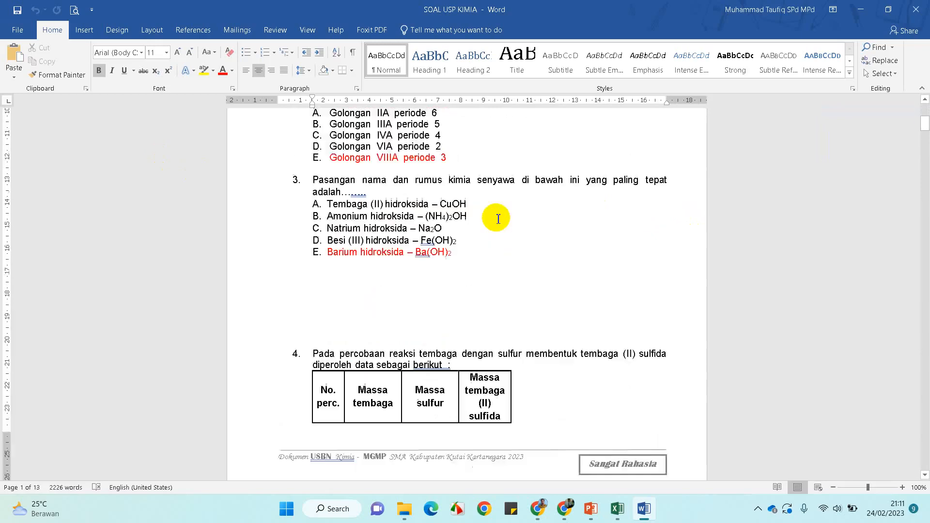
scroll(498, 219, "up", 3)
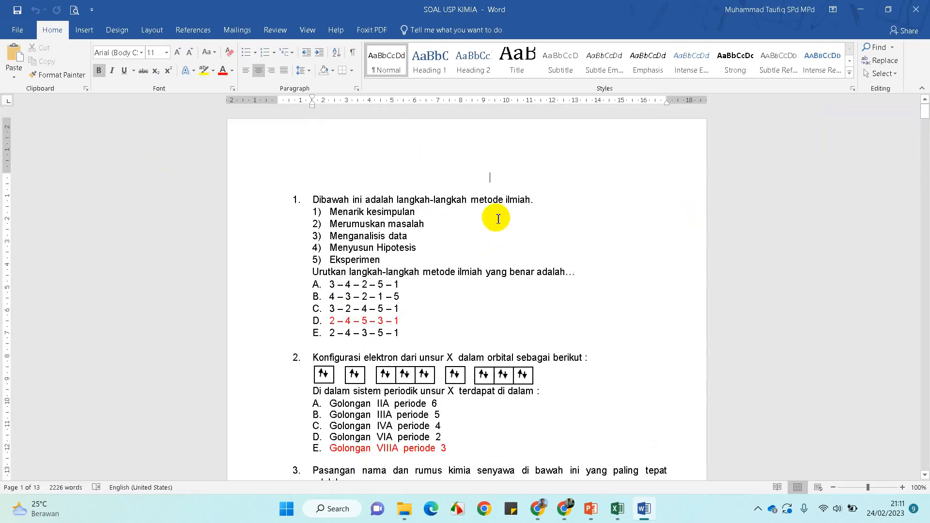
left_click(927, 8)
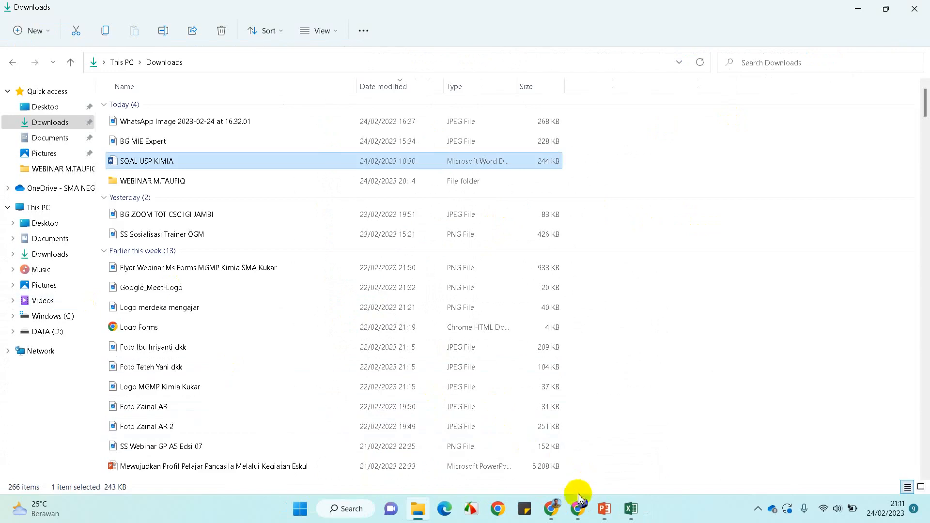
mouse_move(552, 512)
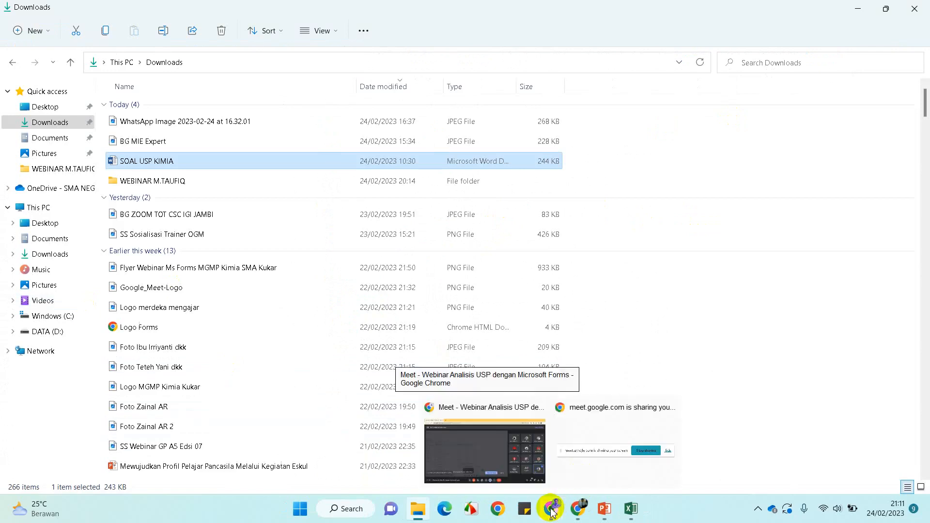
left_click(578, 509)
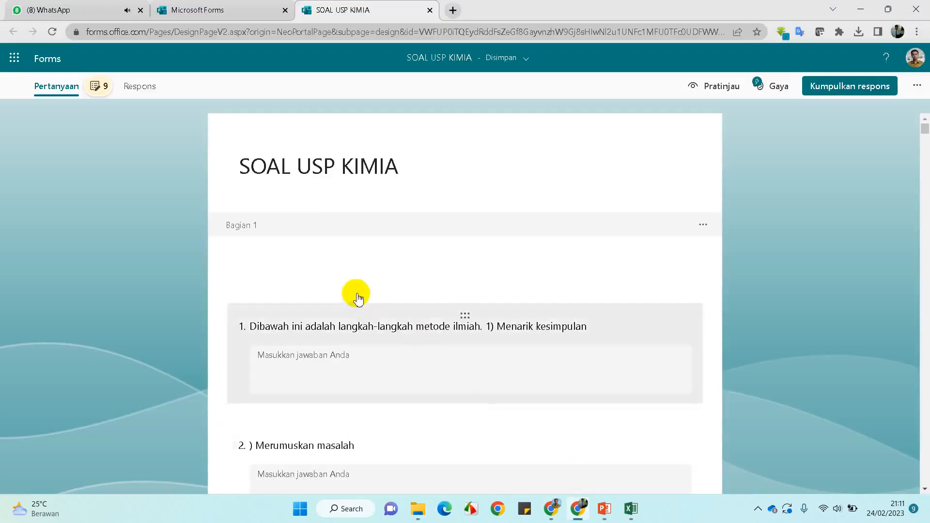
Open the PTS KIMIA KELAS X quiz, close the style panel and browse its questions
scroll(359, 299, "down", 3)
left_click(209, 10)
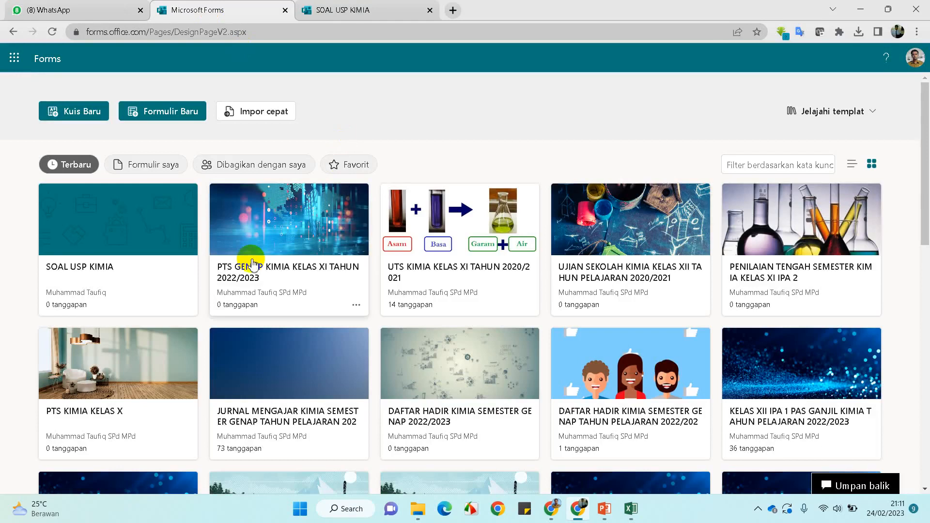
left_click(273, 235)
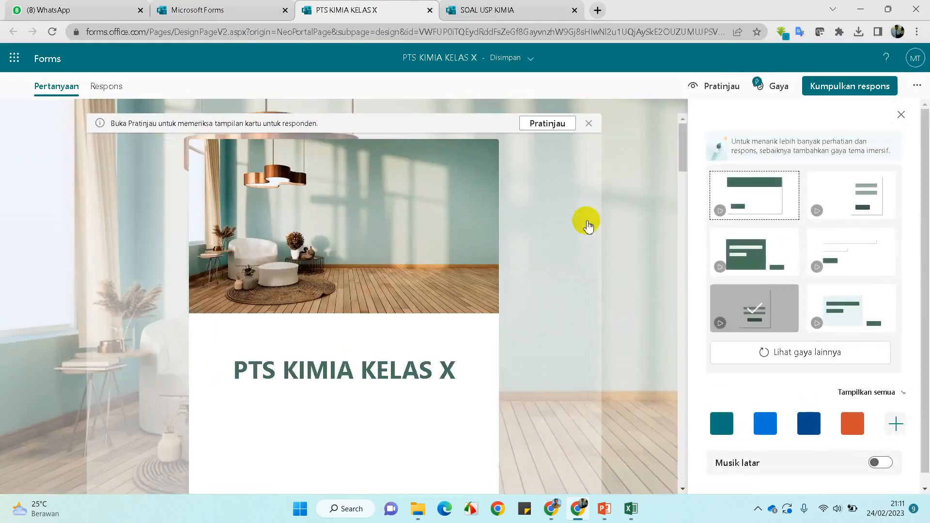
left_click(901, 115)
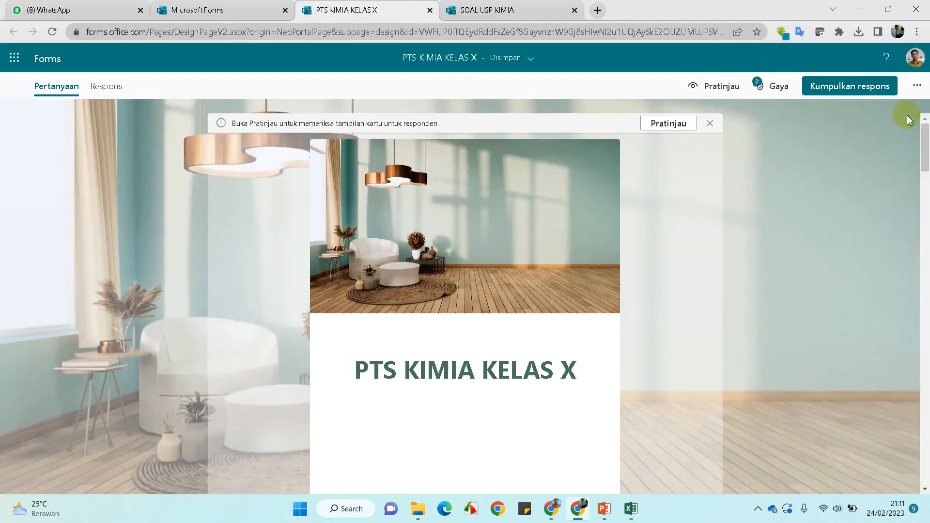
scroll(686, 219, "down", 18)
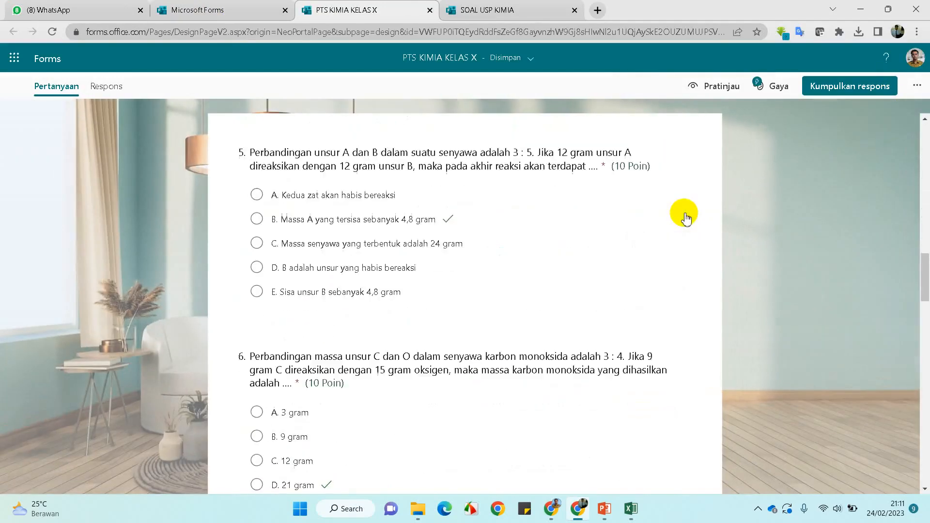
scroll(686, 219, "down", 20)
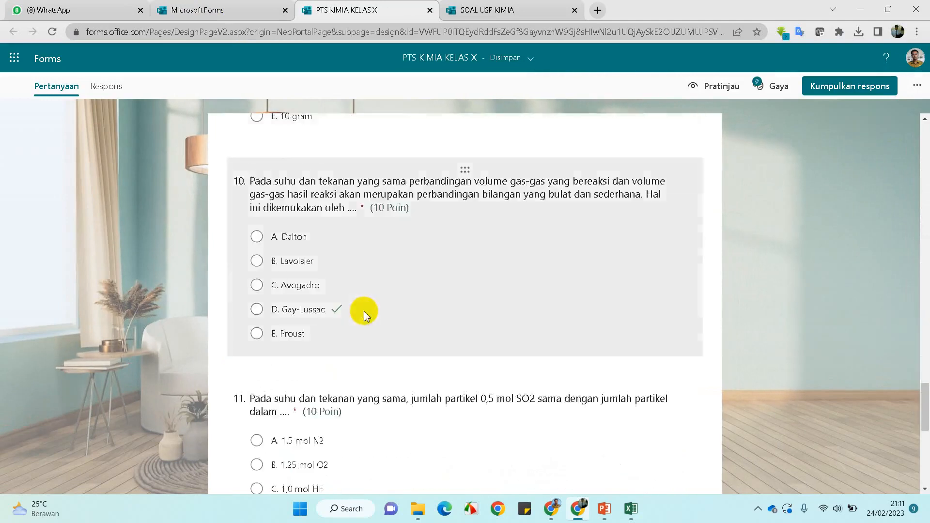
scroll(365, 316, "up", 20)
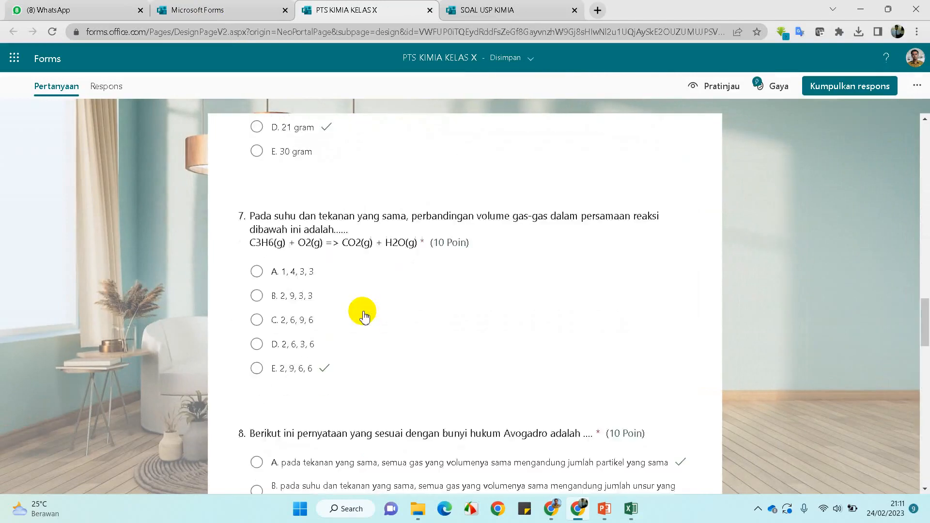
scroll(364, 316, "up", 15)
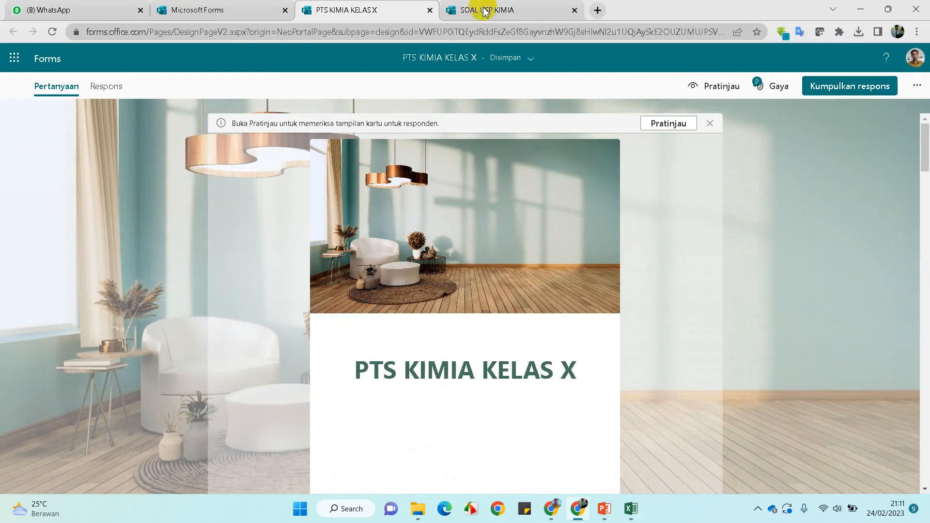
Start a new blank quiz from the forms list and title it UJIAN SATUAN PENDIDIKAN in capitals
left_click(204, 13)
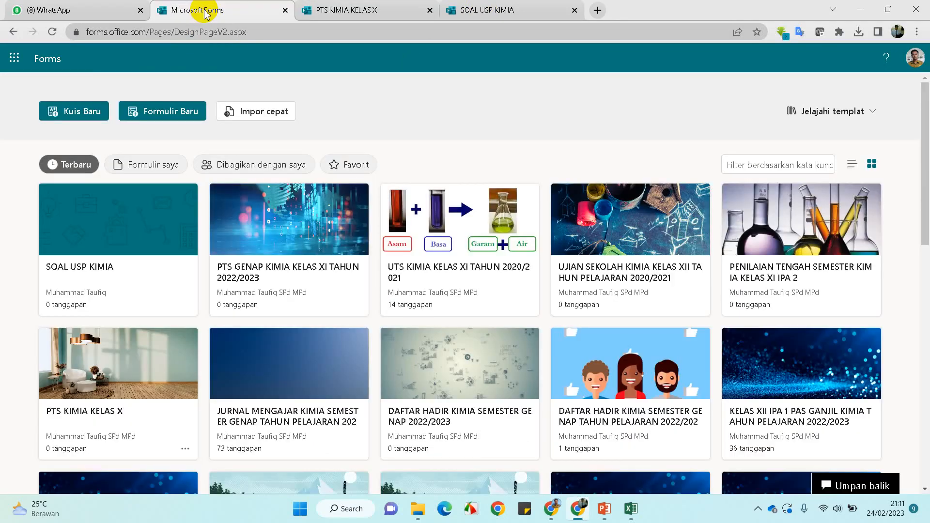
left_click(57, 114)
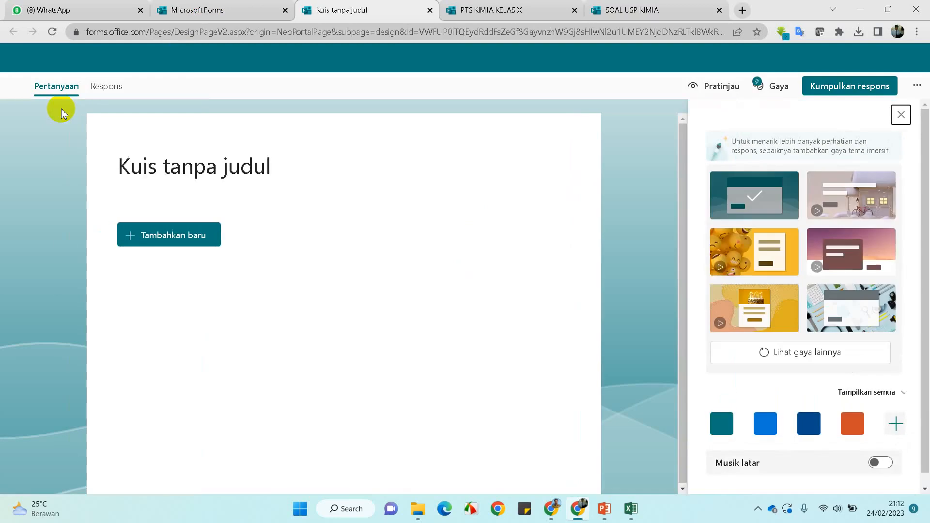
left_click(255, 165)
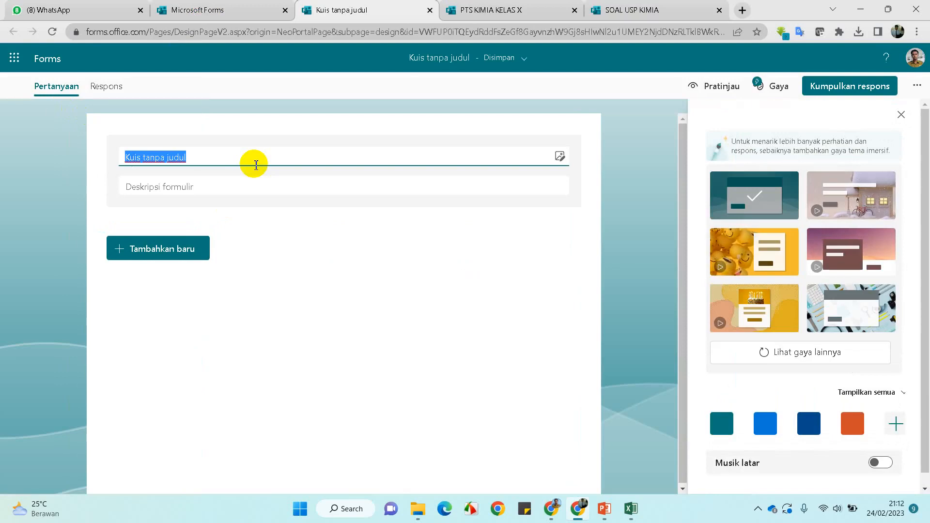
type("U")
key("Caps_Lock")
type("JIAN")
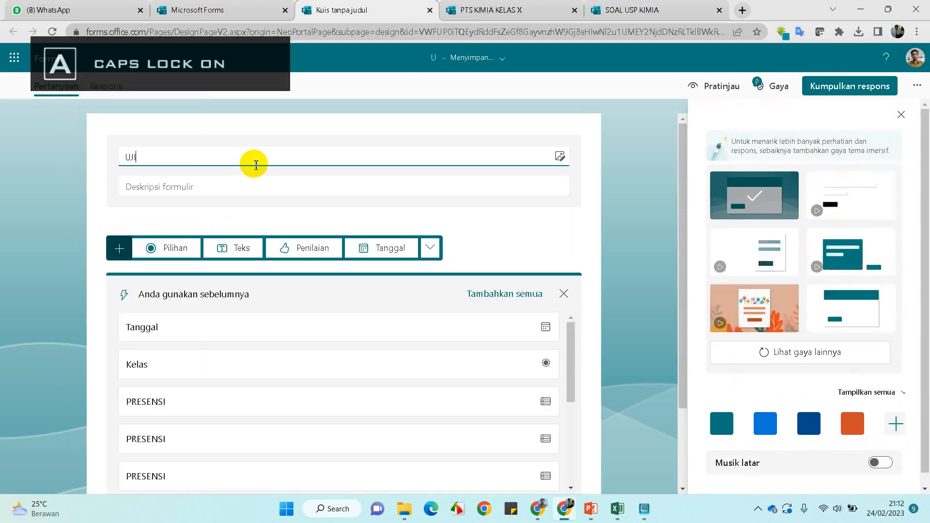
type(" SATUAN ")
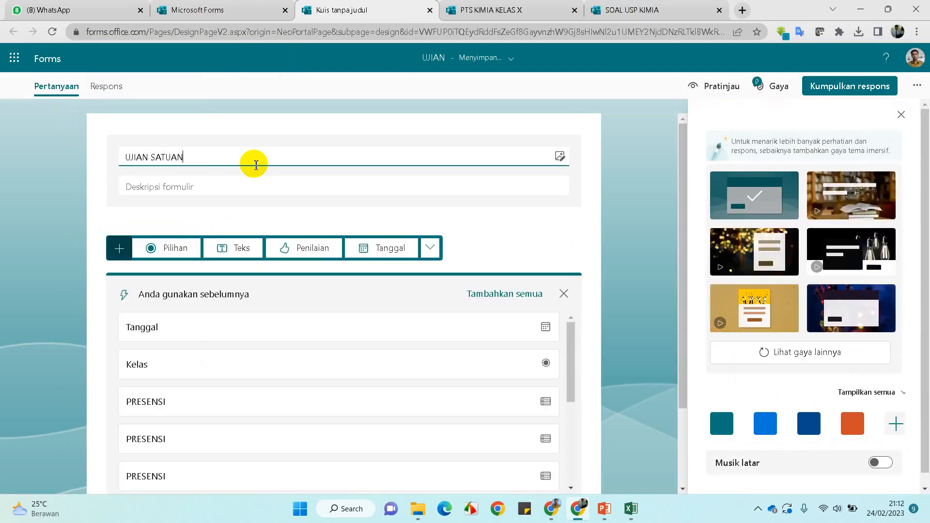
type("PENDIDIKA")
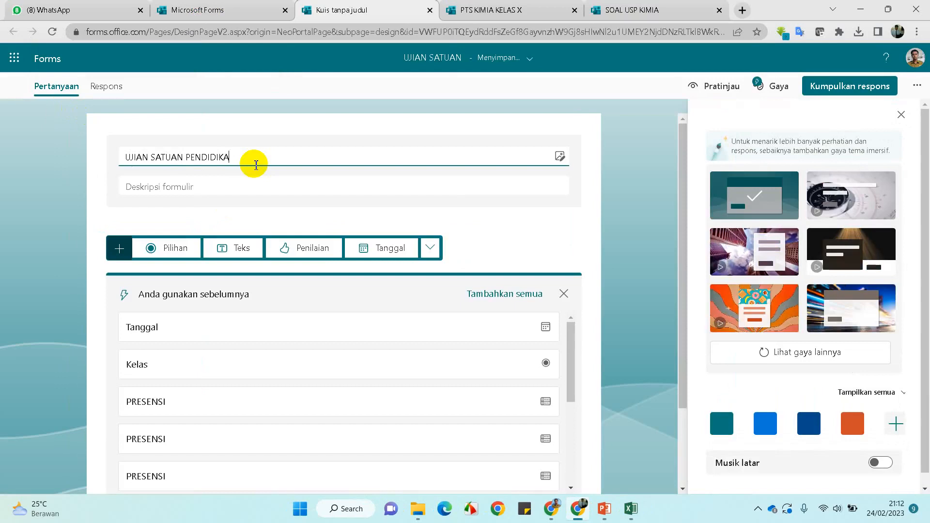
type("N")
left_click(289, 187)
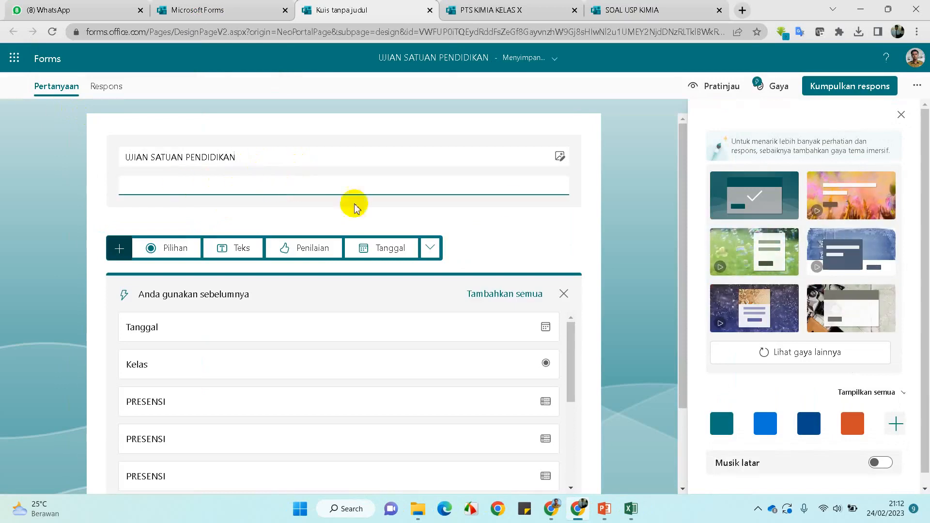
left_click(620, 174)
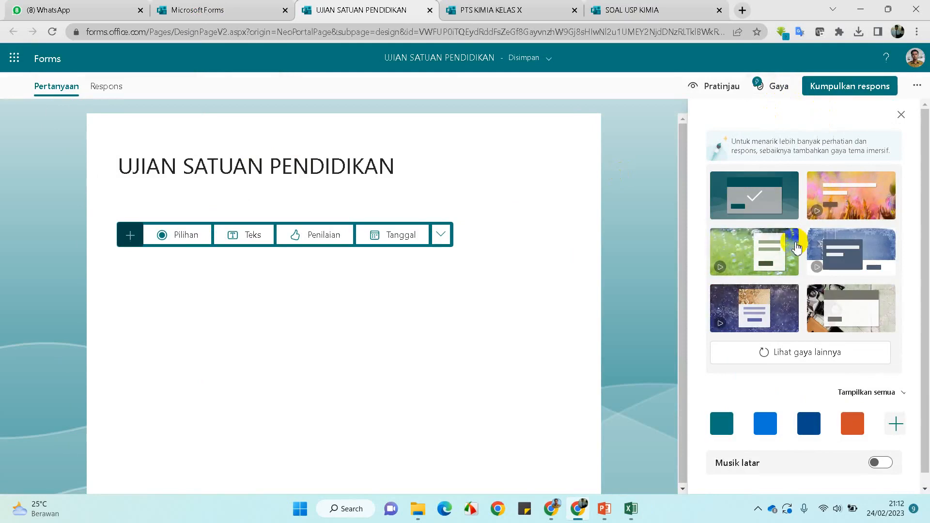
scroll(804, 252, "down", 1)
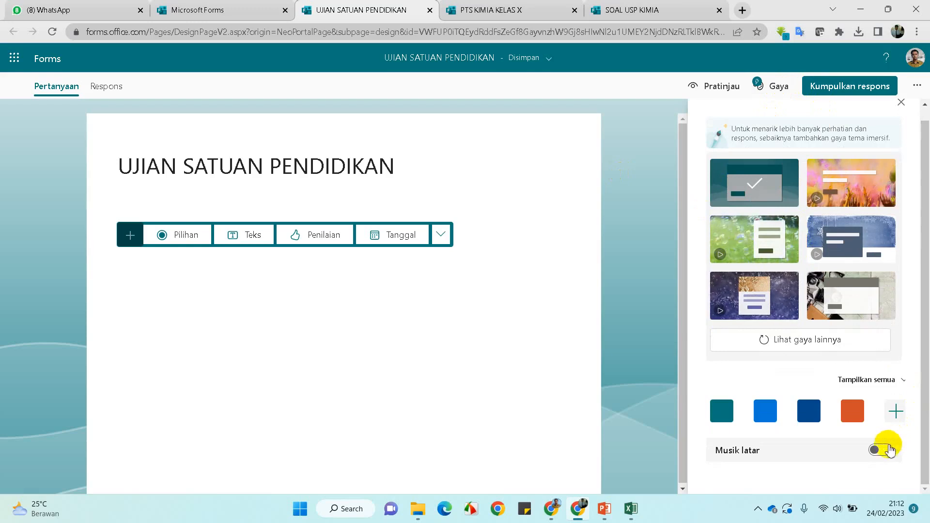
left_click(885, 453)
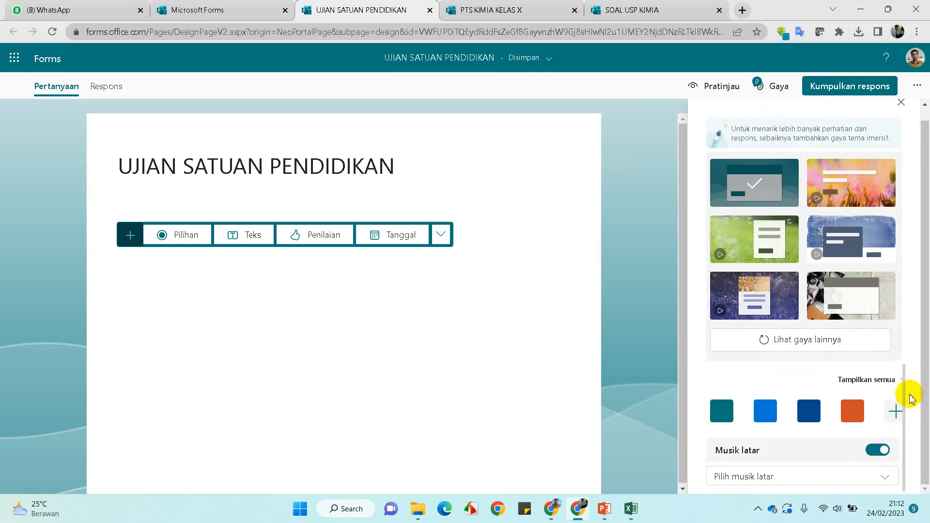
left_click(884, 479)
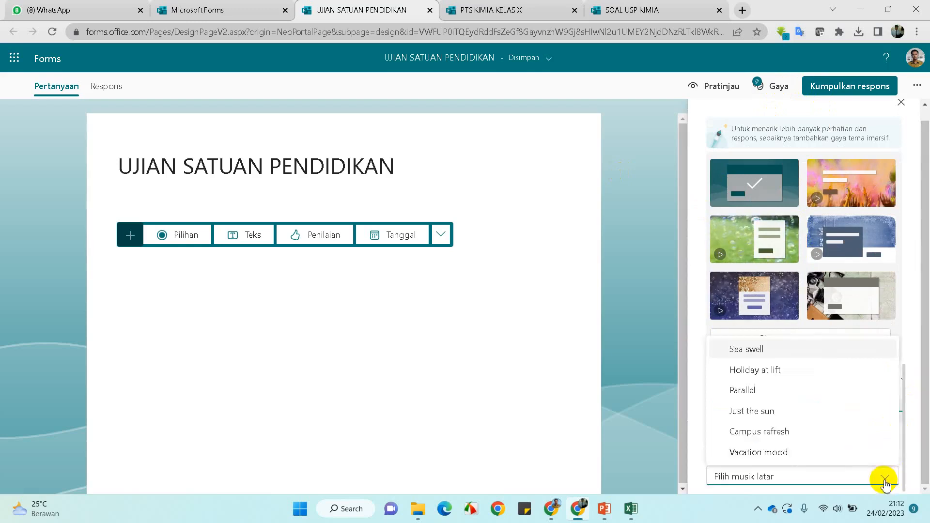
left_click(780, 354)
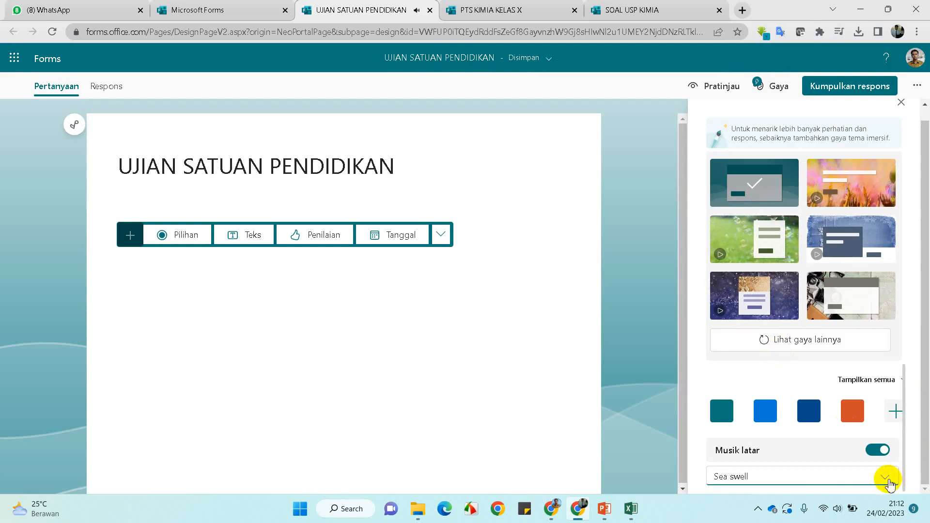
left_click(886, 479)
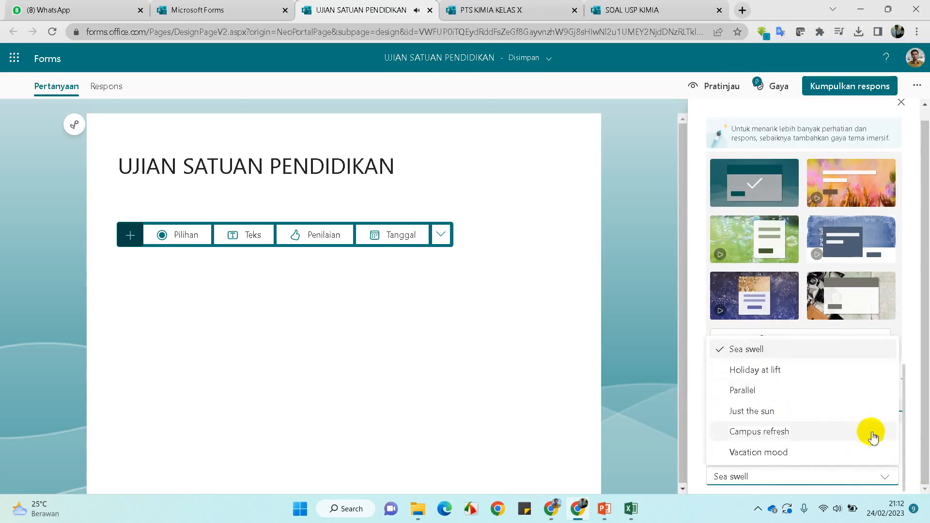
left_click(652, 440)
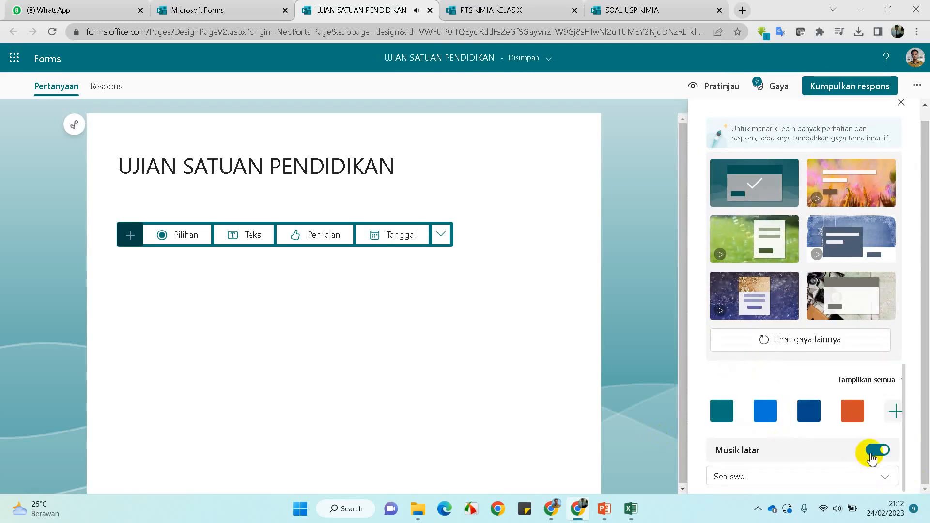
left_click(878, 450)
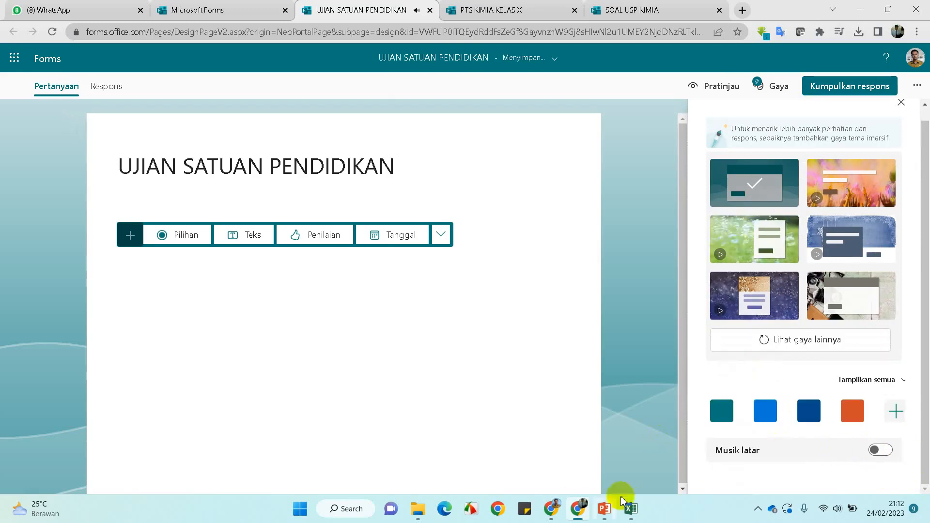
mouse_move(552, 512)
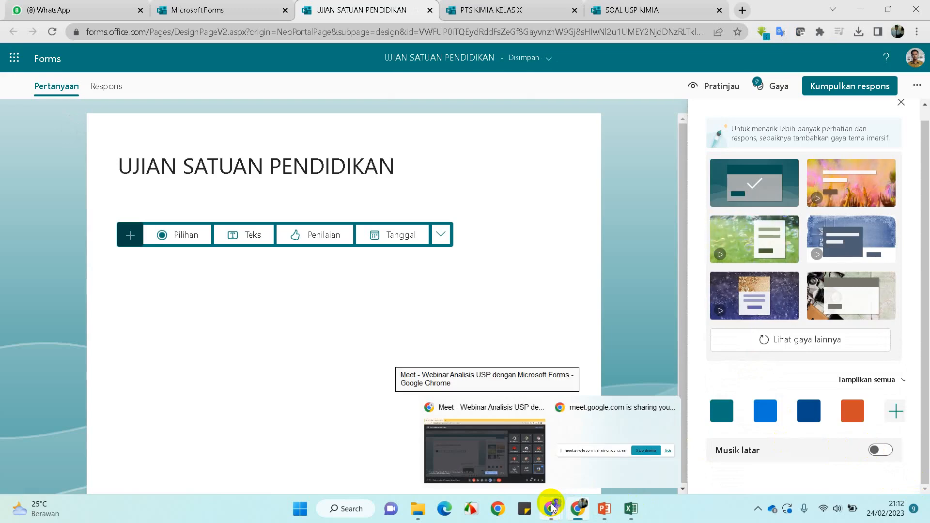
left_click(878, 450)
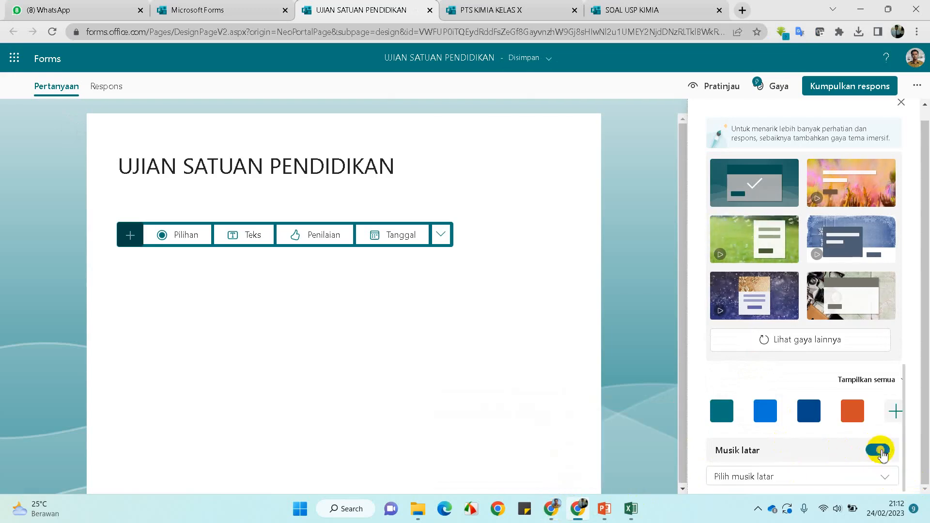
left_click(853, 476)
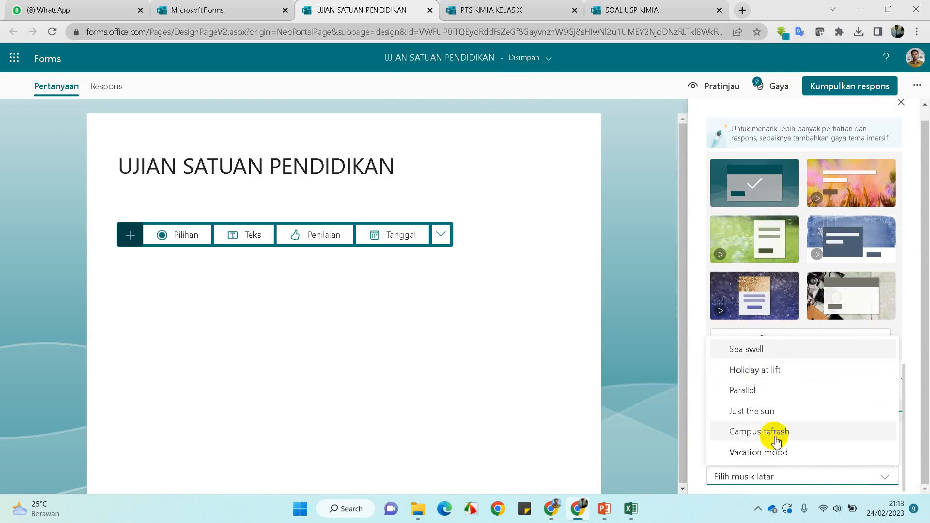
left_click(650, 396)
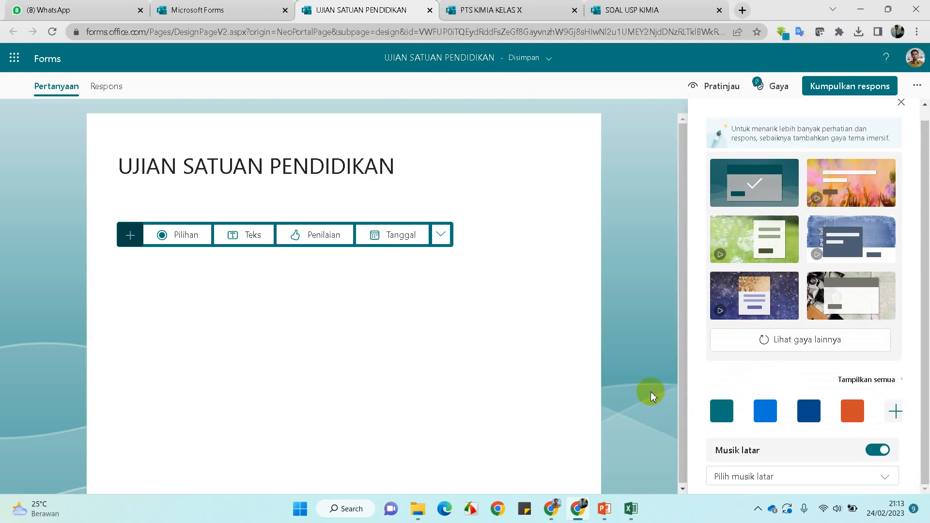
left_click(880, 450)
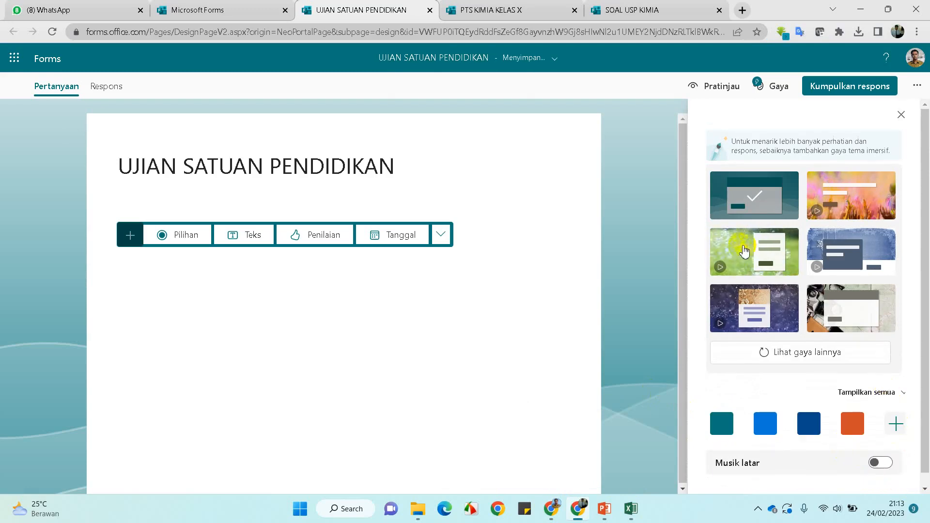
Try the green bubbles and starry gift-box themes on the form
left_click(745, 255)
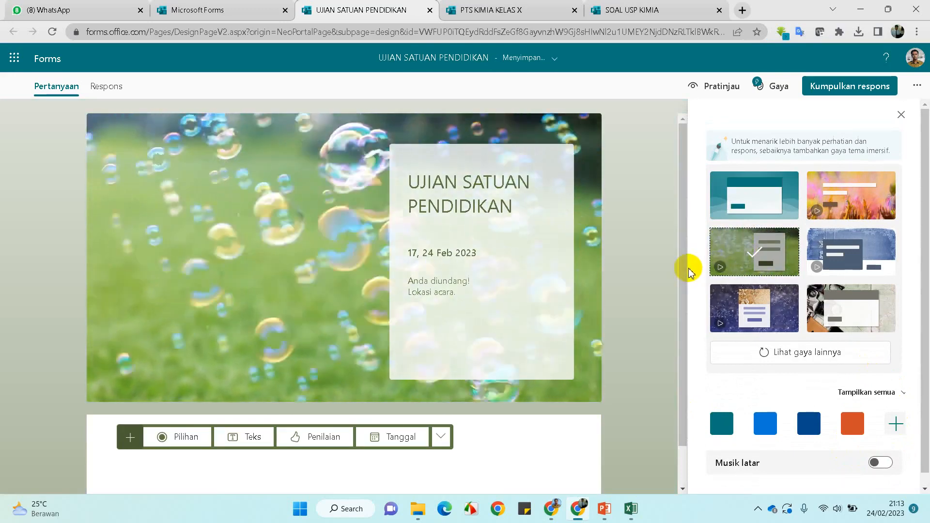
scroll(0, 307, "down", 1)
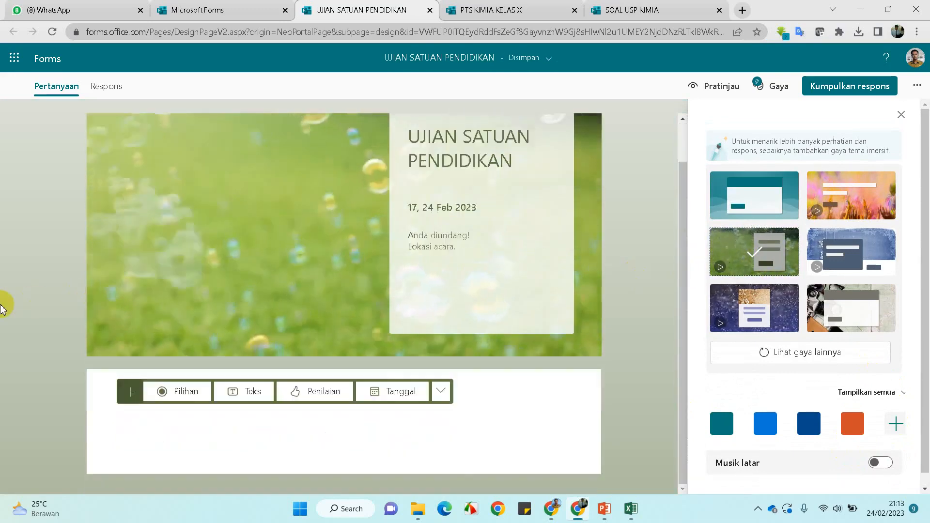
scroll(5, 310, "up", 1)
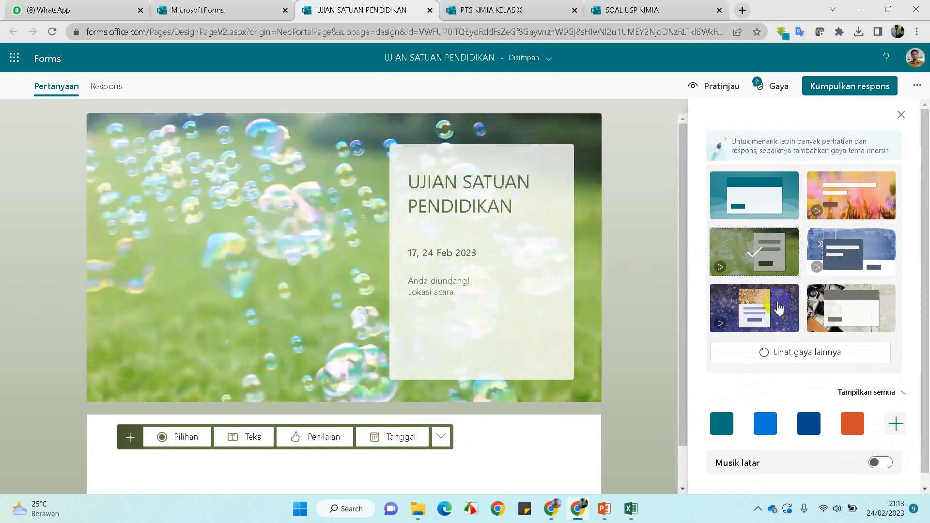
left_click(776, 310)
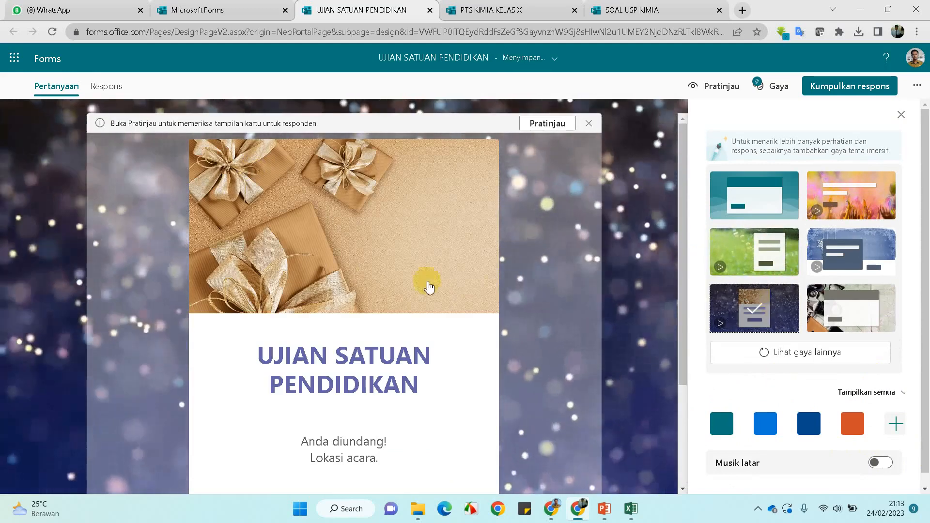
scroll(443, 298, "down", 3)
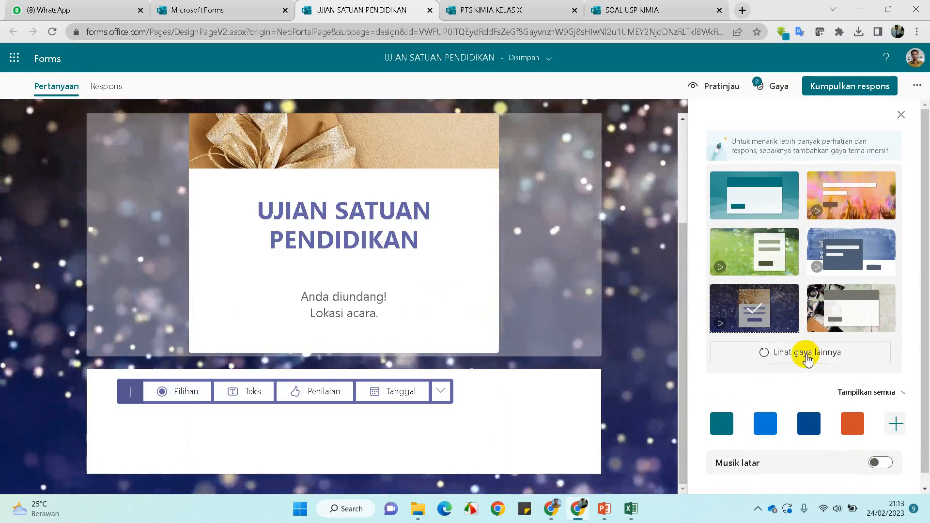
Load more styles, trying the orange and graduation themes before settling on painted hands
left_click(807, 352)
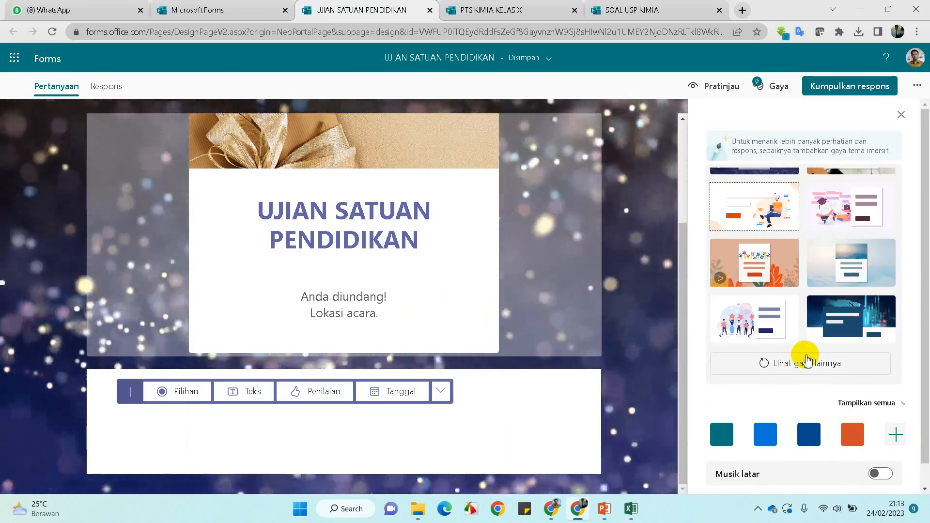
left_click(758, 212)
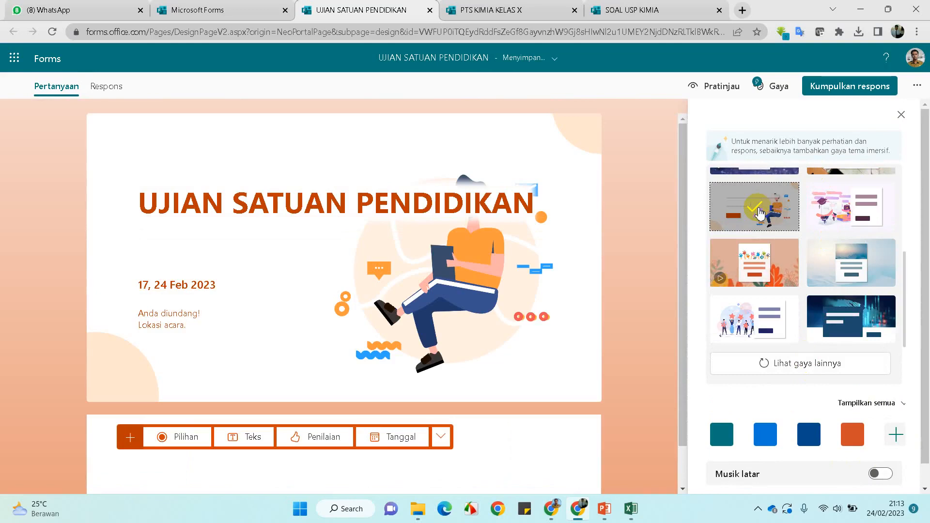
left_click(824, 215)
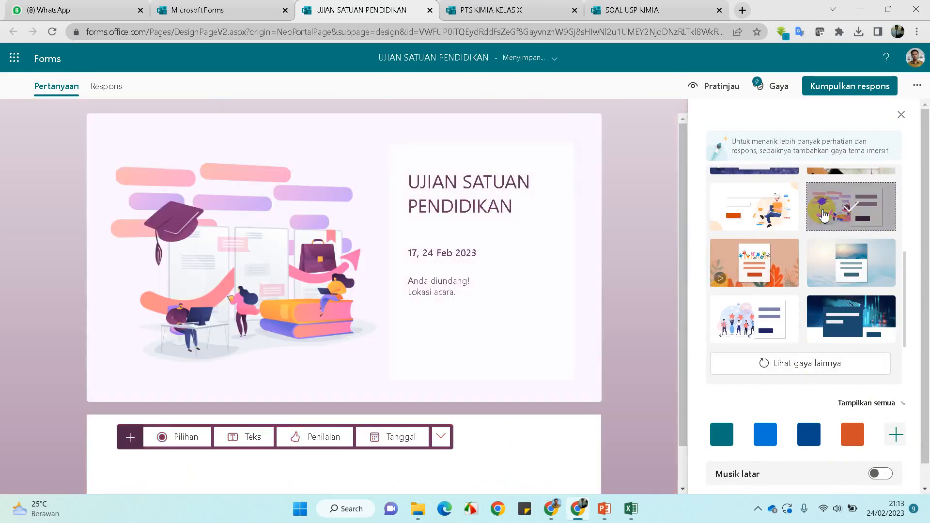
left_click(796, 270)
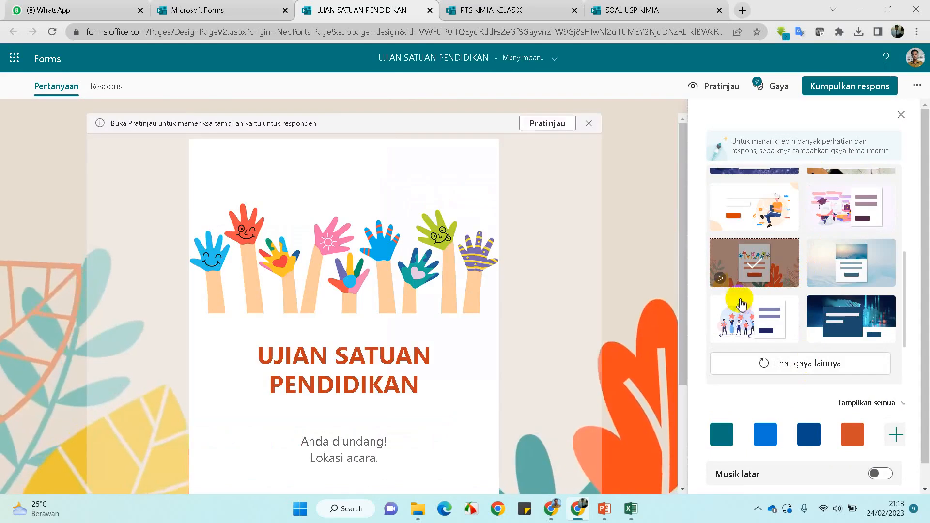
scroll(538, 358, "down", 3)
scroll(537, 359, "up", 3)
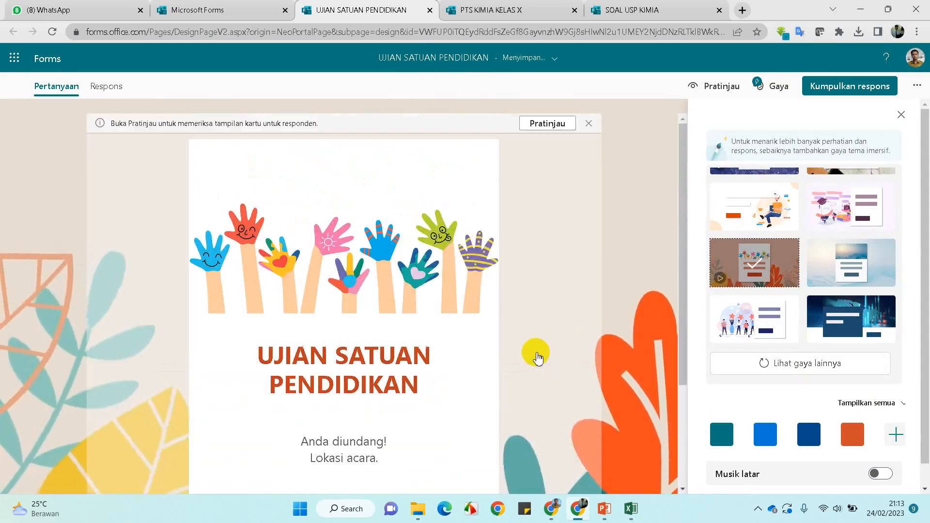
scroll(536, 356, "down", 3)
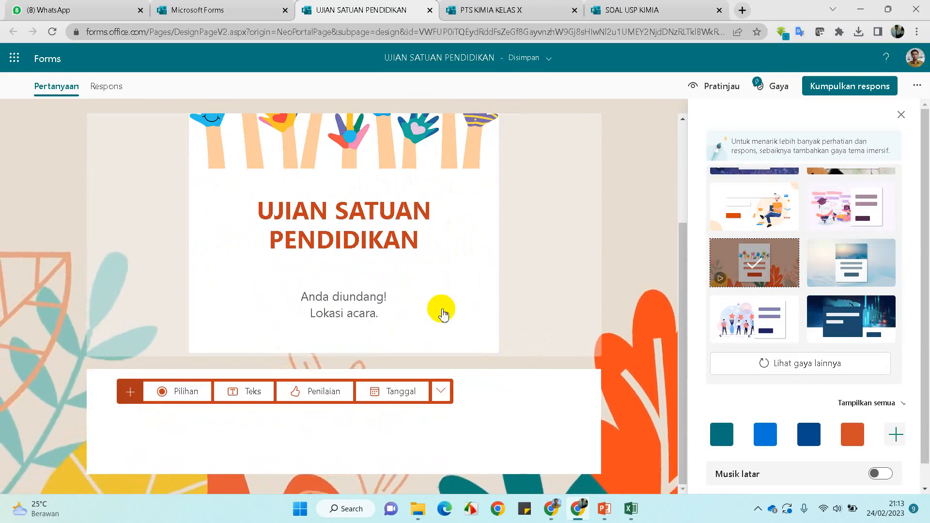
Append KIMIA to the title and select the old subtitle text for replacement
left_click(345, 310)
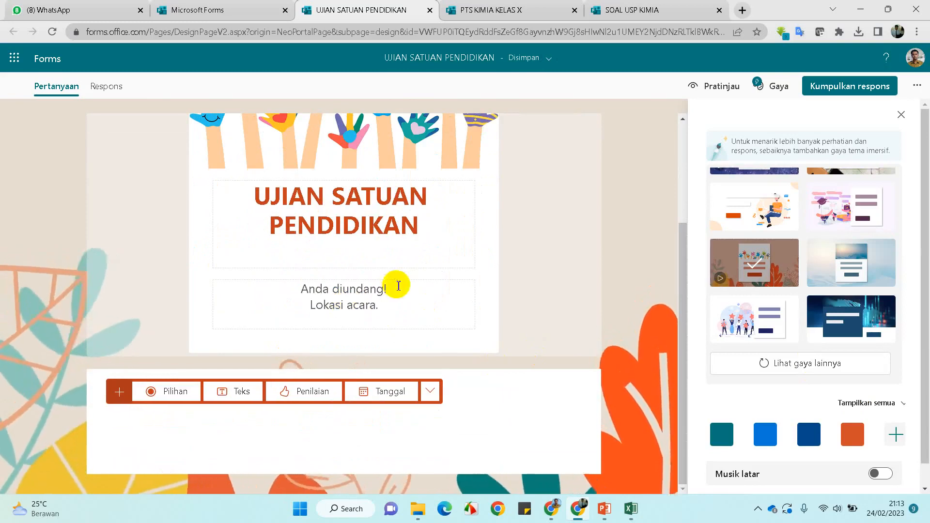
left_click(432, 228)
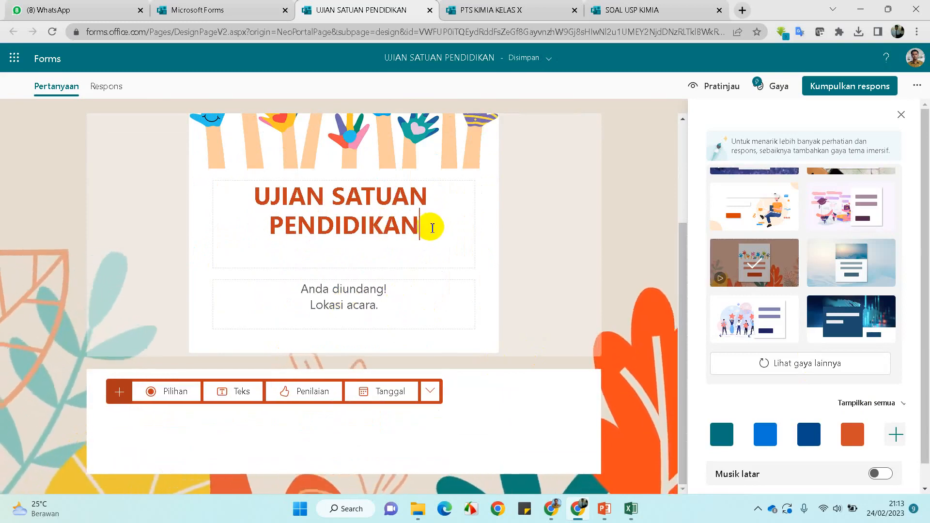
type("KIMIA")
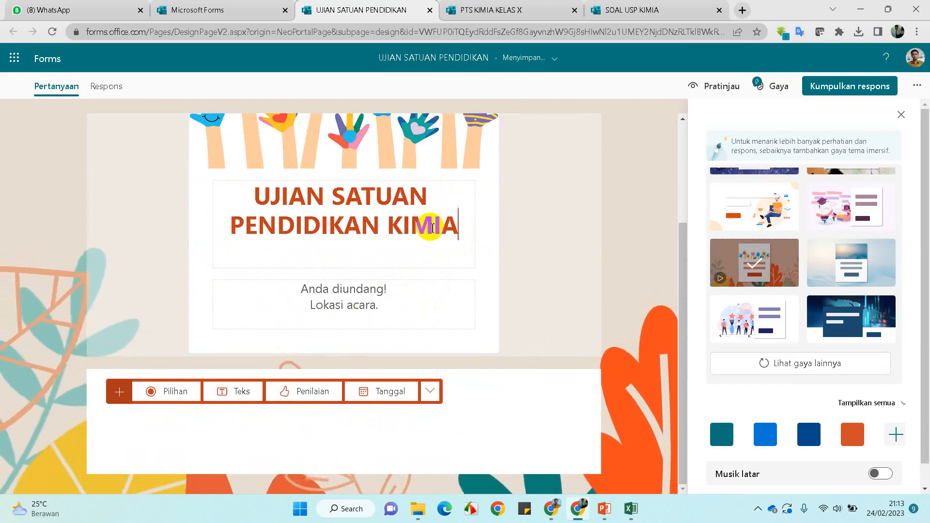
left_click(394, 305)
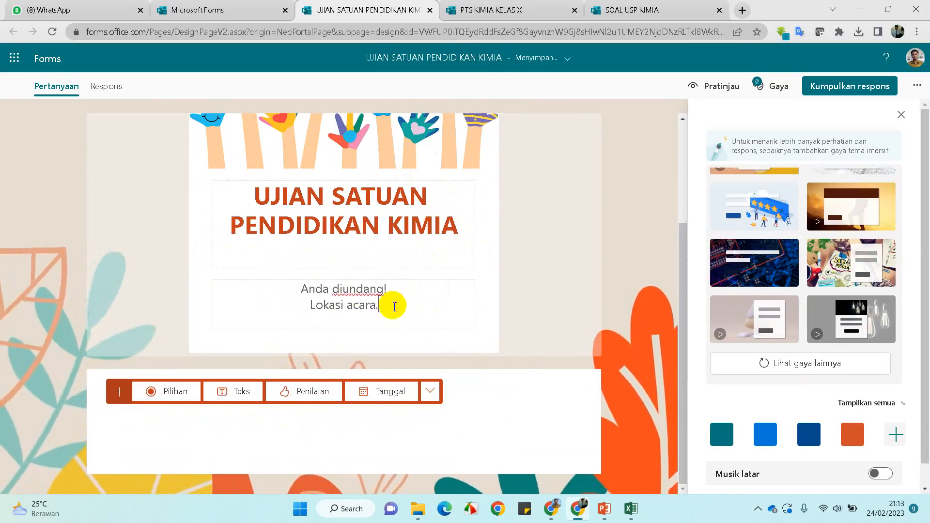
left_click(300, 288)
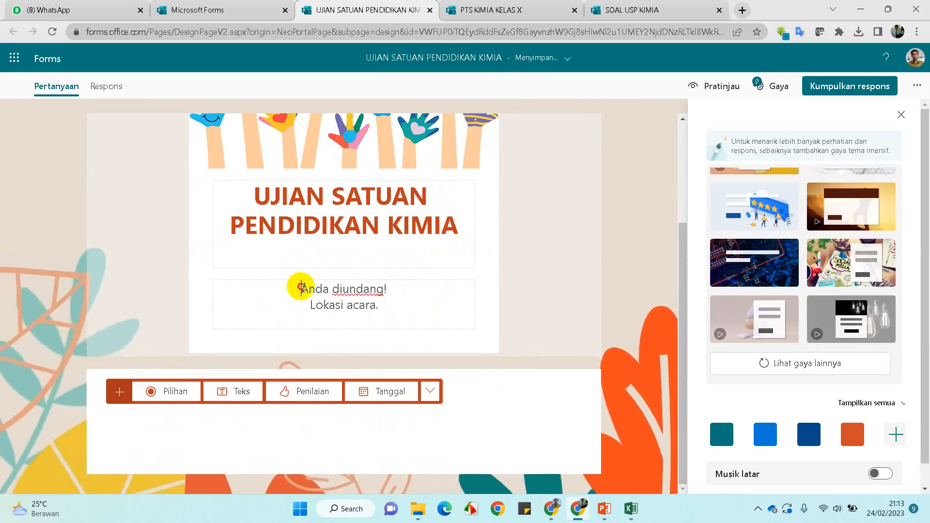
left_click_drag(300, 288, 401, 297)
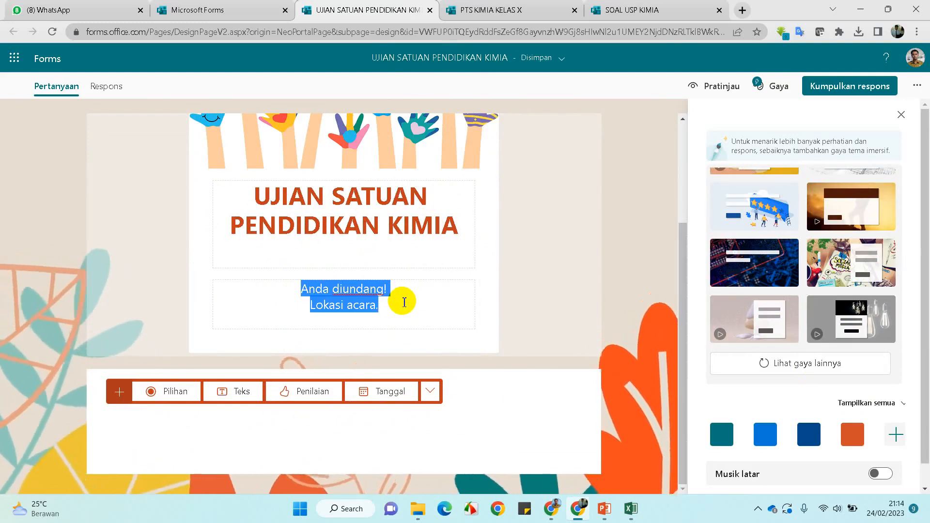
Type the description 'Silahkan memilih jawaban yang dianggap paling benar !', fixing earlier typos
type("S")
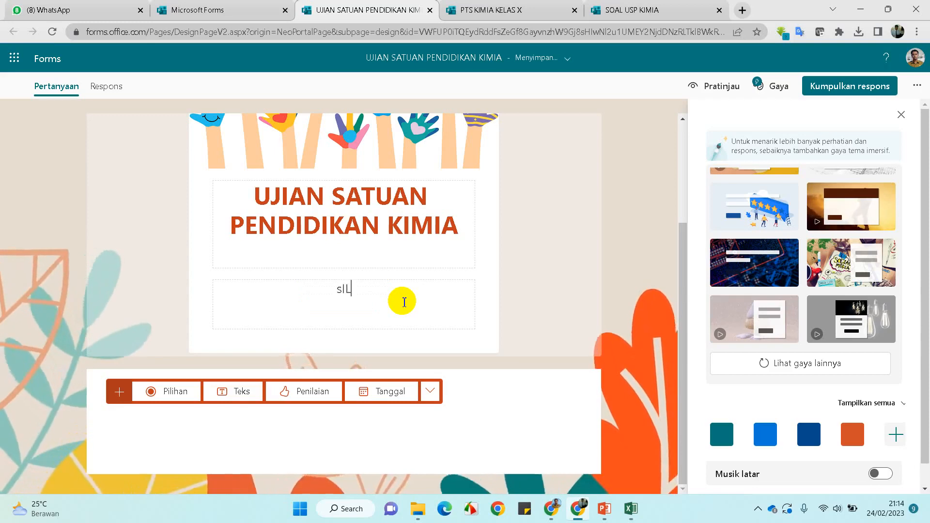
key("Caps_Lock")
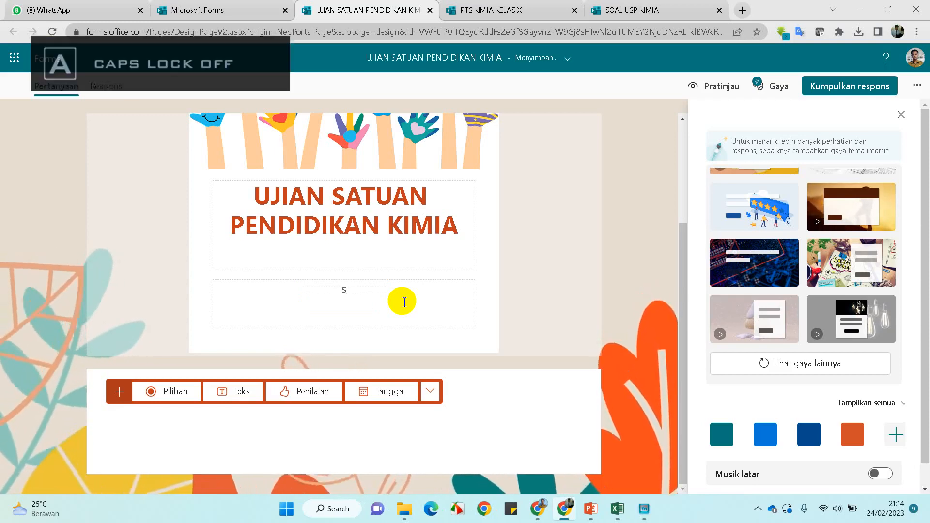
type("ilahal")
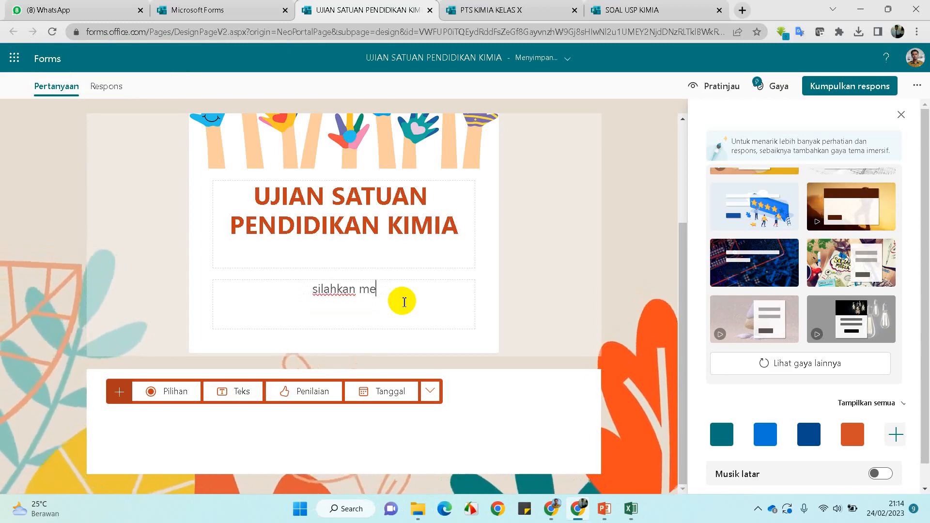
type("gi")
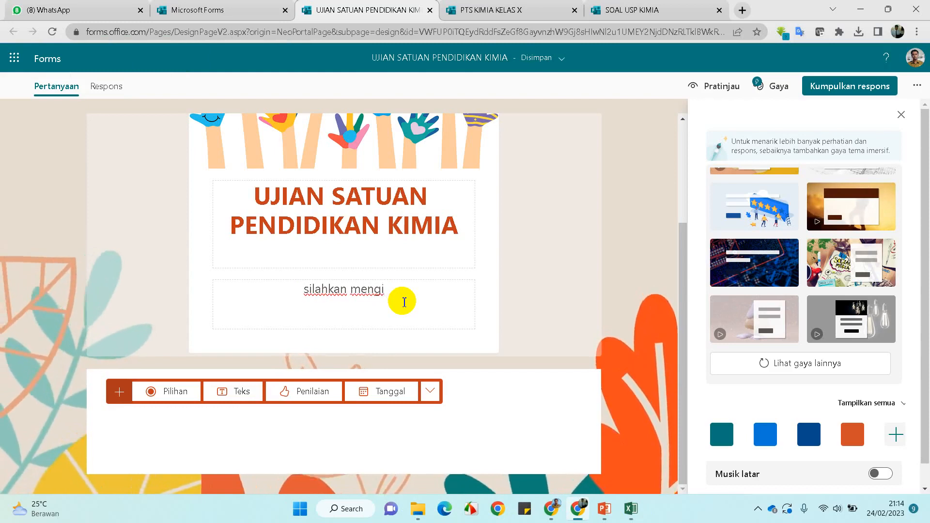
key("BackSpace")
key("BackSpace")
type("j")
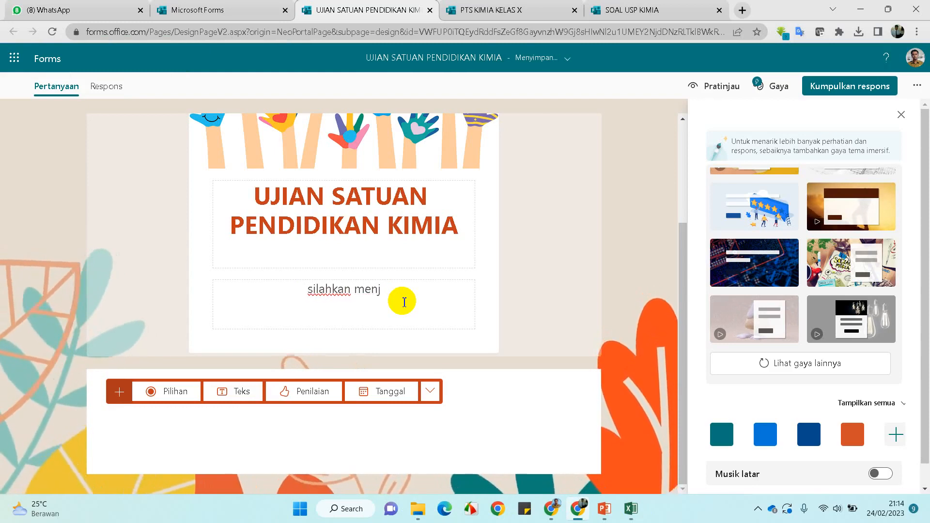
key("BackSpace")
key("BackSpace")
key("BackSpace")
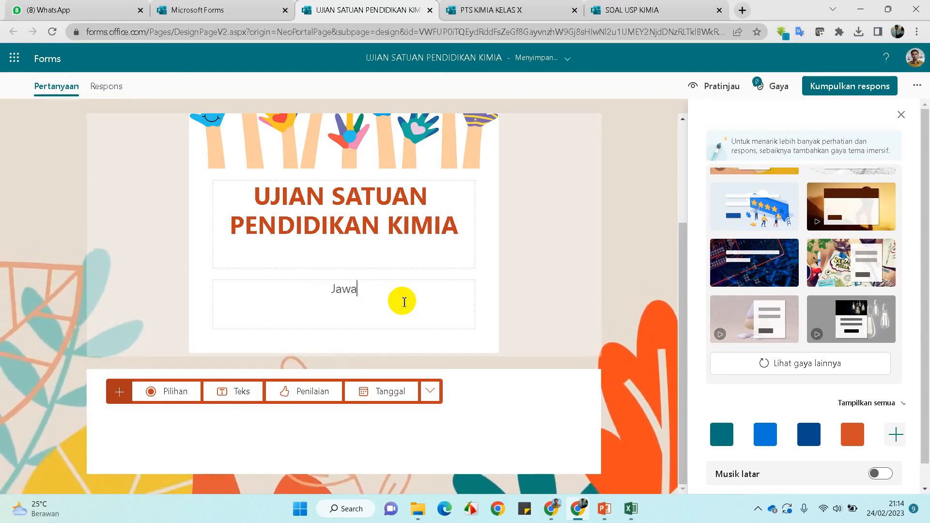
type("Jawablah")
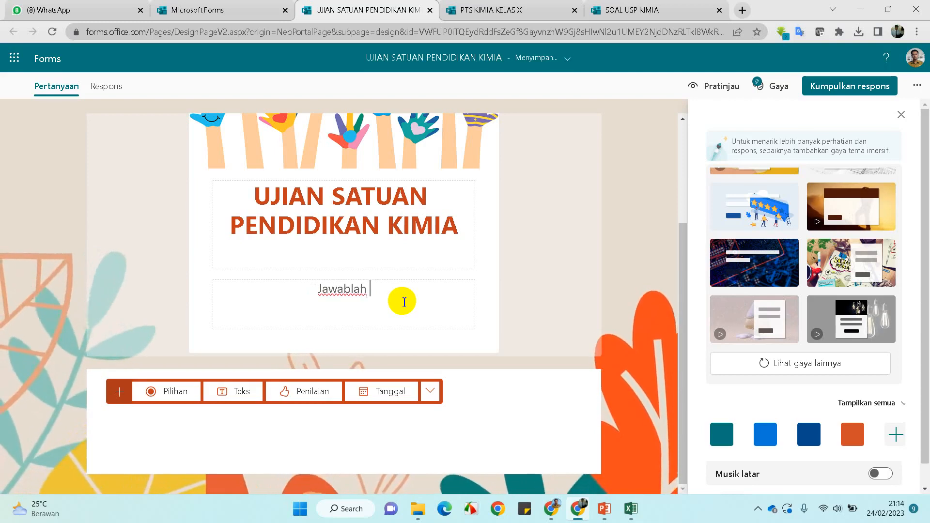
key("BackSpace")
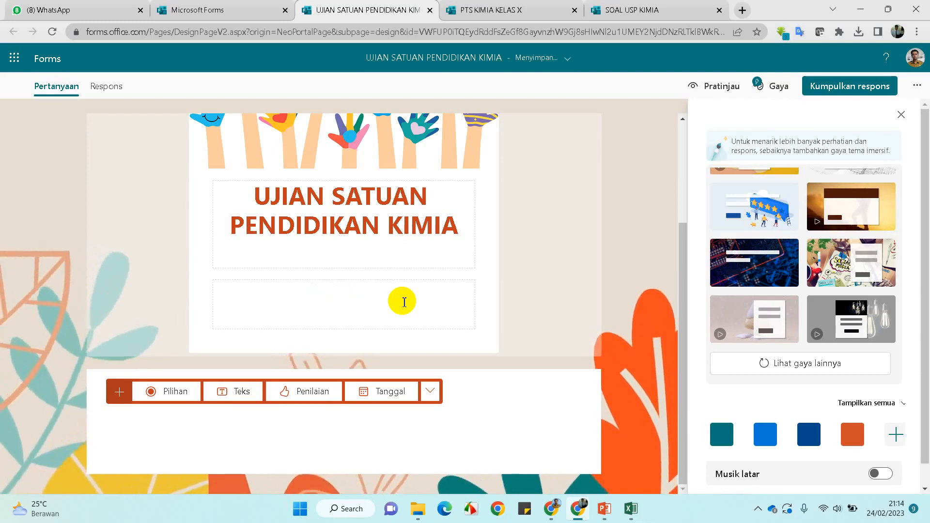
type("Silahkan ")
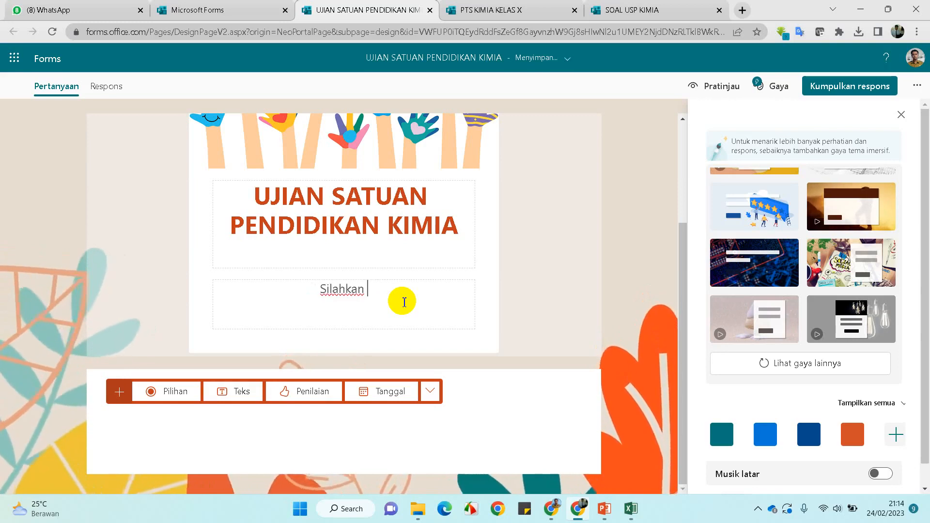
type("memilih")
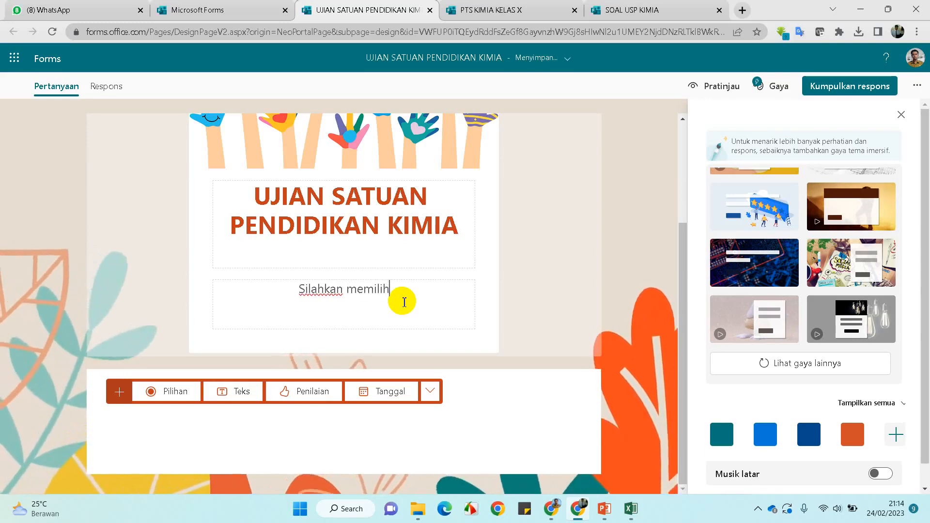
type(" jawaban ")
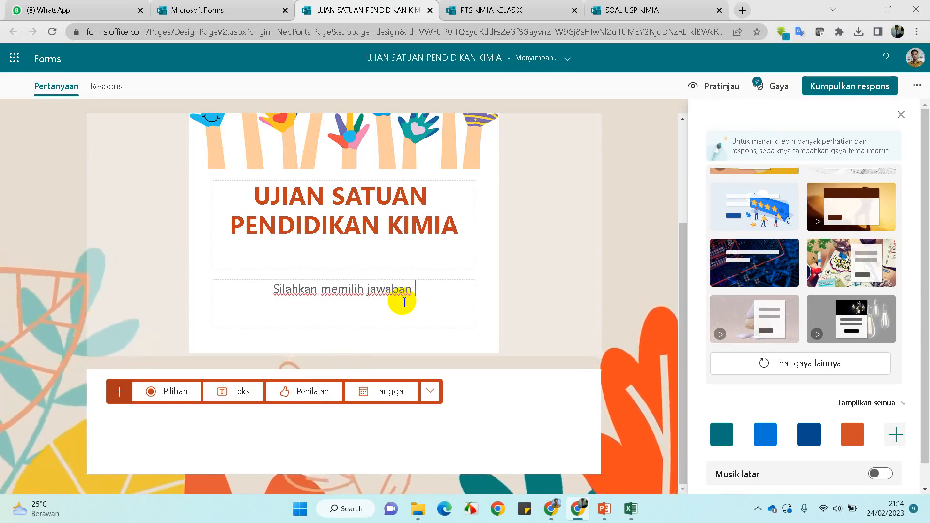
type("yang diangg")
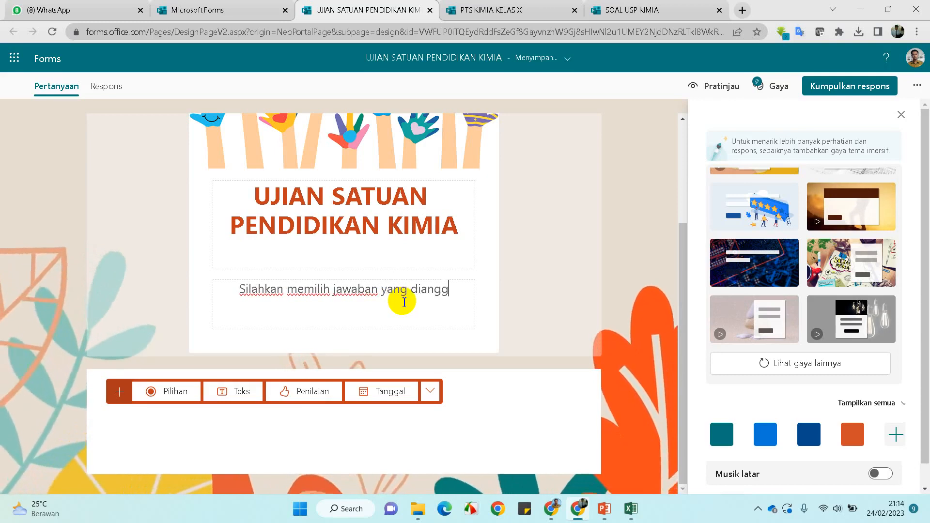
type("ap paling benar")
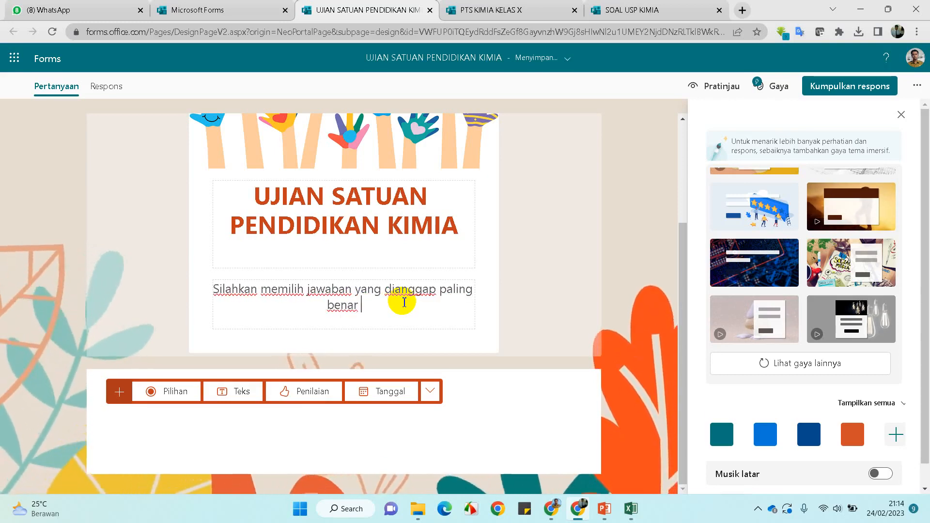
type(" !")
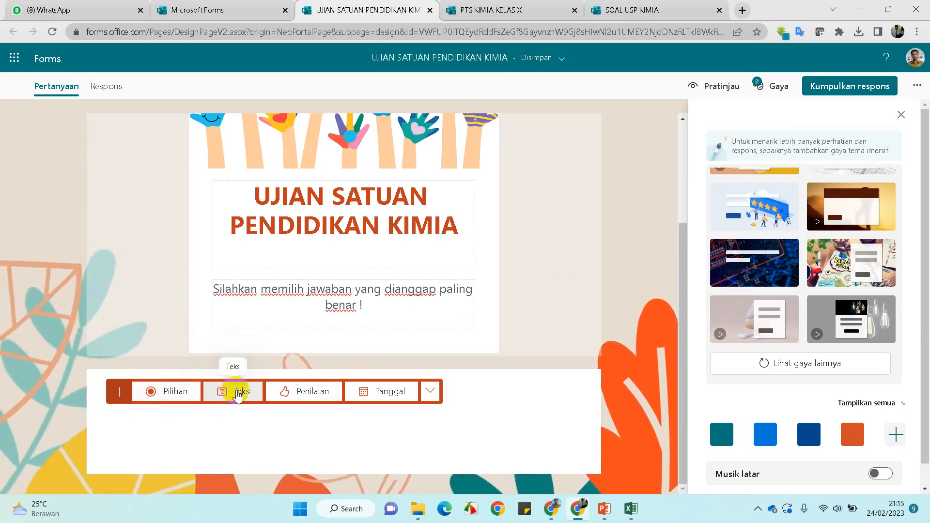
Add a multiple-choice question titled Kelas
left_click(175, 392)
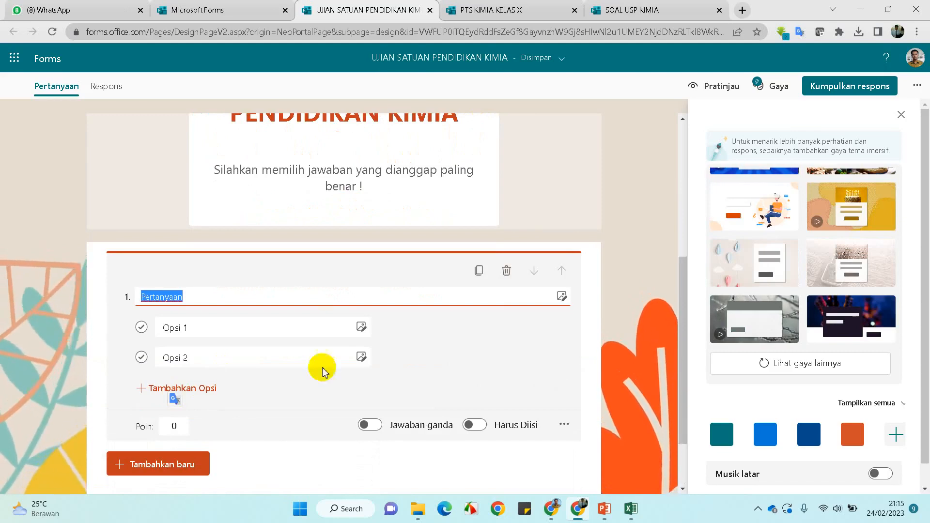
scroll(436, 286, "up", 3)
scroll(417, 277, "down", 2)
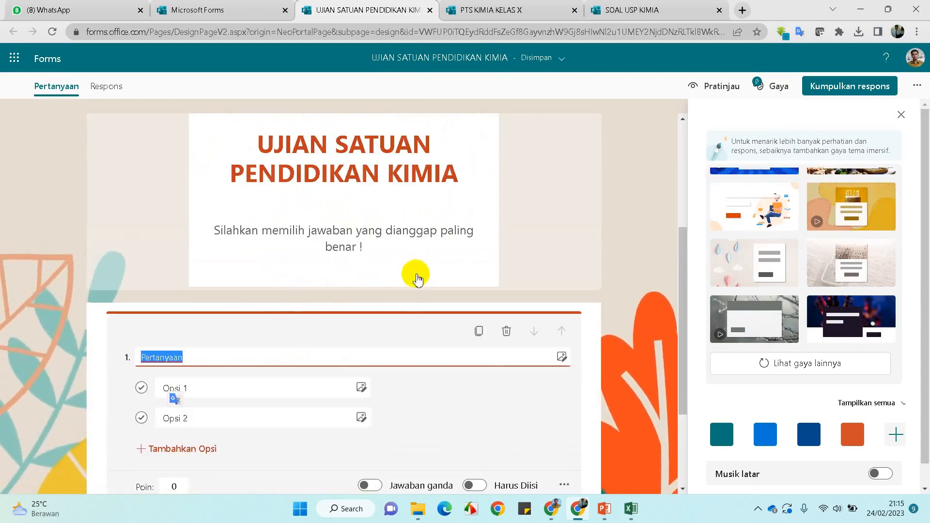
scroll(288, 355, "down", 2)
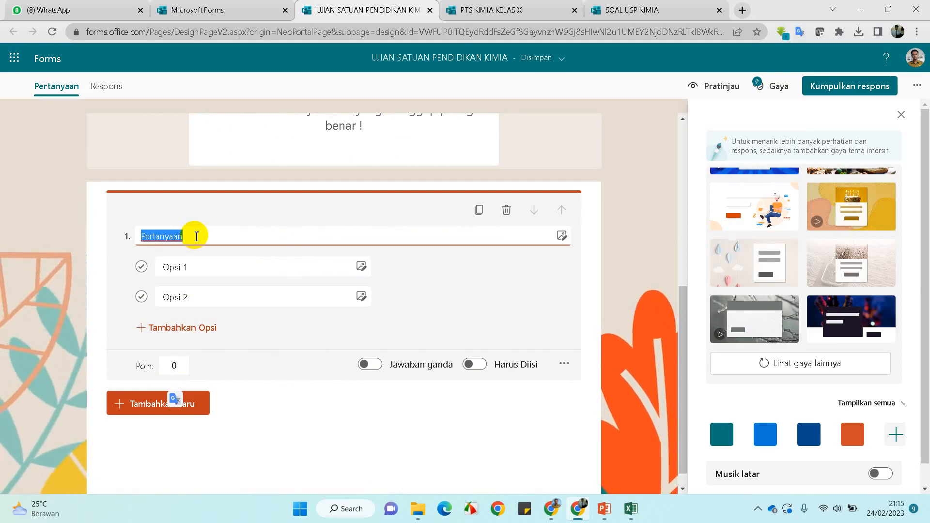
key("BackSpace")
key("Caps_Lock")
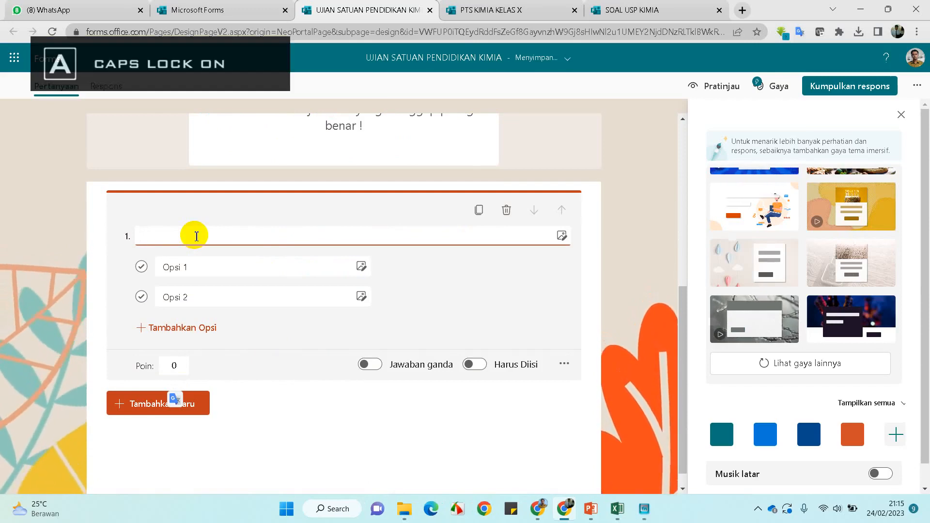
key("Caps_Lock")
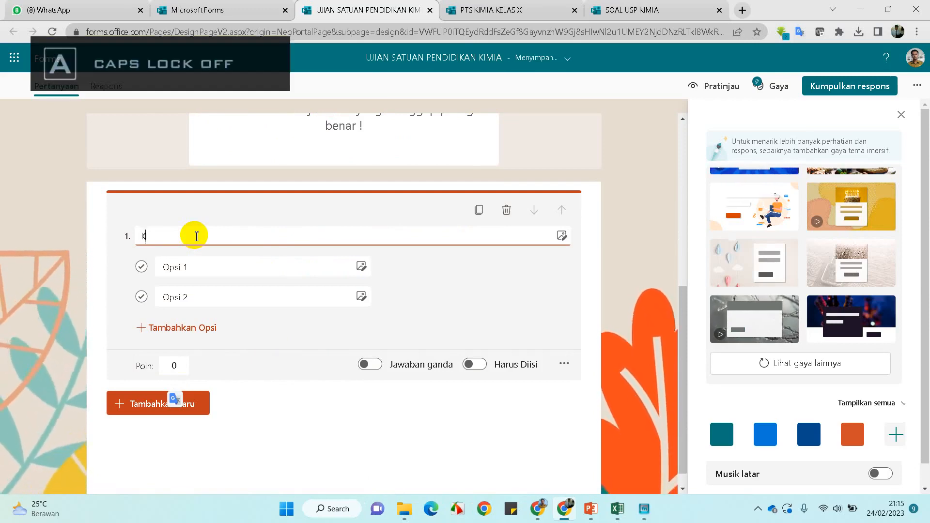
type("Kelas")
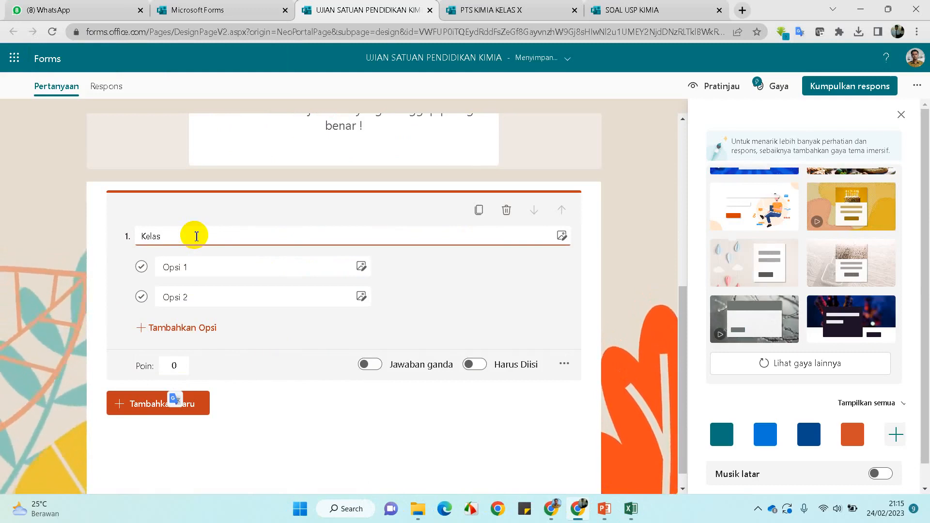
Set its options to XII IPA 1 and XII IPA 2 and turn it into a drop-down
left_click(214, 266)
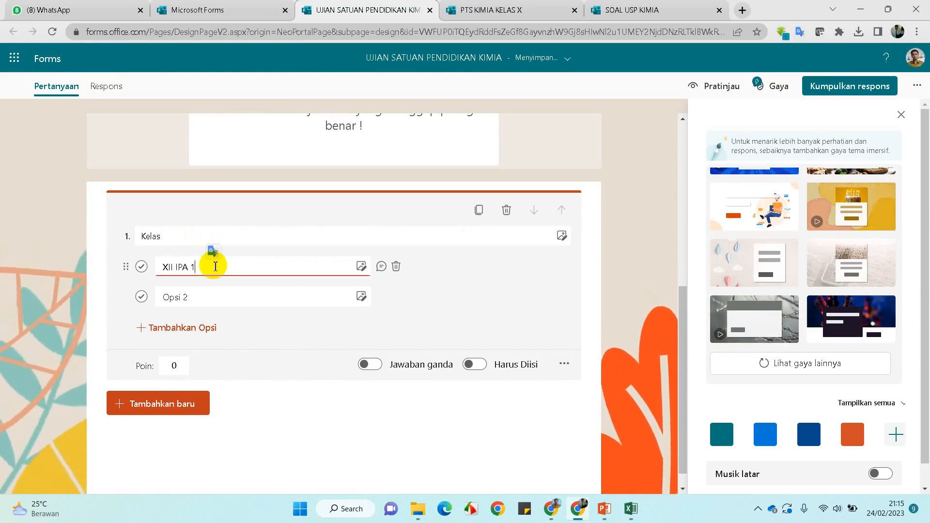
left_click(217, 296)
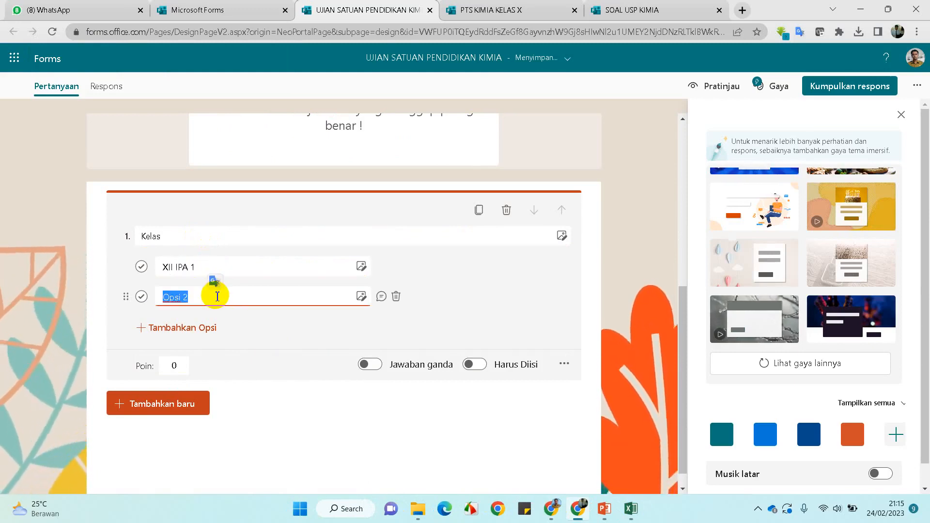
type("XII IPA")
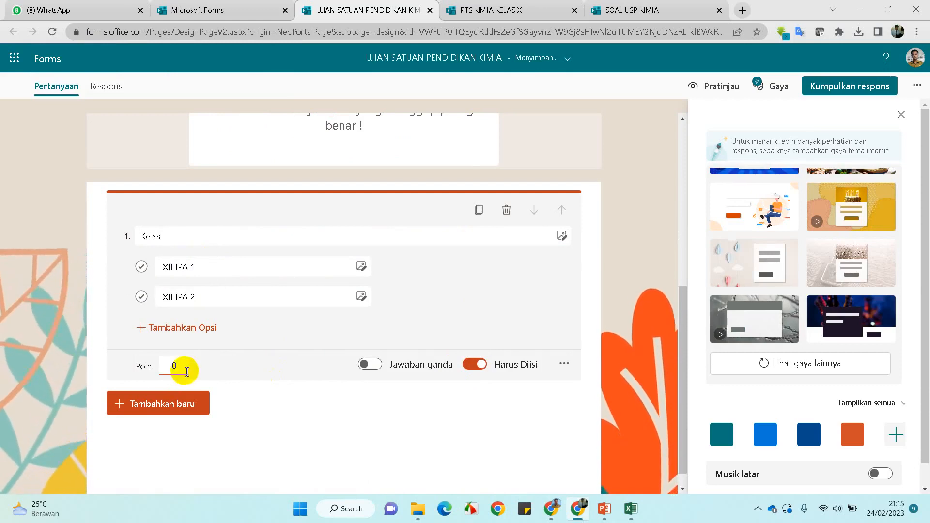
left_click(566, 365)
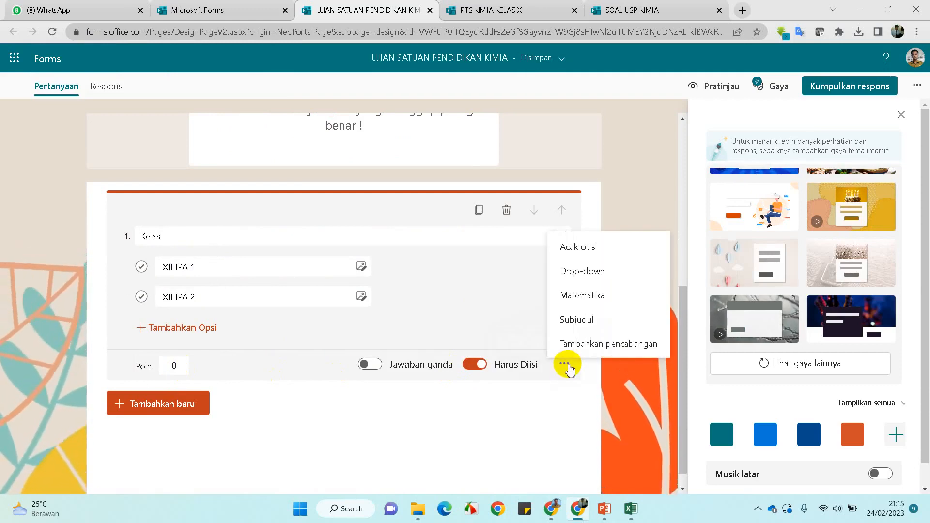
left_click(596, 271)
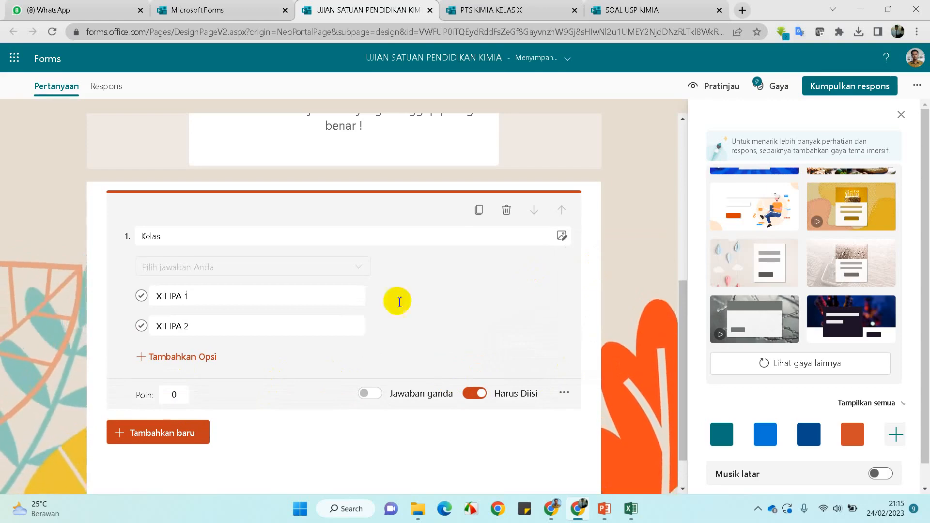
left_click(354, 305)
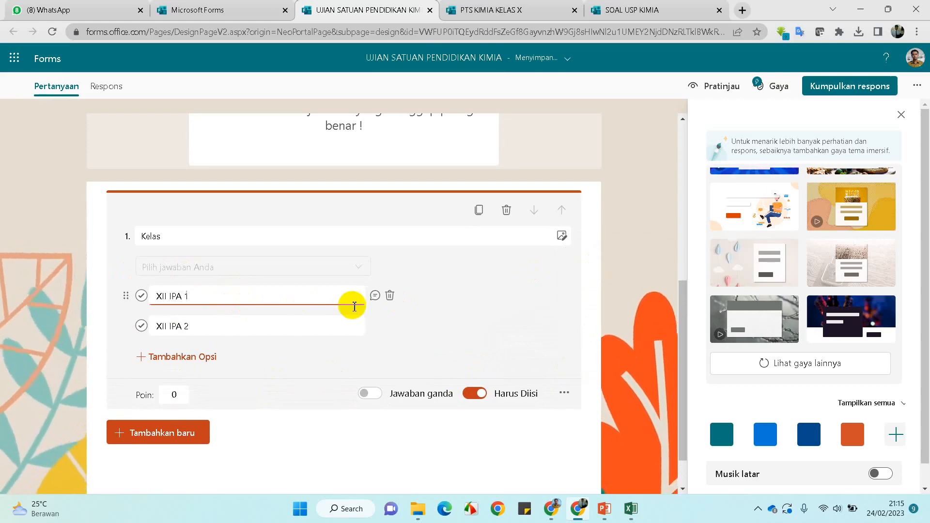
scroll(354, 305, "down", 1)
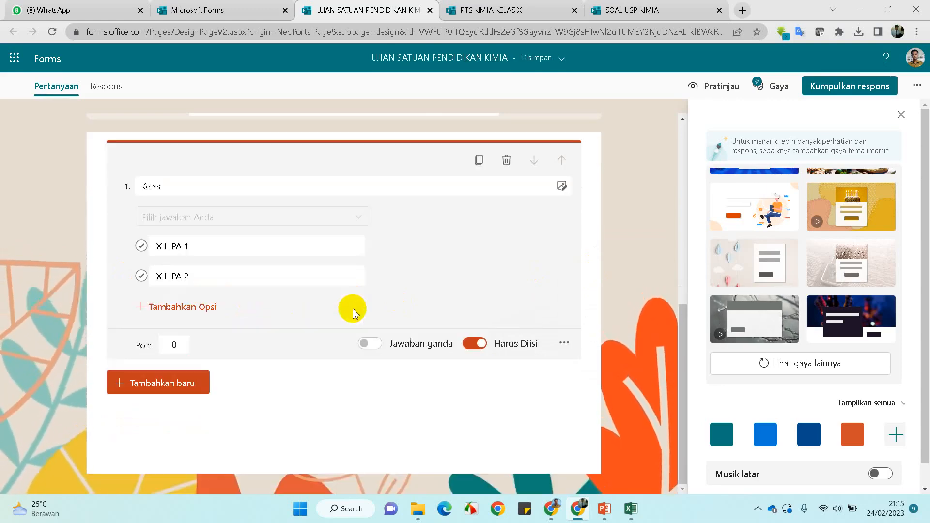
Add text question 2 titled Nama Lengkap, then reselect the Kelas question
left_click(141, 383)
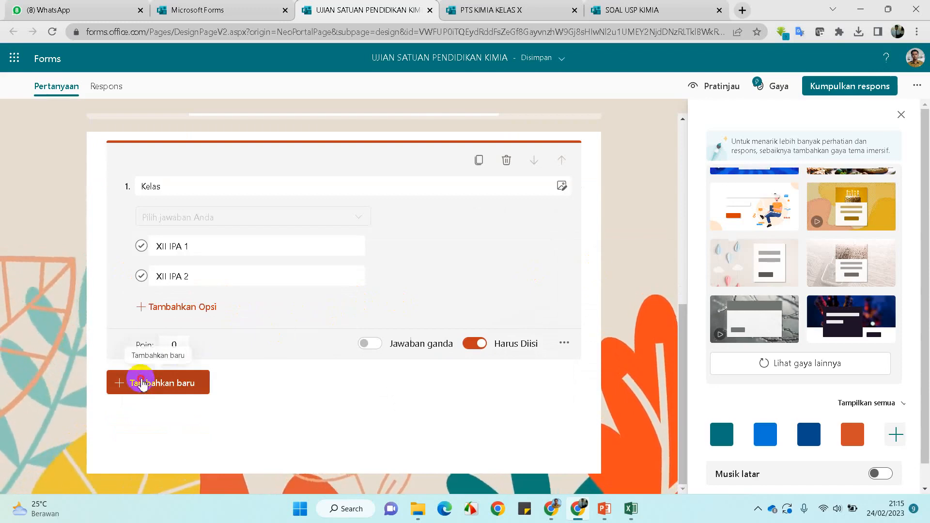
left_click(225, 393)
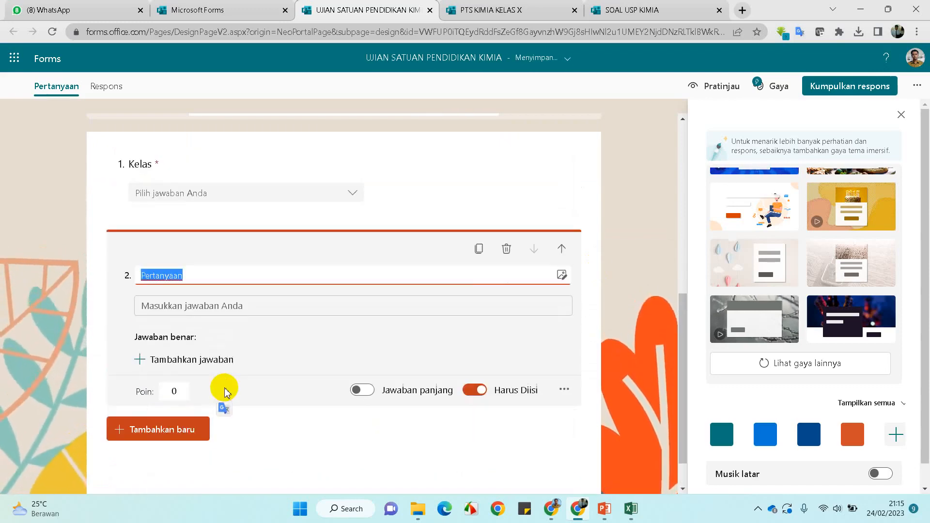
type("Nama Lengkap")
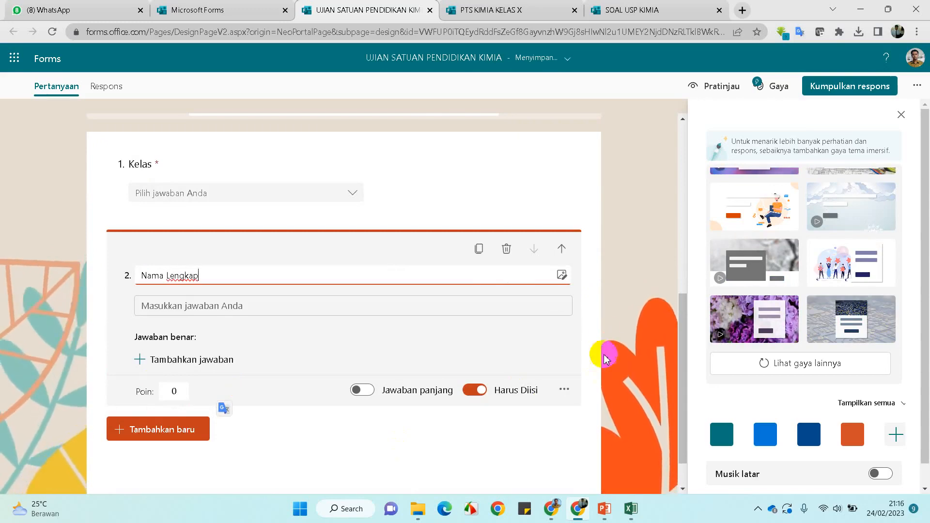
left_click(620, 318)
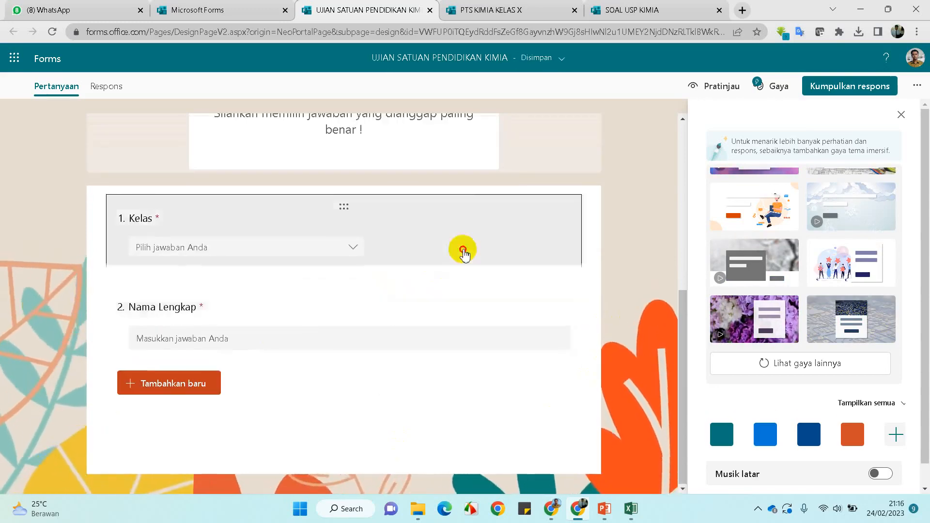
left_click(460, 250)
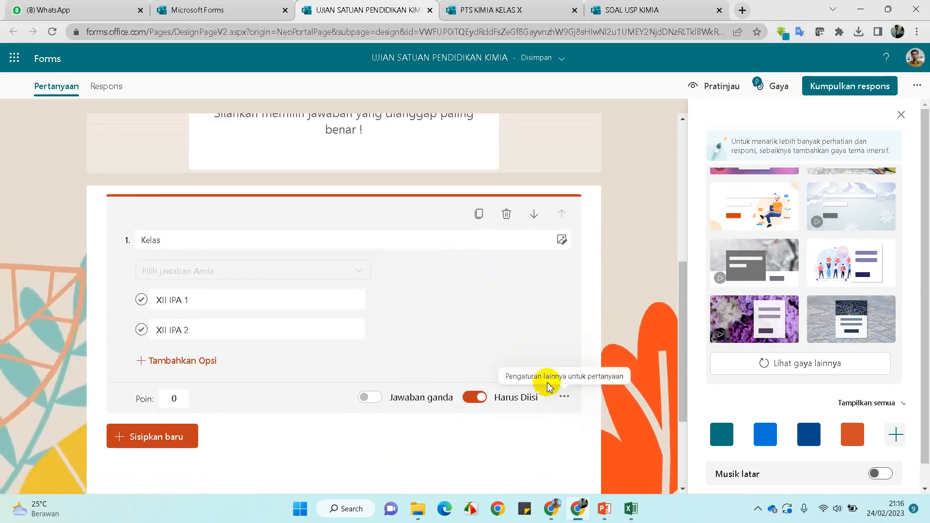
scroll(416, 341, "down", 3)
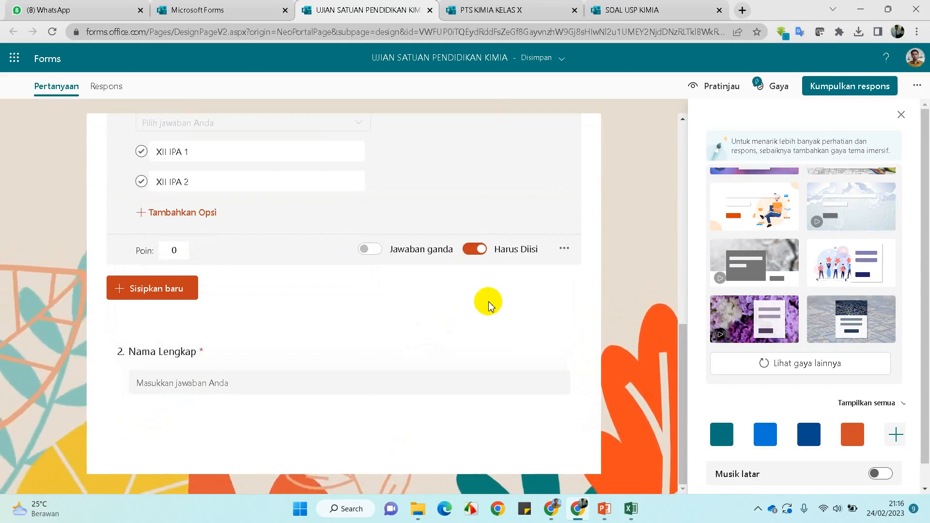
Add branching to Kelas so XII IPA 1 and XII IPA 2 both go to 2. Nama Lengkap
left_click(564, 249)
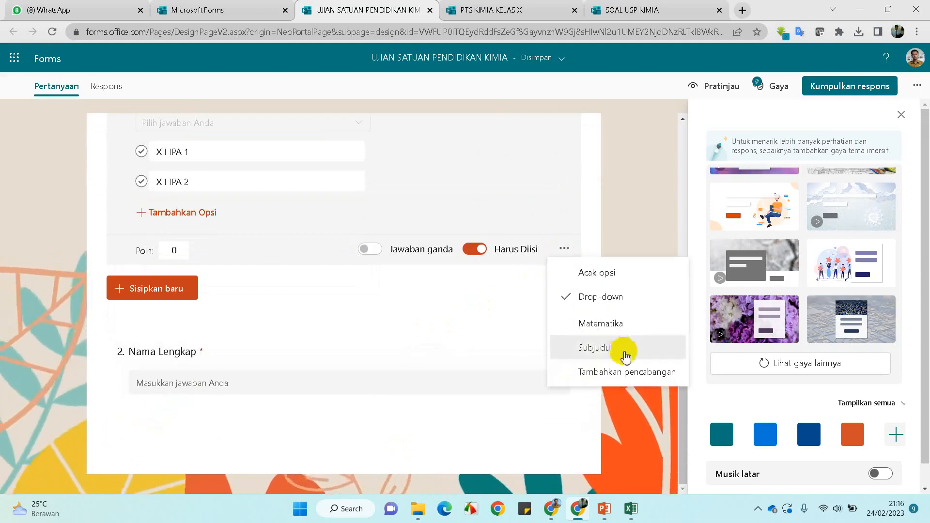
left_click(616, 372)
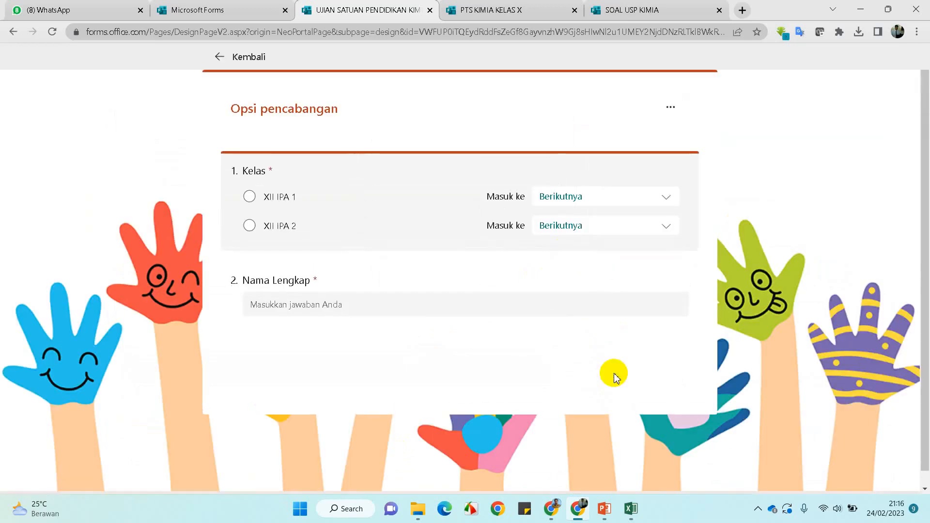
left_click(661, 197)
left_click(605, 311)
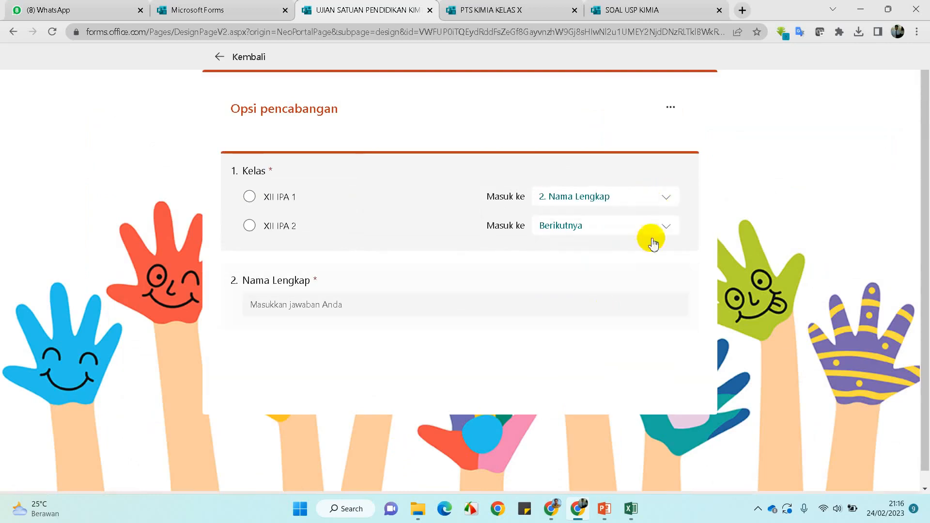
left_click(664, 226)
left_click(612, 339)
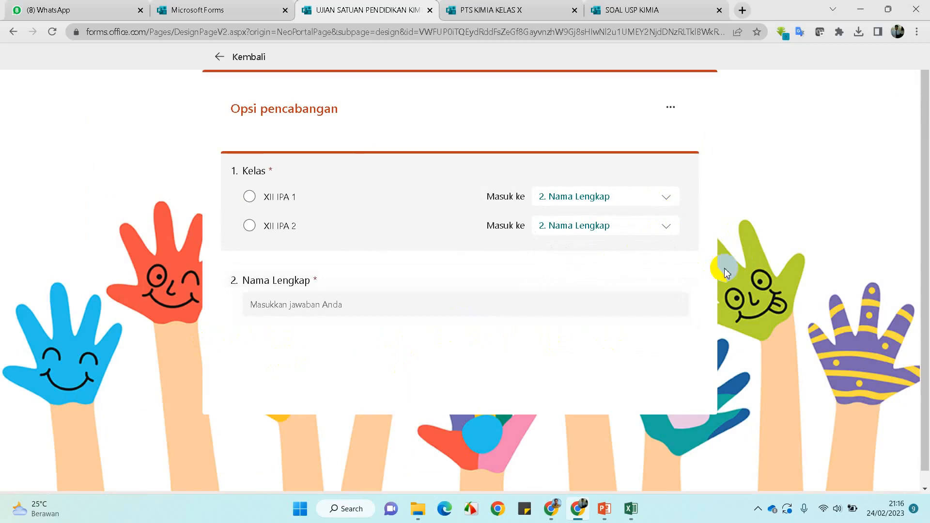
left_click(218, 58)
scroll(311, 267, "down", 2)
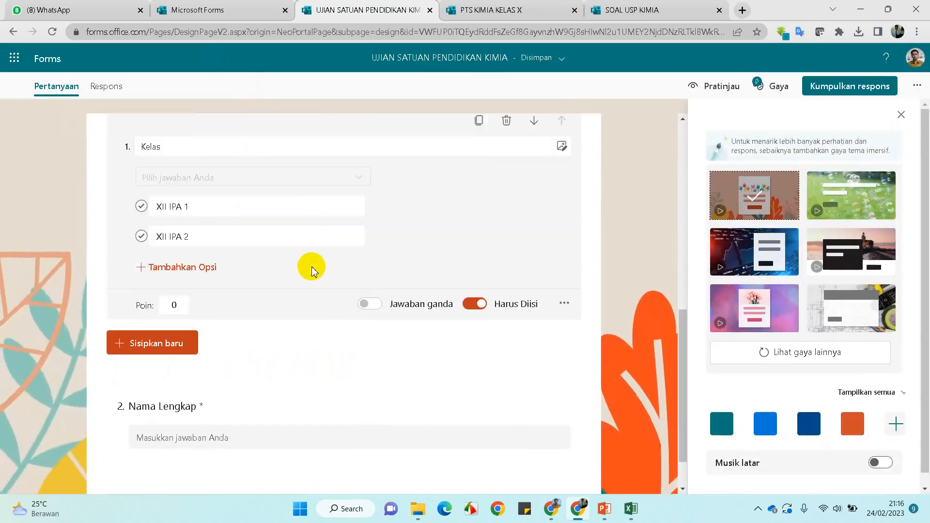
Add a Pilihan question 3 with three options below Nama Lengkap, then open Downloads in File Explorer
scroll(311, 267, "down", 1)
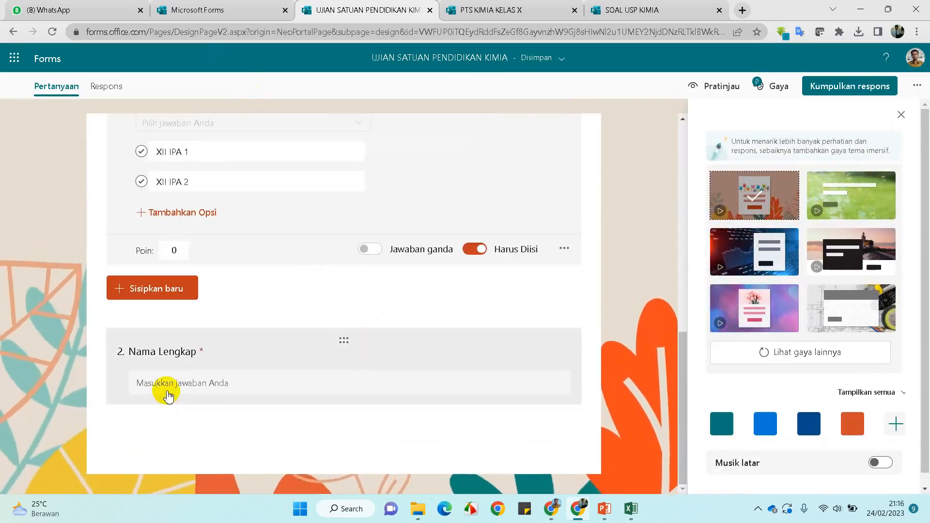
left_click(167, 393)
left_click(168, 389)
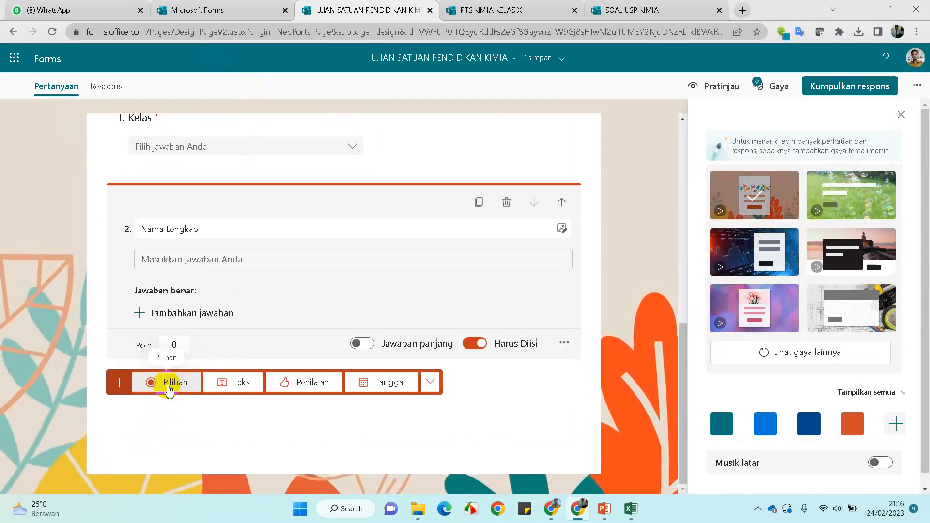
left_click(165, 391)
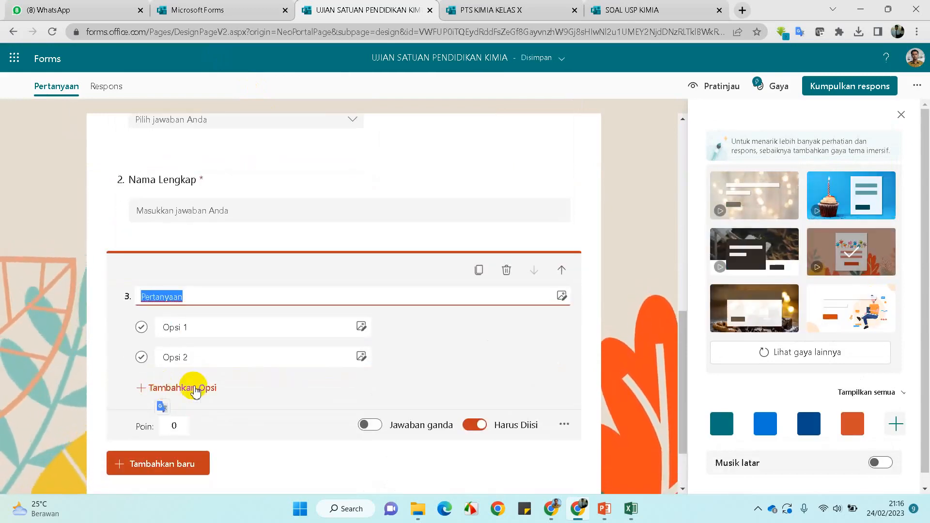
left_click(188, 388)
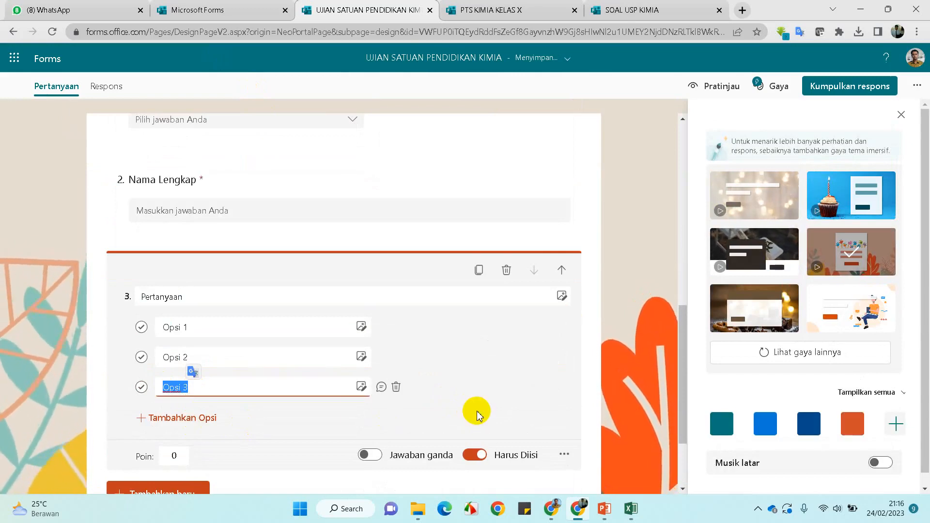
left_click(421, 512)
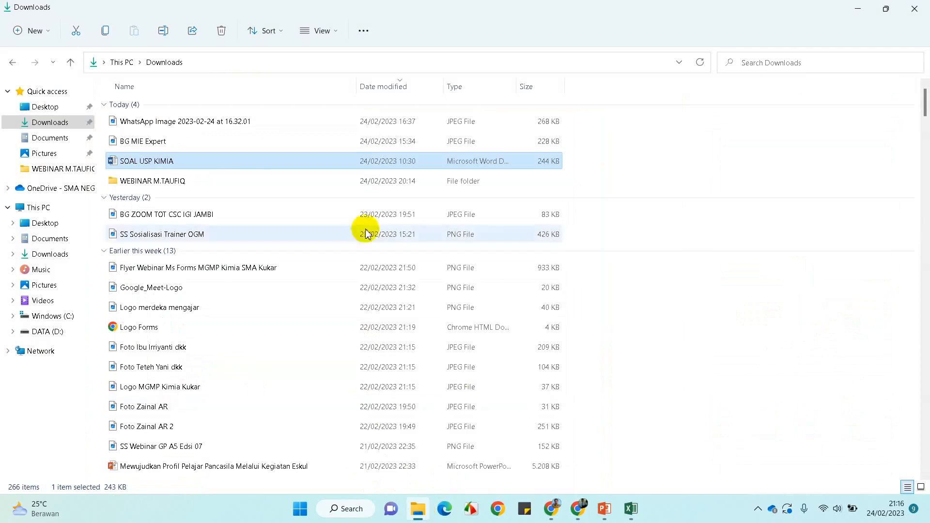
Open SOAL USP KIMIA and recolour question 2's answer E, Golongan VIIIA periode 3, black
double_click(160, 167)
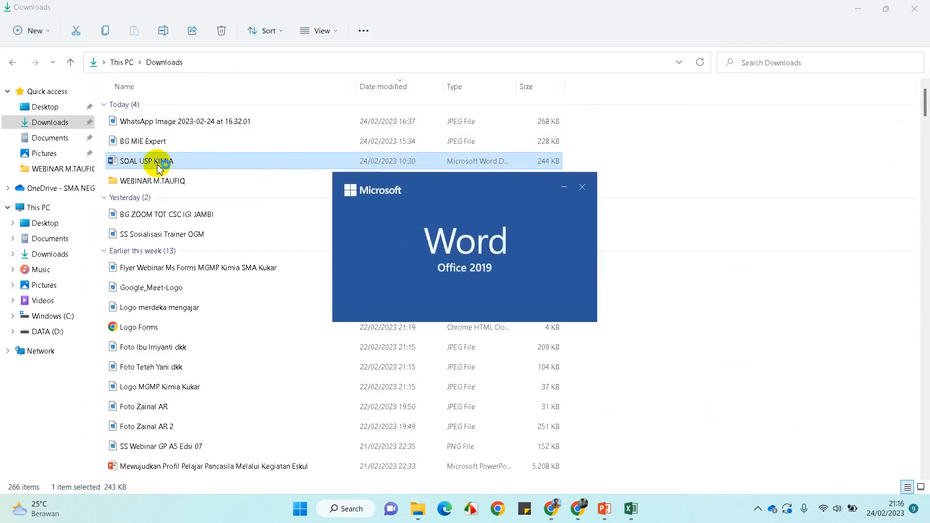
scroll(417, 293, "down", 2)
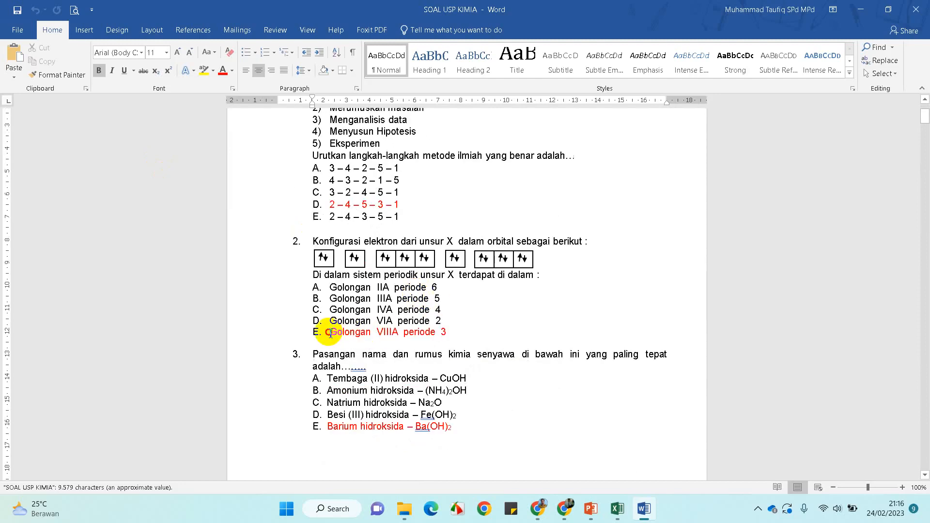
left_click_drag(330, 332, 452, 333)
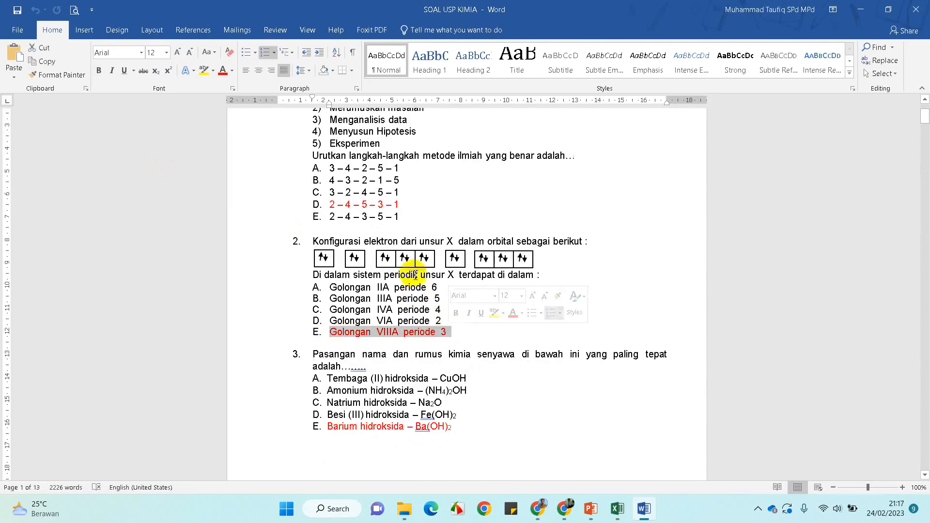
left_click(232, 71)
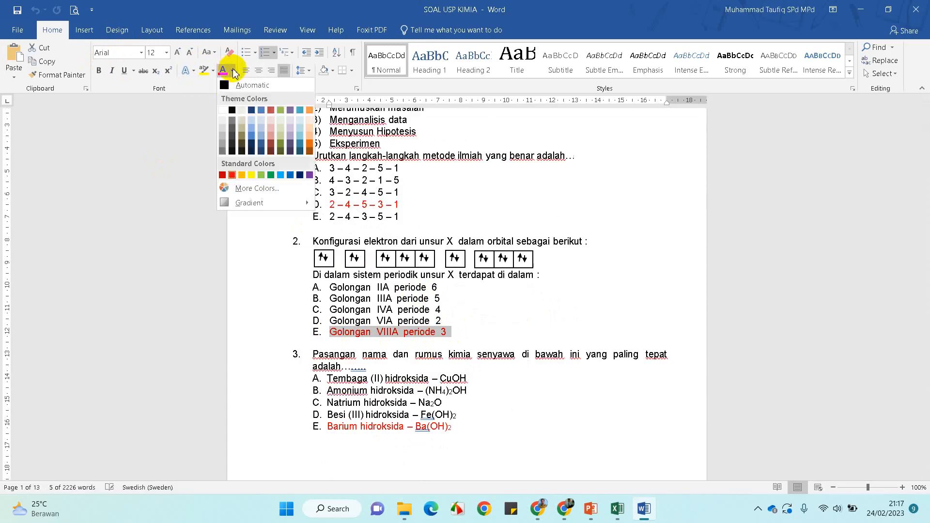
left_click(232, 71)
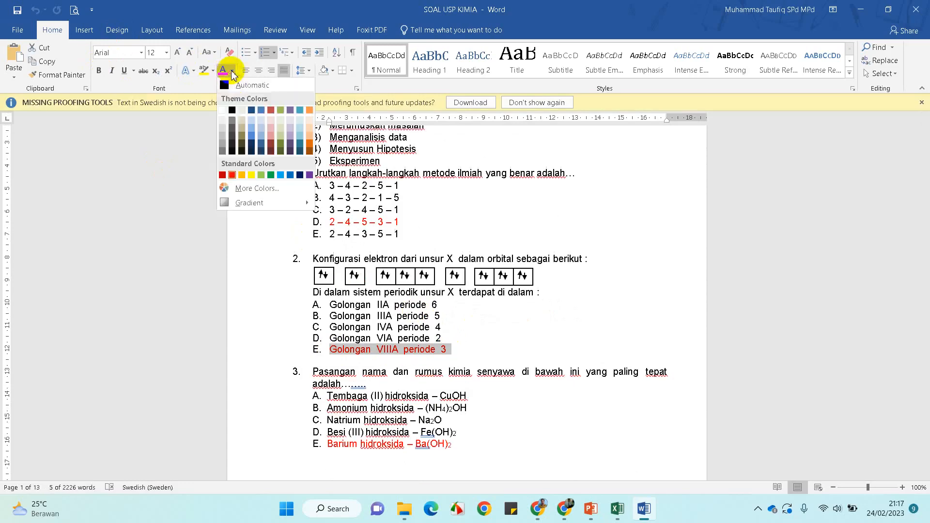
left_click(227, 92)
left_click(628, 280)
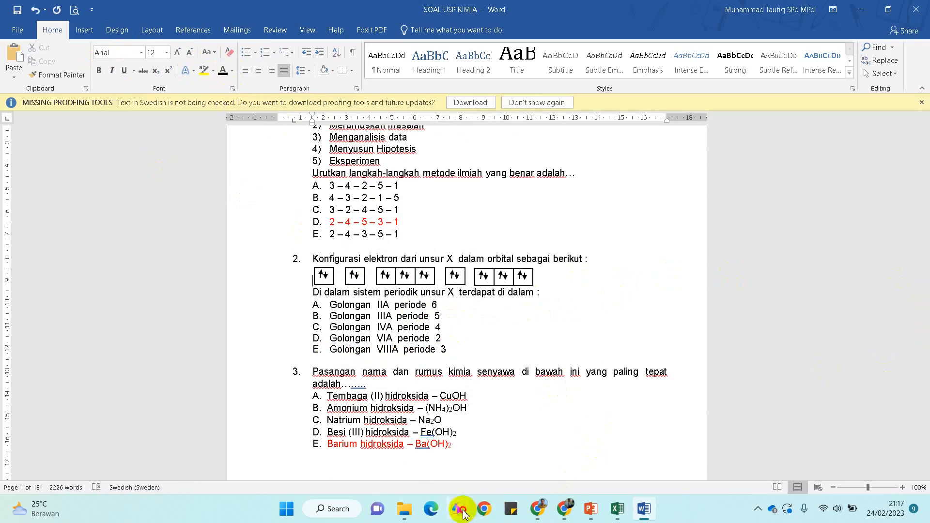
Return to the Word document and bring up Windows search
left_click(463, 510)
left_click(279, 444)
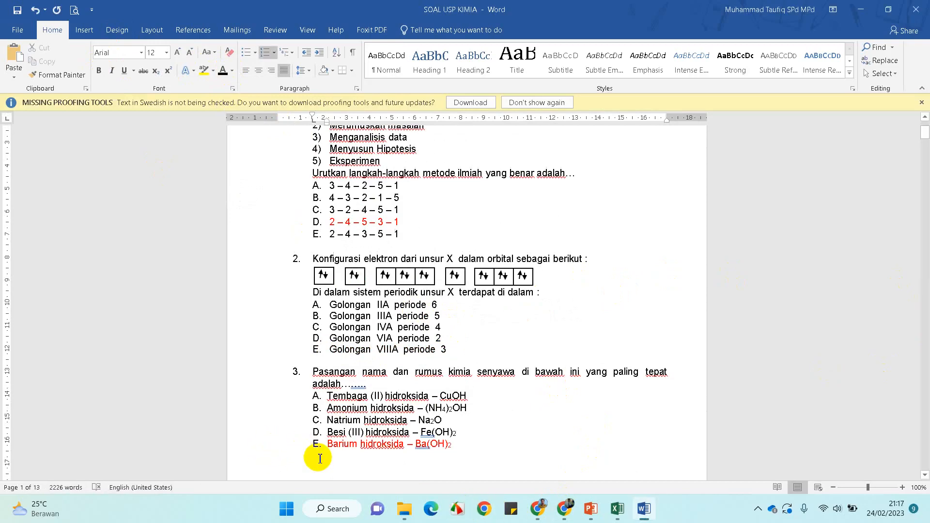
left_click(333, 510)
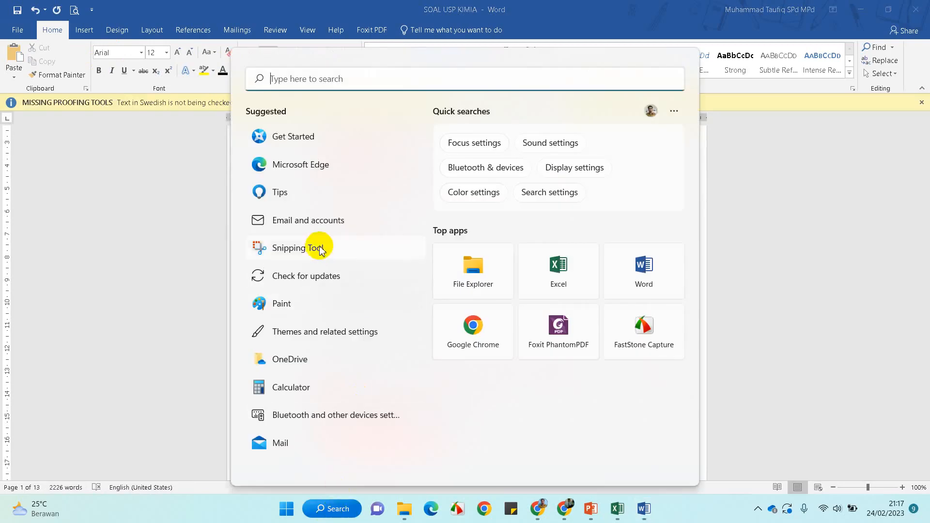
Launch Snipping Tool and snip question 2 with its orbital boxes and options A–E
left_click(317, 247)
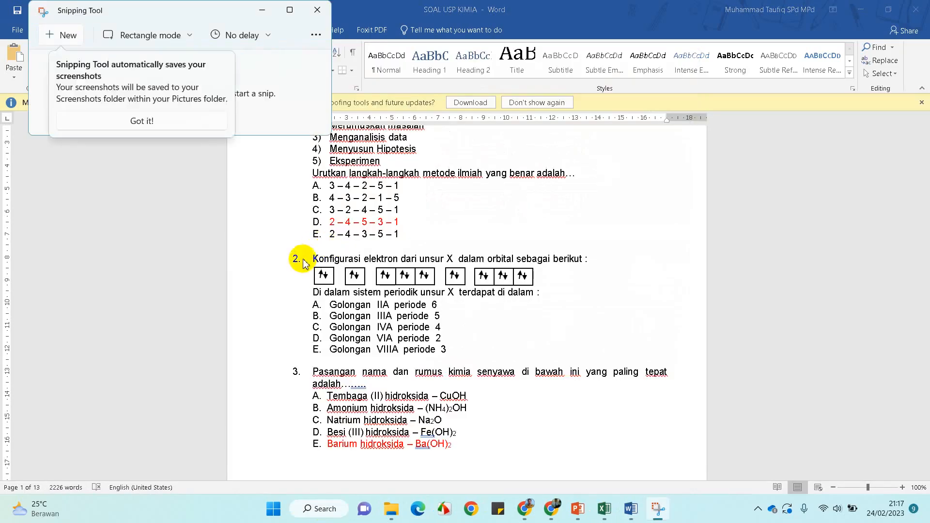
left_click(67, 33)
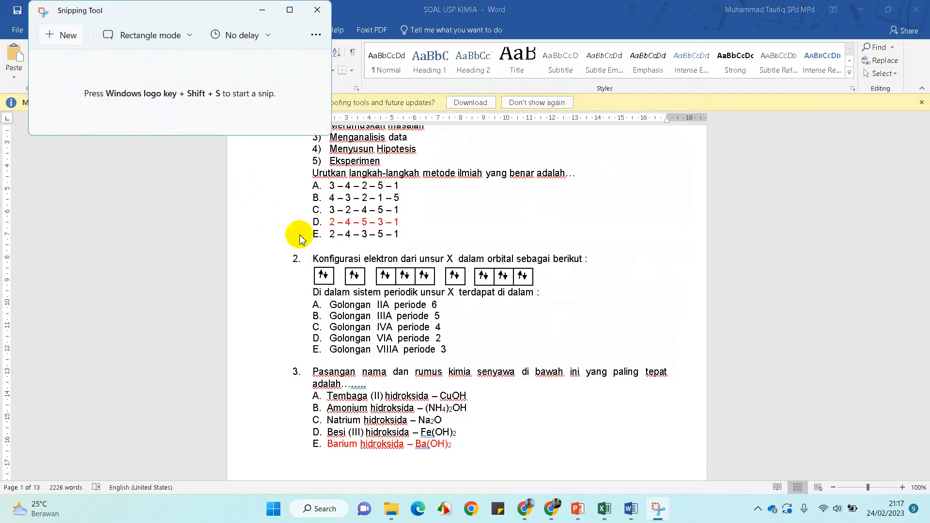
left_click(68, 36)
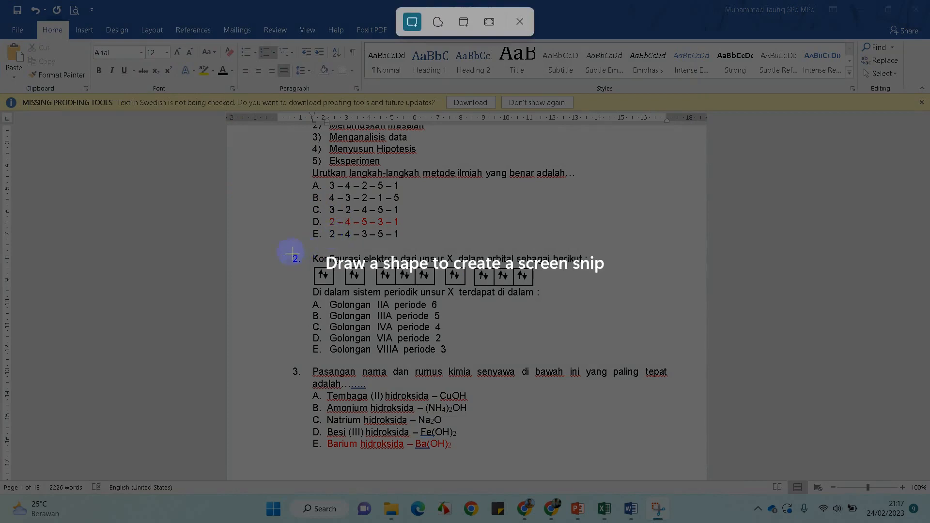
left_click_drag(308, 252, 598, 362)
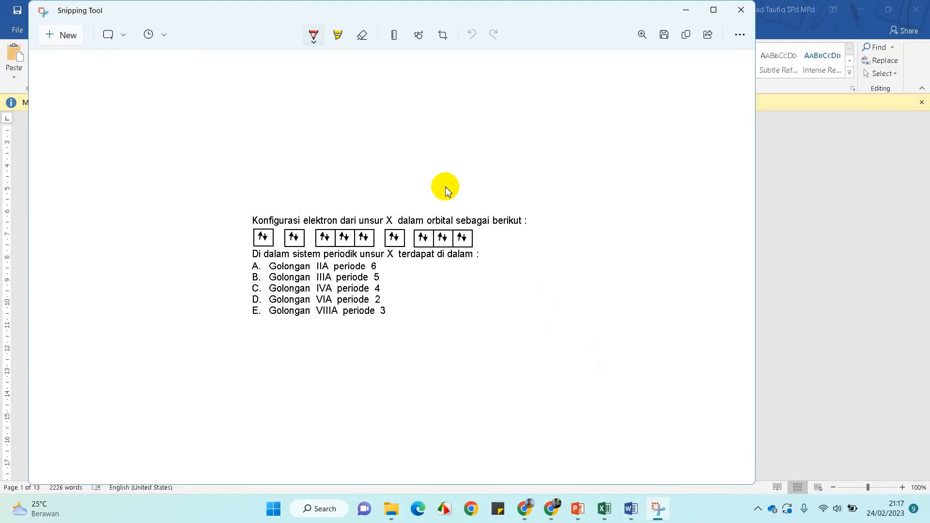
left_click(120, 35)
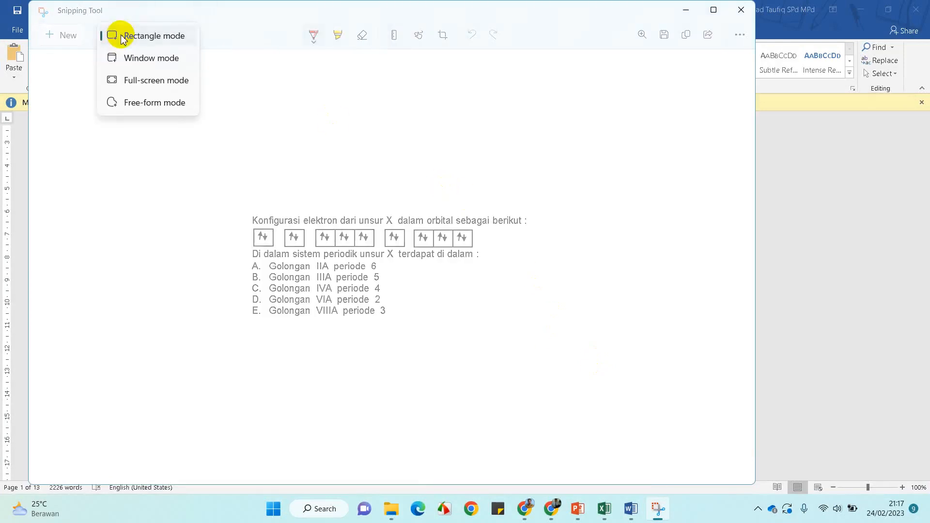
left_click(154, 243)
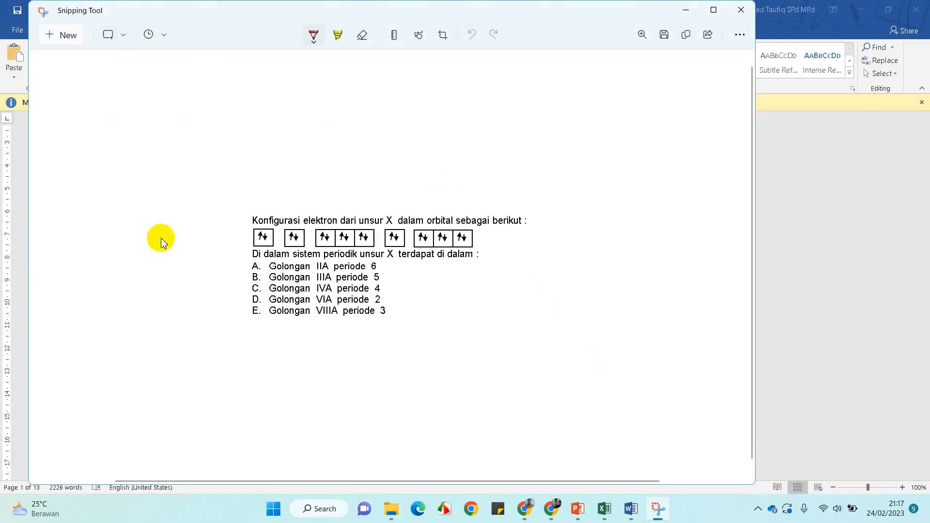
left_click(165, 35)
left_click(178, 220)
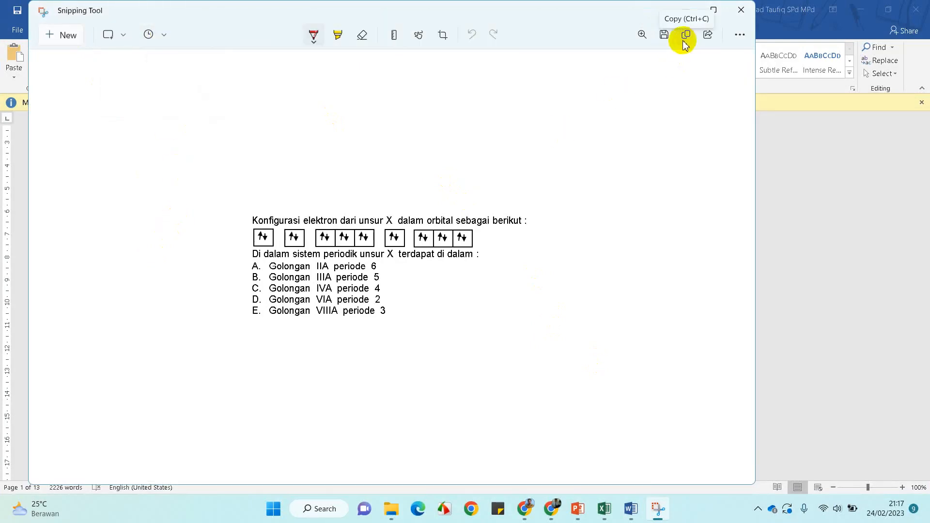
Save the snip to Downloads as 'Soal 1' and close Snipping Tool
left_click(664, 36)
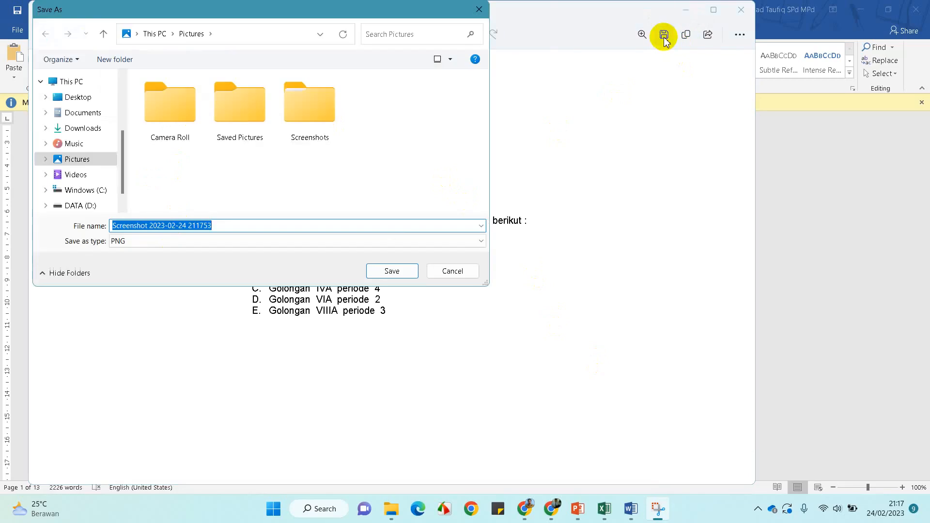
left_click(69, 129)
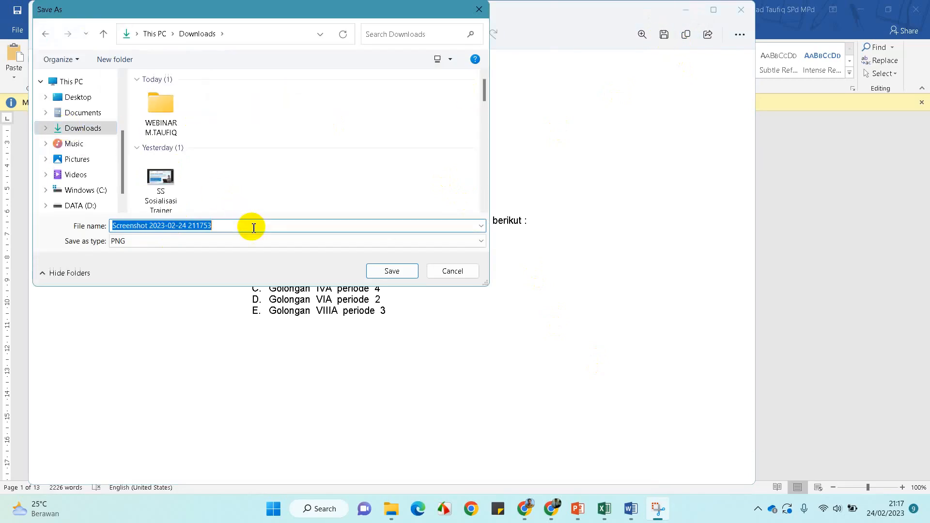
type("Soal")
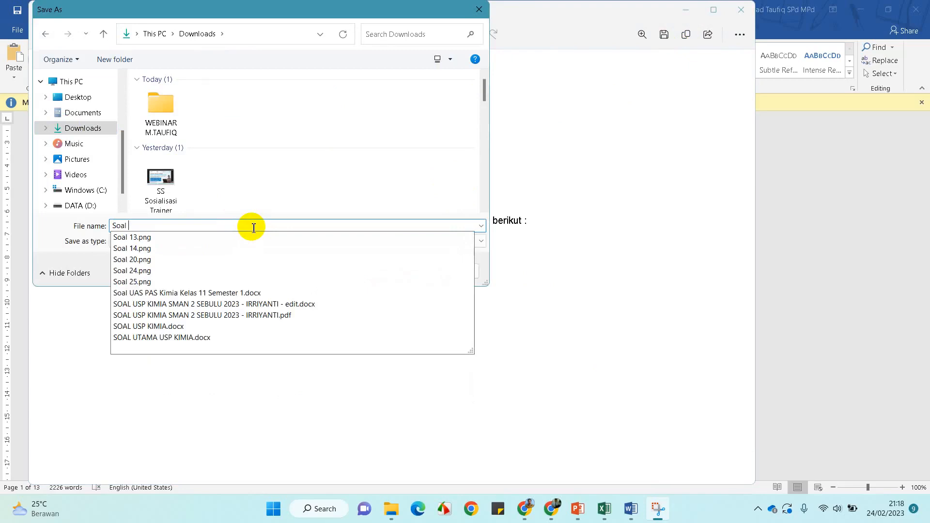
type(" 1")
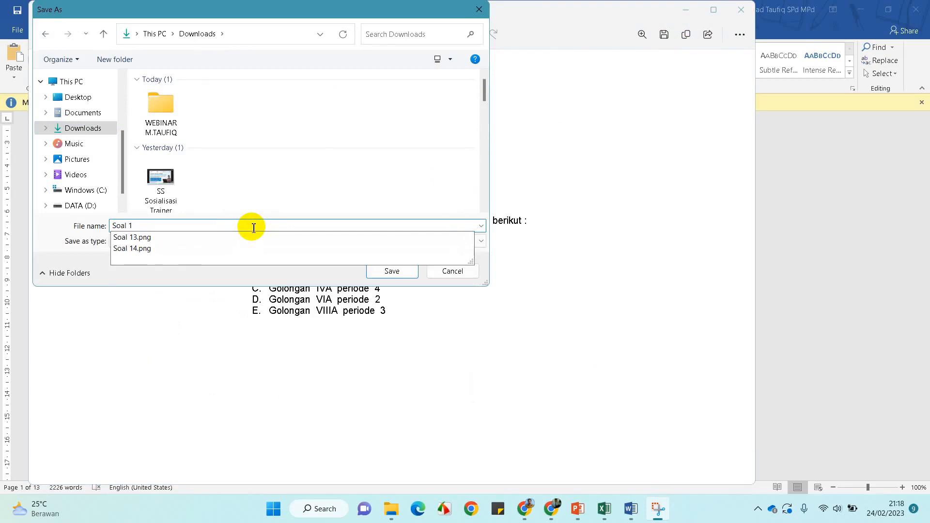
left_click(376, 271)
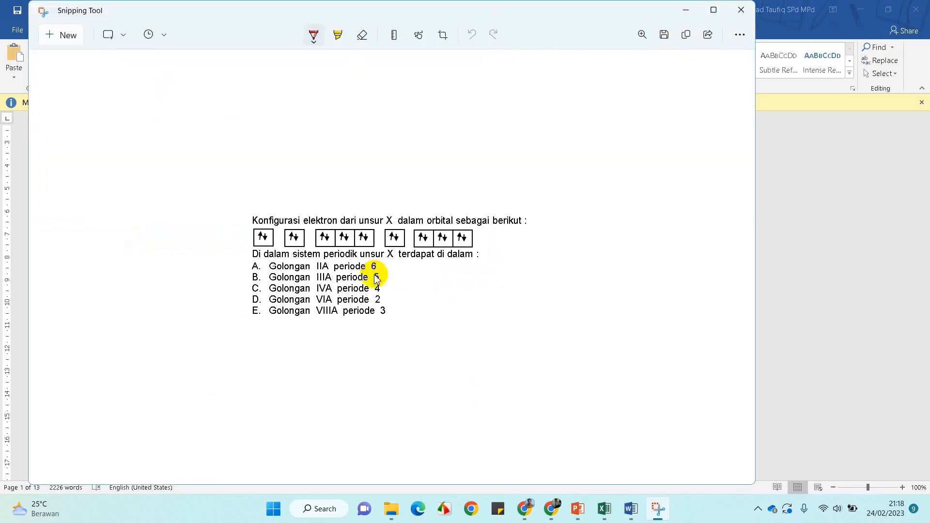
left_click(741, 10)
Upload the Soal 1 picture from Downloads as question 3's image through Unggah
left_click(563, 509)
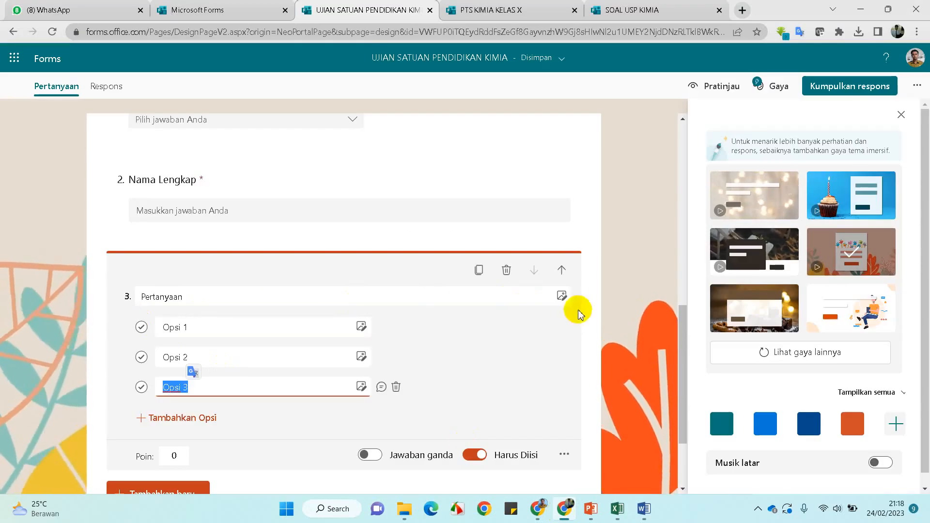
left_click(559, 304)
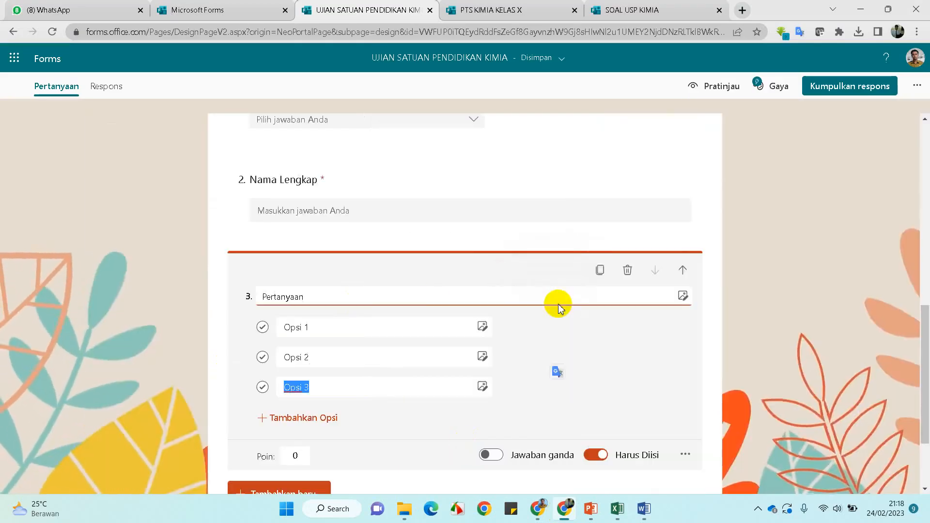
left_click(772, 157)
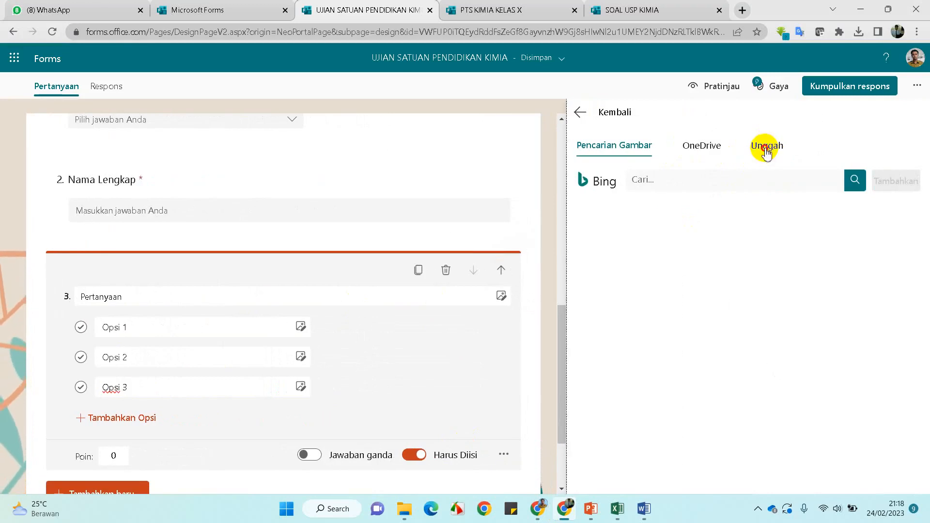
left_click(765, 151)
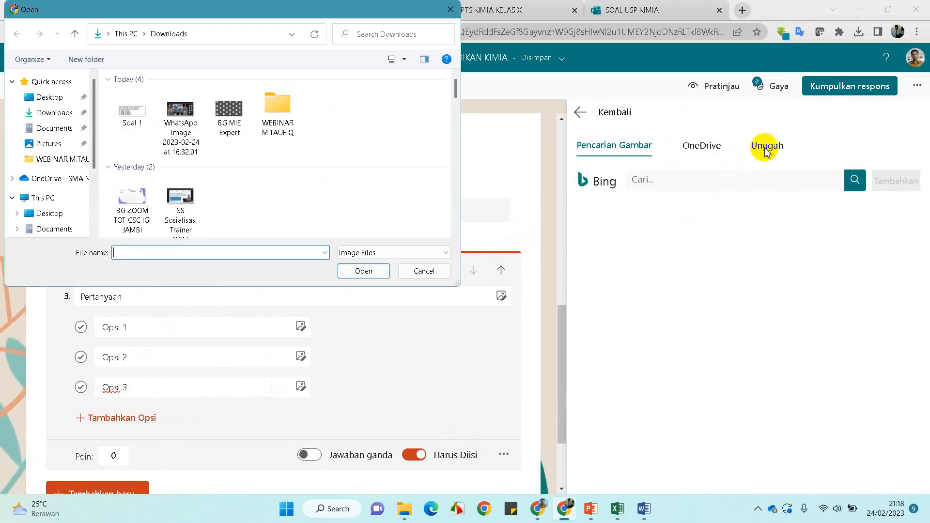
left_click(124, 135)
left_click(371, 280)
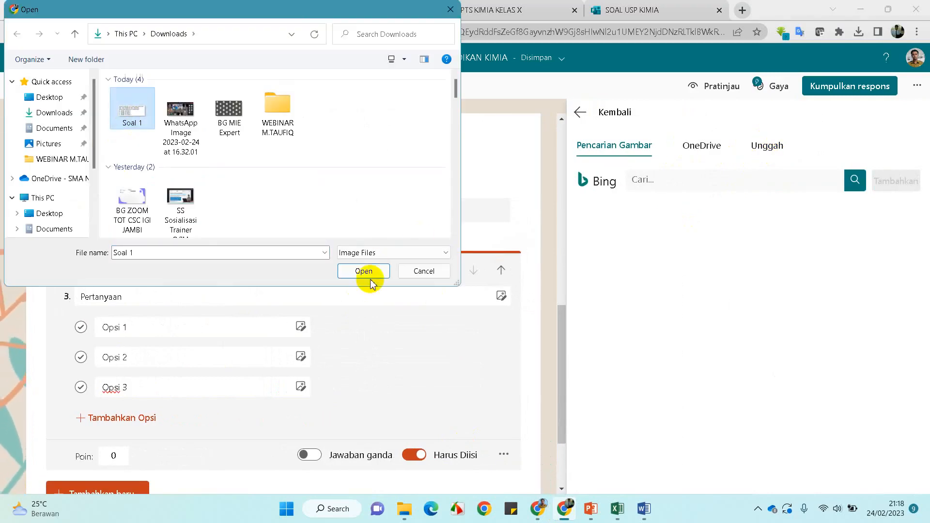
left_click(370, 279)
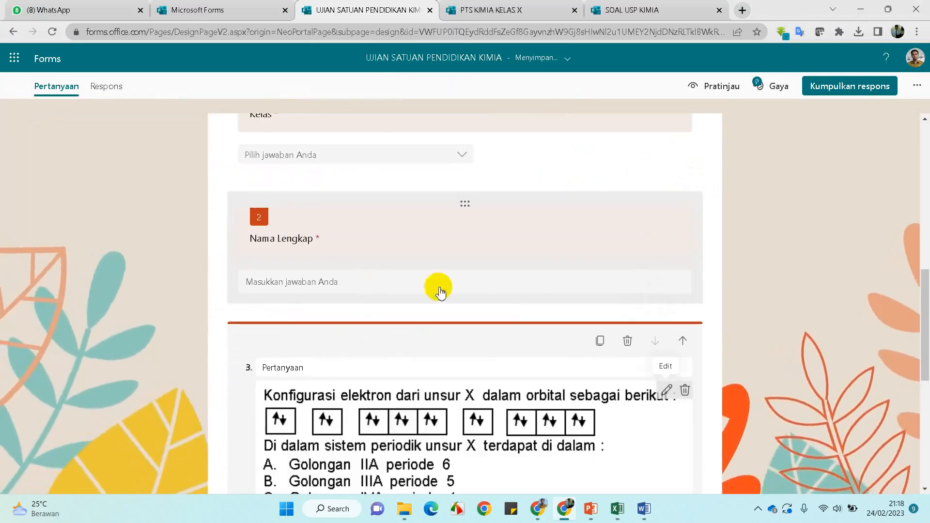
scroll(842, 290, "down", 6)
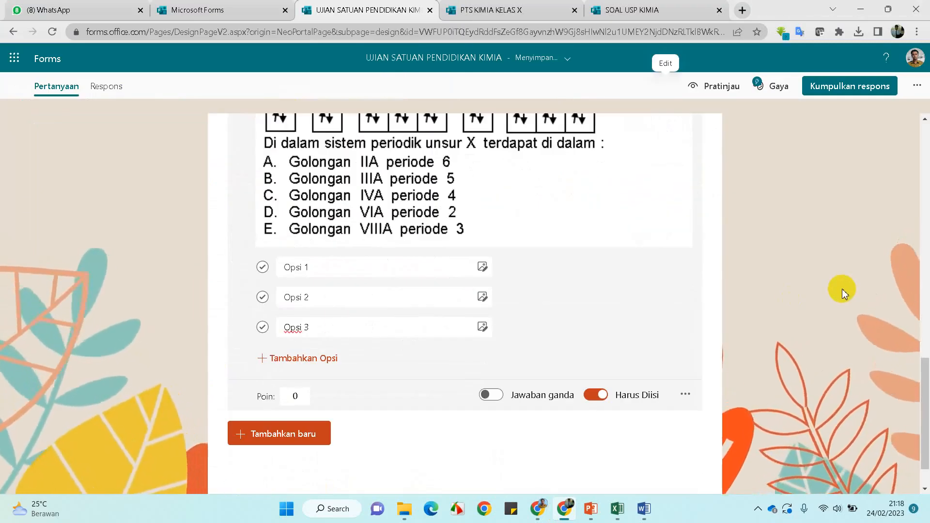
Relabel question 3's first three options as A, B and C
left_click(362, 272)
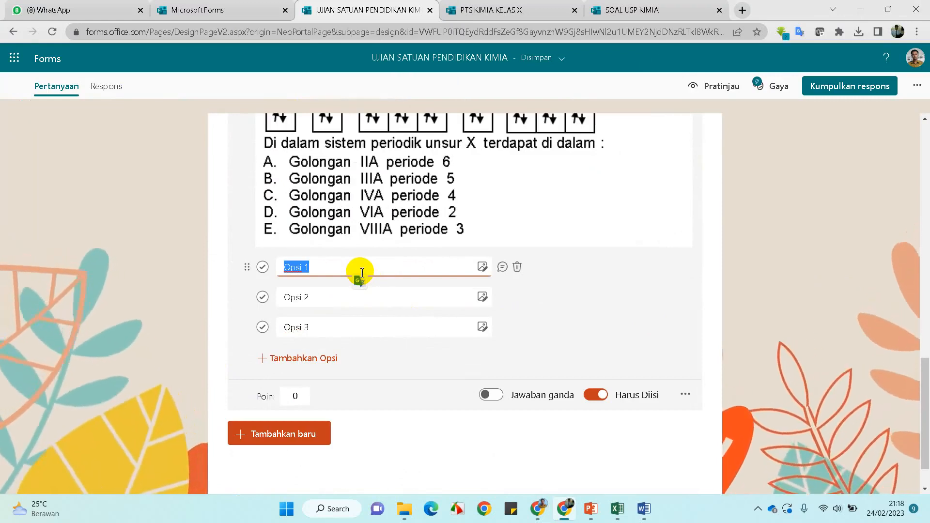
key("Caps_Lock")
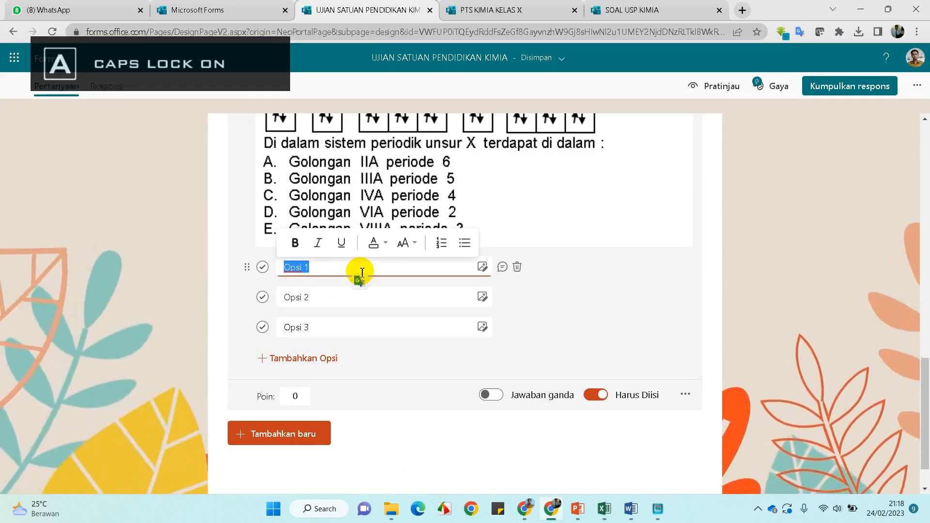
type("A")
left_click(334, 297)
type("B")
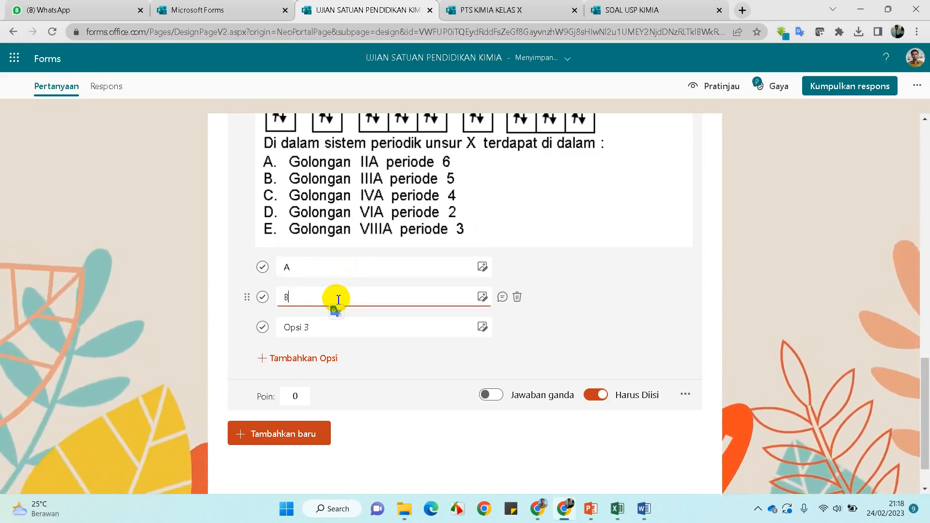
left_click(334, 322)
type("C")
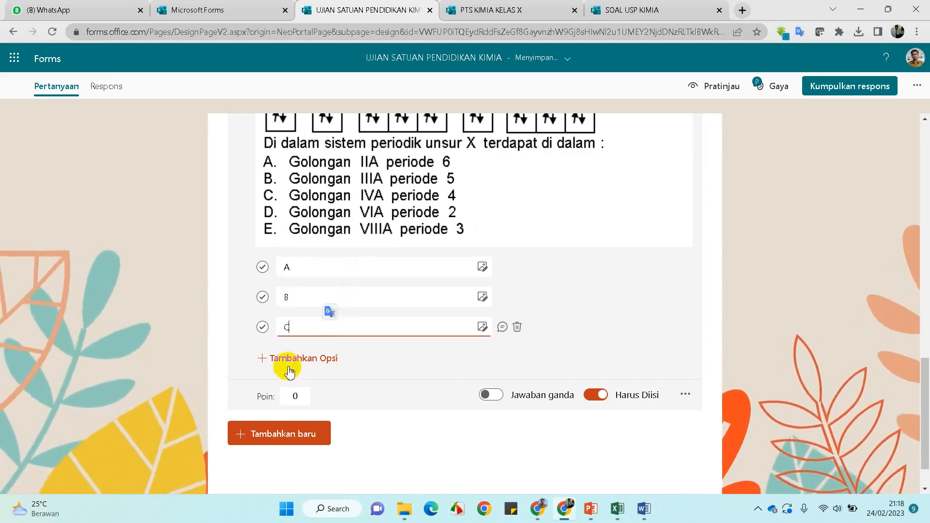
Add options D and E to question 3 and finish editing it
left_click(295, 358)
type("D")
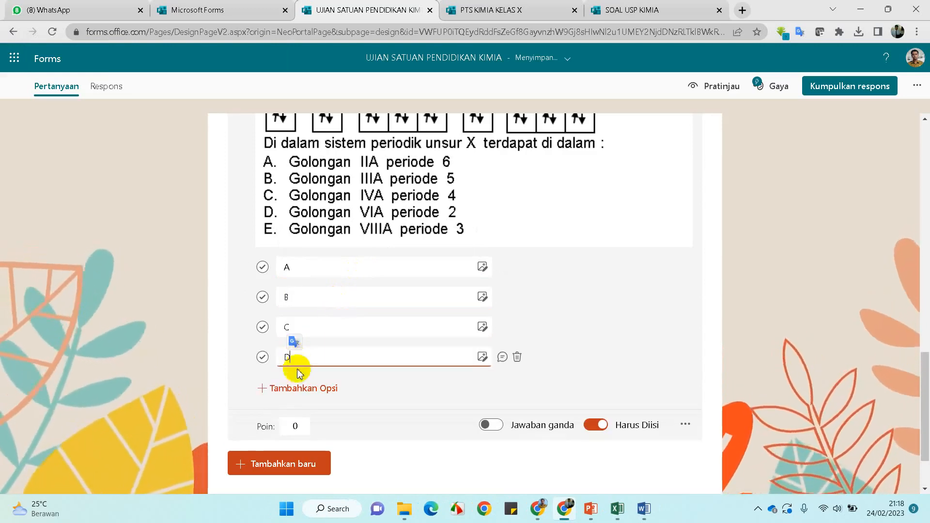
left_click(300, 390)
type("E")
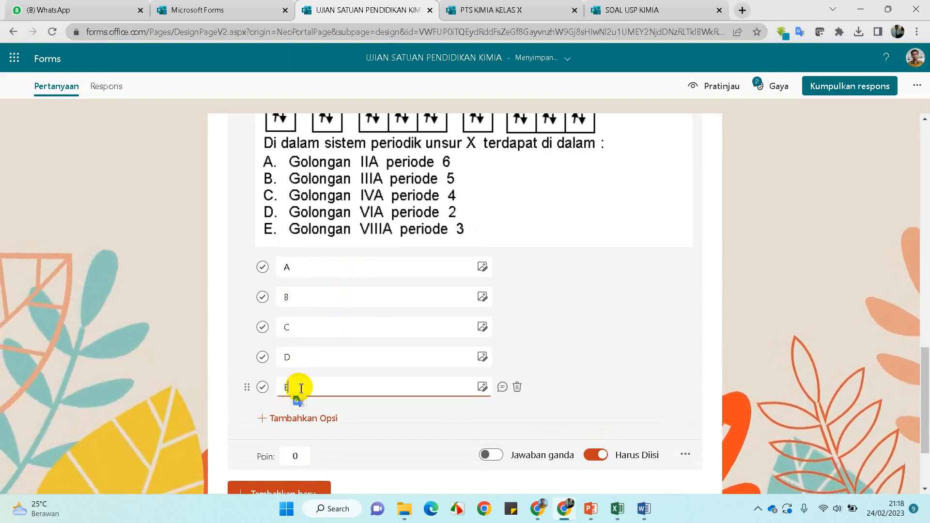
left_click(754, 324)
scroll(529, 442, "up", 10)
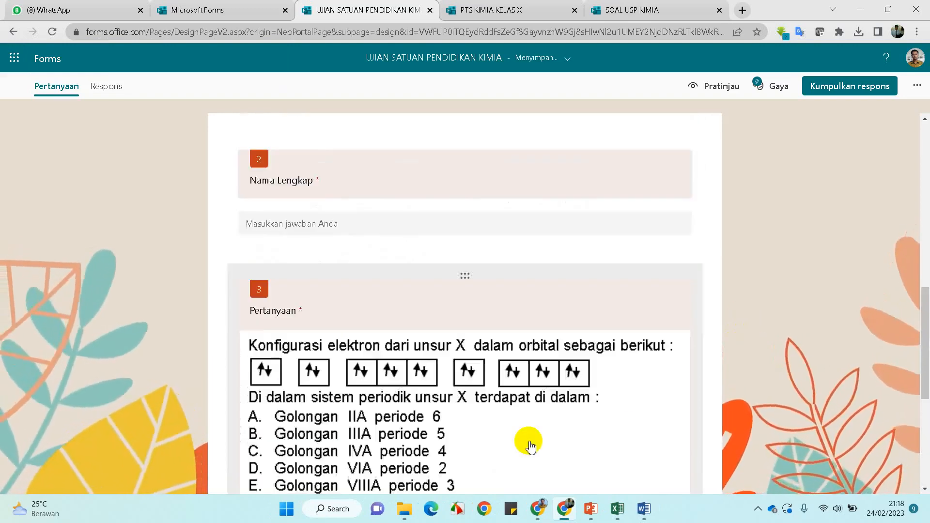
scroll(529, 446, "down", 4)
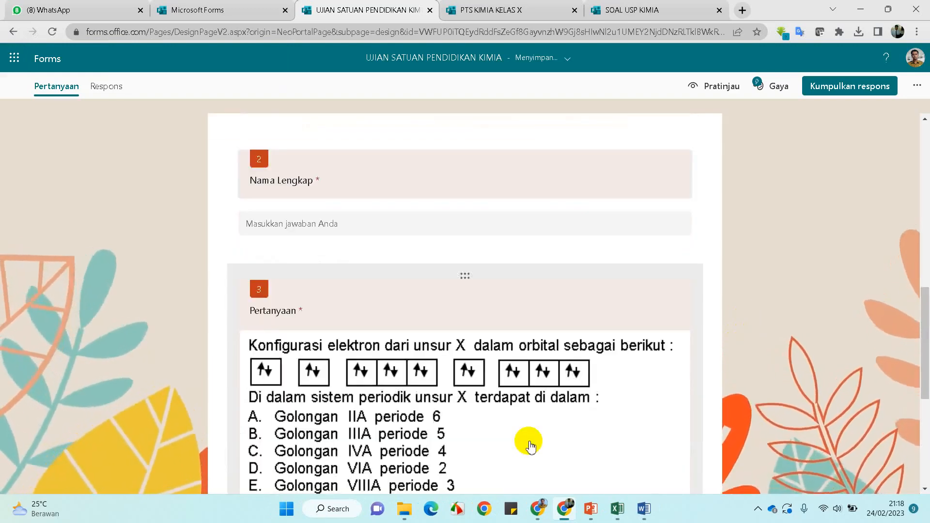
scroll(530, 446, "down", 6)
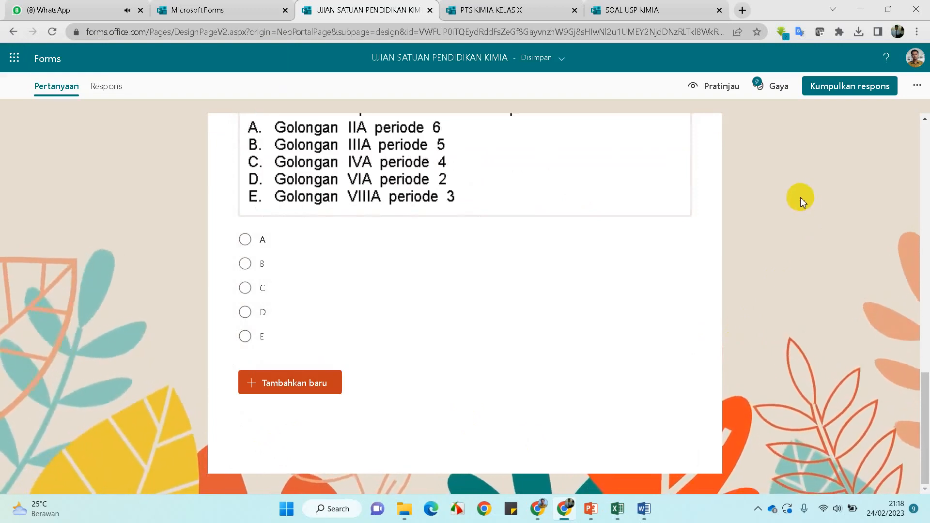
In Kumpulkan respons, choose Siapa pun dapat menjawab and tick Memperpendek URL
left_click(879, 86)
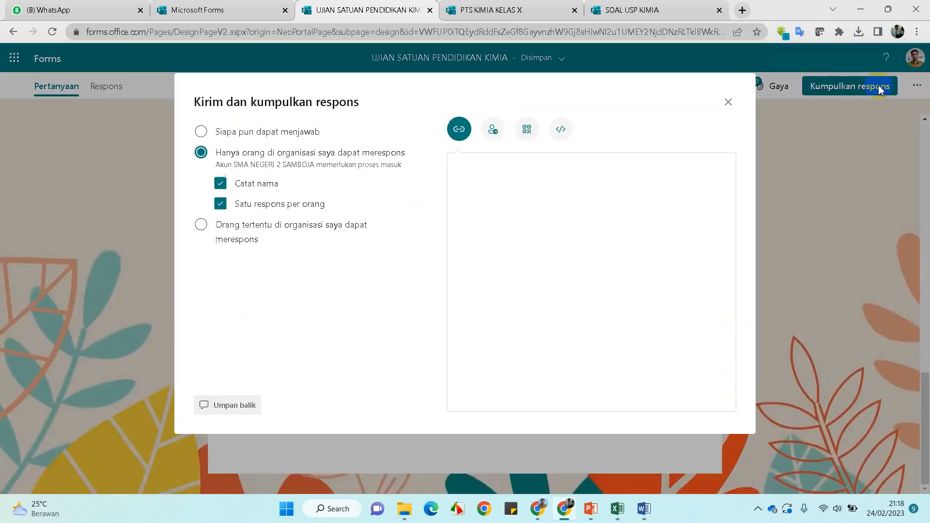
left_click(274, 135)
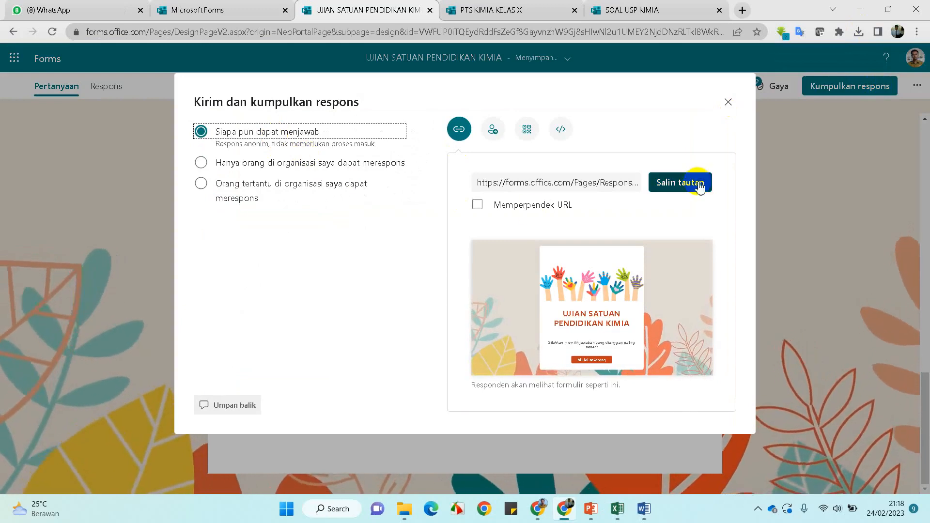
left_click(475, 206)
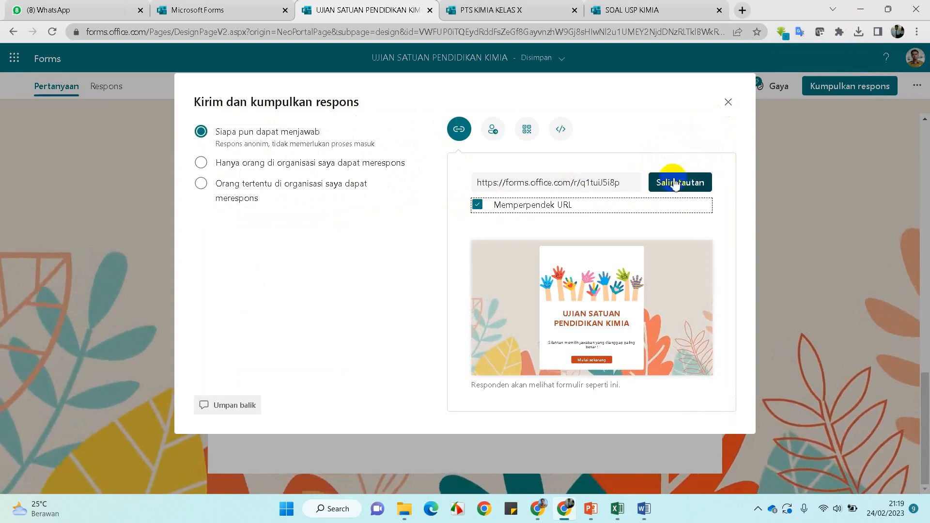
left_click(729, 102)
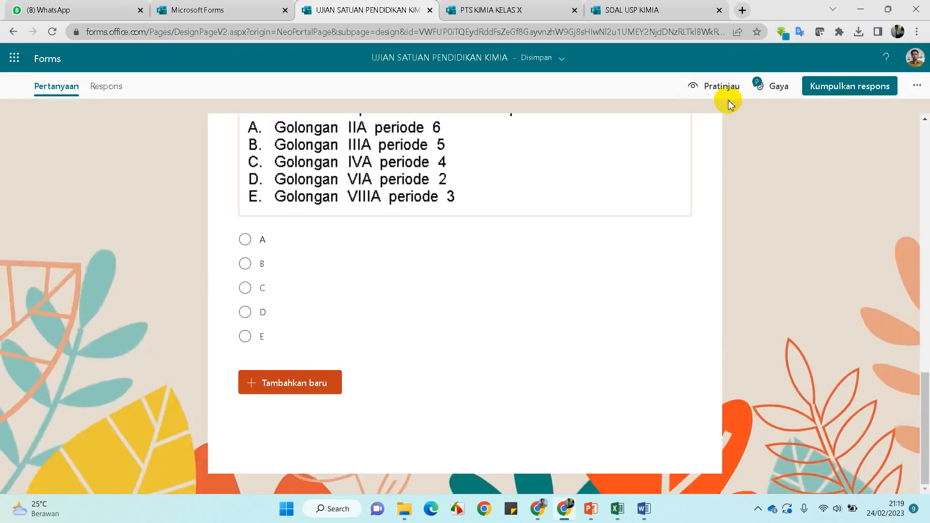
Through Kolaborasikan atau Duplikasi, create a collaboration link for Office 365 work or school accounts
left_click(915, 88)
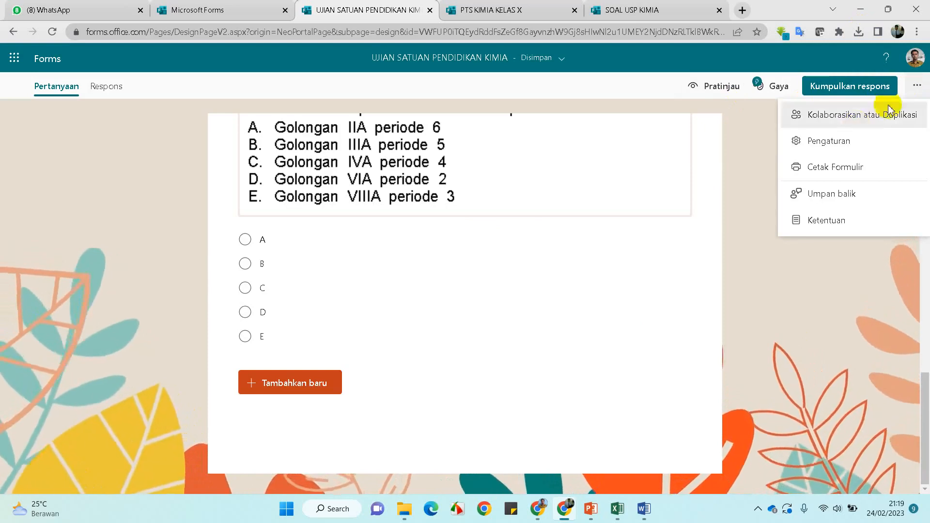
left_click(749, 266)
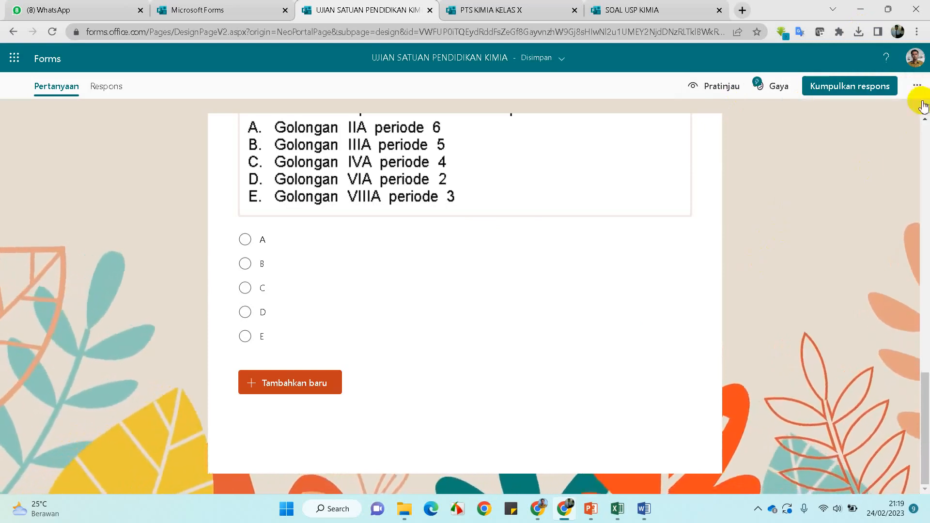
left_click(919, 86)
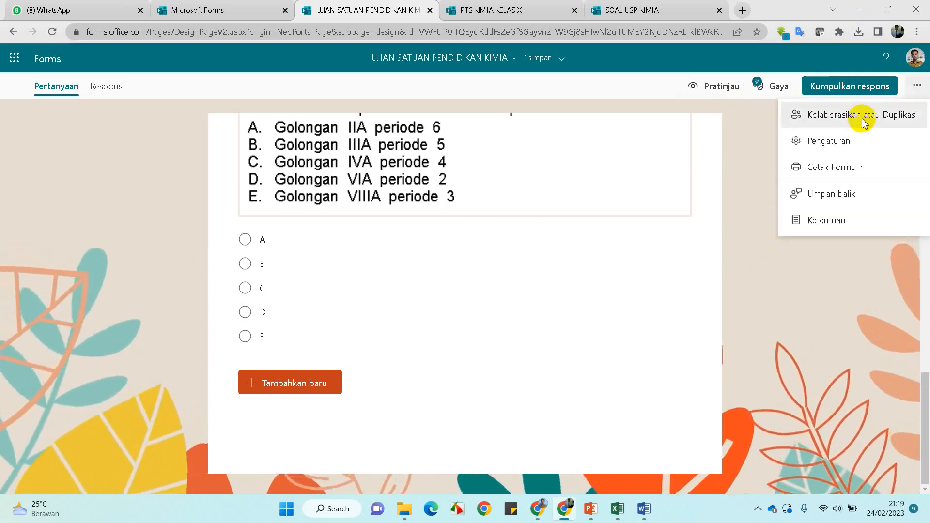
left_click(863, 122)
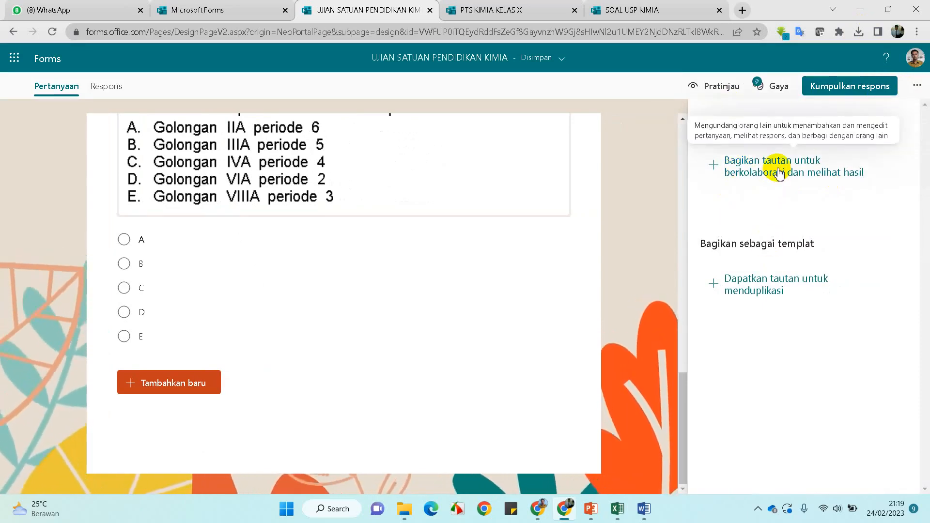
left_click(780, 173)
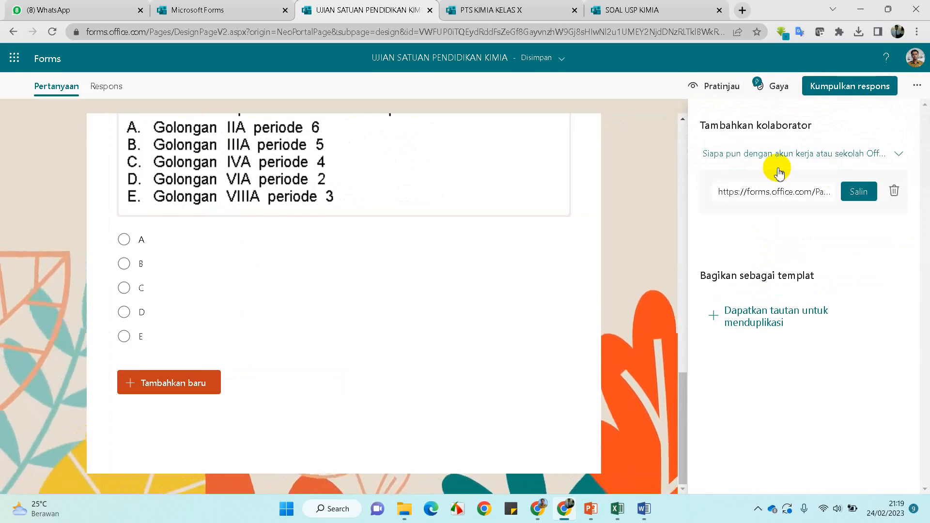
left_click(900, 155)
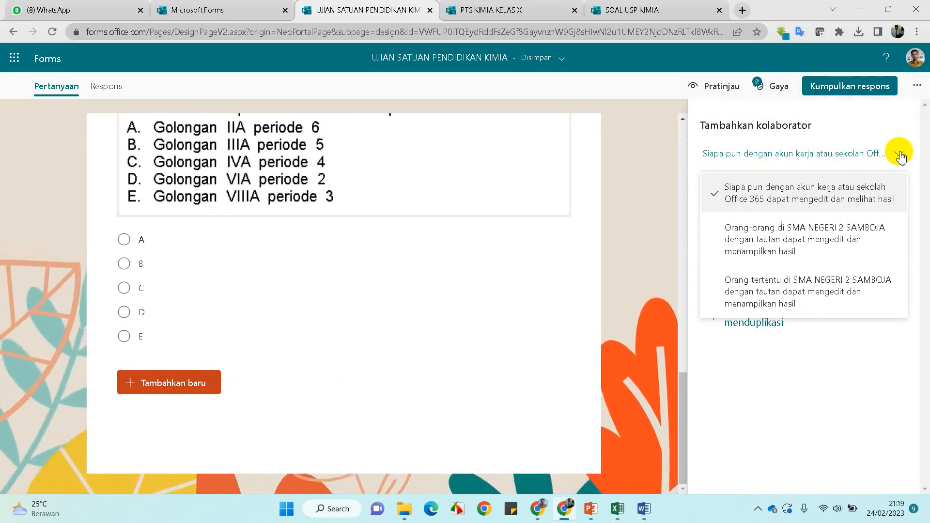
left_click(900, 155)
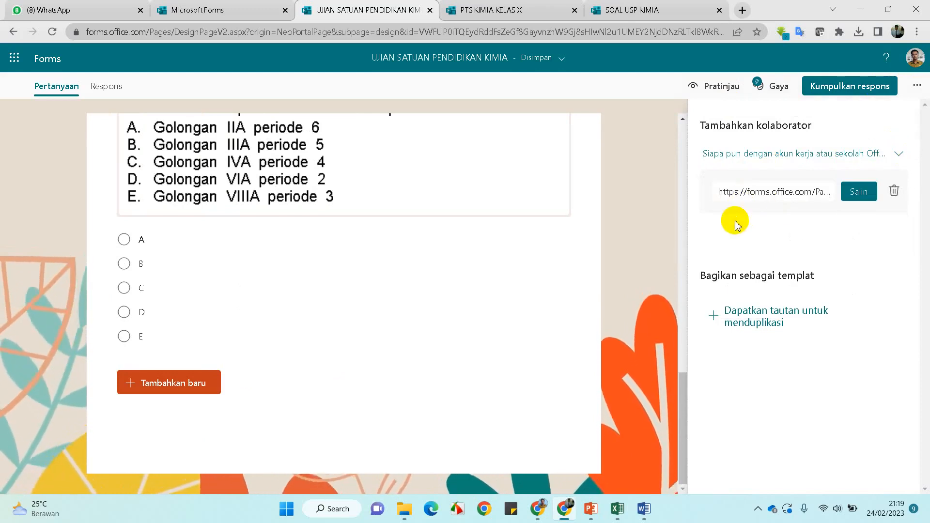
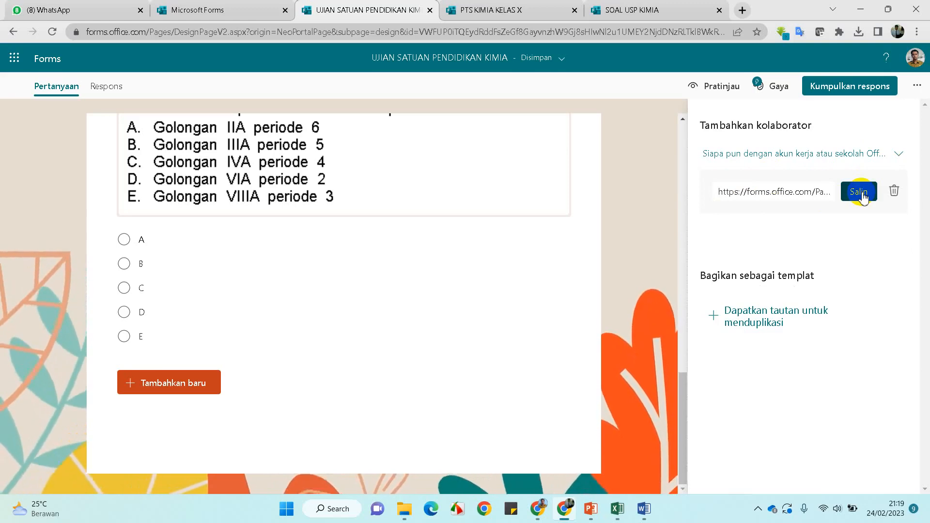
Copy the collaborator link and load it in a new tab to open 'UJIAN SATUAN PENDIDIKAN KIMIA'
left_click(861, 193)
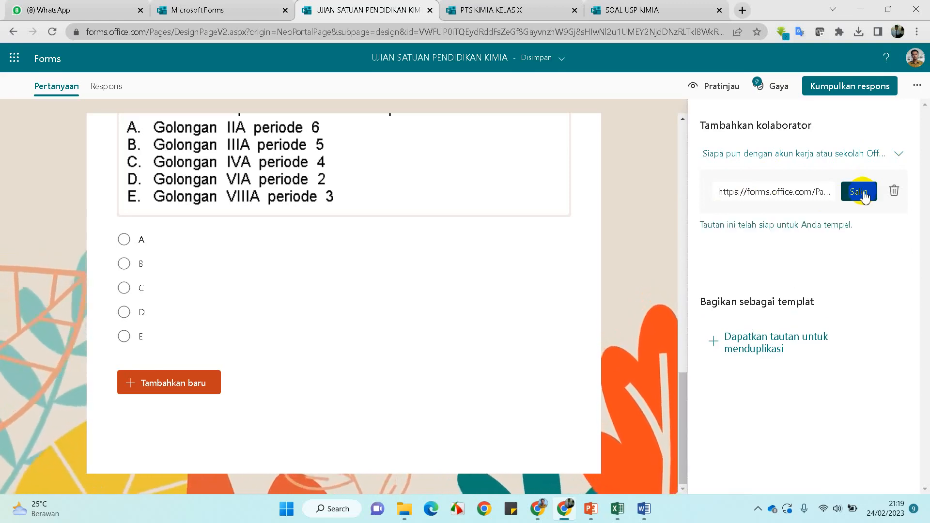
left_click(741, 11)
left_click(659, 32)
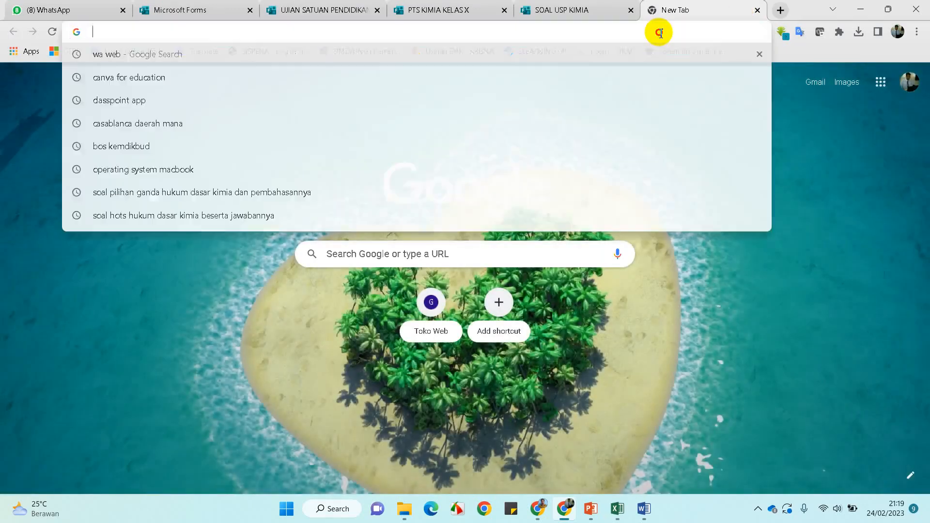
key("ctrl+v")
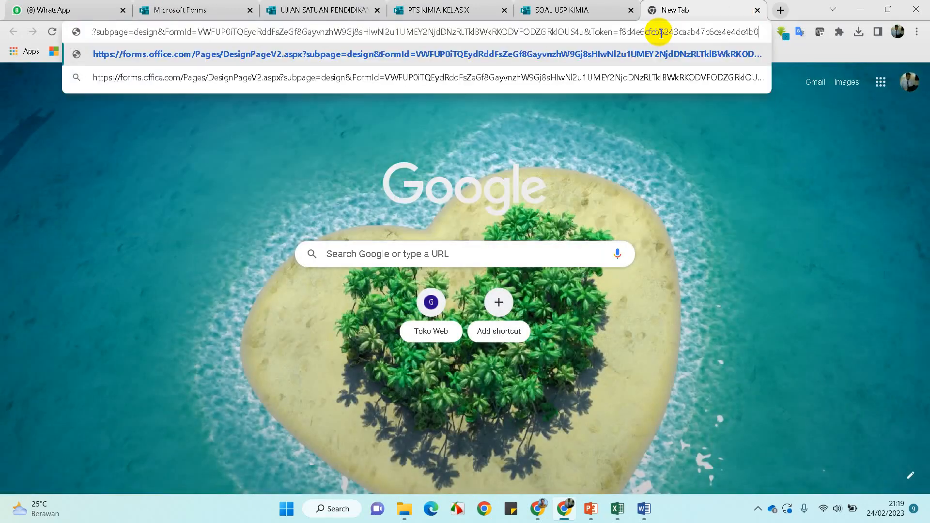
key("Return")
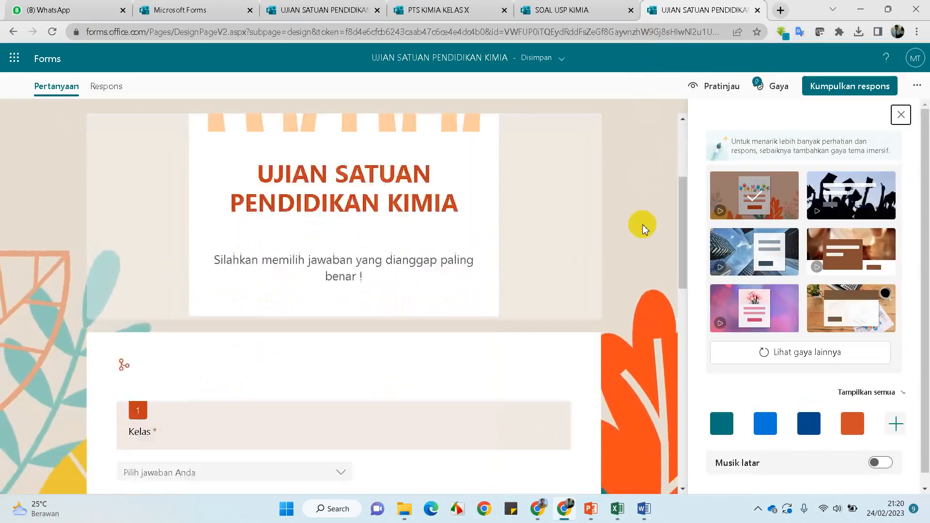
scroll(643, 229, "down", 10)
scroll(647, 241, "up", 5)
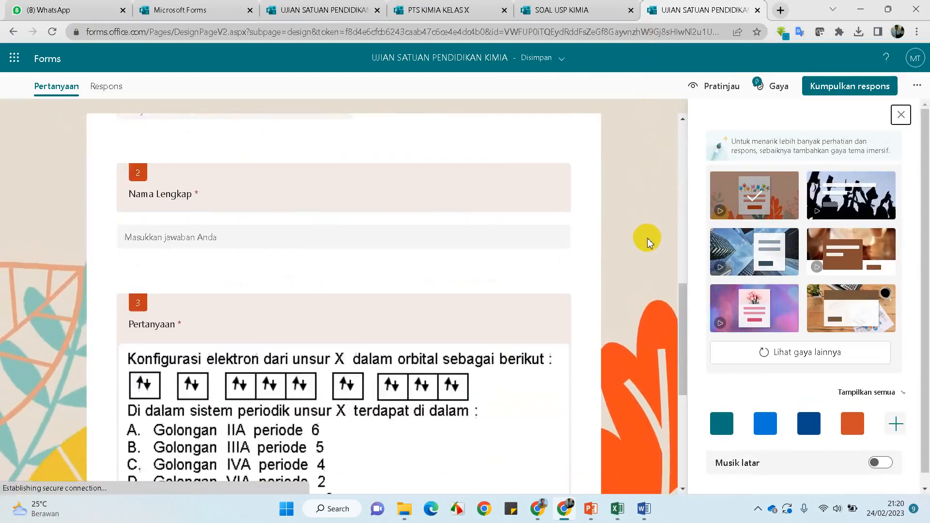
scroll(647, 241, "up", 6)
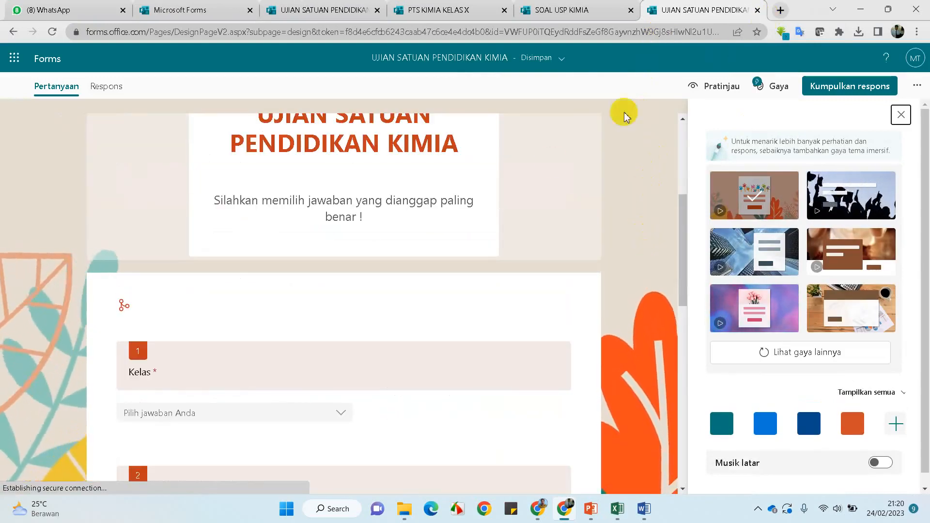
scroll(550, 162, "up", 5)
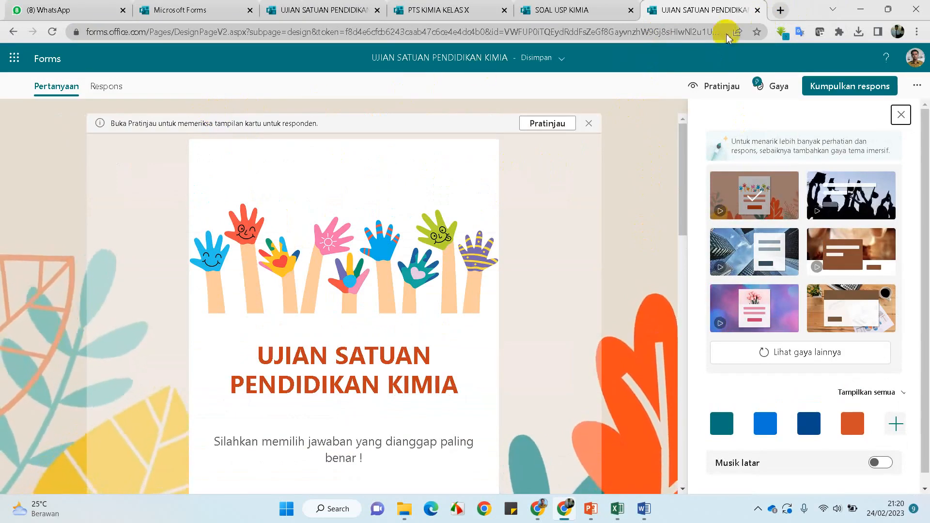
Close the extra tab, copy the share-as-template link, and return to the Google Meet window
left_click(757, 10)
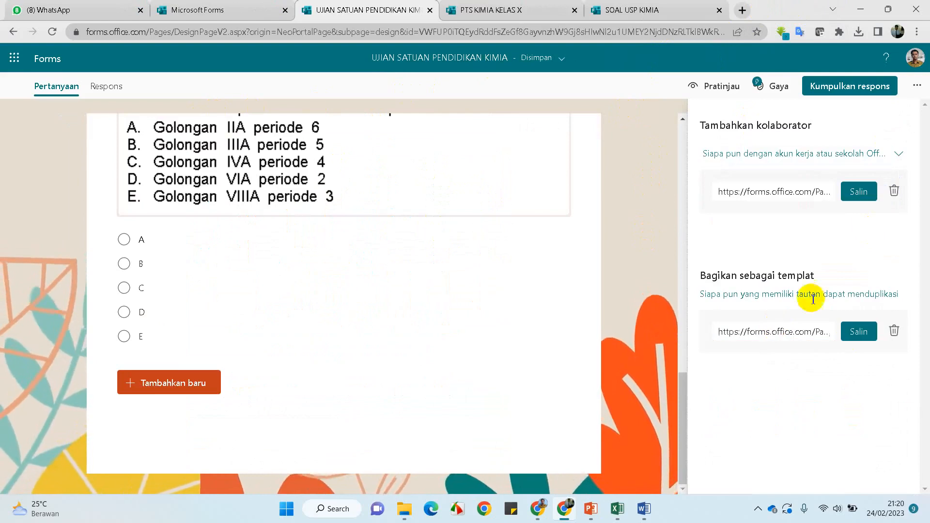
left_click(858, 332)
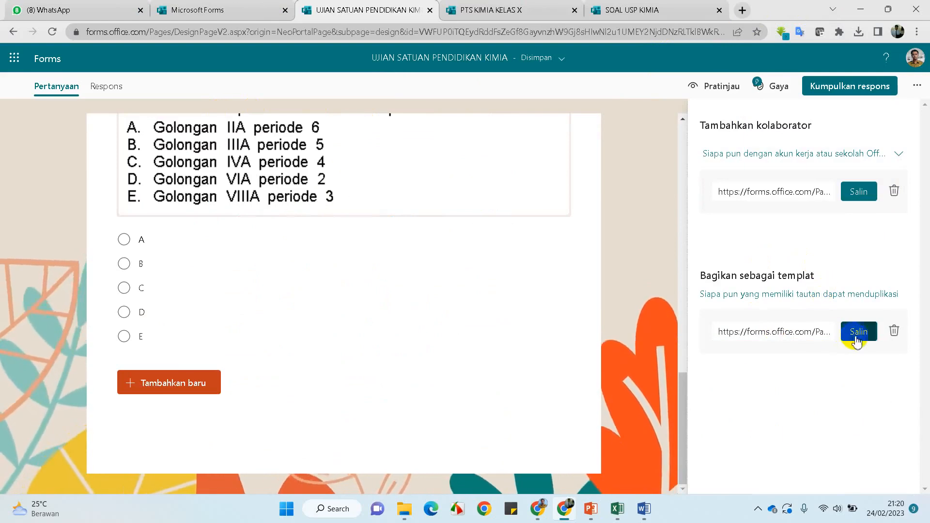
left_click(859, 339)
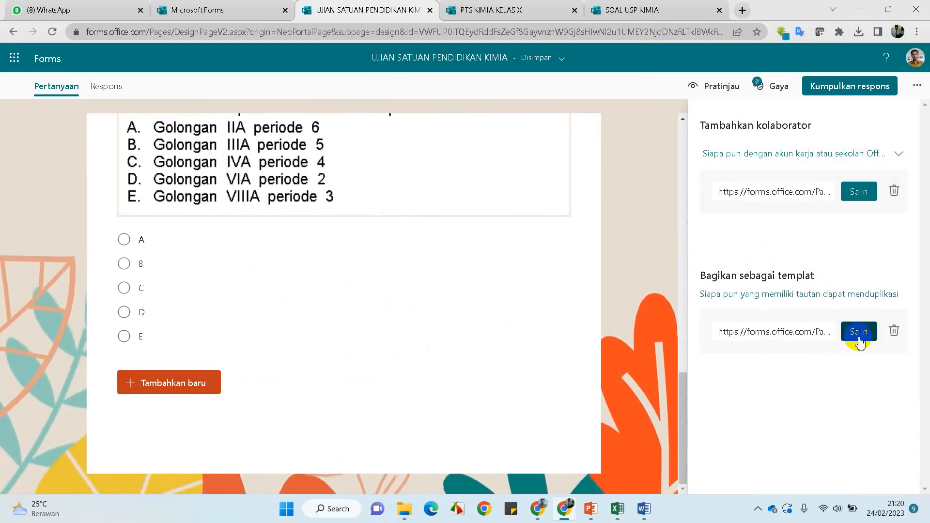
left_click(859, 333)
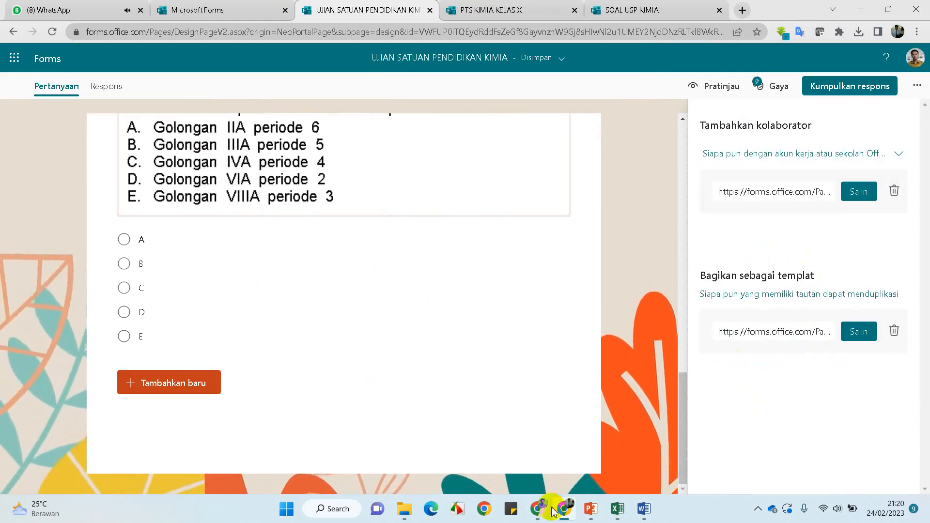
mouse_move(537, 509)
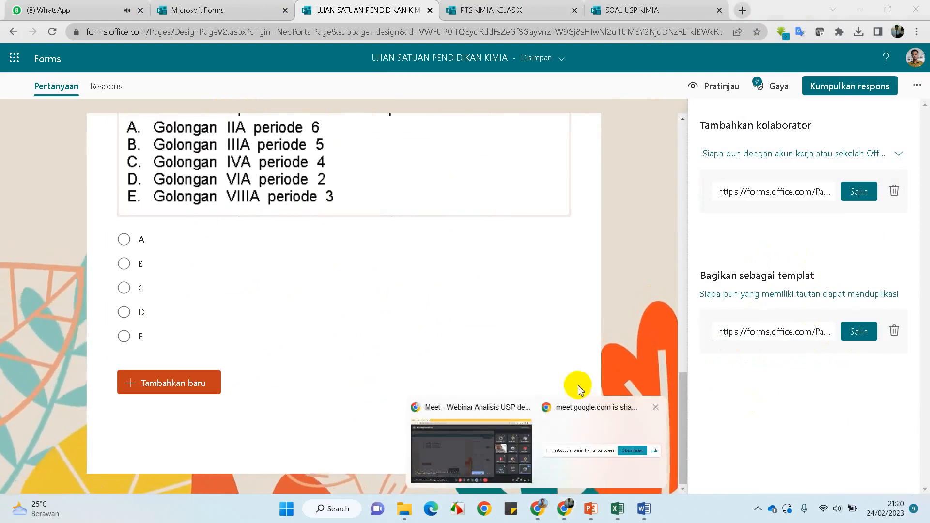
left_click(490, 451)
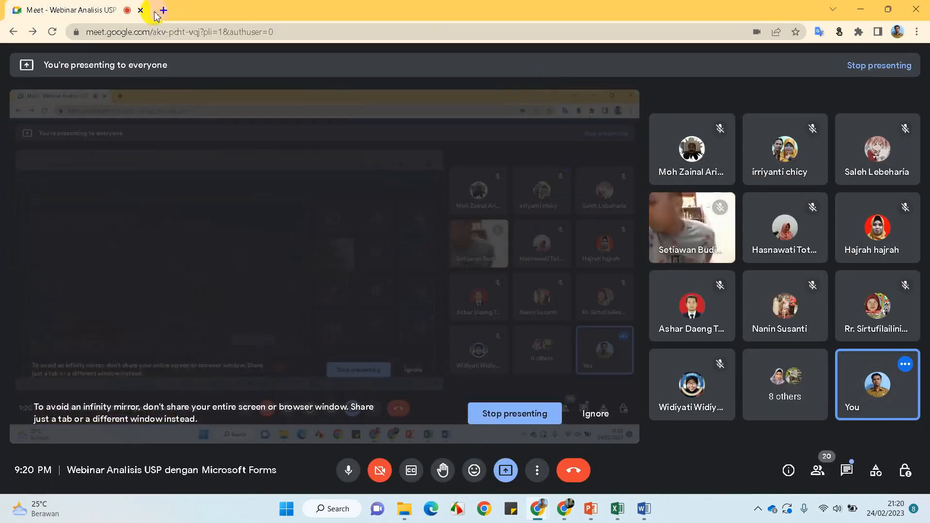
Paste the template link into a new tab to open the exam's share-as-template page
left_click(163, 10)
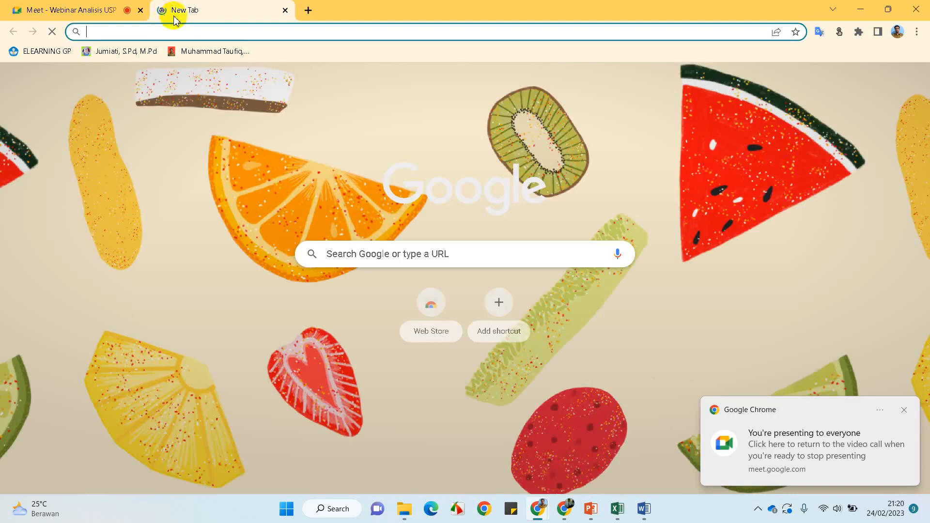
left_click(239, 34)
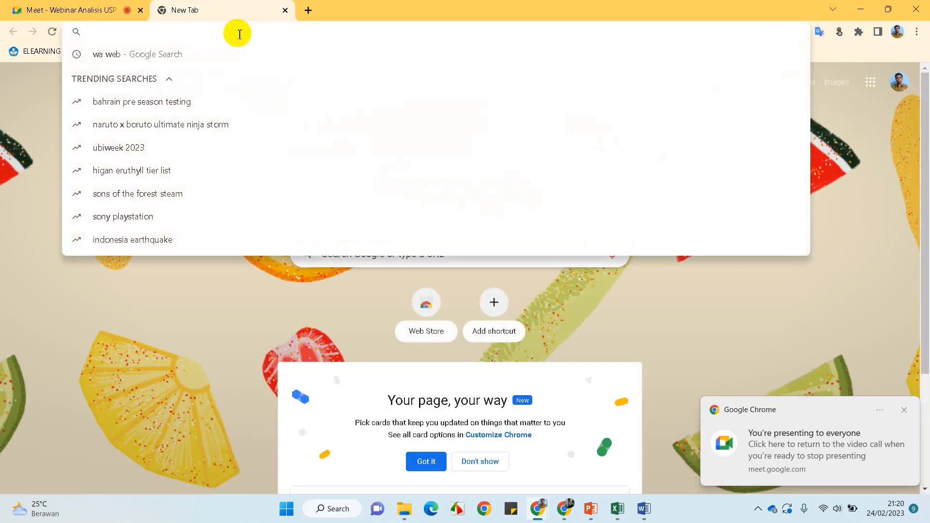
type("https://forms.office.com/Pages/ShareFormPage.aspx?id=VWFUP0iTQEydRddFsZeGf8GayvnzhW9Gj8sHIwNl2u1UMEY2NjdDNzRLTklBWkRKODVFODZGRklOUS4u&sharetoken=ZqpGtLZlnJp3p4cNjEaT")
key("Return")
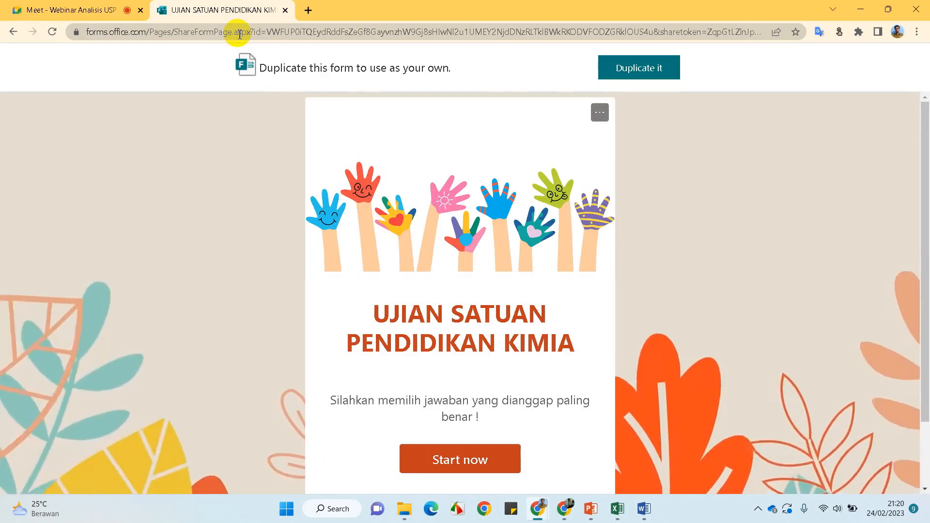
scroll(461, 261, "down", 3)
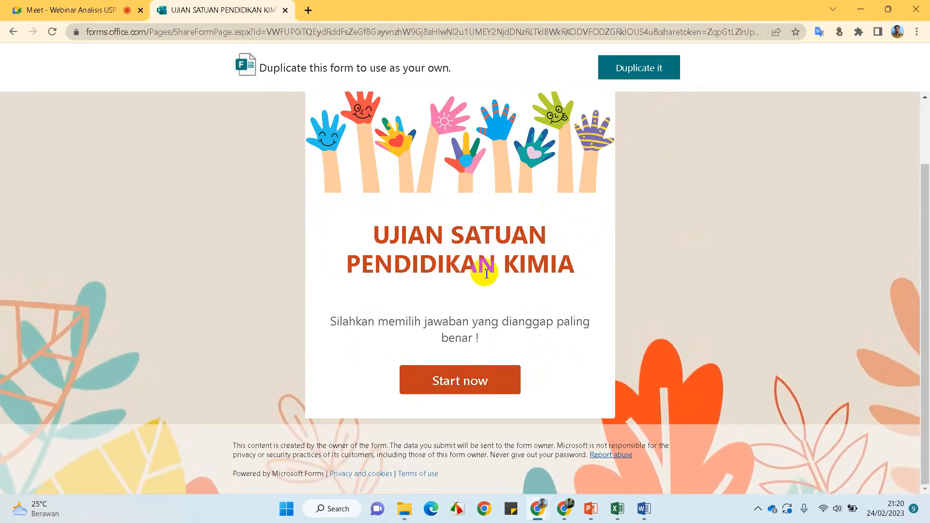
Choose Duplicate it and sign in with the educator account's e-mail and password, staying signed in
left_click(660, 70)
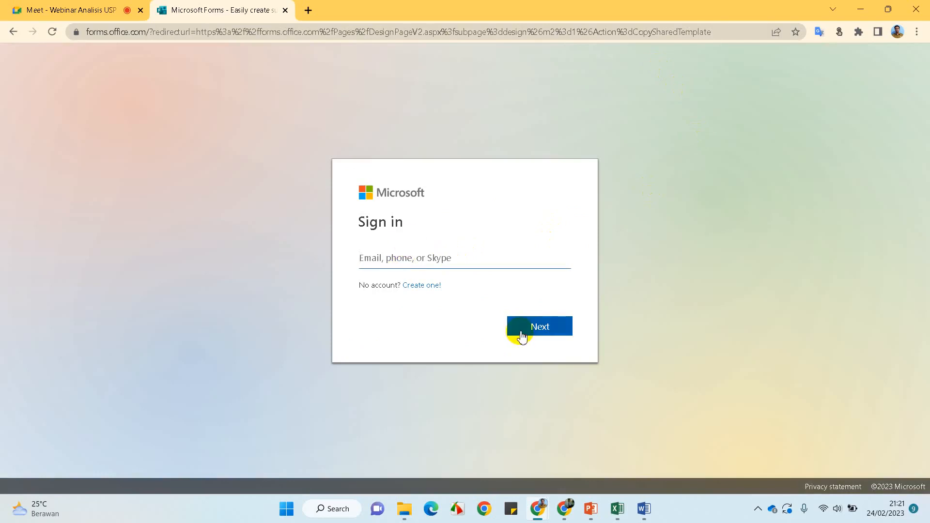
key("BackSpace")
key("BackSpace")
key("Caps_Lock")
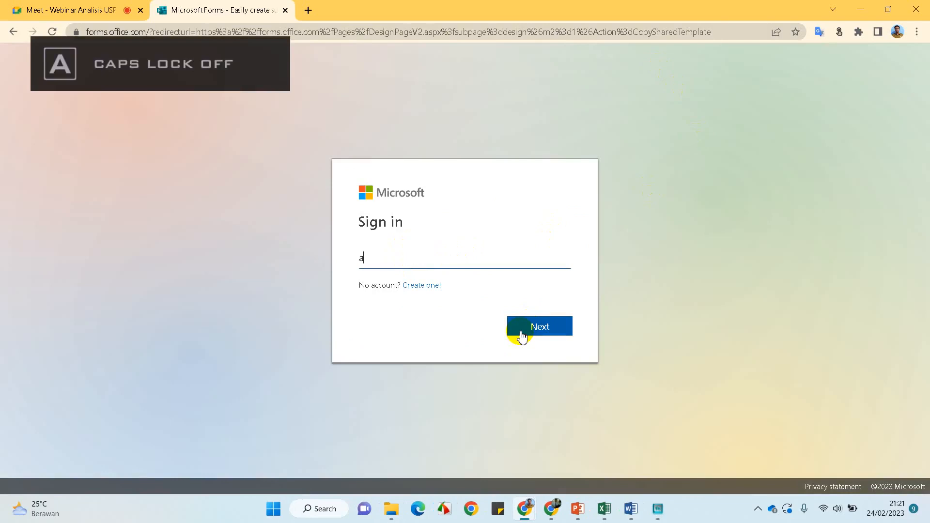
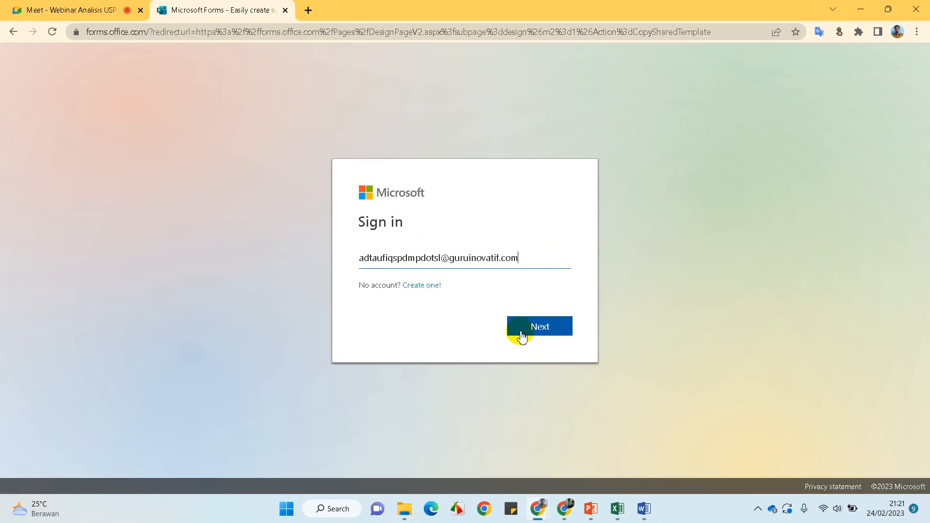
left_click(522, 336)
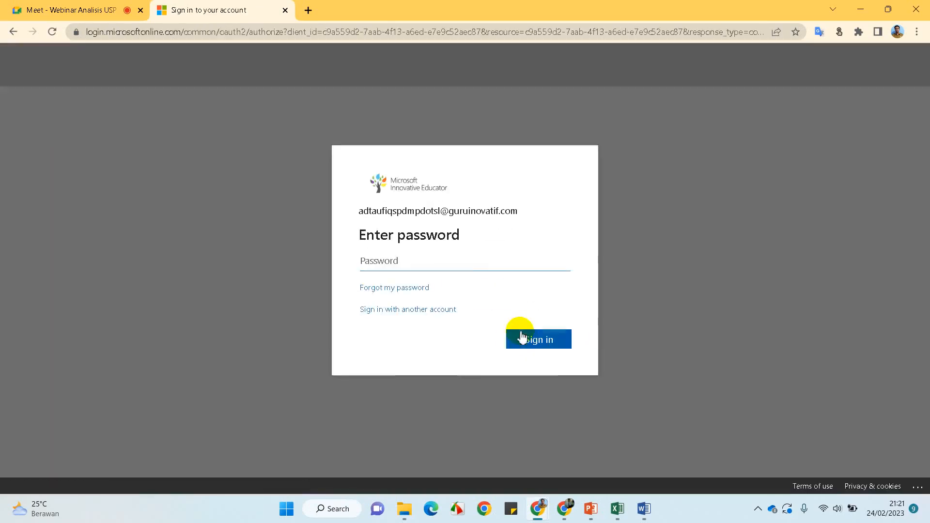
left_click(464, 257)
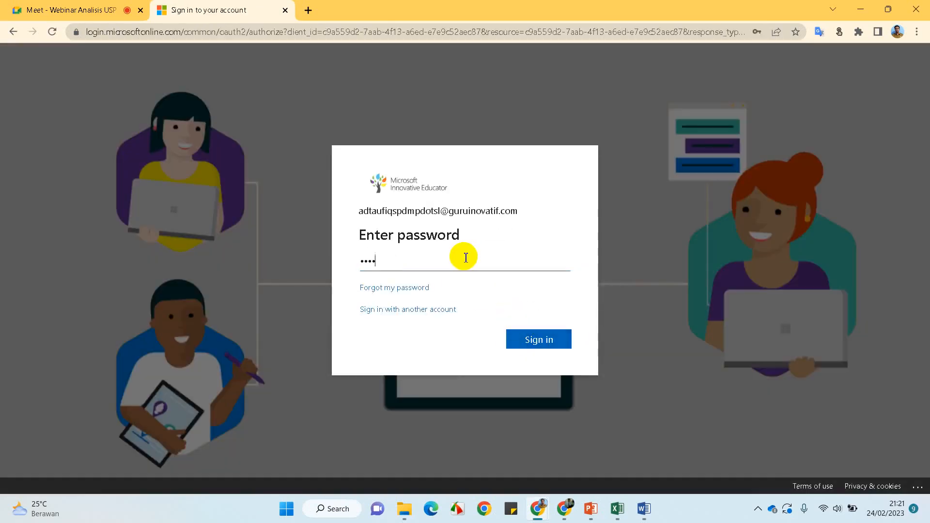
key("Return")
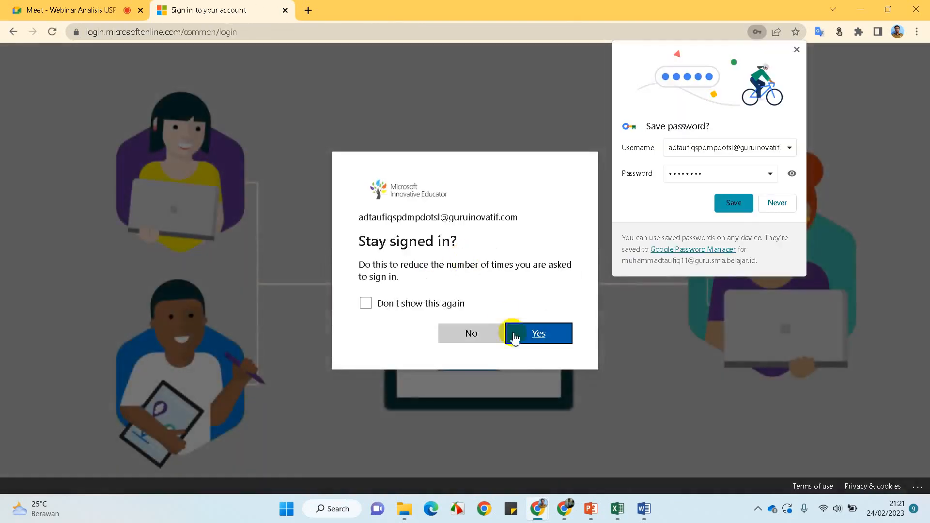
left_click(536, 338)
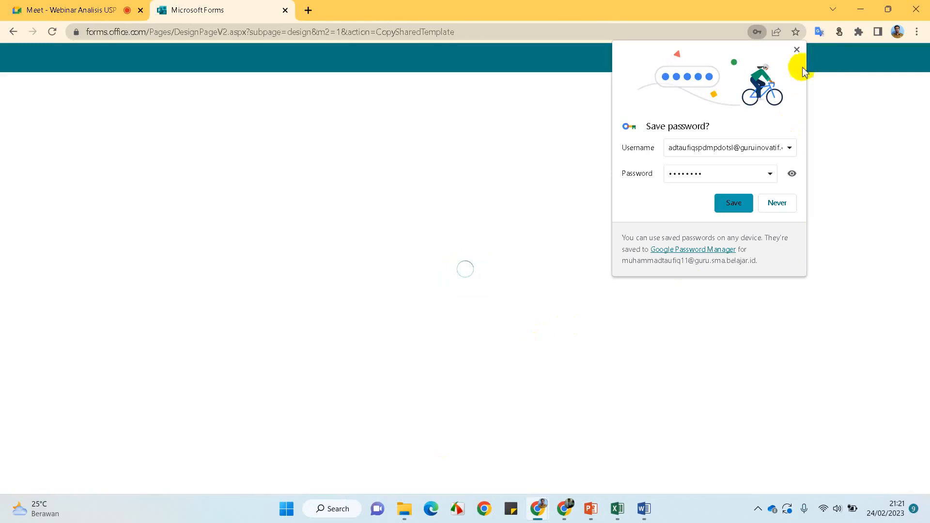
Dismiss Chrome's save-password offer and the quiz timer suggestion on the copied form
left_click(797, 50)
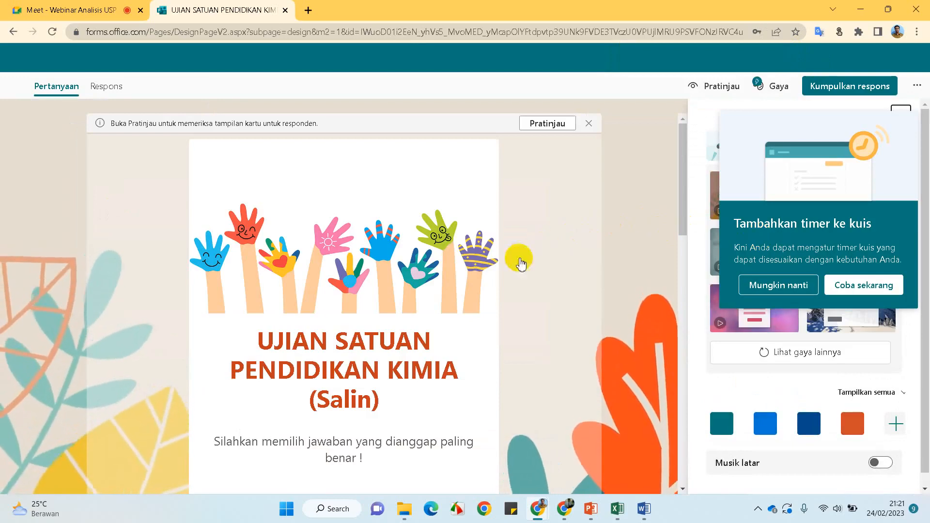
scroll(336, 286, "down", 15)
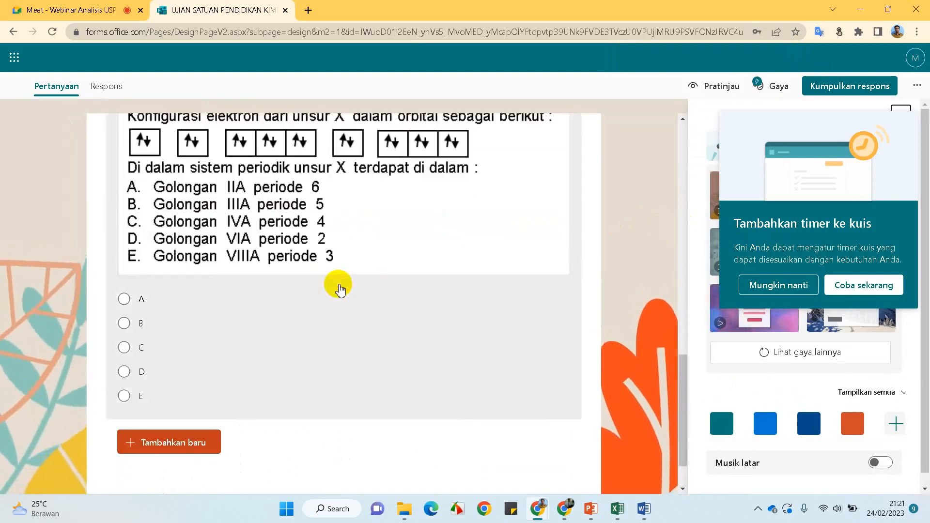
scroll(337, 286, "up", 15)
scroll(363, 271, "down", 5)
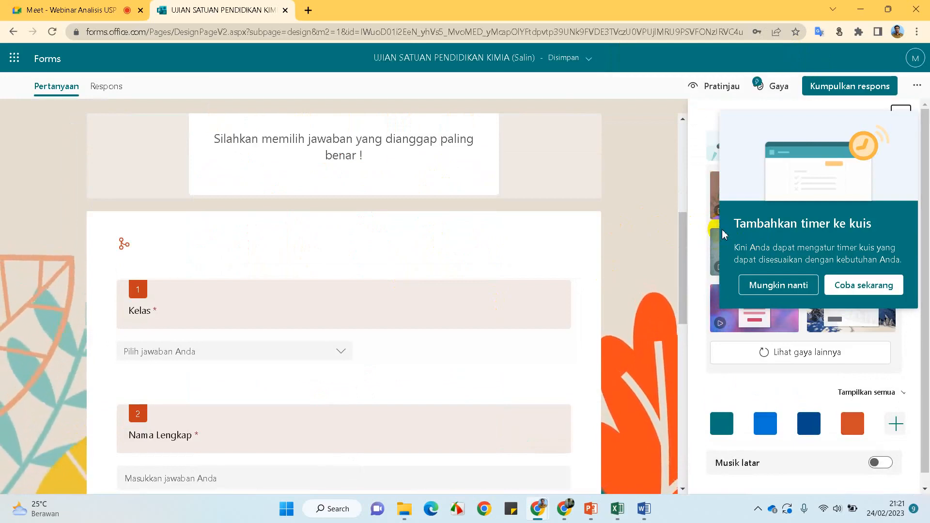
left_click(766, 288)
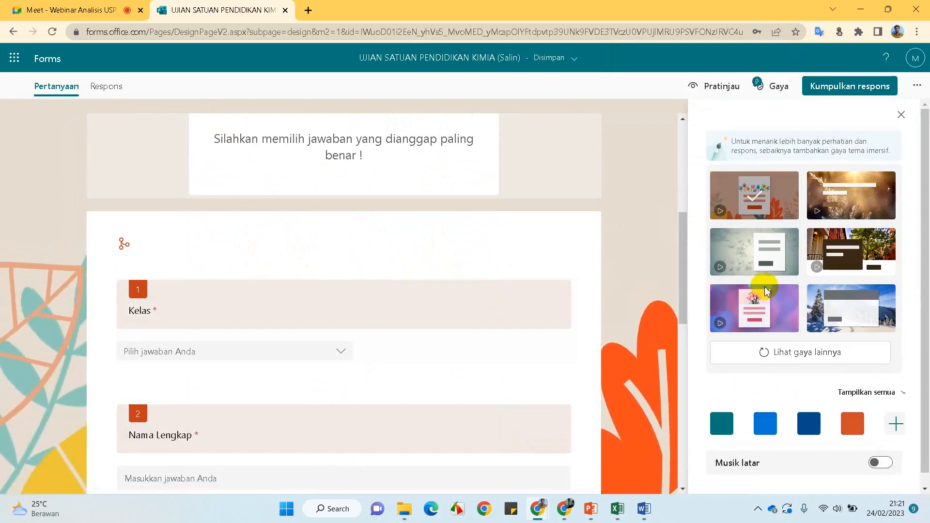
Try the grey splatter theme, settle on pink-purple, then return to the original exam form
scroll(421, 251, "down", 10)
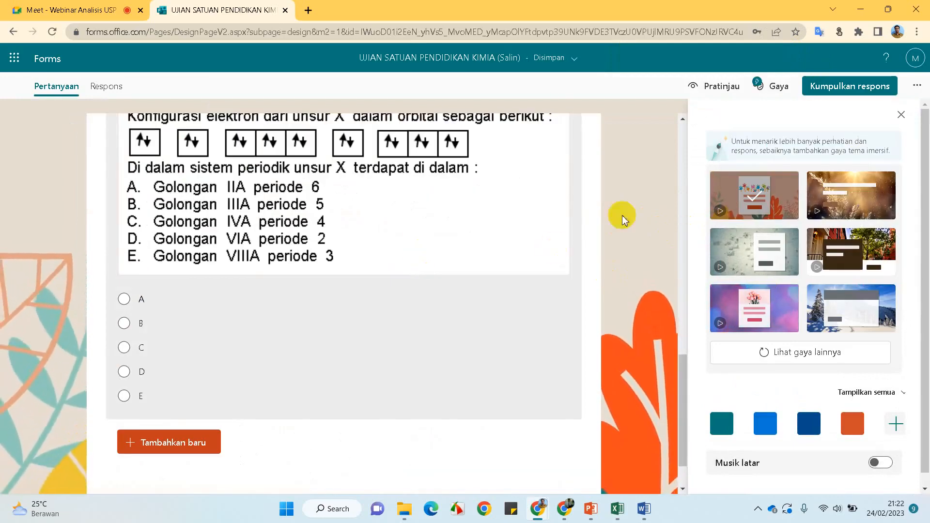
left_click(747, 258)
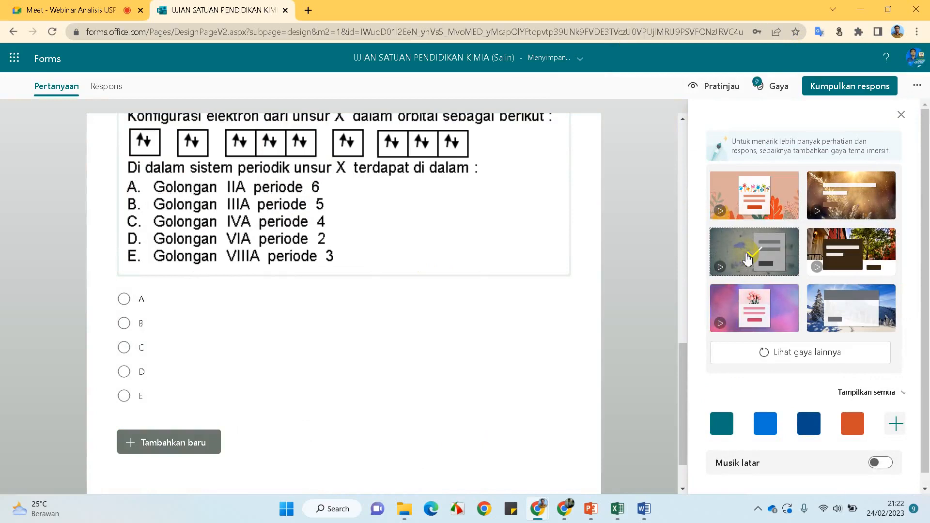
scroll(631, 260, "up", 10)
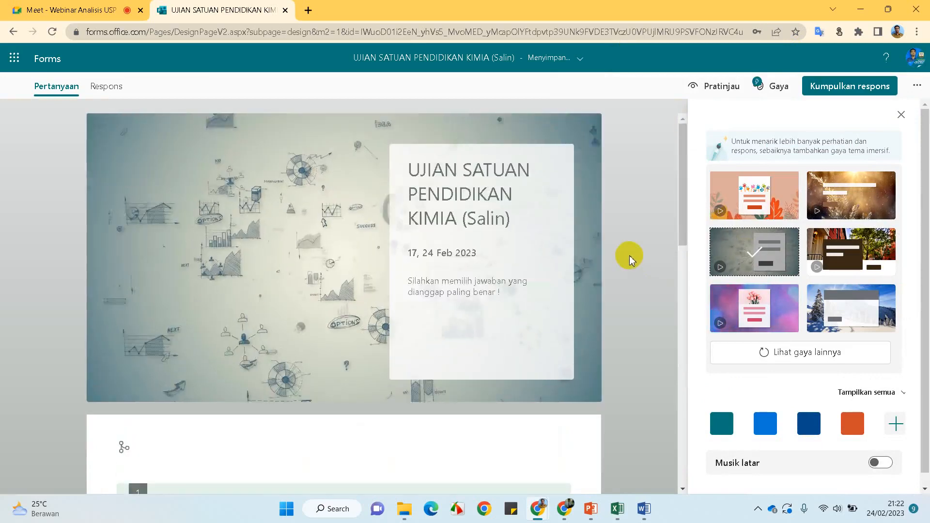
scroll(631, 261, "down", 4)
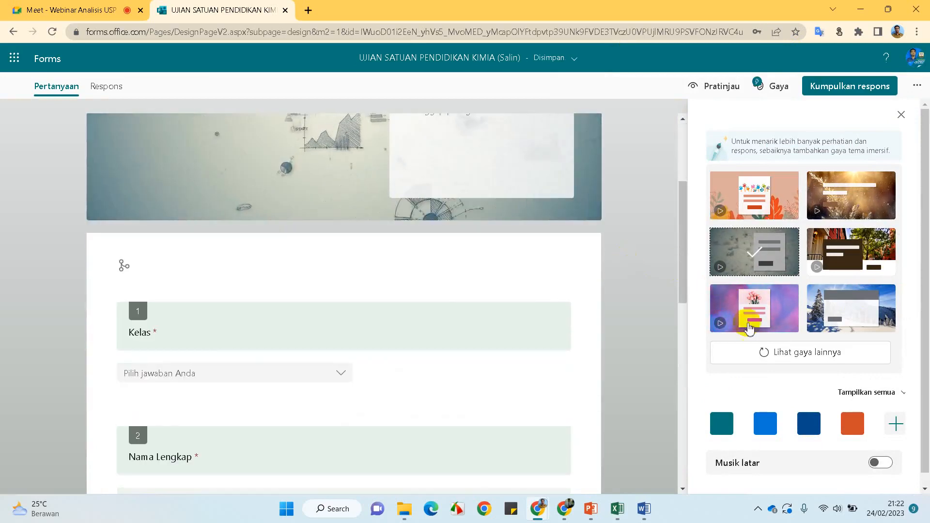
left_click(784, 318)
scroll(505, 358, "down", 10)
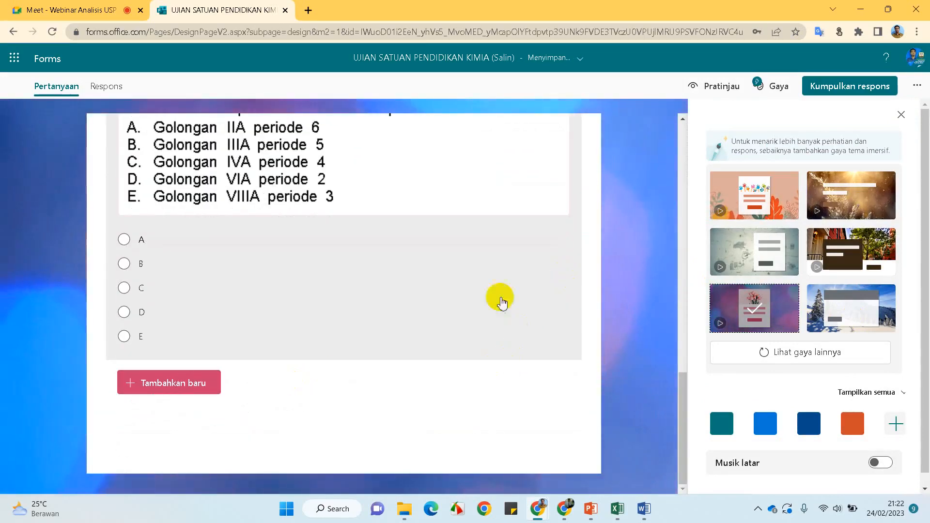
left_click(588, 460)
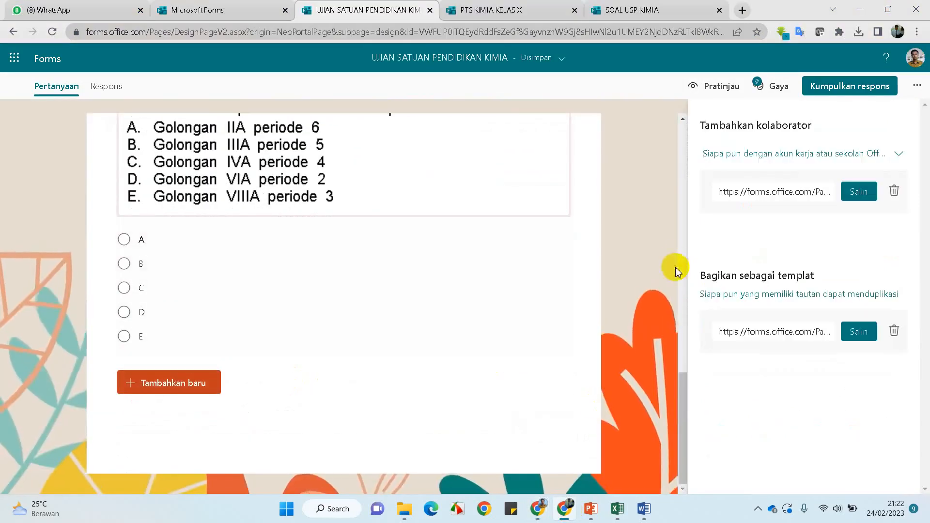
In Settings, keep responses on and schedule them from 24/02/2023 22.00 to 22.15
left_click(656, 274)
left_click(916, 85)
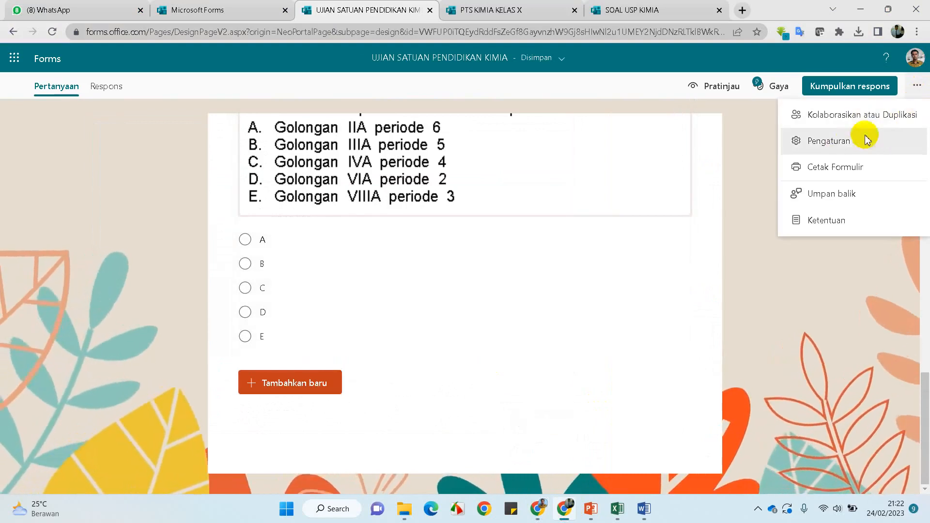
left_click(842, 147)
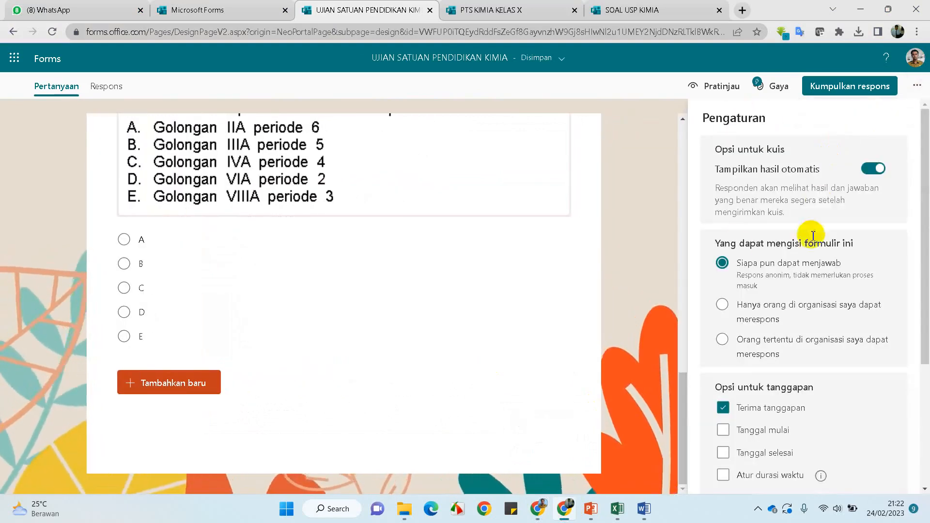
scroll(736, 242, "down", 3)
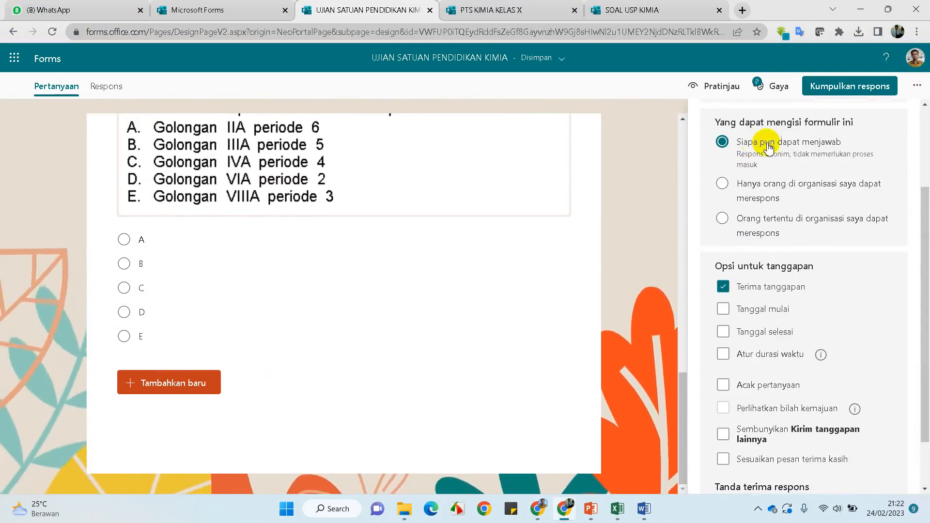
scroll(899, 205, "down", 2)
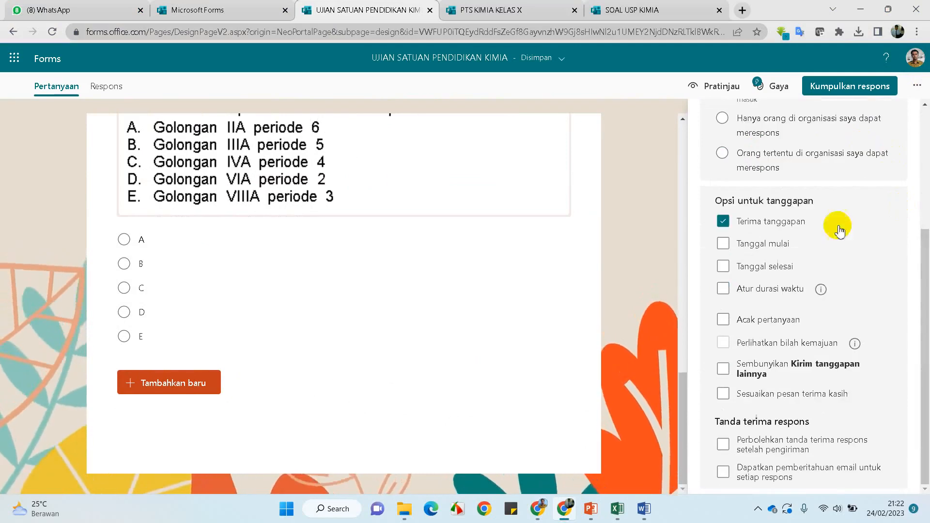
left_click(725, 223)
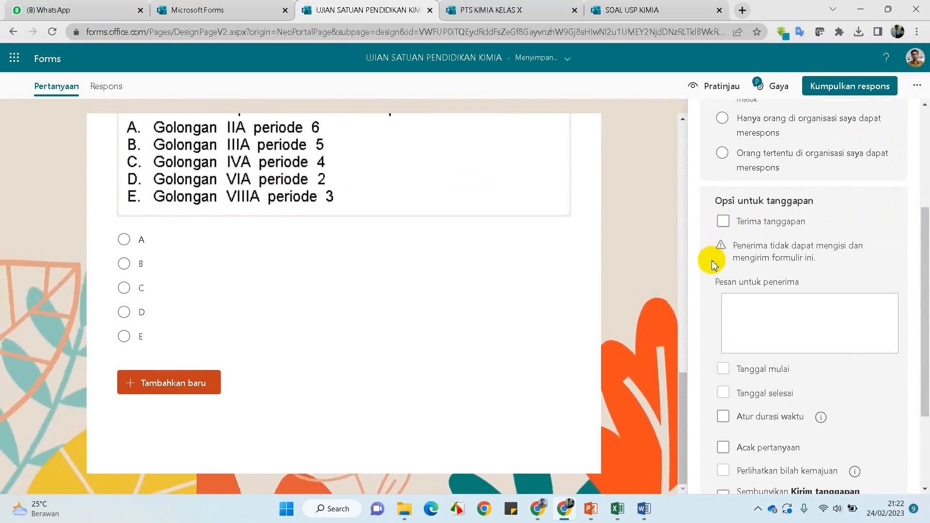
left_click(723, 221)
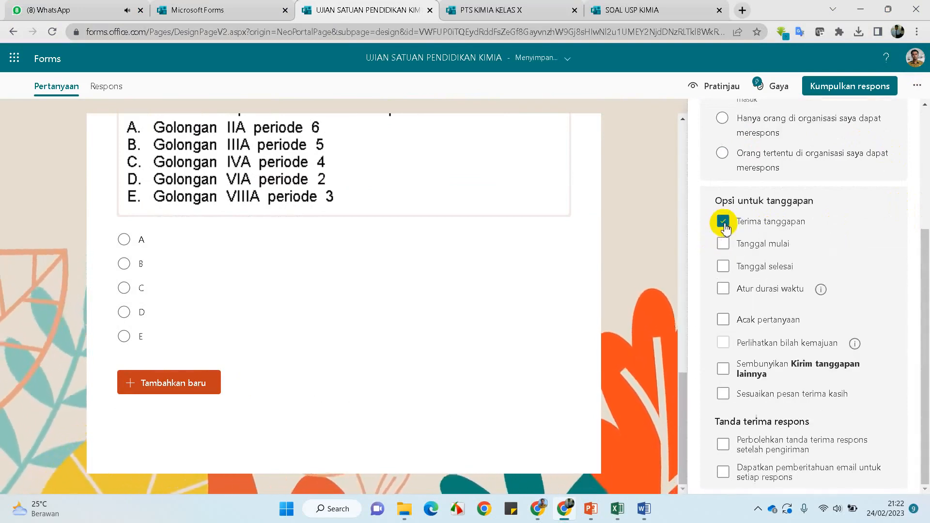
left_click(724, 244)
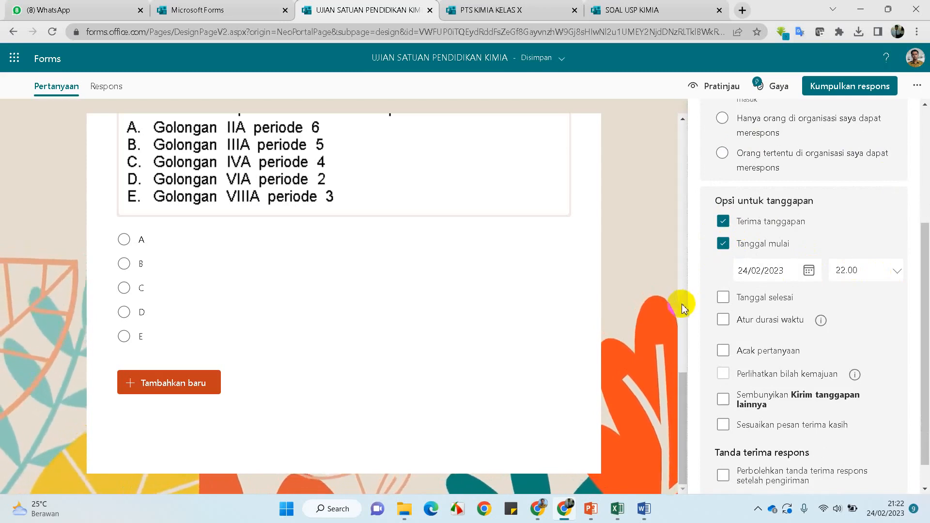
left_click(722, 298)
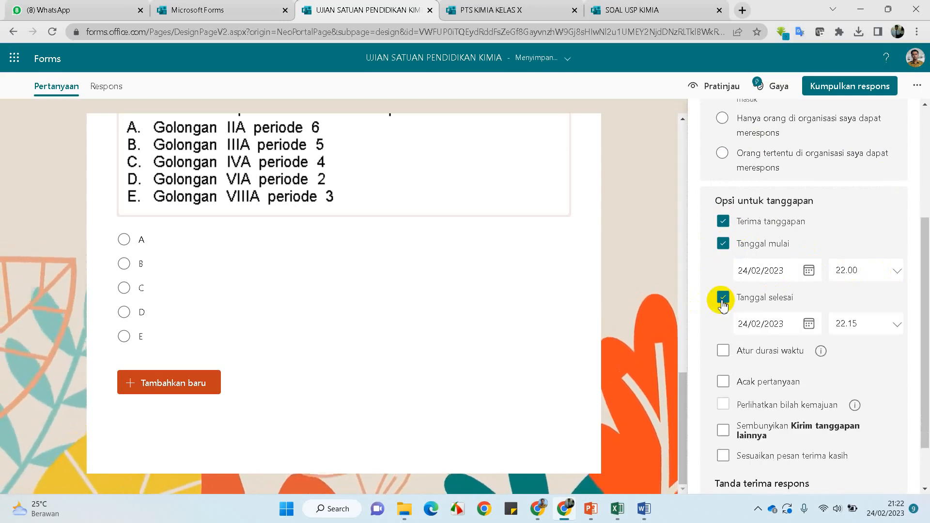
left_click(848, 324)
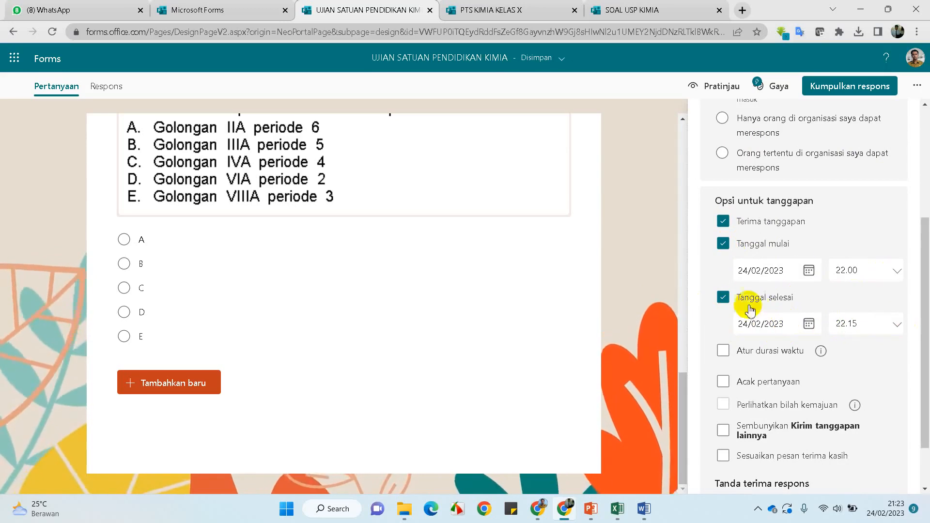
Switch on Atur durasi waktu and change the duration from 30 to 60 minutes
left_click(724, 351)
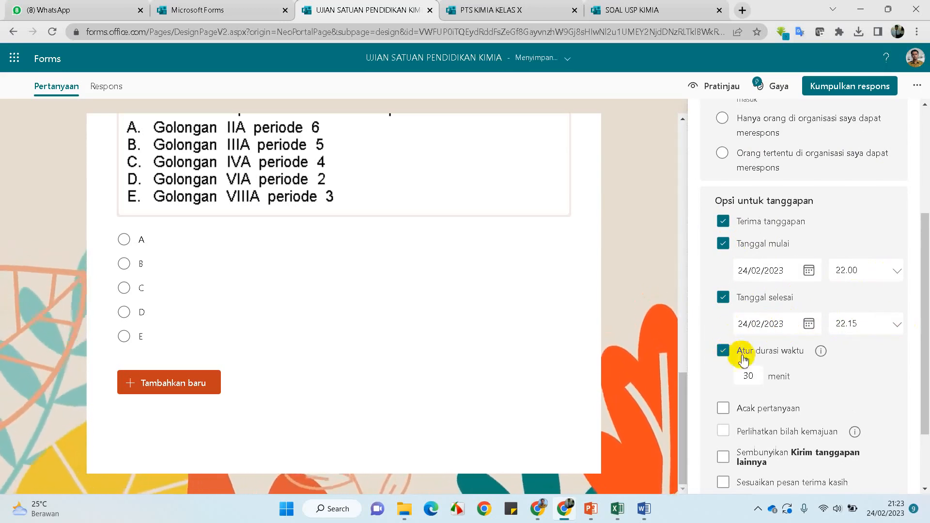
scroll(751, 364, "down", 2)
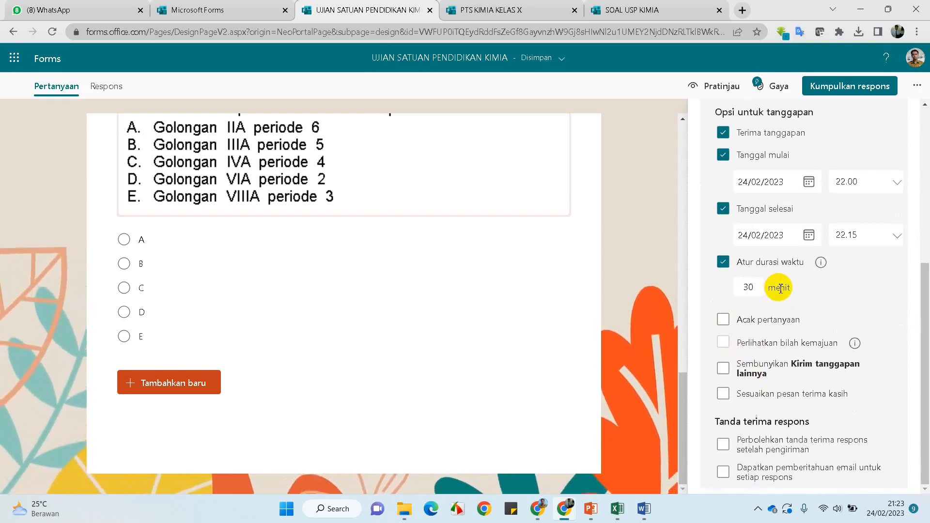
key("BackSpace")
key("BackSpace")
type("6")
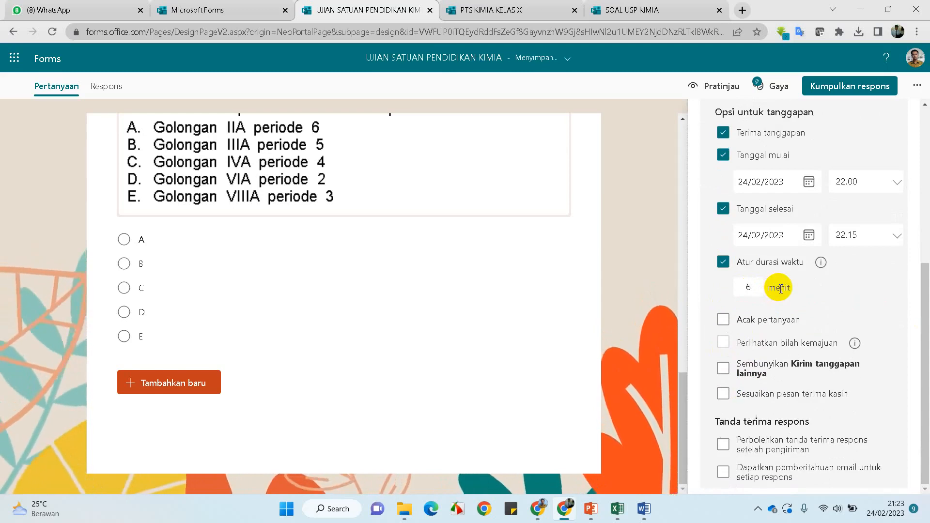
left_click(858, 300)
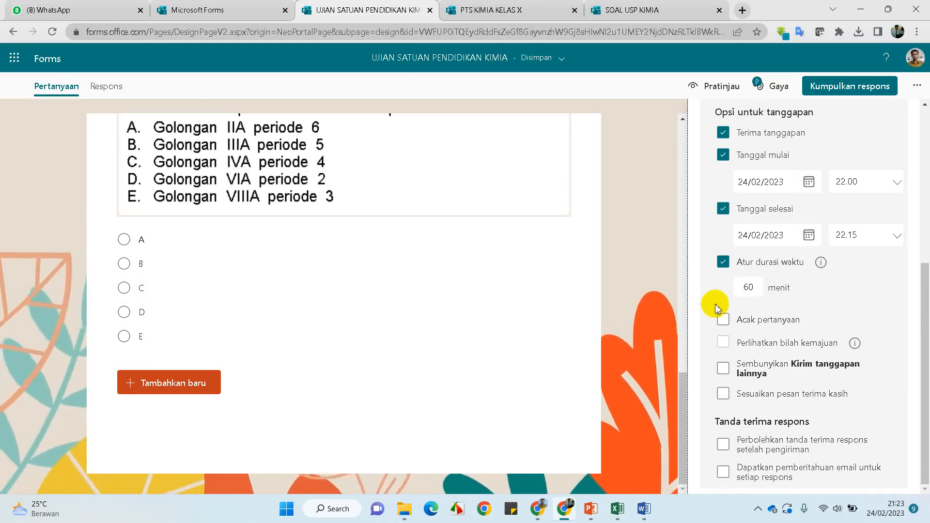
left_click(724, 321)
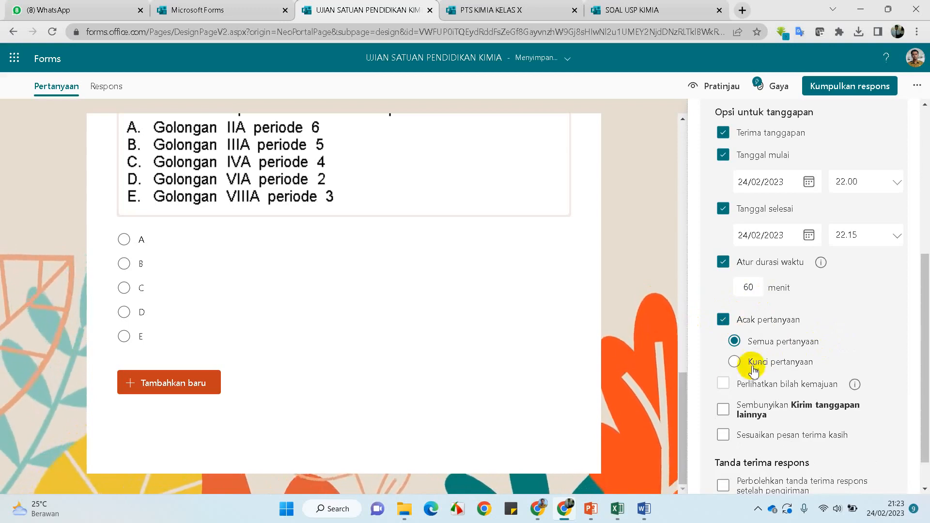
left_click(734, 363)
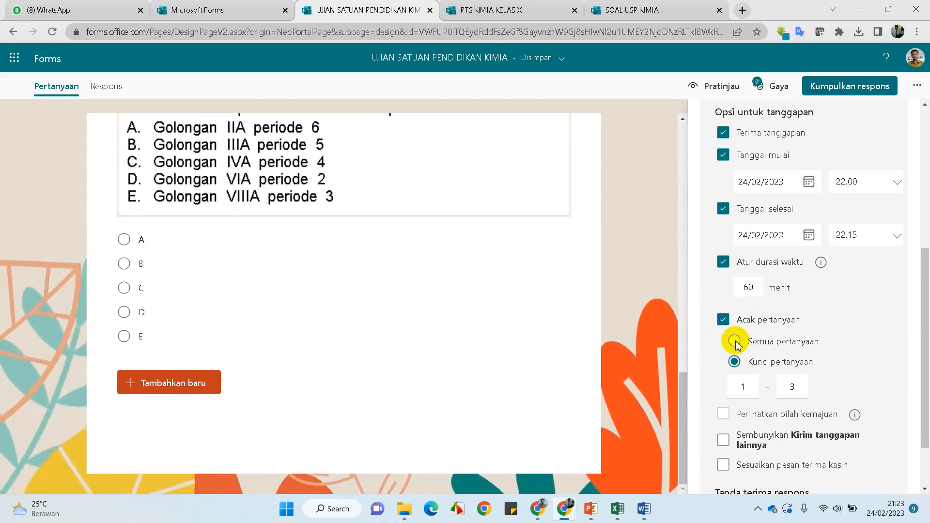
scroll(584, 256, "up", 12)
scroll(584, 257, "down", 3)
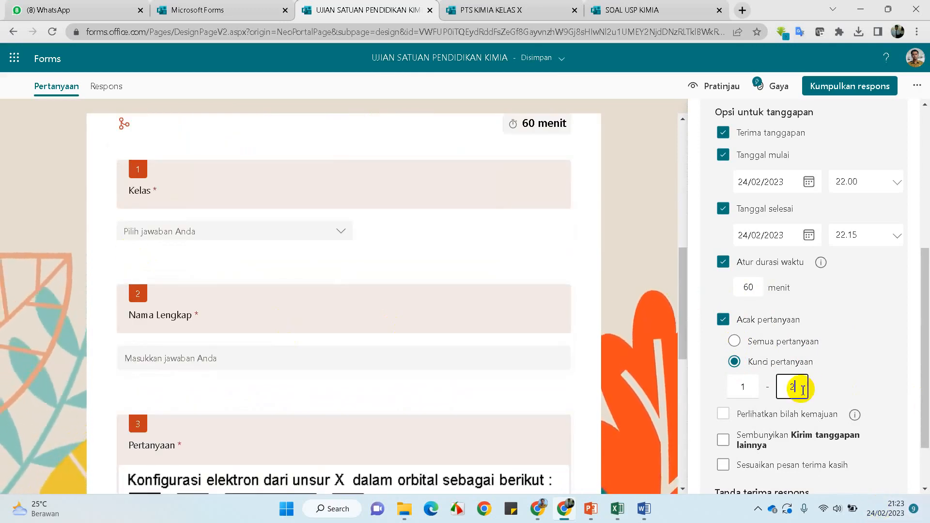
left_click(846, 364)
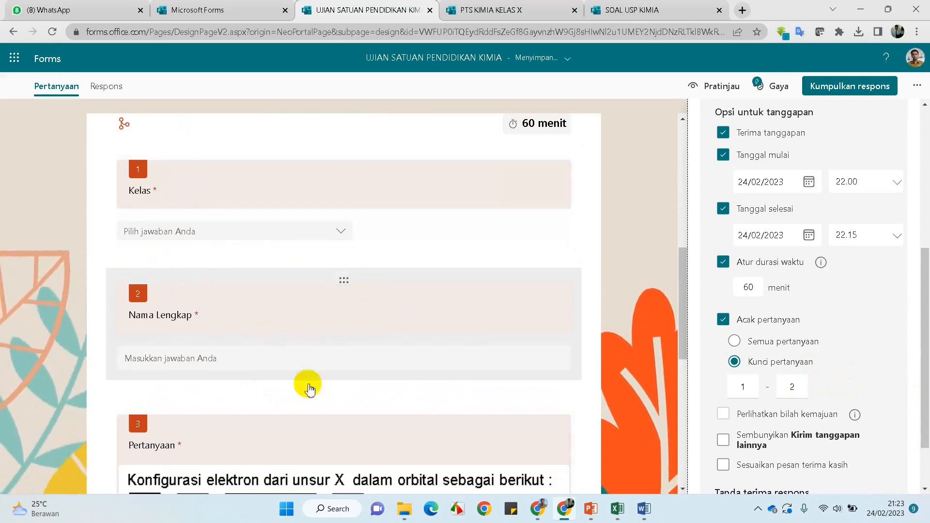
scroll(305, 349, "down", 3)
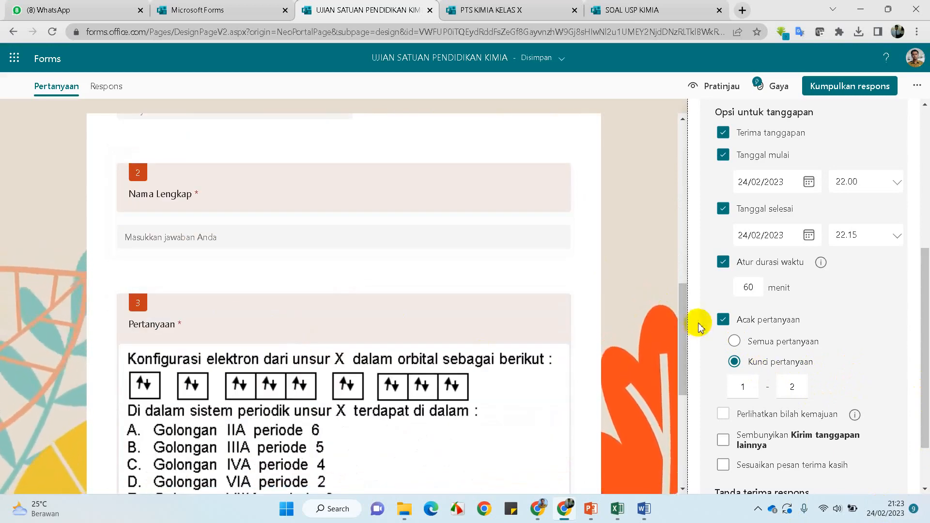
left_click(723, 320)
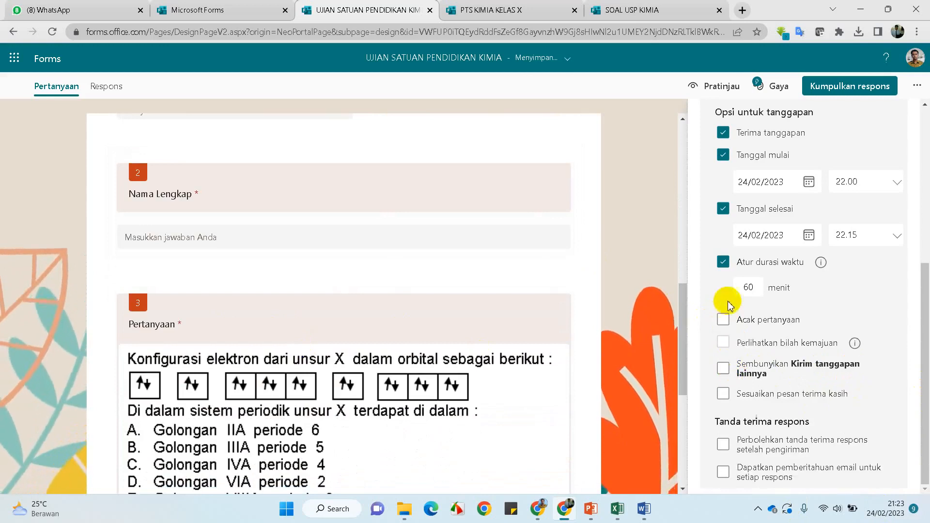
left_click(724, 321)
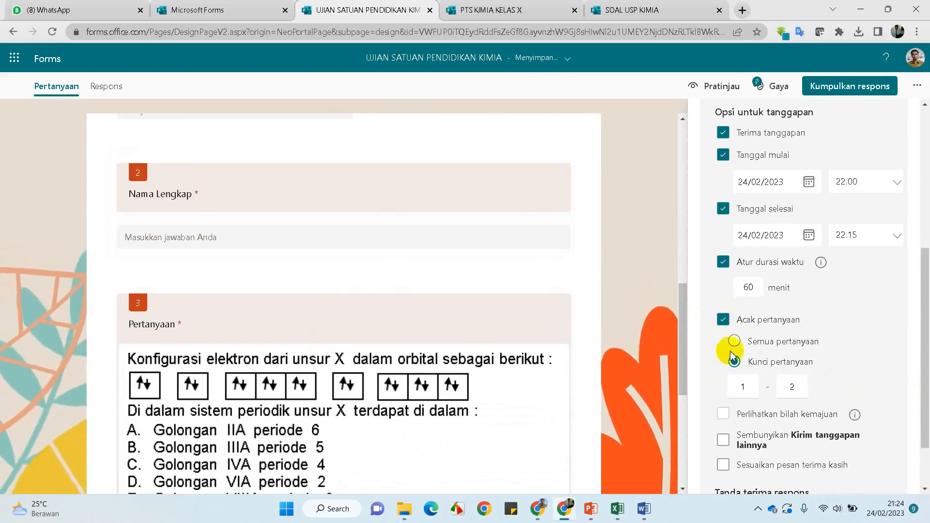
left_click(724, 321)
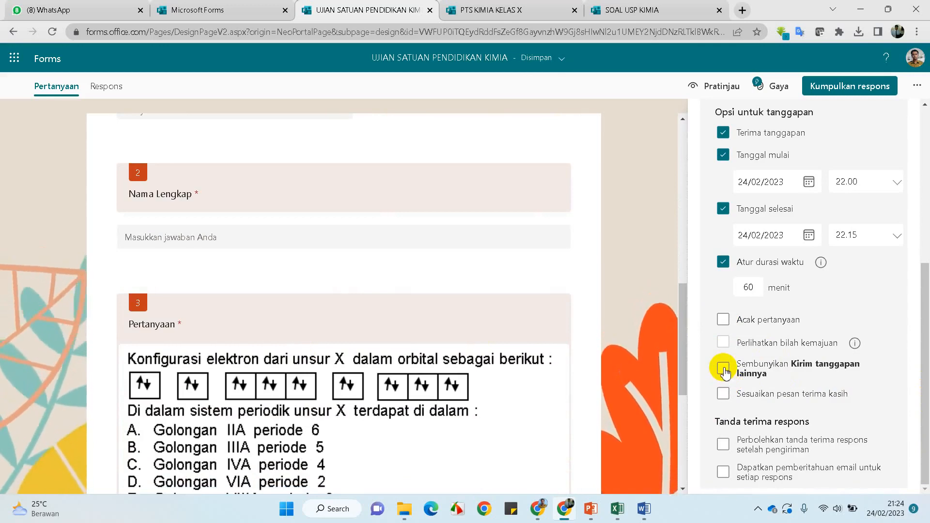
Hide submit-another-response and set the thank-you message to 'Jawaban Anda telah berhasil dikirim.'
left_click(724, 370)
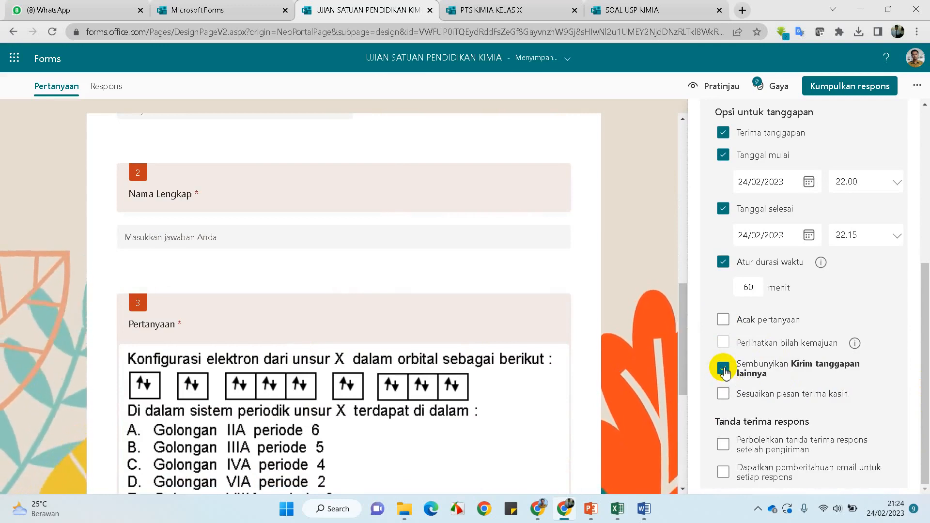
left_click(724, 395)
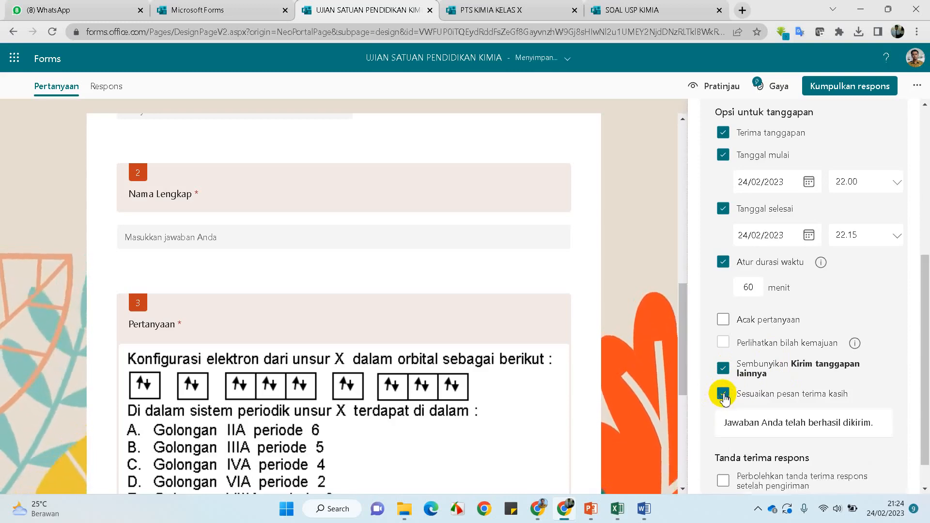
scroll(723, 395, "down", 1)
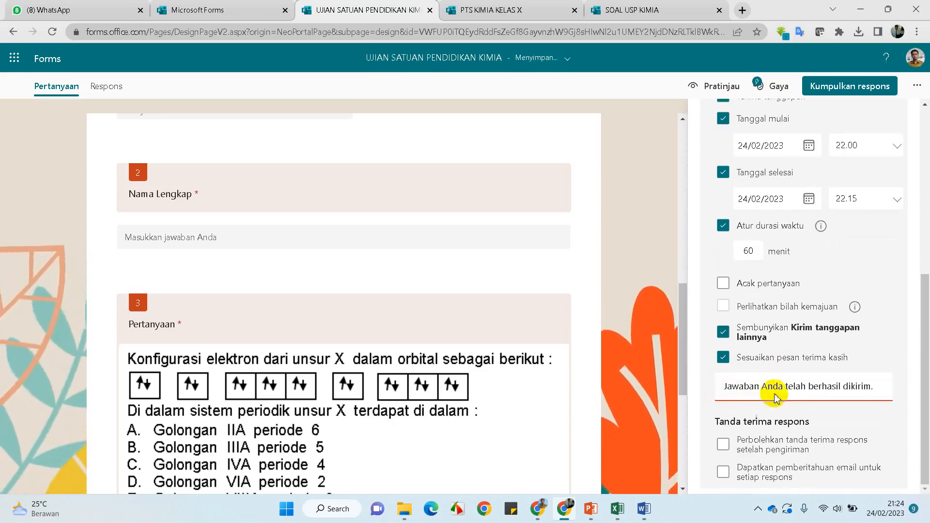
triple_click(876, 390)
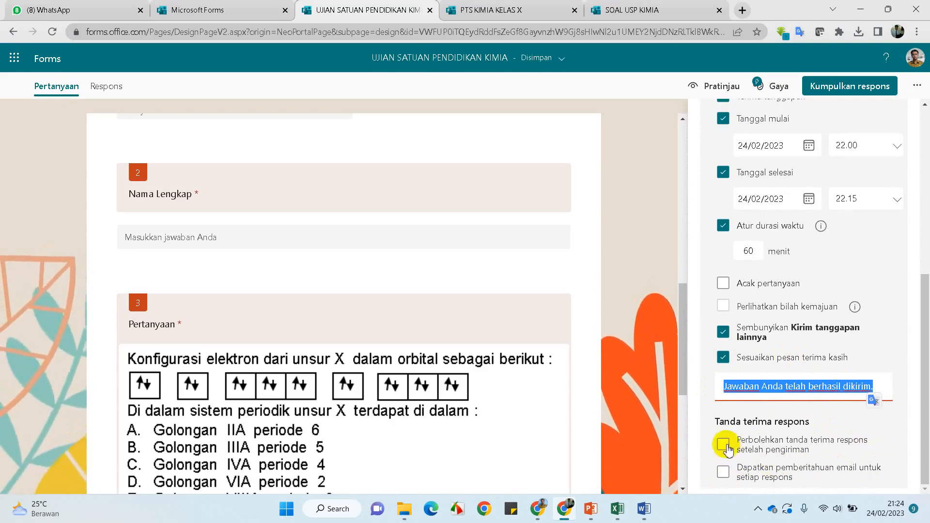
scroll(820, 419, "up", 6)
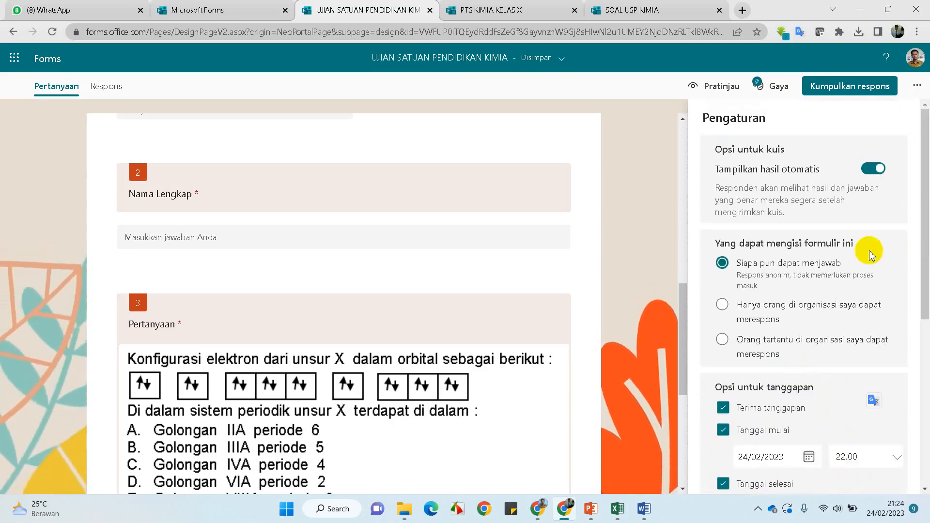
left_click(917, 86)
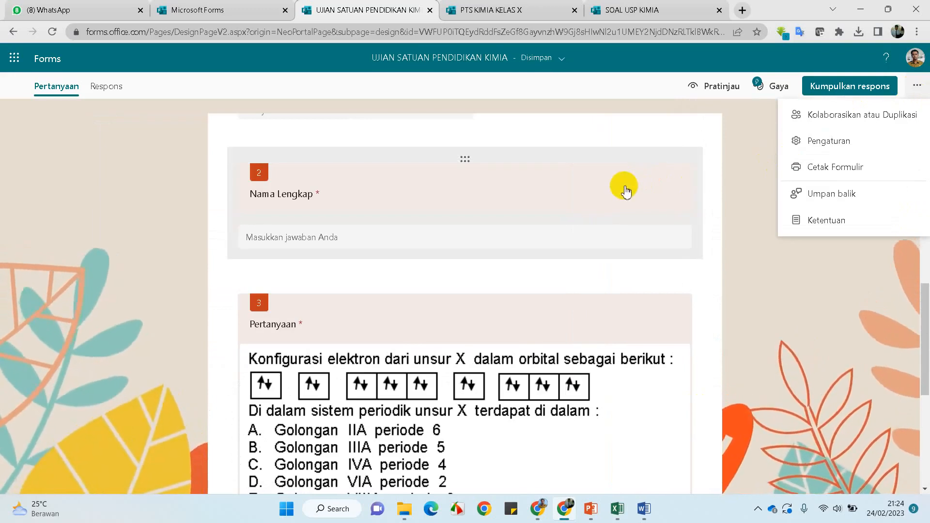
Look through the 4-page landscape Cetak Formulir print preview, then cancel it
left_click(819, 165)
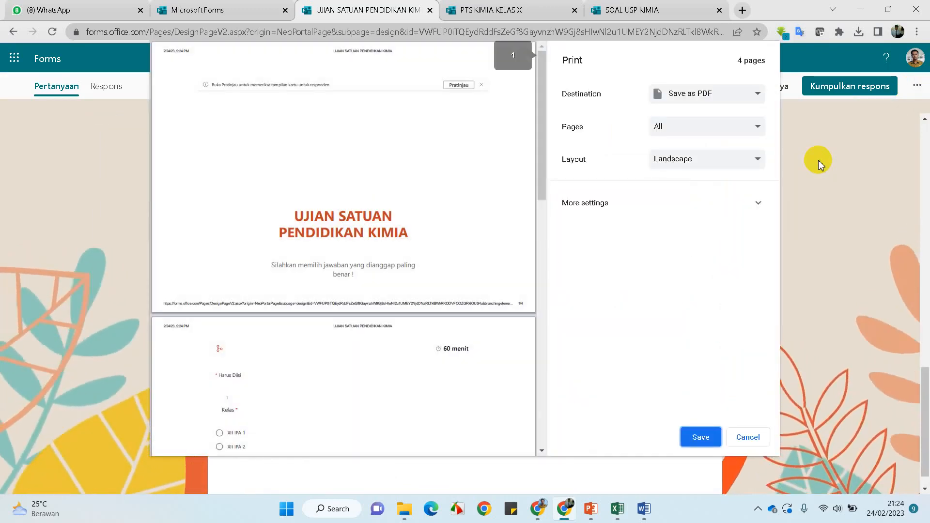
scroll(438, 256, "down", 3)
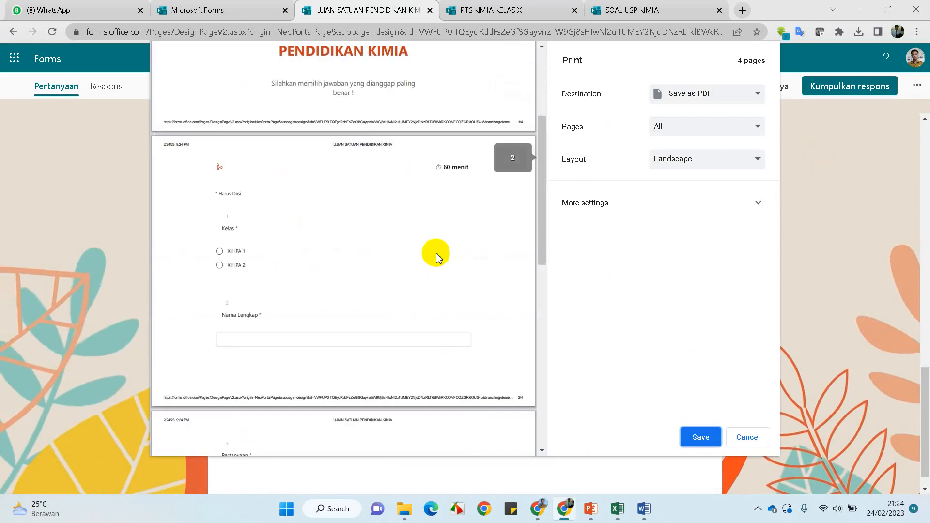
scroll(436, 256, "down", 3)
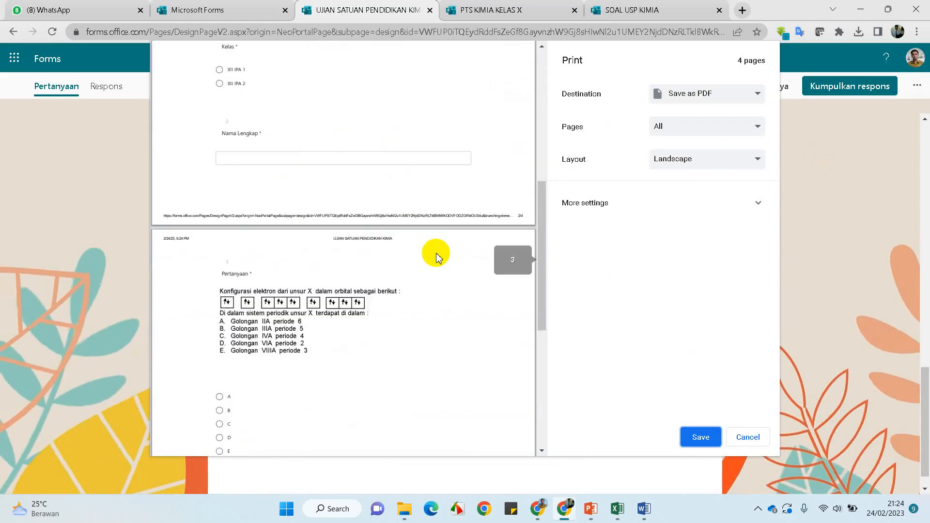
scroll(436, 256, "down", 3)
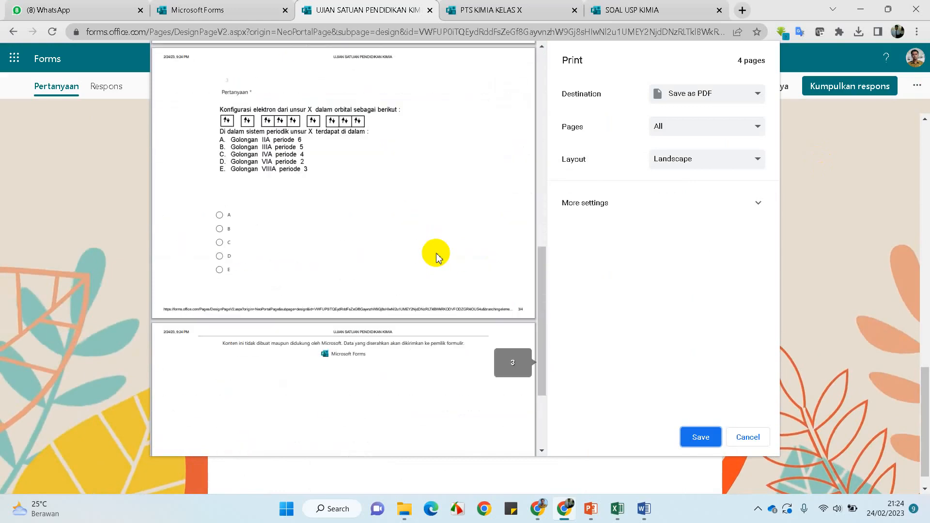
scroll(436, 256, "down", 2)
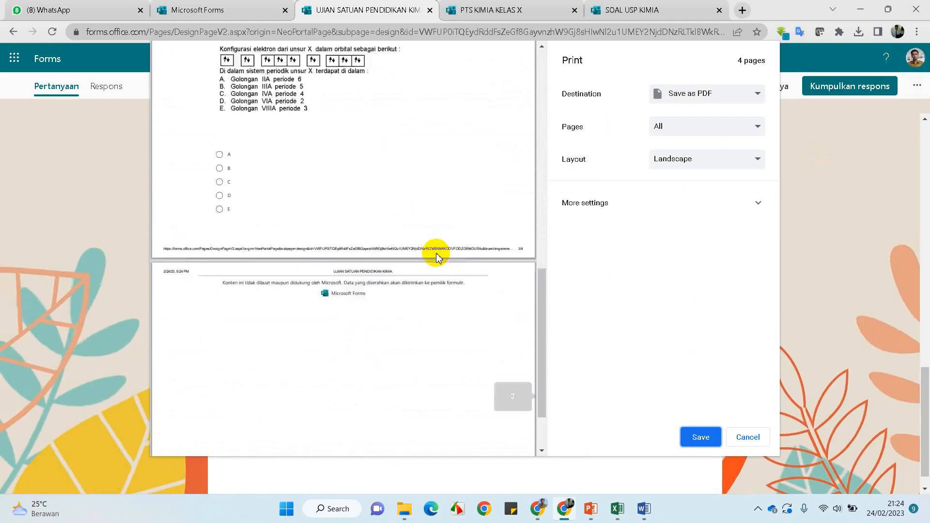
scroll(436, 256, "up", 6)
scroll(436, 253, "up", 5)
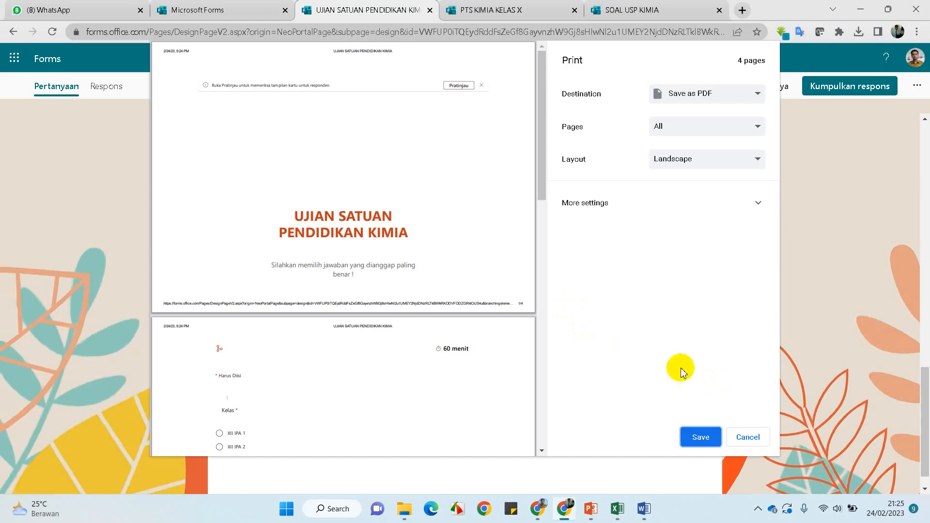
scroll(421, 266, "down", 4)
scroll(422, 266, "down", 6)
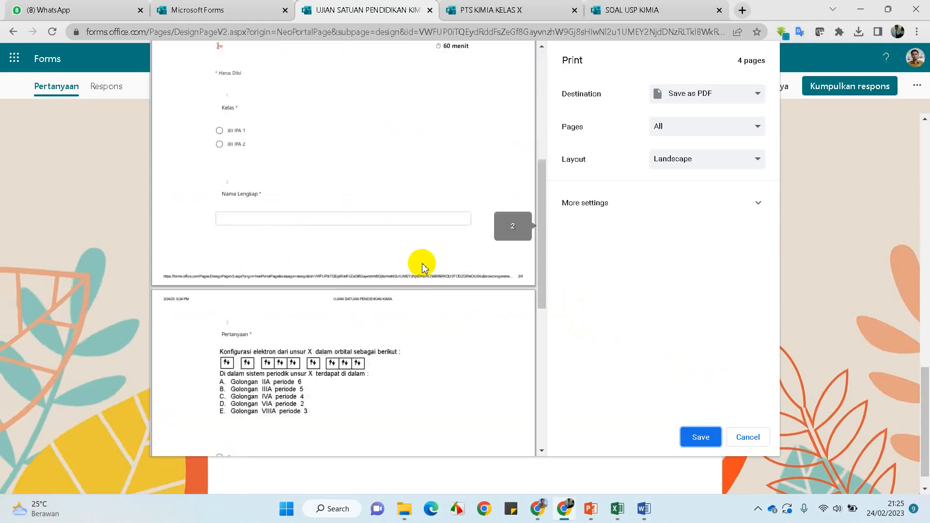
scroll(422, 265, "down", 4)
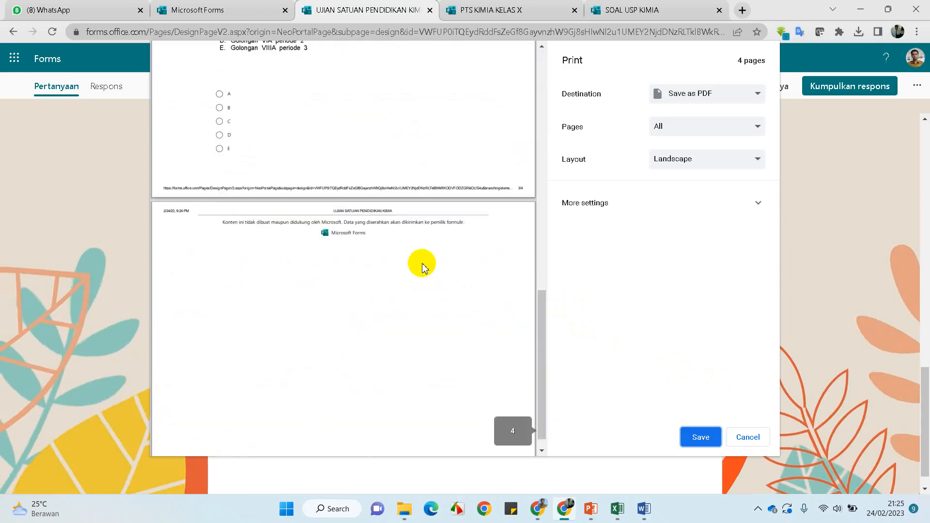
scroll(422, 265, "up", 12)
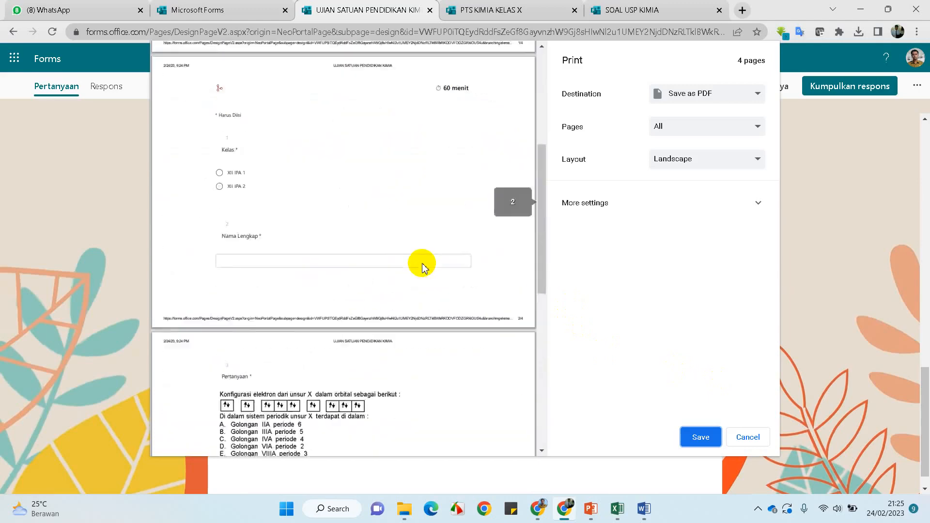
scroll(421, 266, "up", 1)
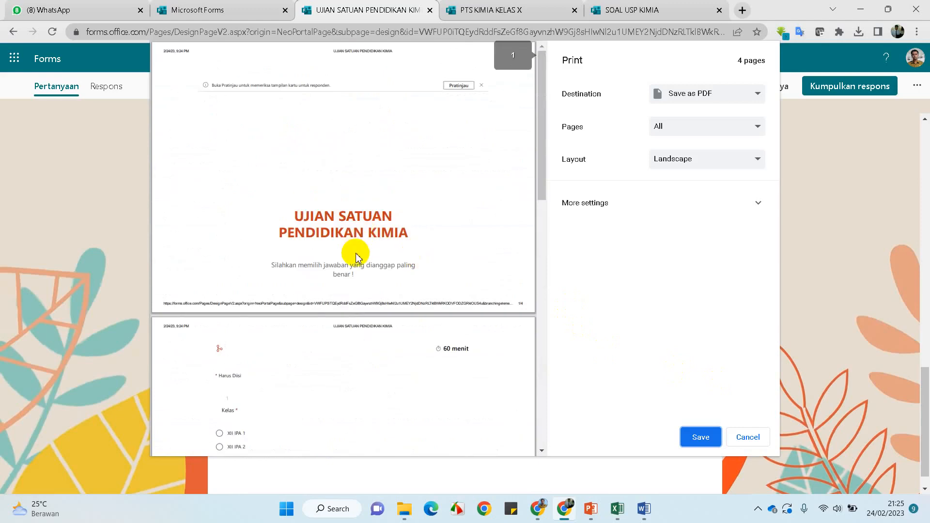
scroll(356, 258, "down", 3)
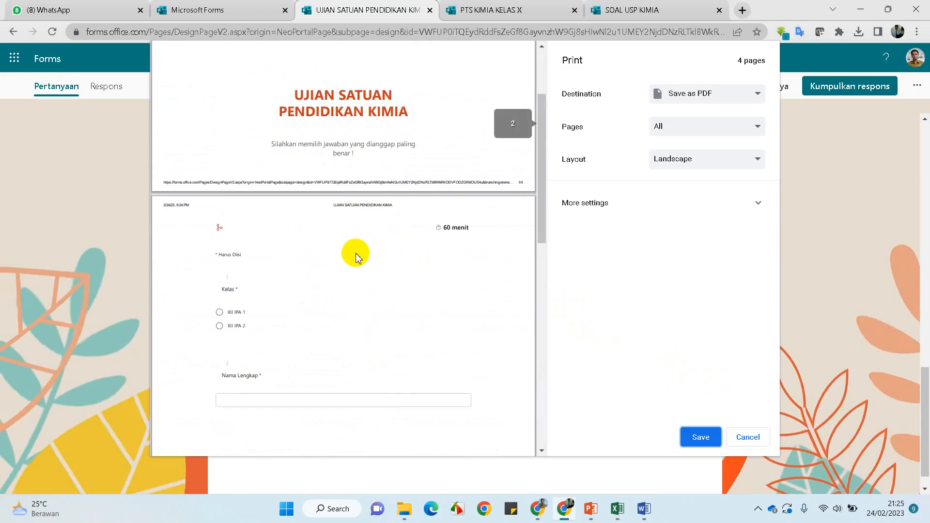
scroll(356, 257, "down", 7)
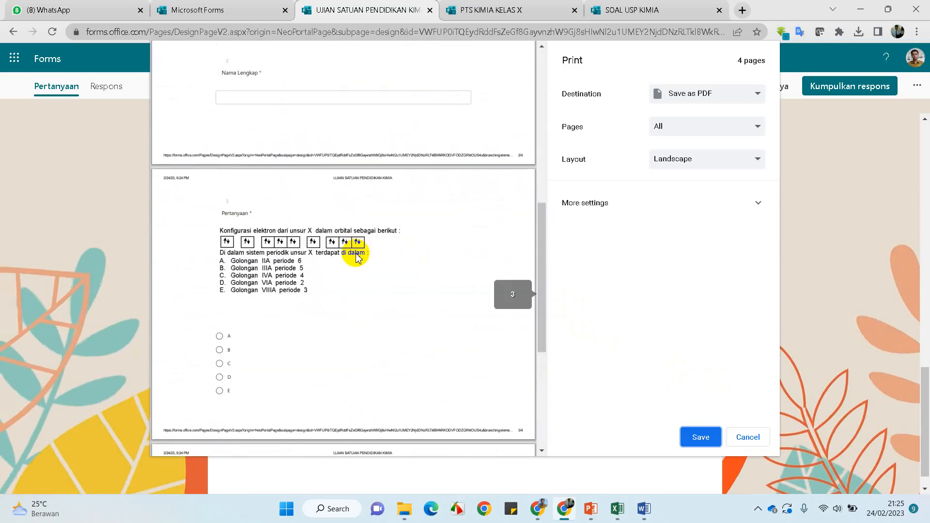
scroll(356, 257, "down", 6)
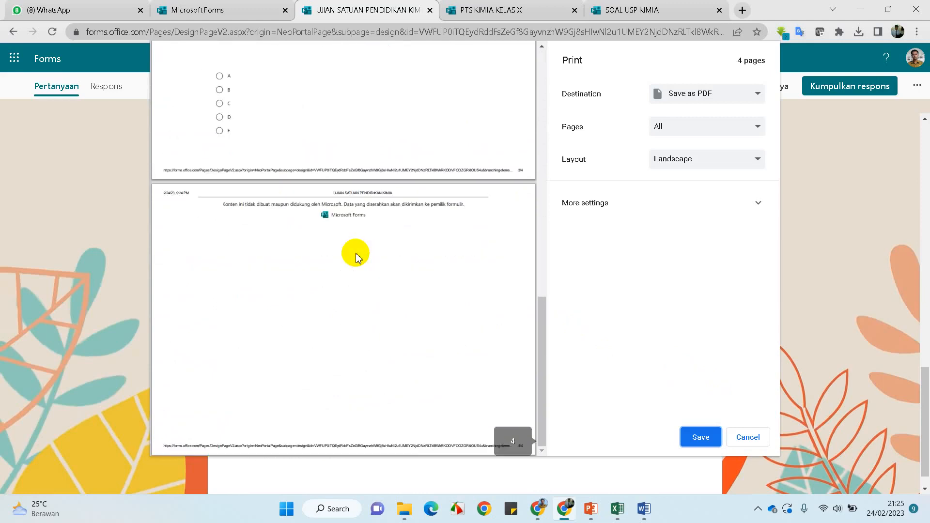
scroll(356, 257, "up", 4)
scroll(356, 257, "up", 14)
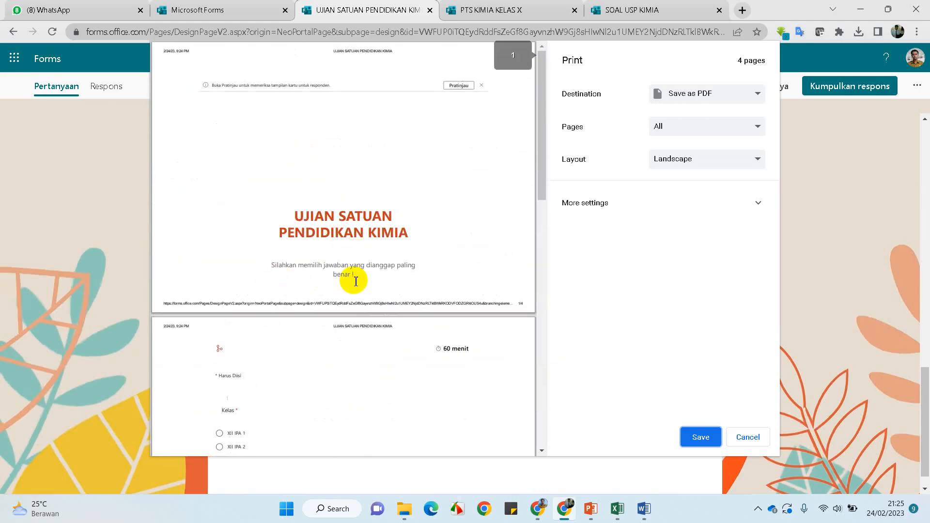
left_click(748, 437)
Confirm the Respons tab shows 0 responses, then open the Pratinjau respondent preview
scroll(872, 320, "up", 3)
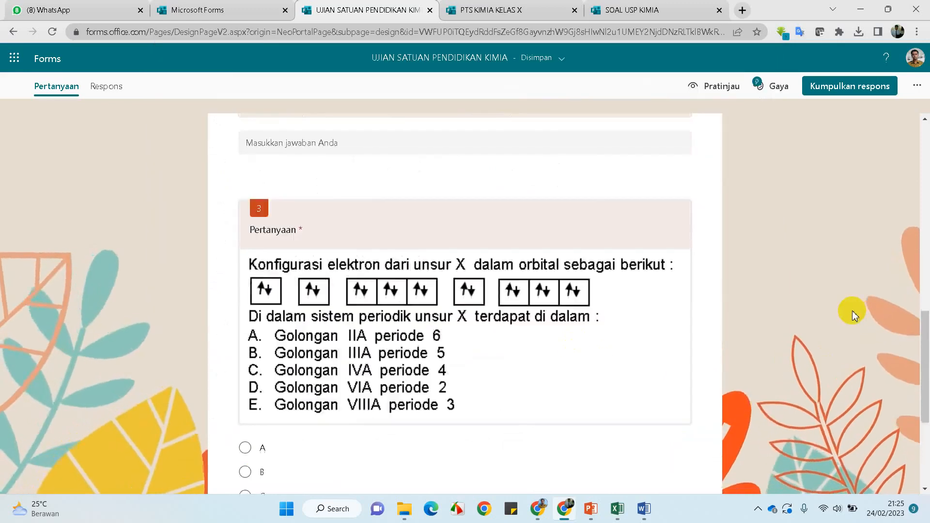
scroll(853, 312, "up", 12)
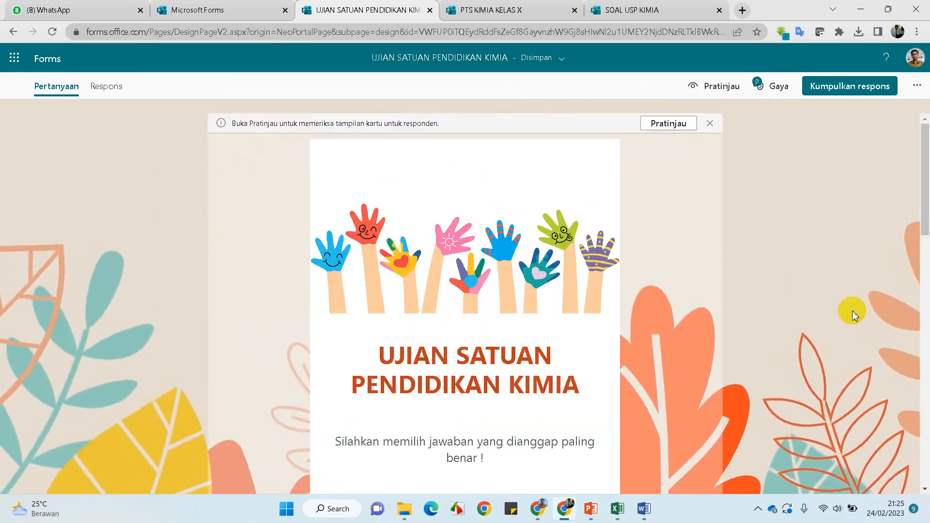
left_click(110, 97)
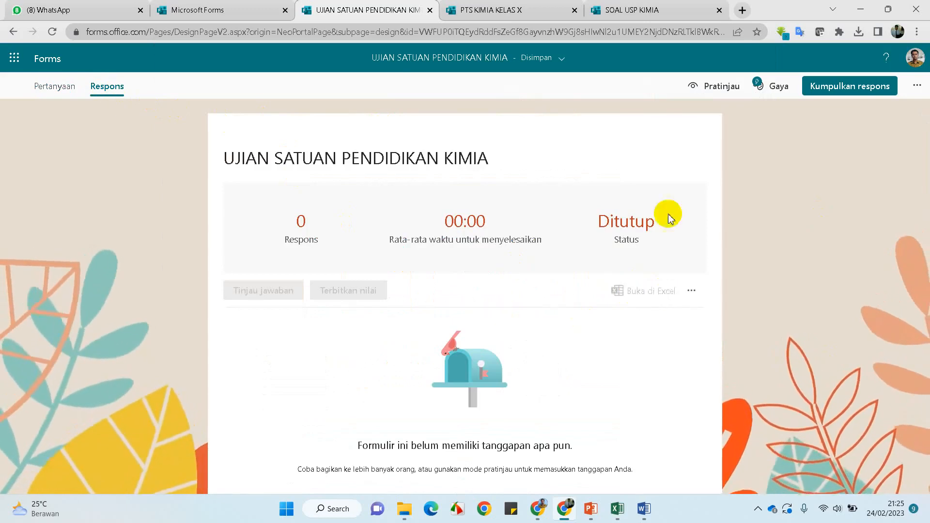
left_click(712, 87)
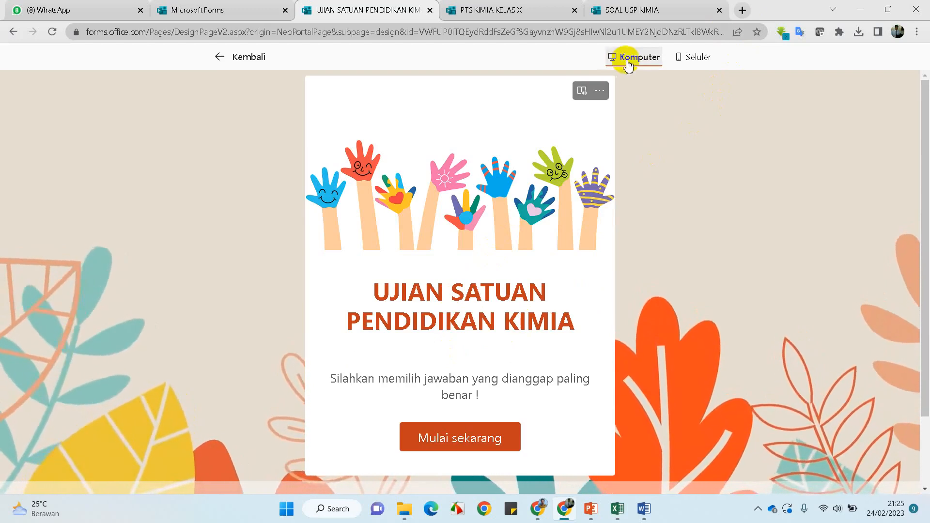
Switch the preview to phone layout, start the quiz and choose class XII IPA 1
left_click(692, 58)
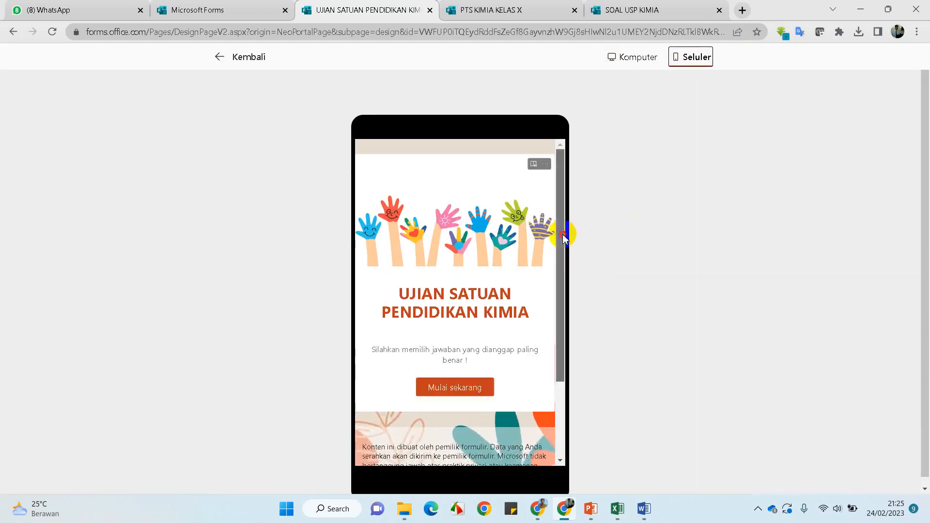
left_click_drag(562, 234, 577, 182)
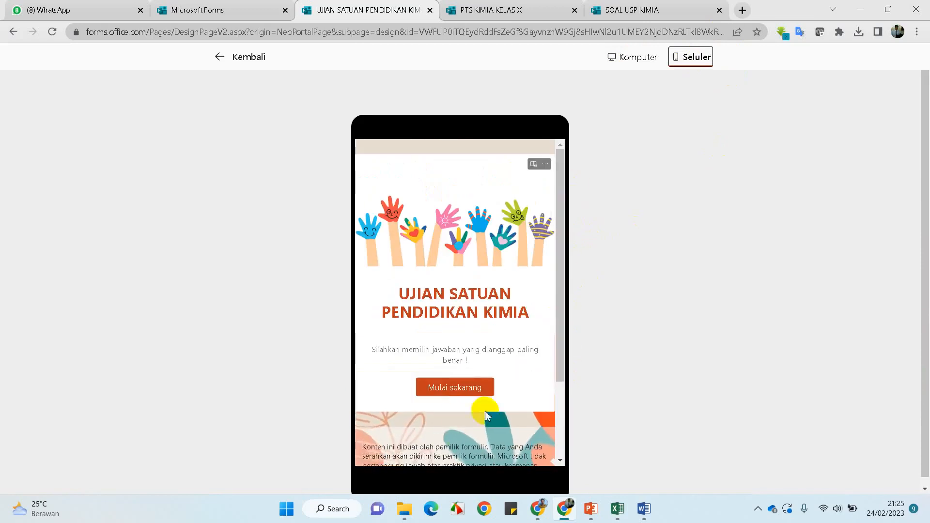
left_click(469, 387)
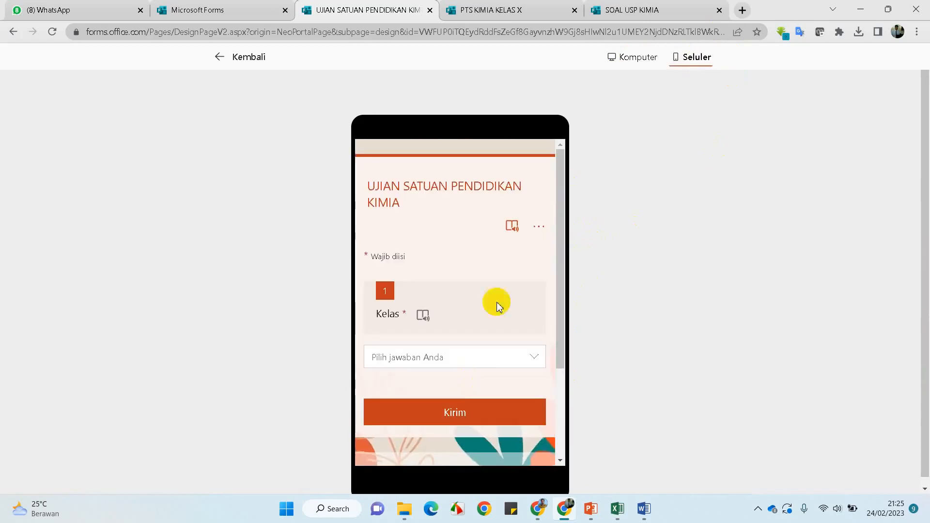
left_click(537, 358)
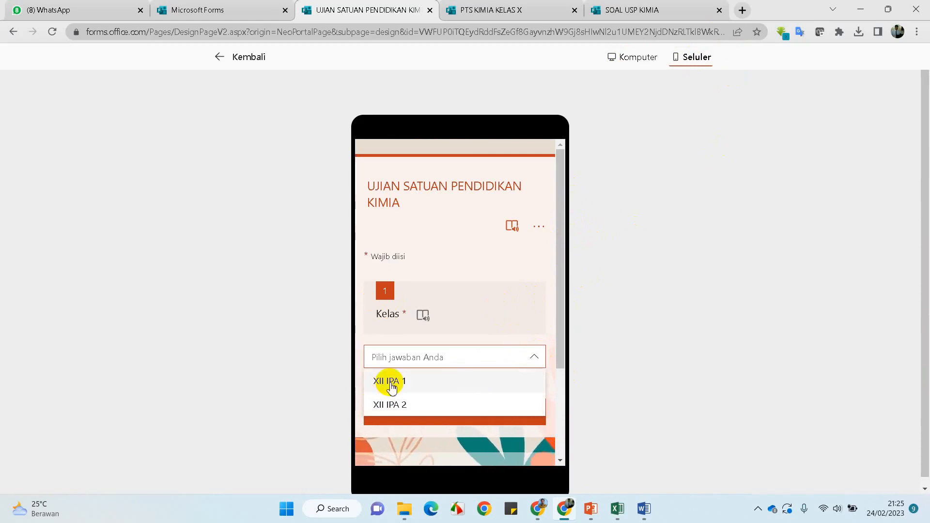
left_click(392, 383)
Enter the student's full name in the phone preview
scroll(496, 316, "down", 4)
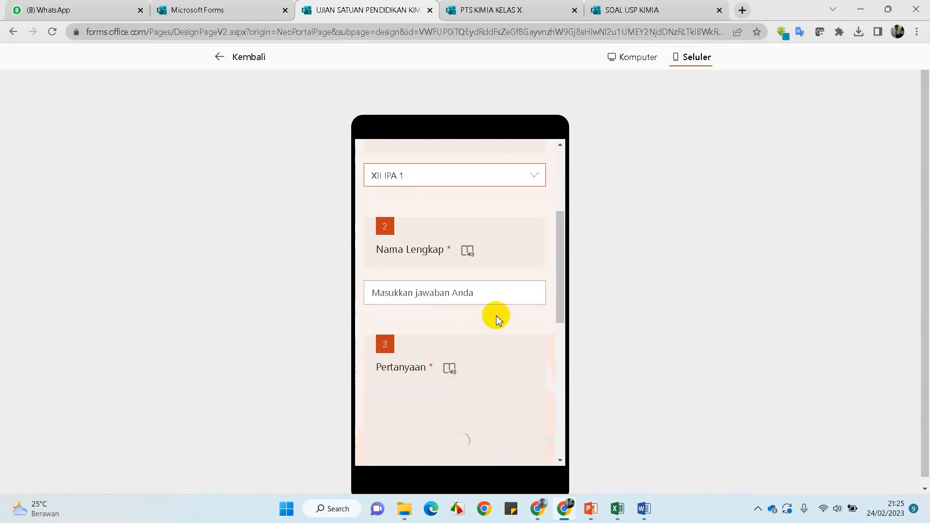
left_click(480, 296)
scroll(480, 315, "down", 6)
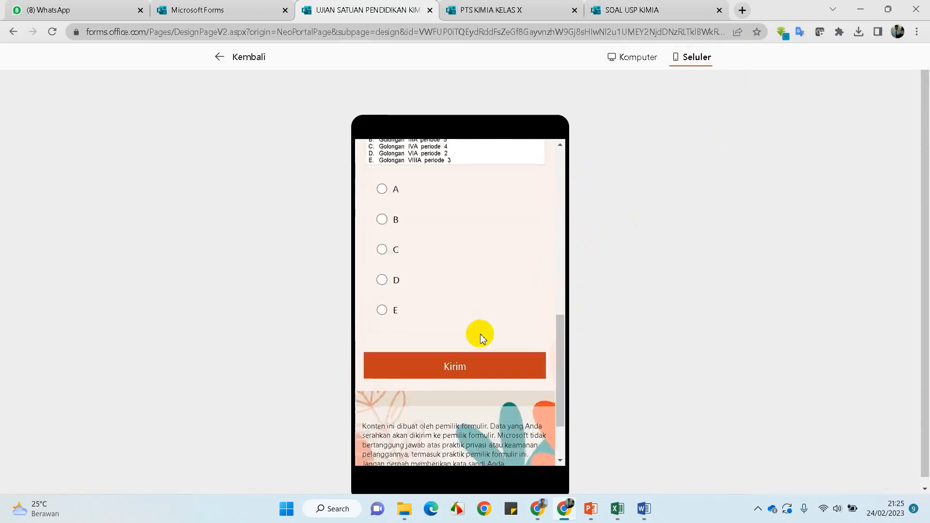
scroll(477, 332, "up", 4)
scroll(377, 363, "down", 3)
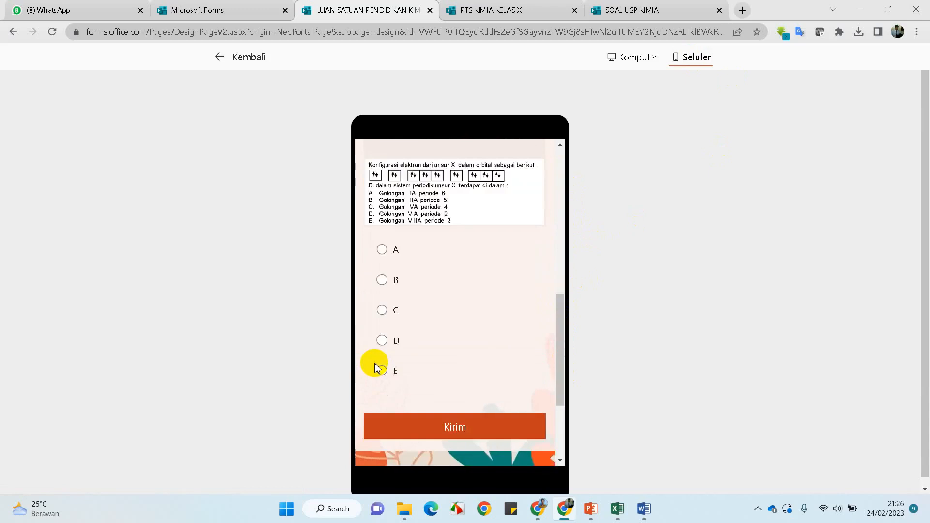
scroll(377, 364, "up", 6)
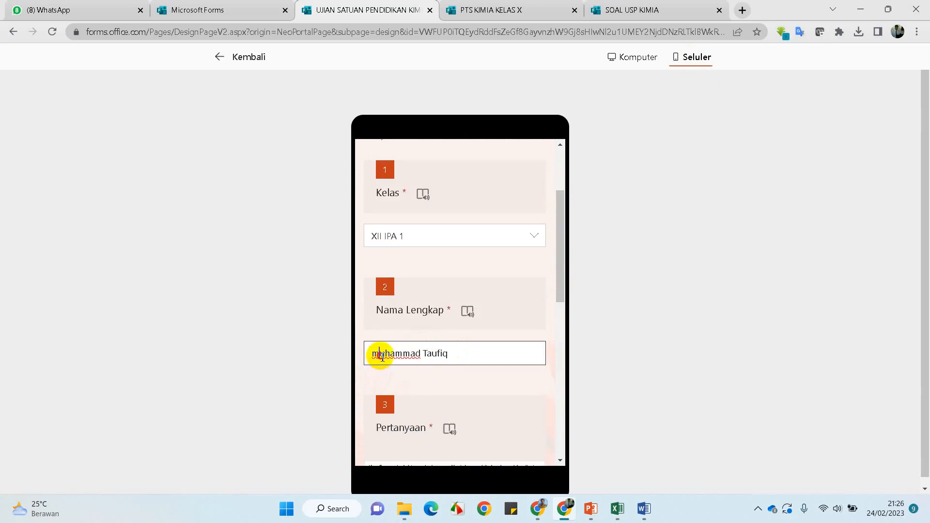
scroll(424, 308, "down", 4)
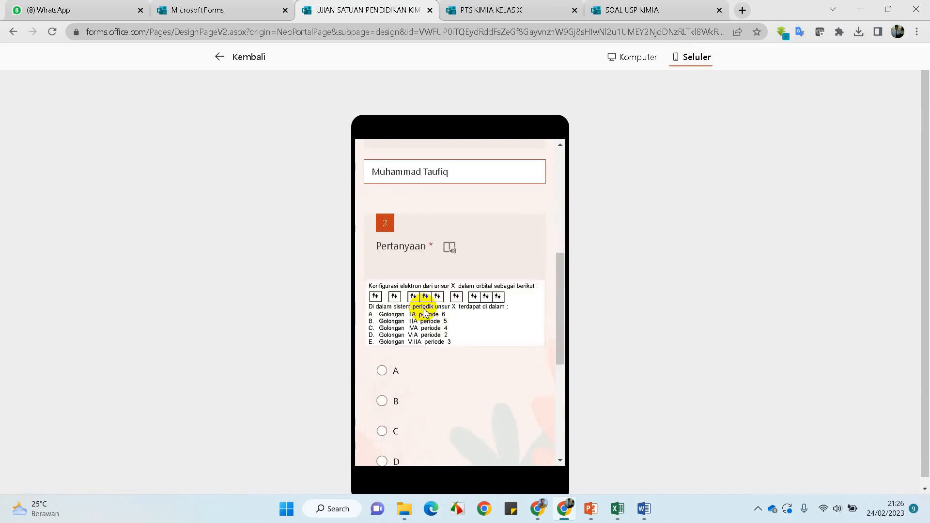
scroll(424, 319, "down", 3)
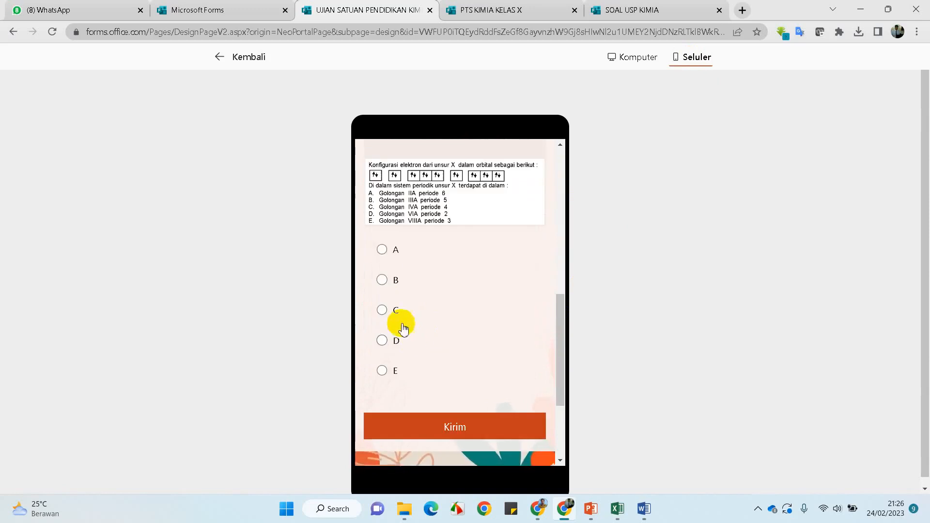
Answer question 3 with A and submit, which returns the 'Maaf, terjadi kesalahan' error
left_click(382, 250)
left_click(469, 426)
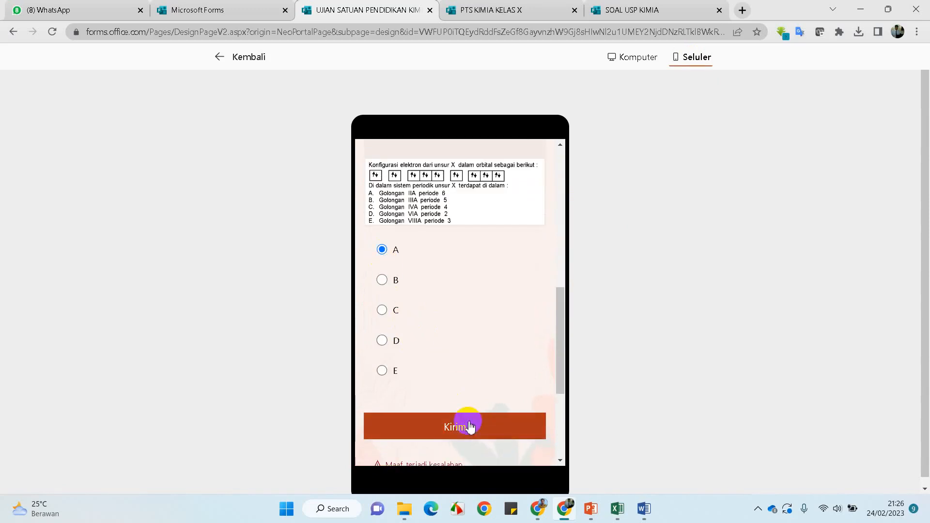
scroll(489, 361, "down", 4)
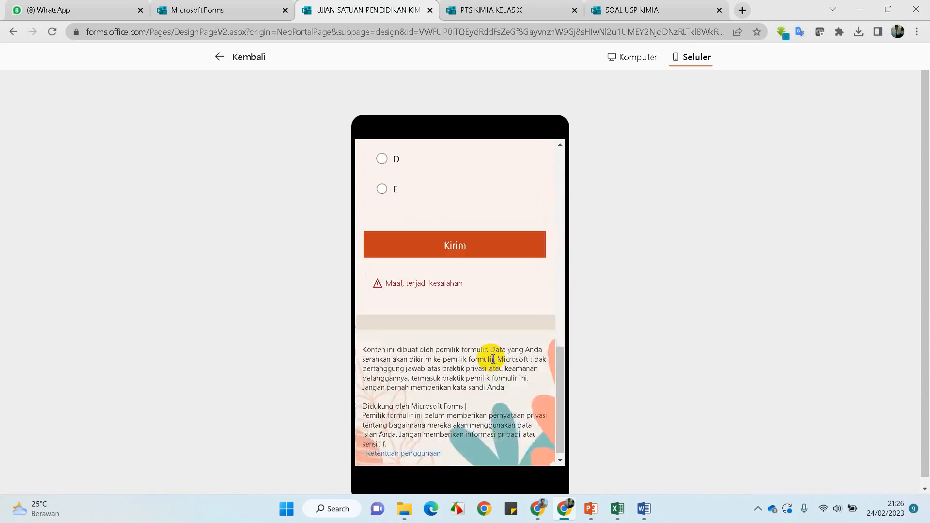
scroll(491, 360, "up", 6)
scroll(493, 359, "up", 5)
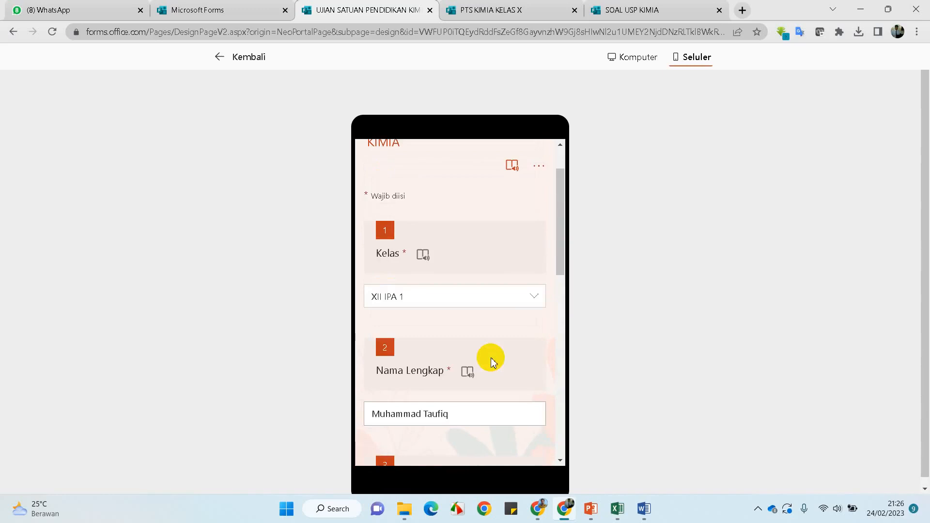
scroll(492, 362, "up", 1)
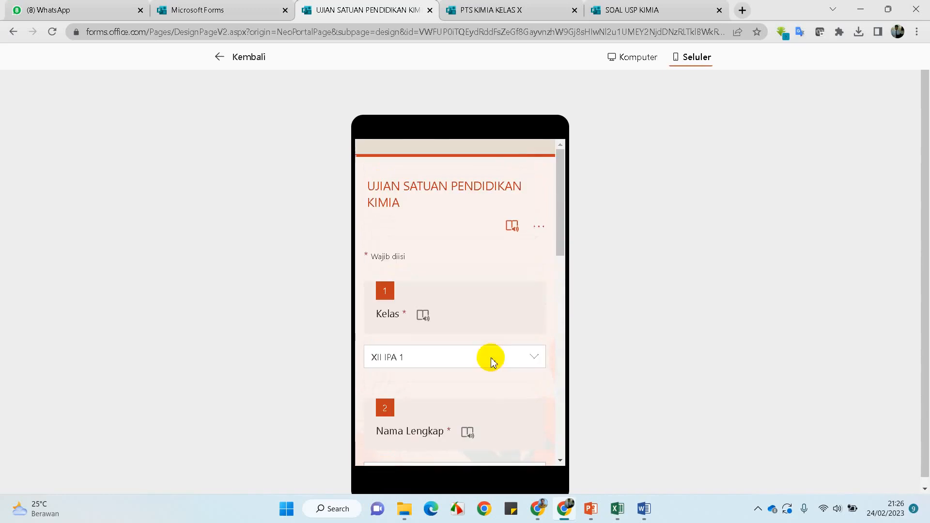
Leave the preview for the Pertanyaan editor and select question 3
left_click(248, 65)
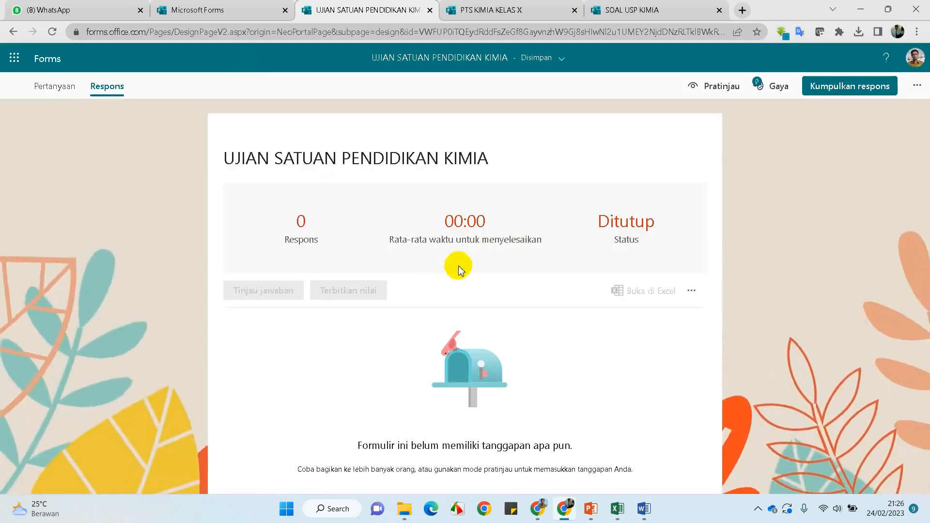
left_click(51, 87)
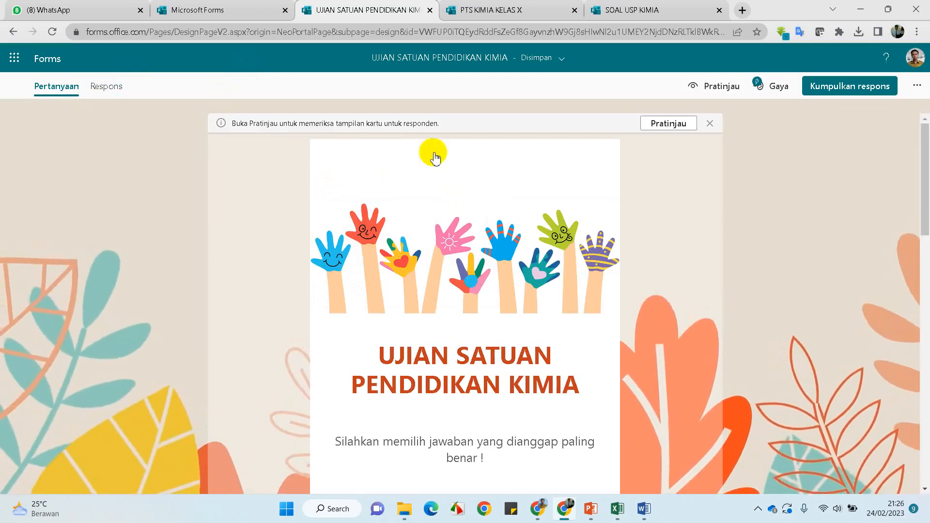
scroll(552, 294, "down", 4)
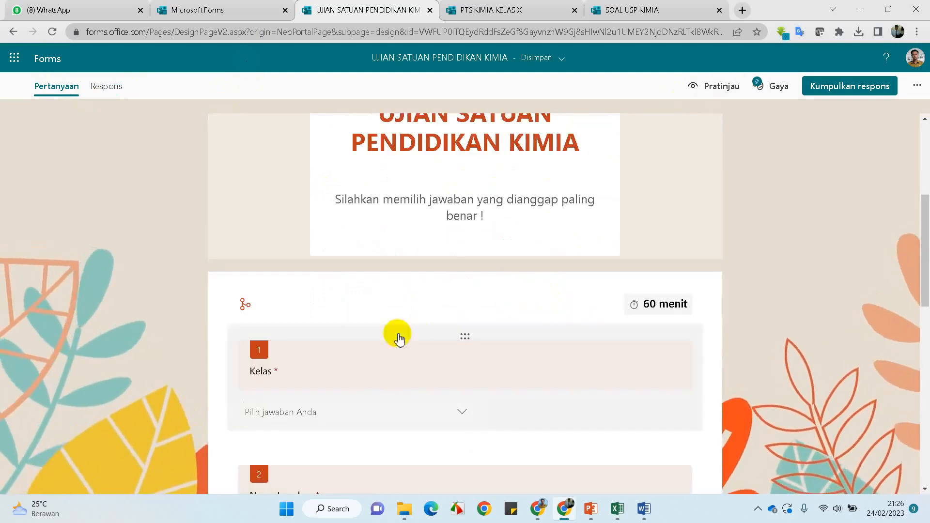
scroll(382, 352, "down", 5)
scroll(381, 353, "down", 7)
left_click(362, 186)
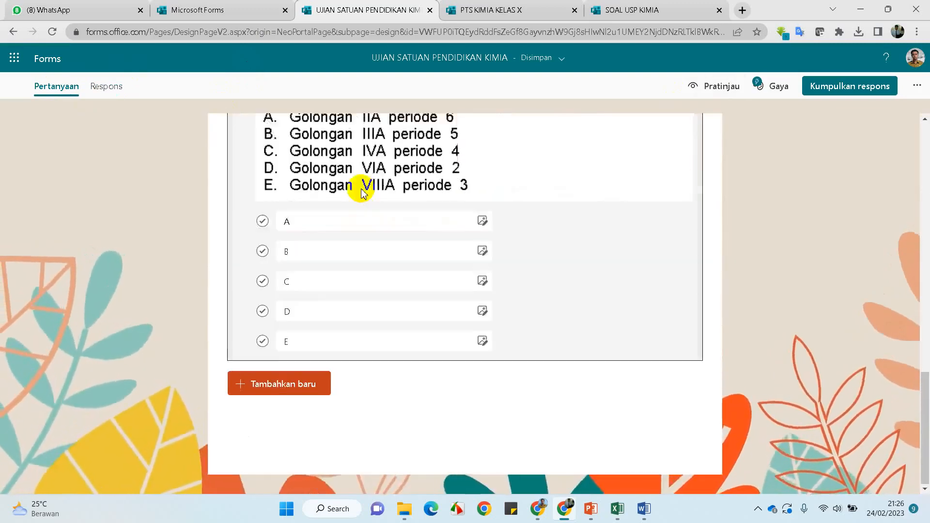
Set question 3's Poin value to 10
scroll(383, 234, "down", 5)
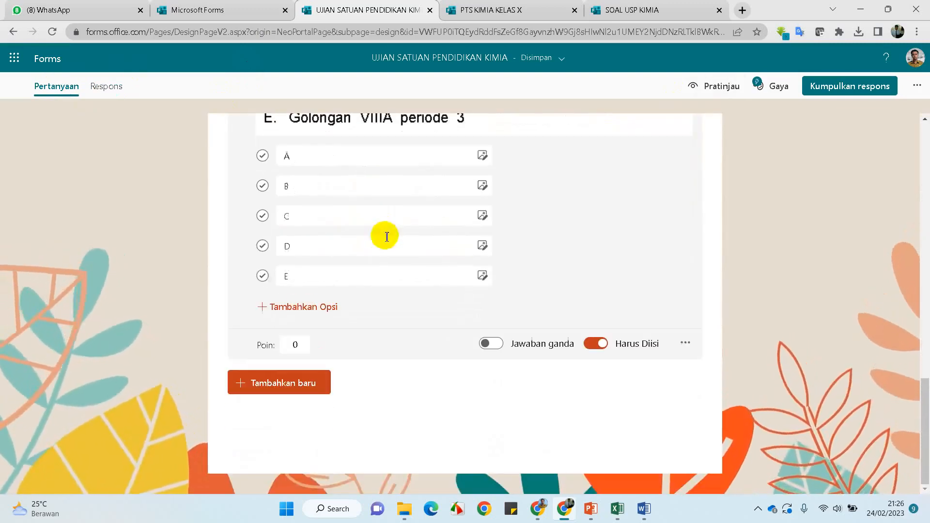
left_click(293, 344)
type("1")
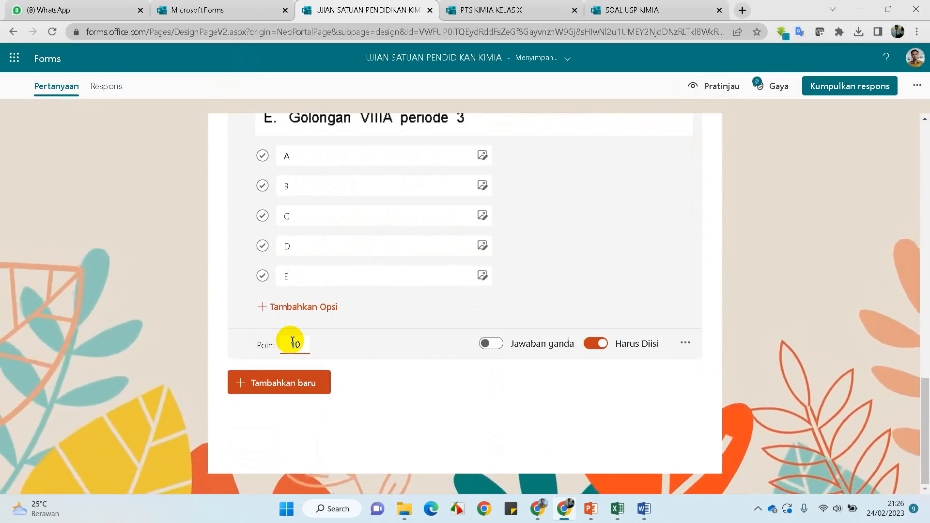
scroll(425, 295, "up", 3)
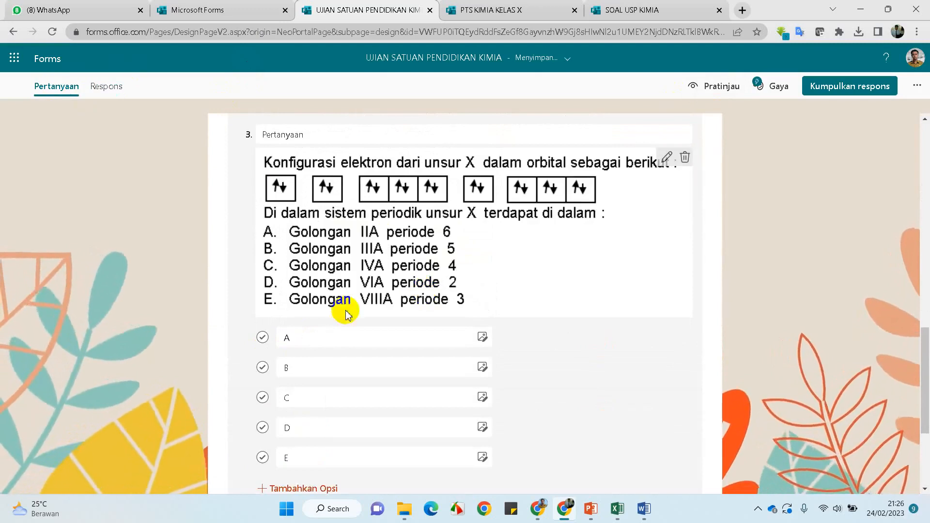
scroll(268, 326, "down", 1)
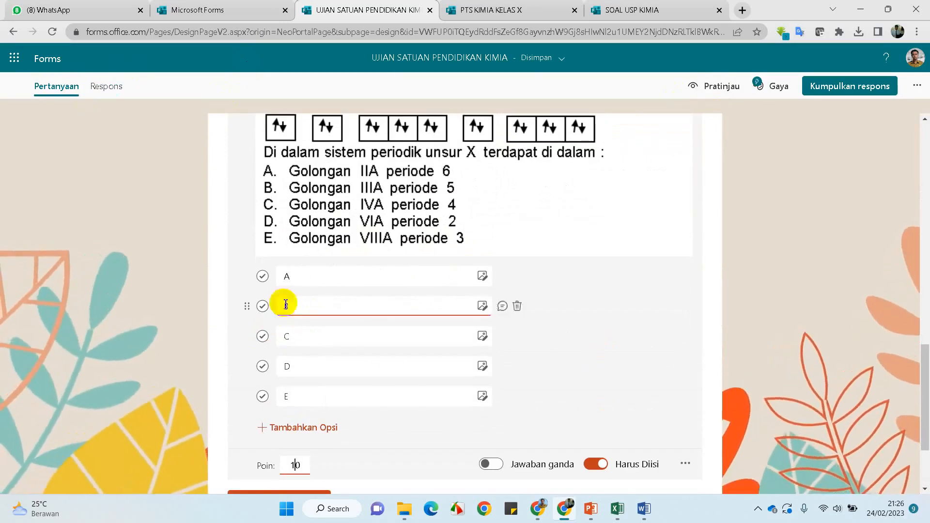
After checking the exam document in Word, mark option E as question 3's correct answer
left_click(642, 515)
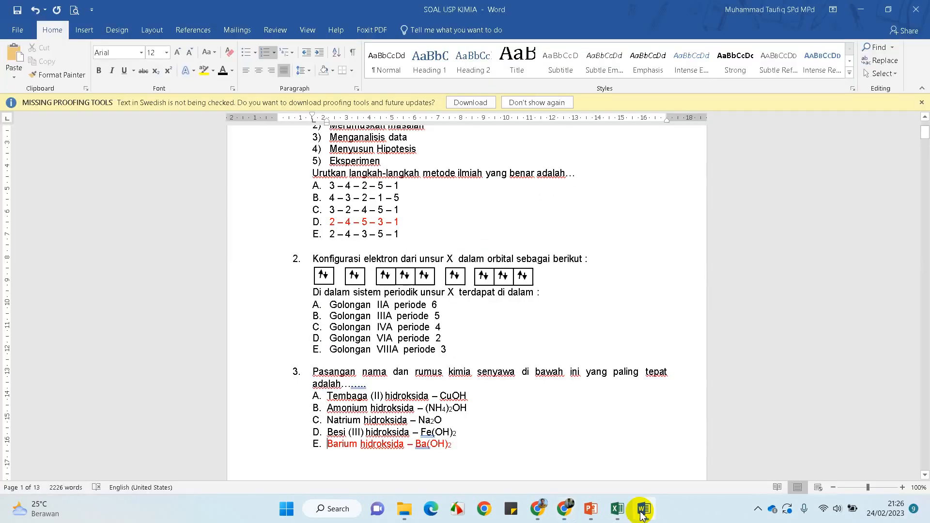
left_click(642, 513)
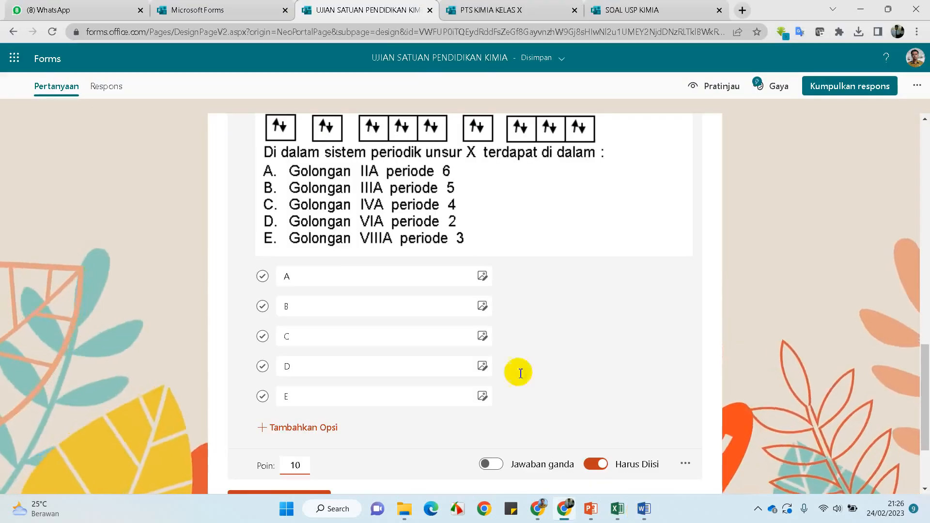
left_click(265, 398)
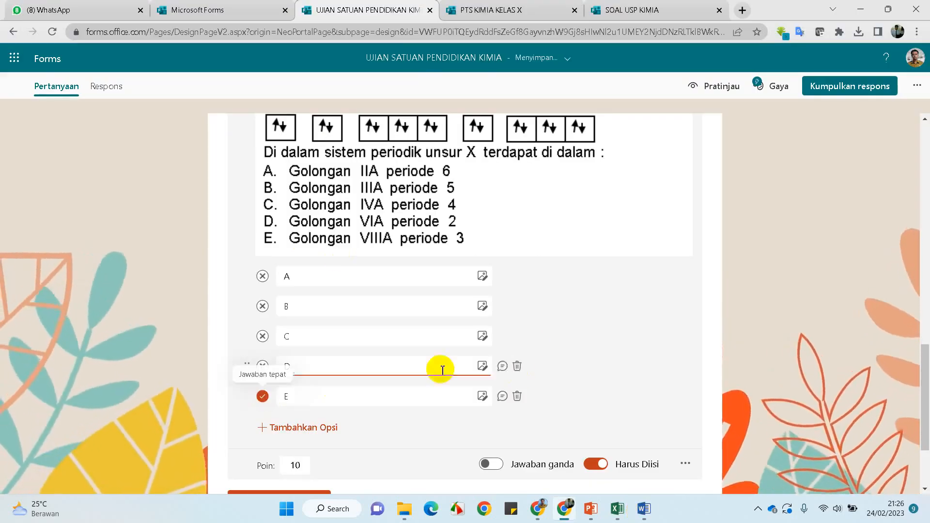
scroll(544, 339, "down", 3)
scroll(546, 341, "up", 15)
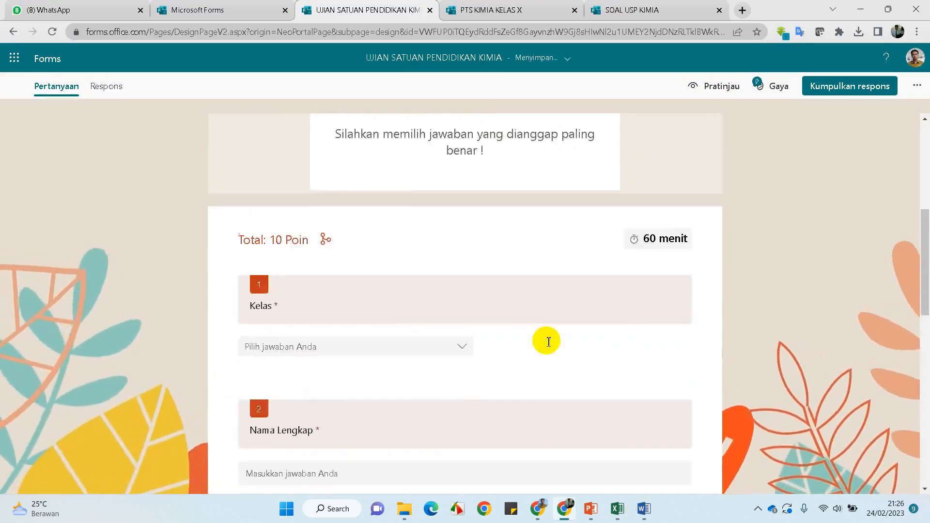
left_click(708, 88)
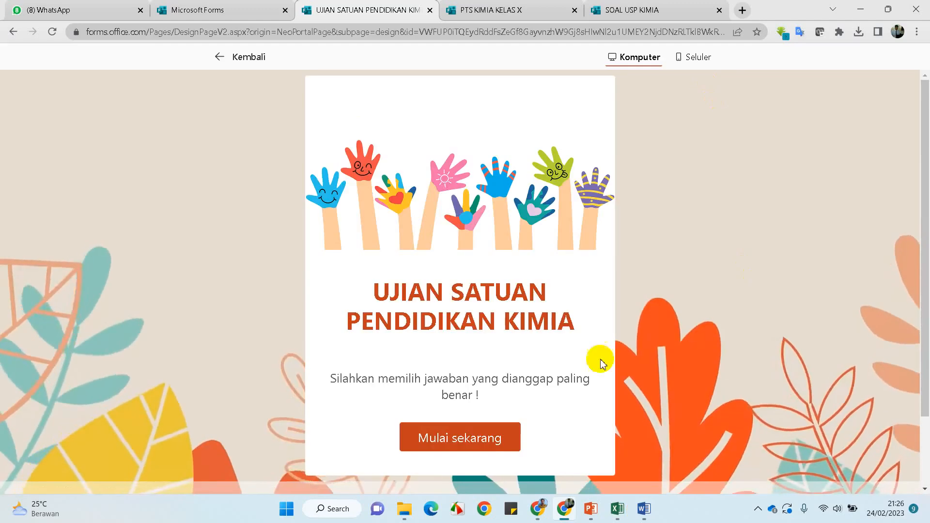
In the desktop preview, choose XII IPA 1, enter the student's full name, pick E and submit
left_click(483, 439)
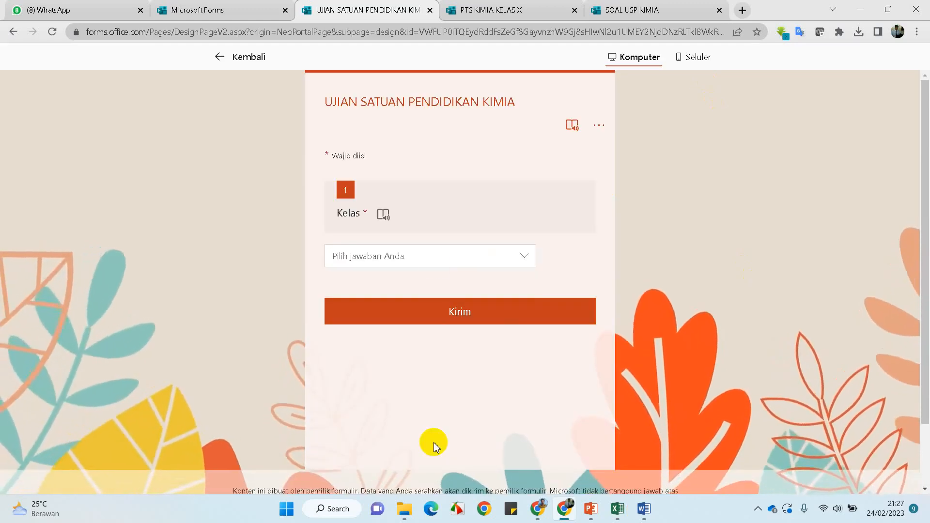
left_click(432, 256)
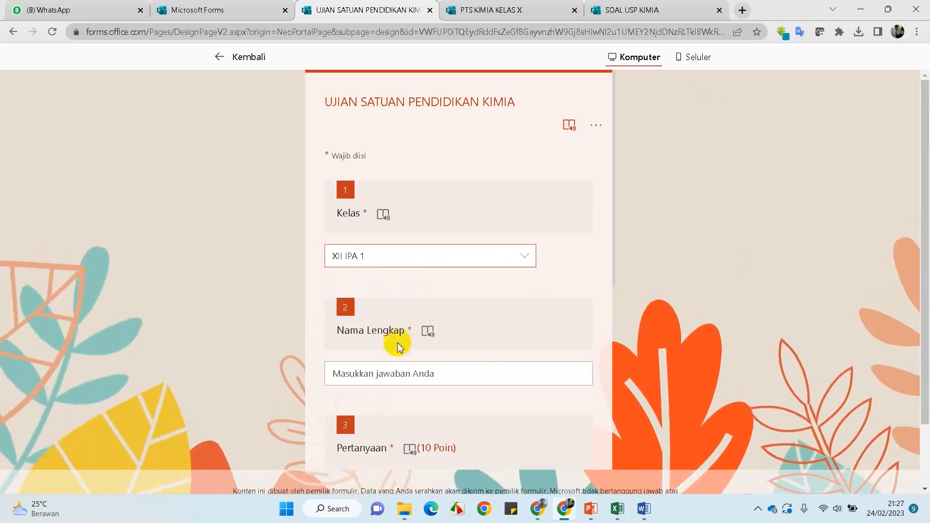
left_click(389, 383)
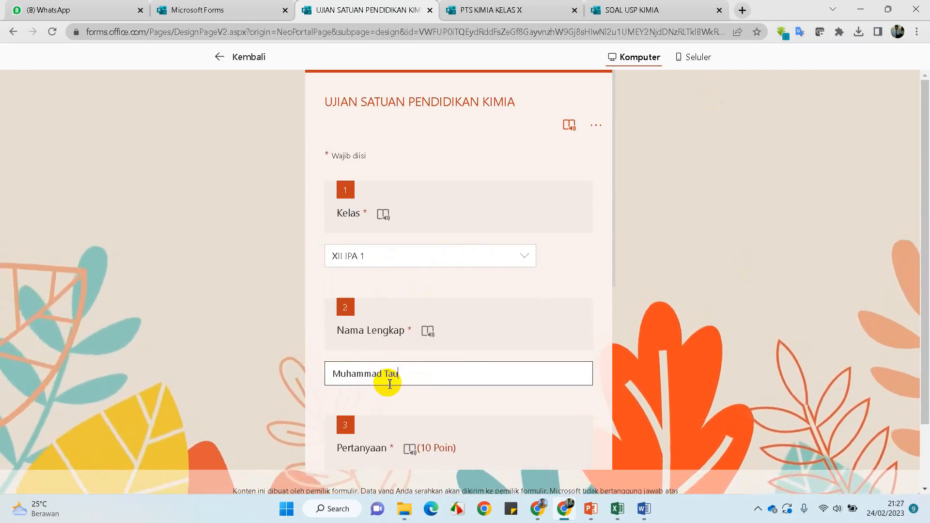
scroll(410, 383, "down", 7)
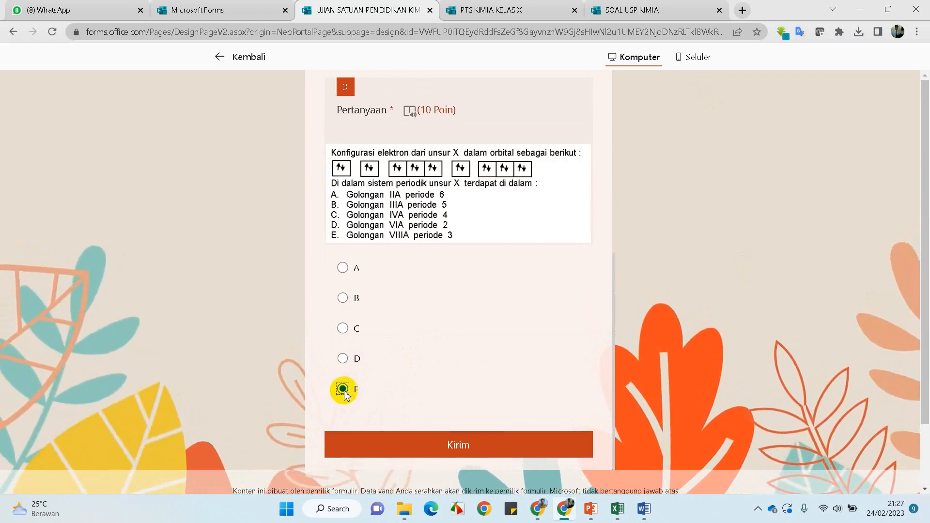
left_click(415, 444)
left_click(416, 447)
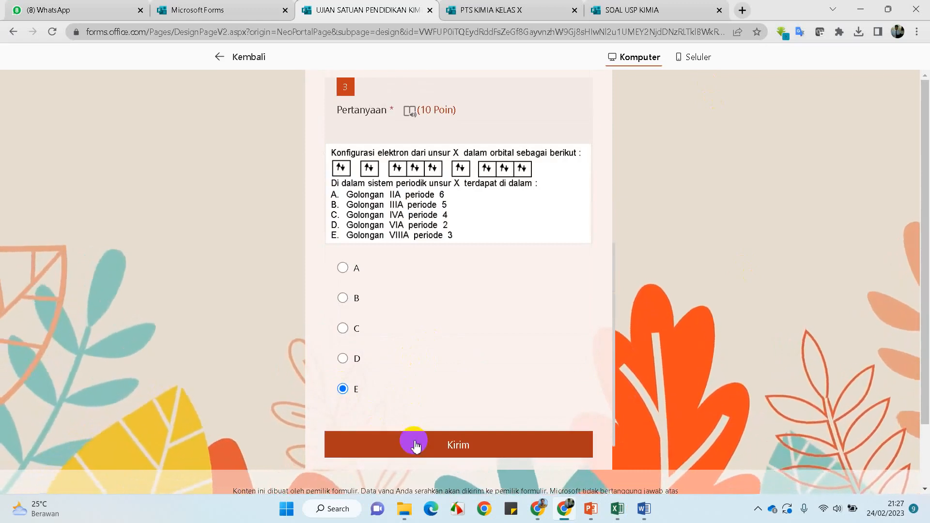
scroll(426, 387, "up", 5)
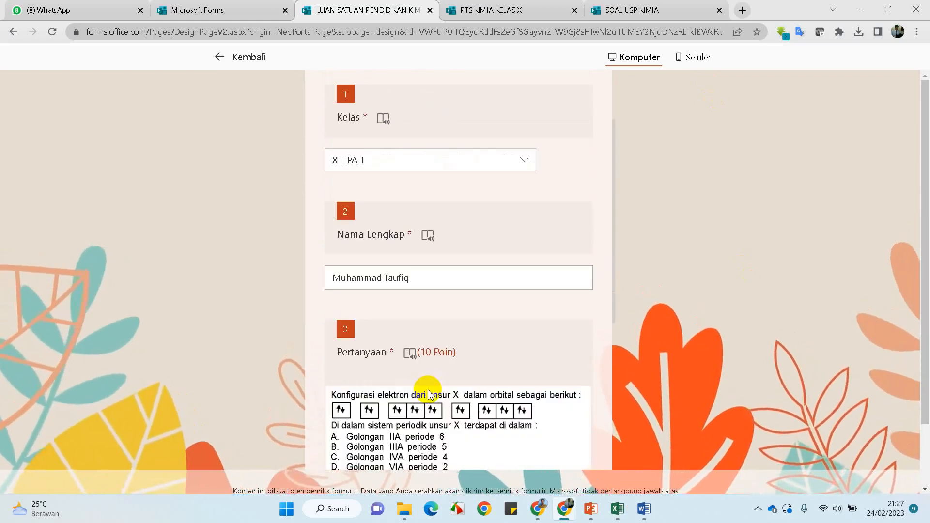
scroll(427, 390, "down", 6)
left_click(426, 391)
scroll(427, 391, "up", 8)
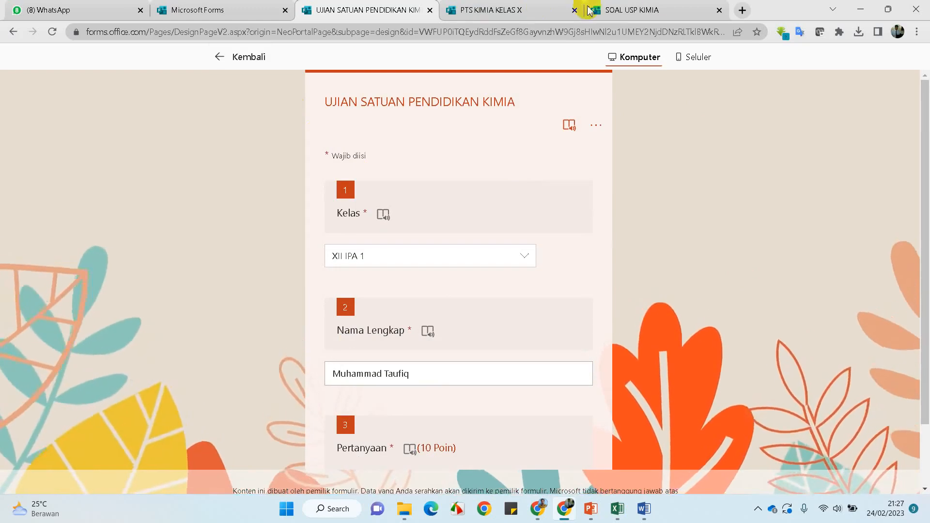
Close the extra SOAL USP KIMIA tab and reopen the UJIAN SATUAN PENDIDIKAN KIMIA preview
left_click(665, 11)
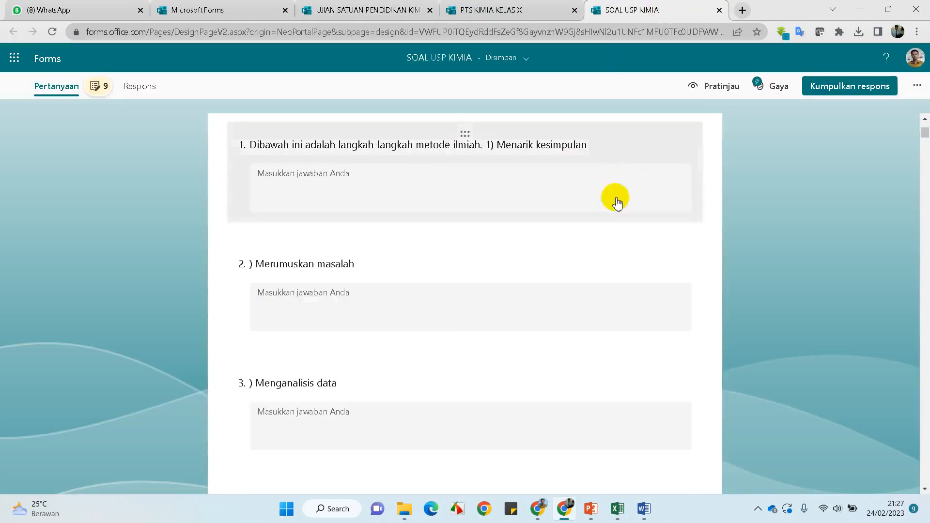
scroll(615, 199, "up", 3)
left_click(719, 10)
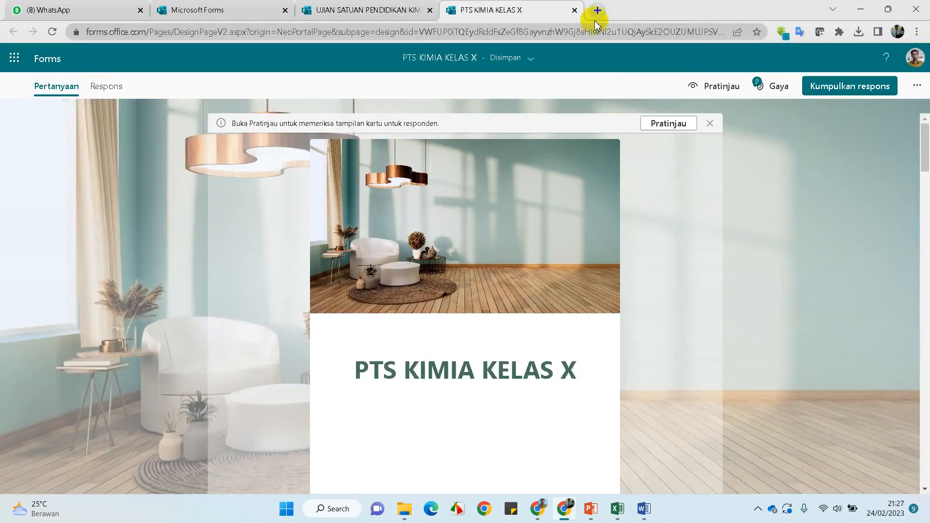
left_click(370, 12)
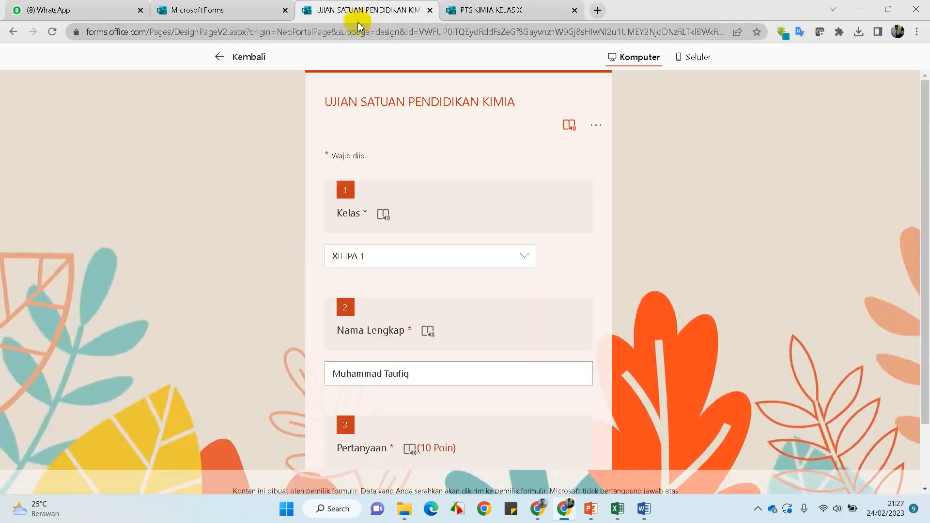
left_click(221, 53)
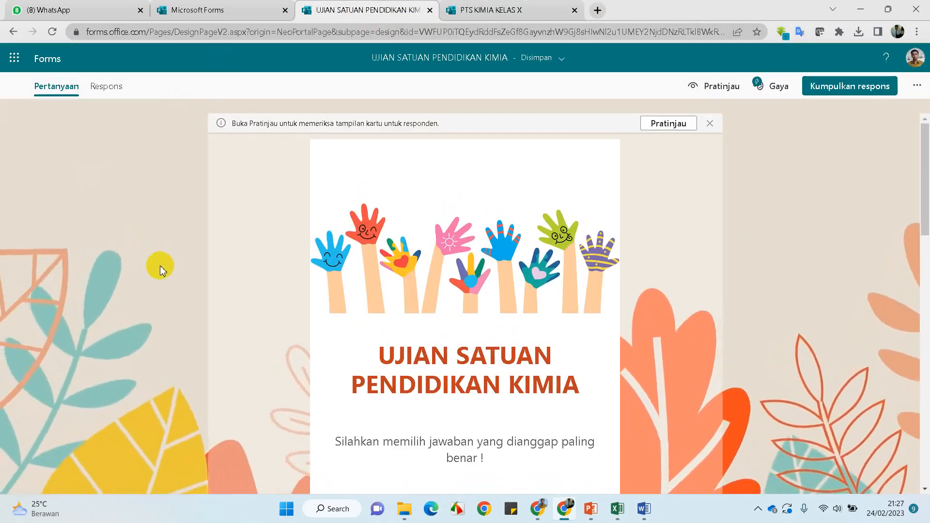
left_click(677, 124)
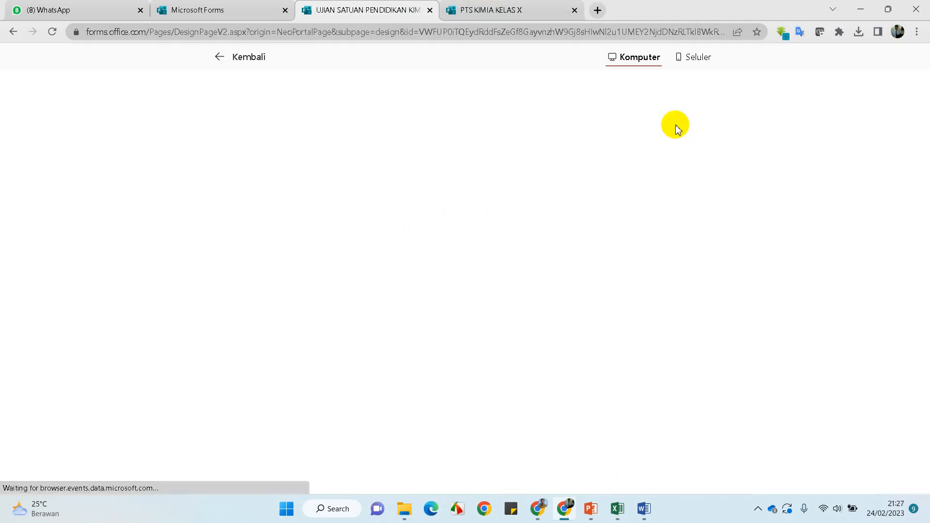
Start the preview, choose class XII IPA 1 and type the student's full name
left_click(455, 435)
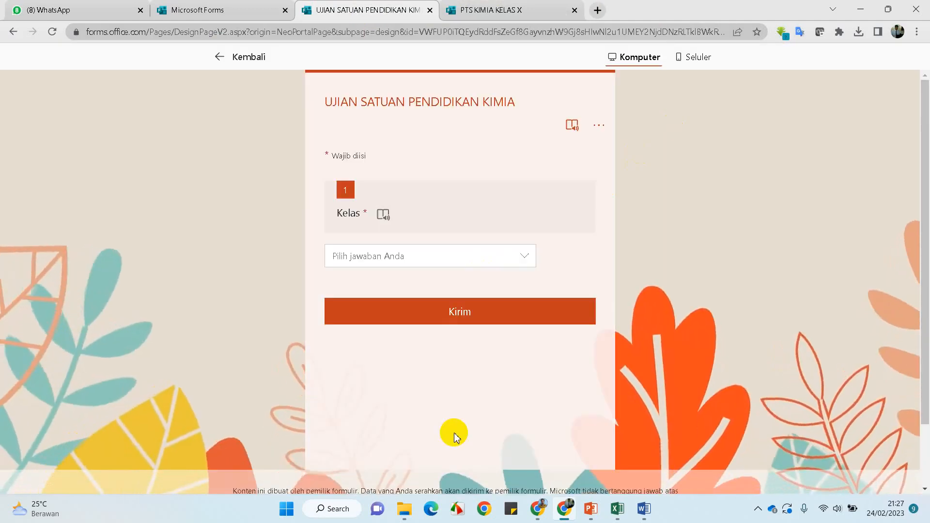
left_click(523, 258)
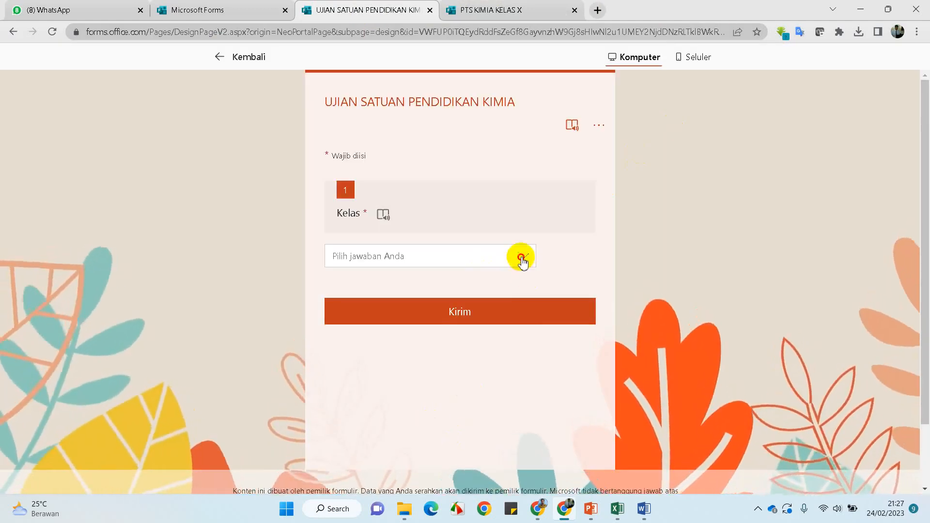
left_click(382, 280)
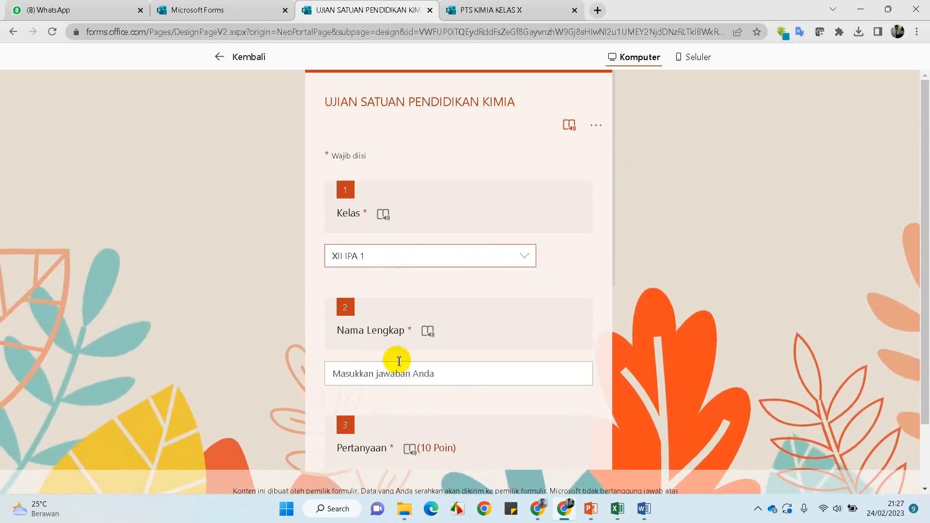
left_click(402, 378)
type("Taufiq")
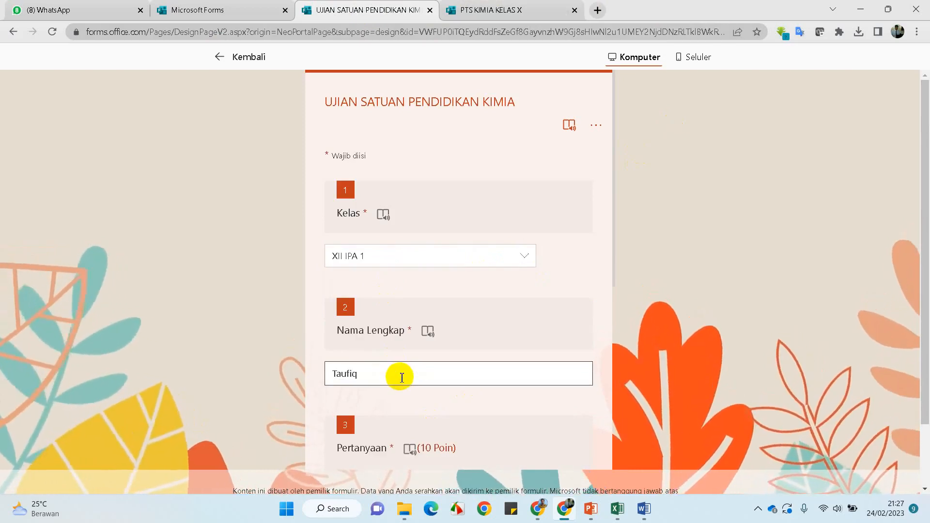
Answer question 3 with E, submit the response and return to the form editor
scroll(401, 378, "down", 4)
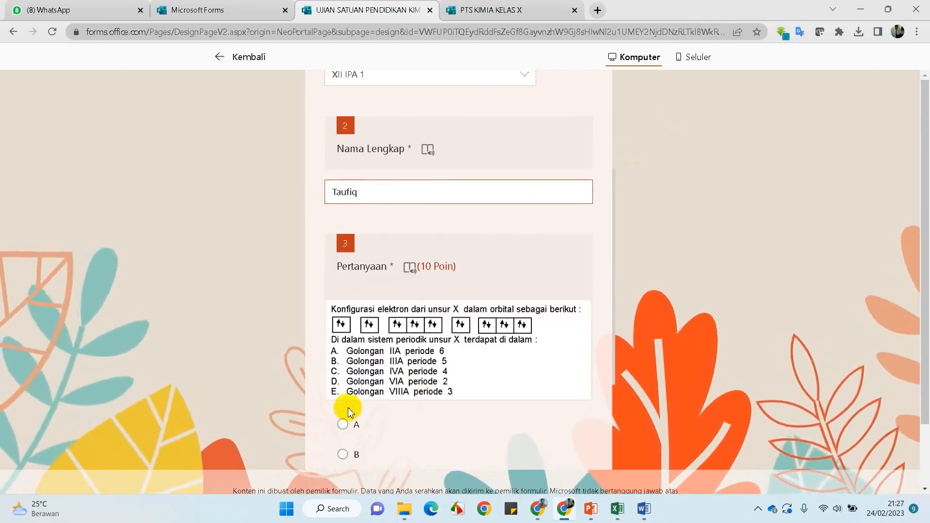
scroll(345, 417, "down", 3)
left_click(344, 389)
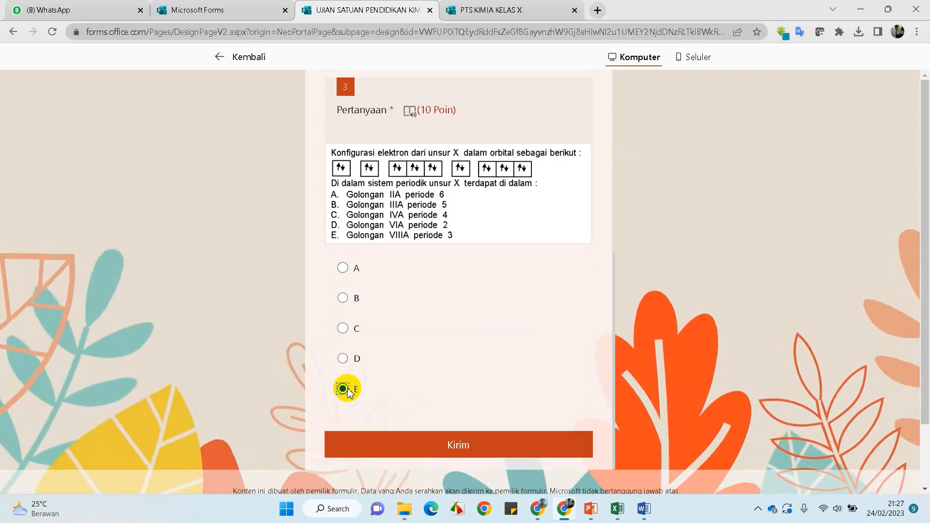
left_click(411, 451)
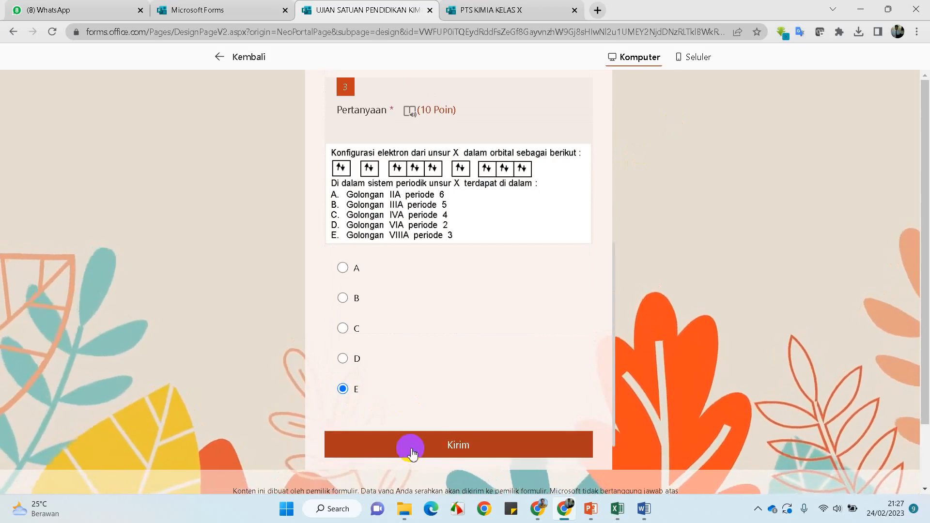
scroll(420, 369, "up", 6)
scroll(421, 358, "up", 3)
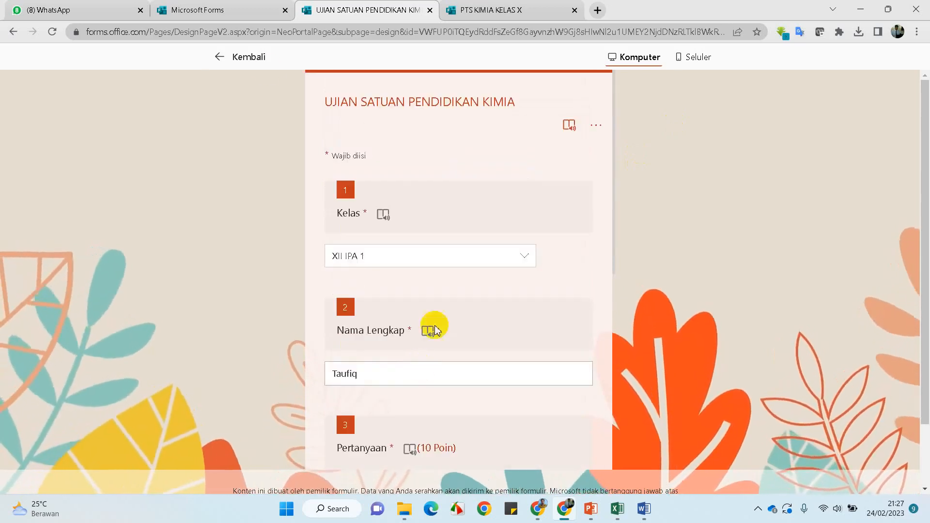
left_click(222, 58)
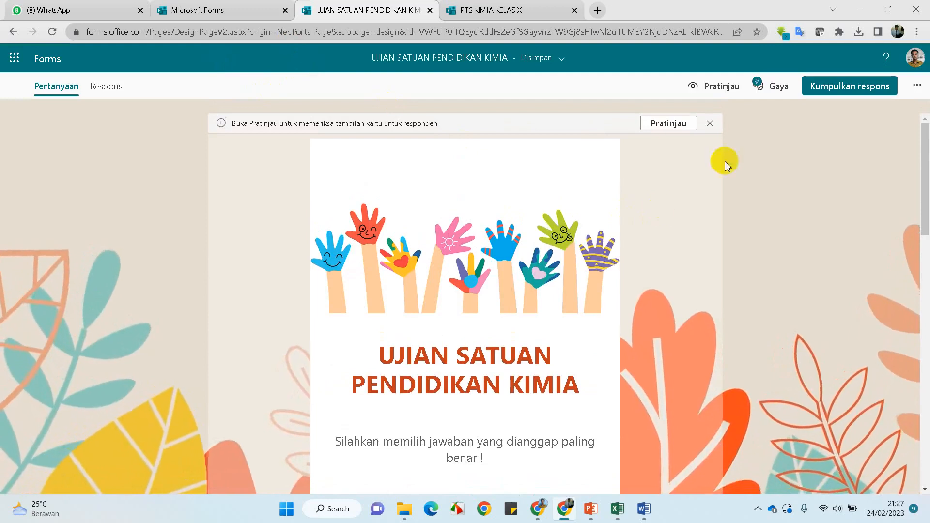
Dismiss the Pratinjau tip bar and view the responses summary showing 0 responses
left_click(707, 124)
left_click(108, 89)
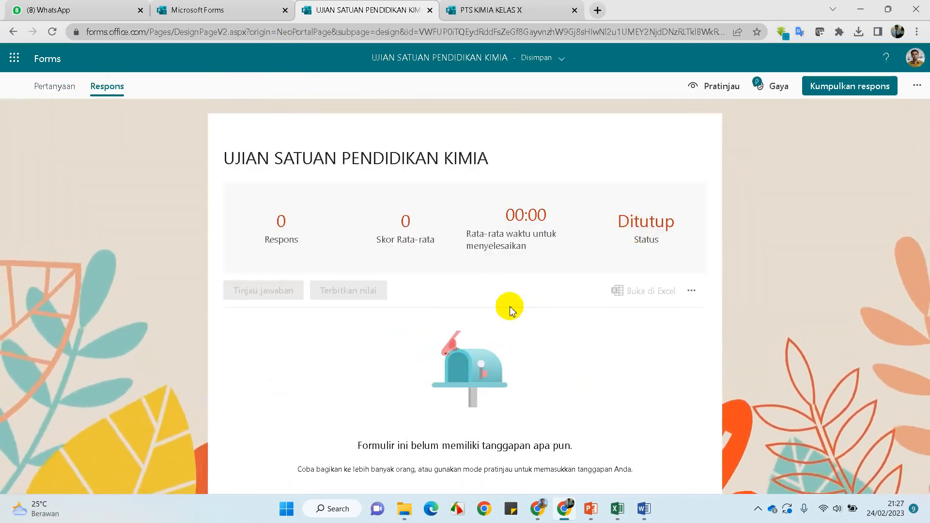
Untick Tanggal mulai and Tanggal selesai in Pengaturan so the quiz turns Aktif
left_click(918, 88)
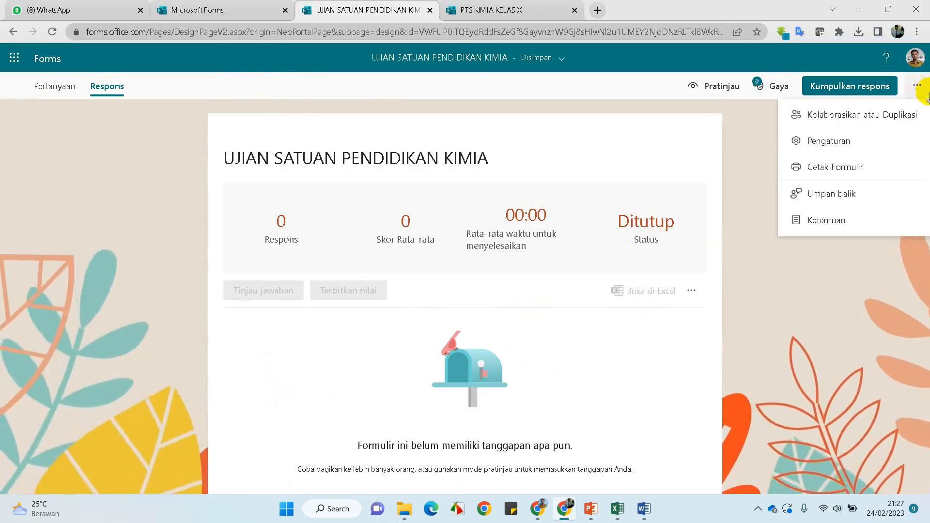
left_click(861, 143)
scroll(805, 334, "down", 3)
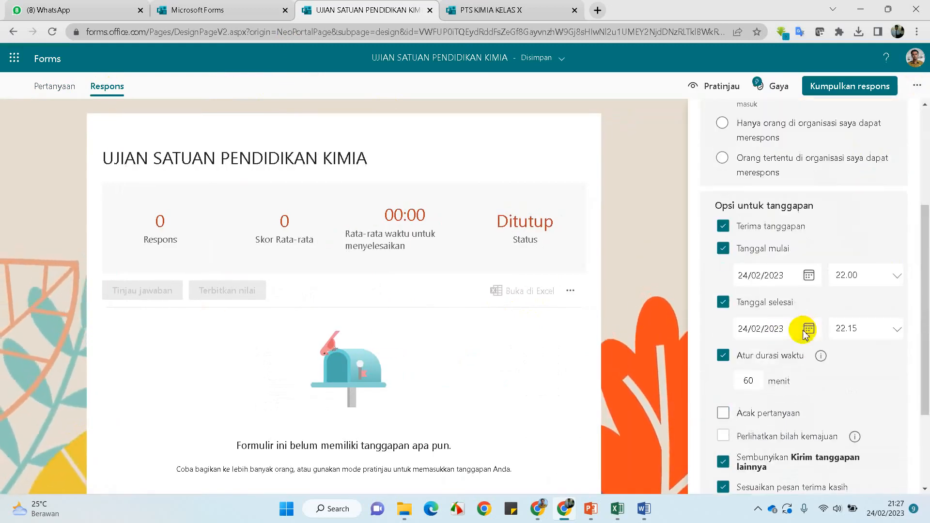
left_click(724, 251)
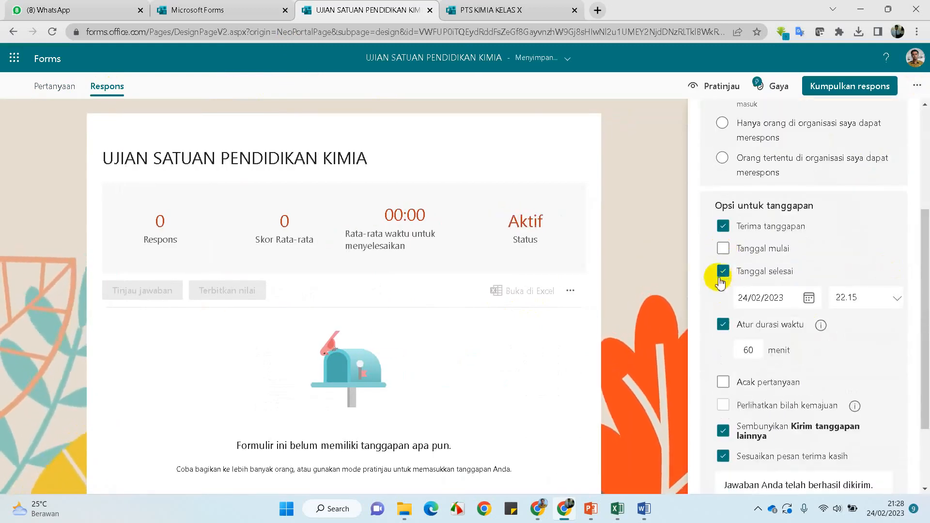
left_click(722, 274)
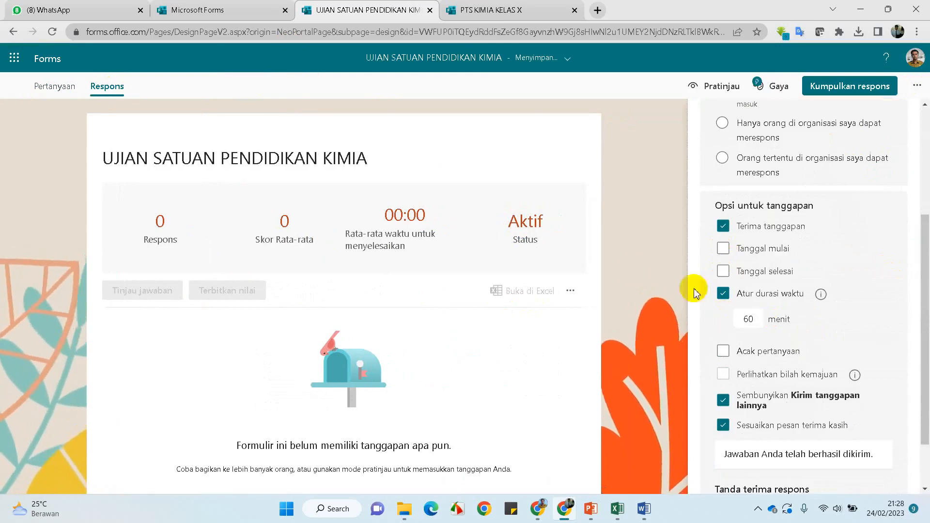
left_click(633, 274)
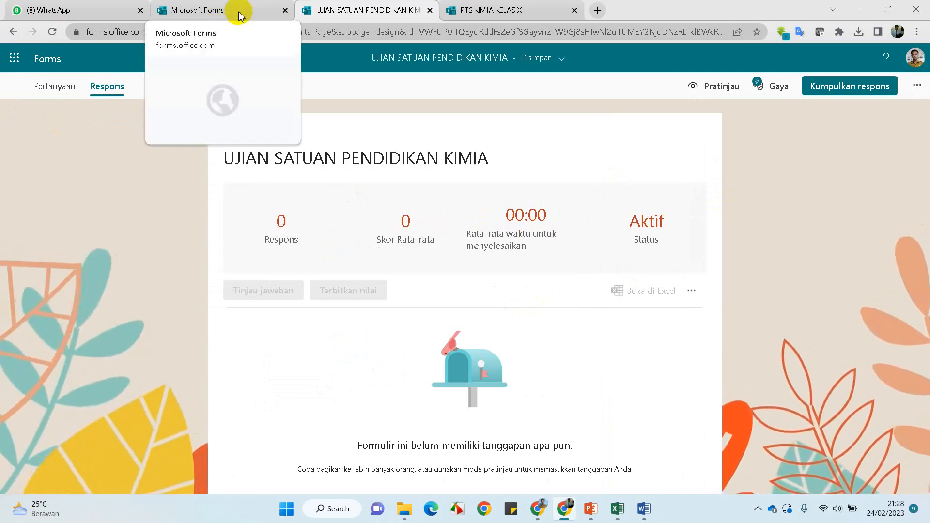
left_click(49, 91)
Reopen the respondent preview and start the 60-minute timed attempt
scroll(498, 369, "down", 5)
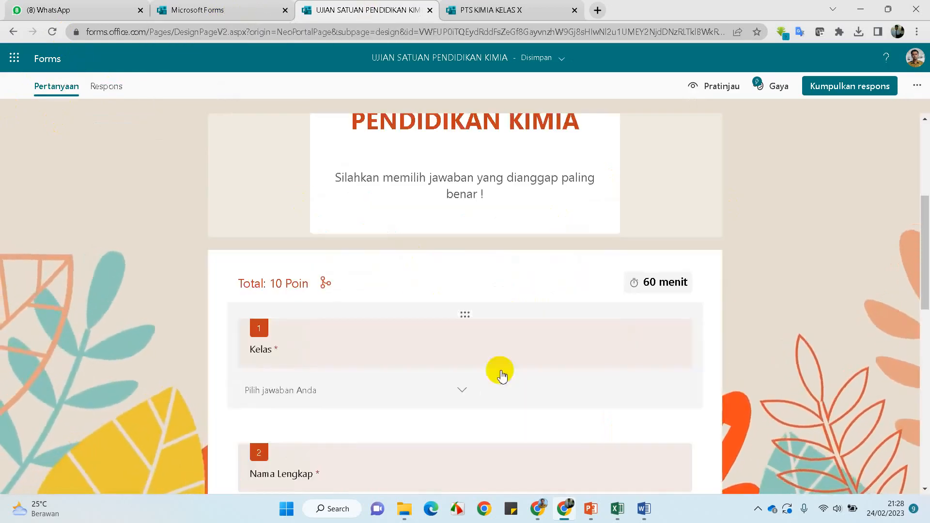
left_click(726, 90)
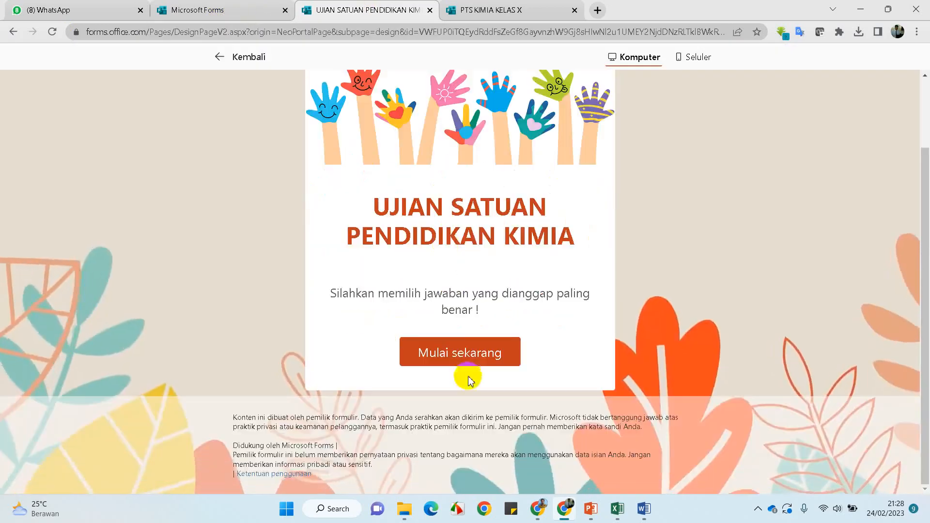
left_click(476, 352)
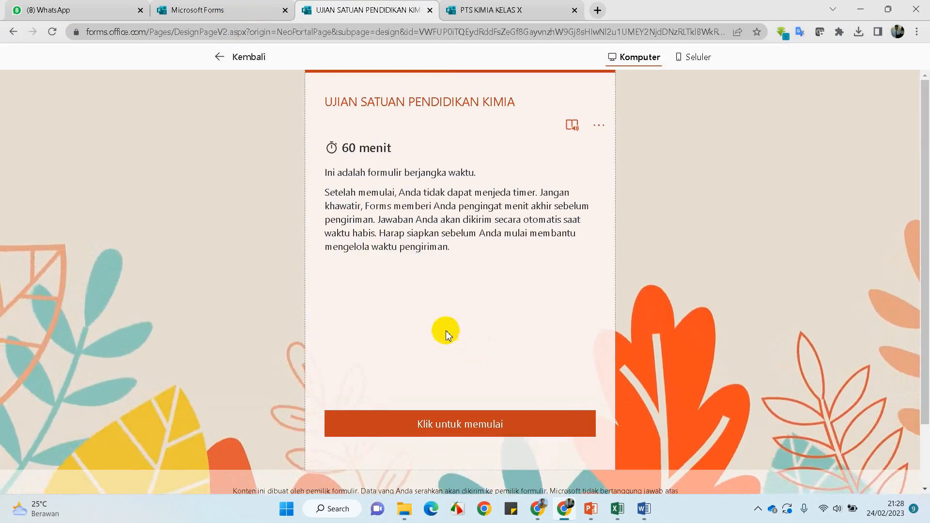
left_click(224, 57)
scroll(467, 383, "down", 6)
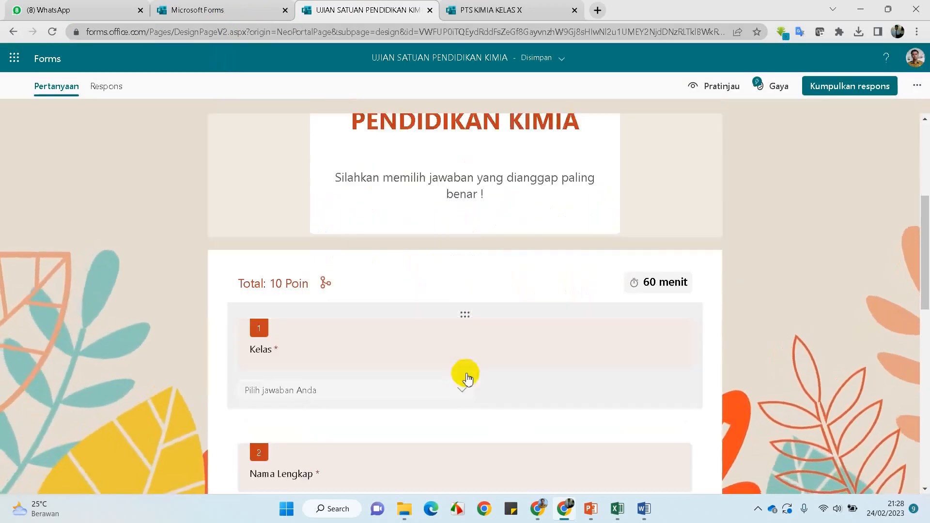
scroll(464, 339, "up", 5)
left_click(697, 84)
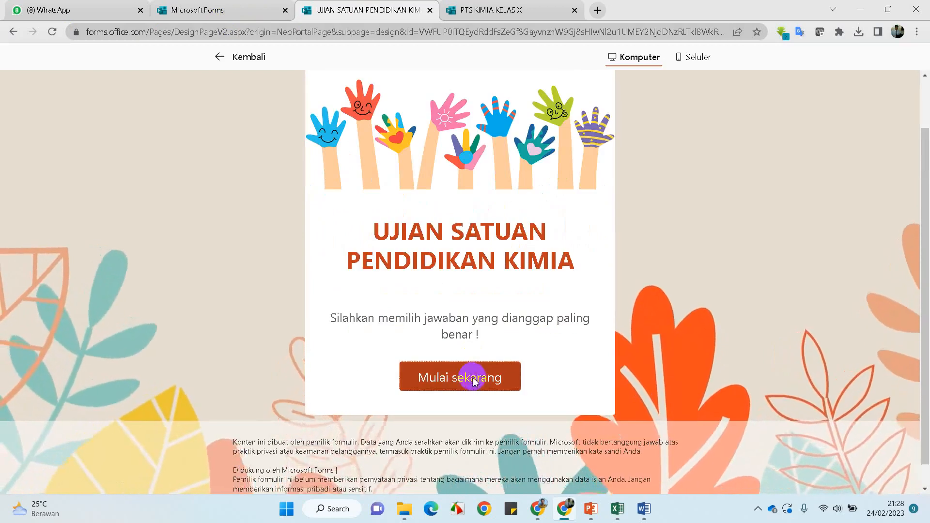
left_click(475, 380)
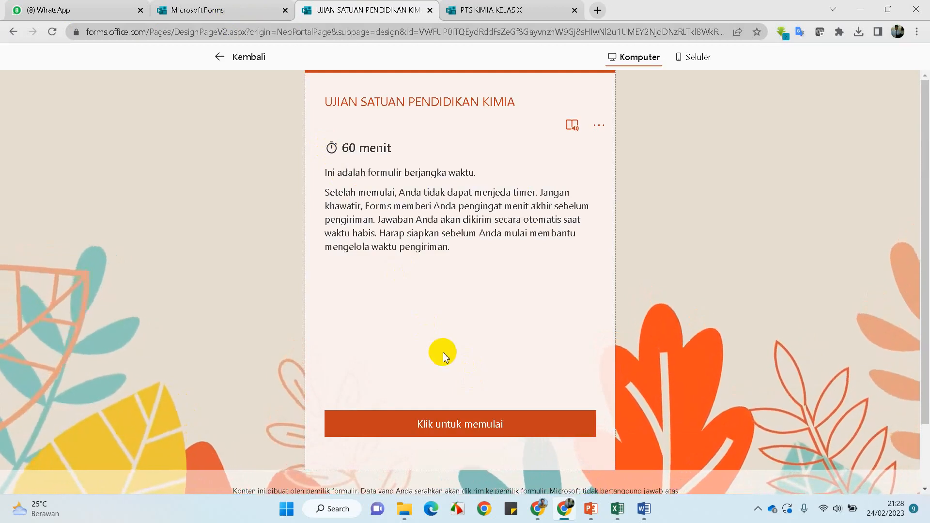
left_click(438, 426)
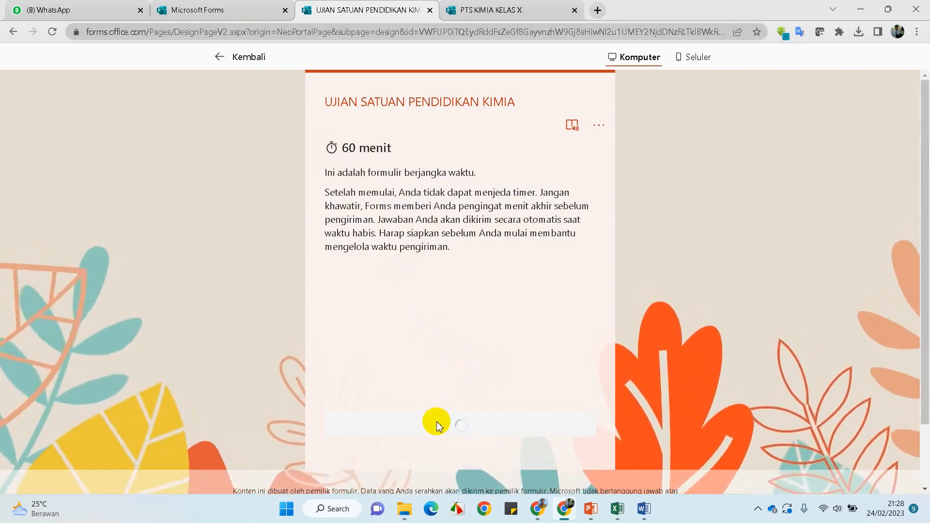
Choose class XII IPA 1, submit, and view the 10/10 result before returning to the editor
left_click(436, 290)
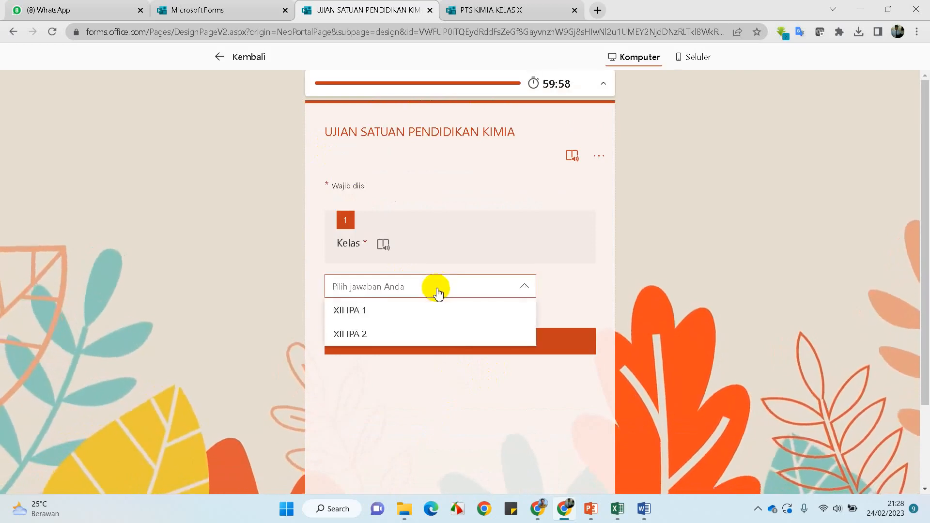
left_click(387, 312)
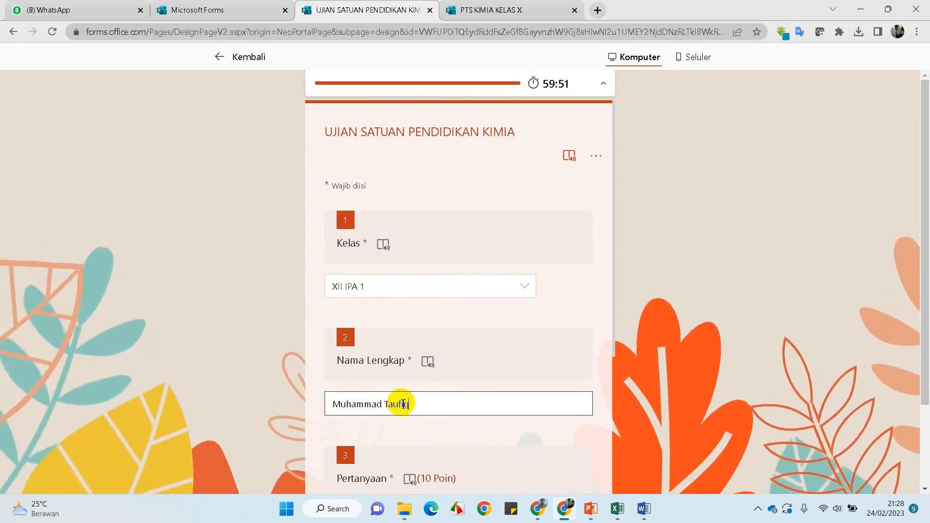
scroll(404, 403, "down", 5)
scroll(443, 298, "down", 2)
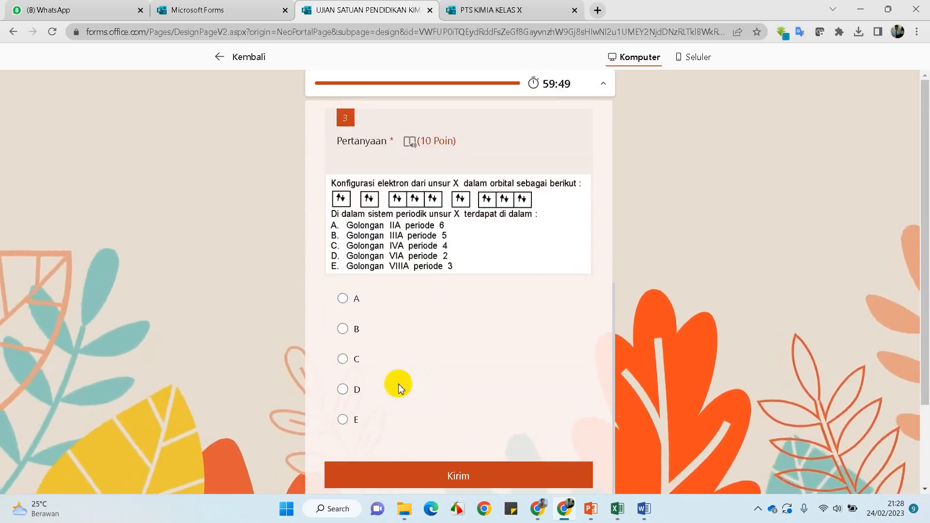
scroll(472, 348, "down", 2)
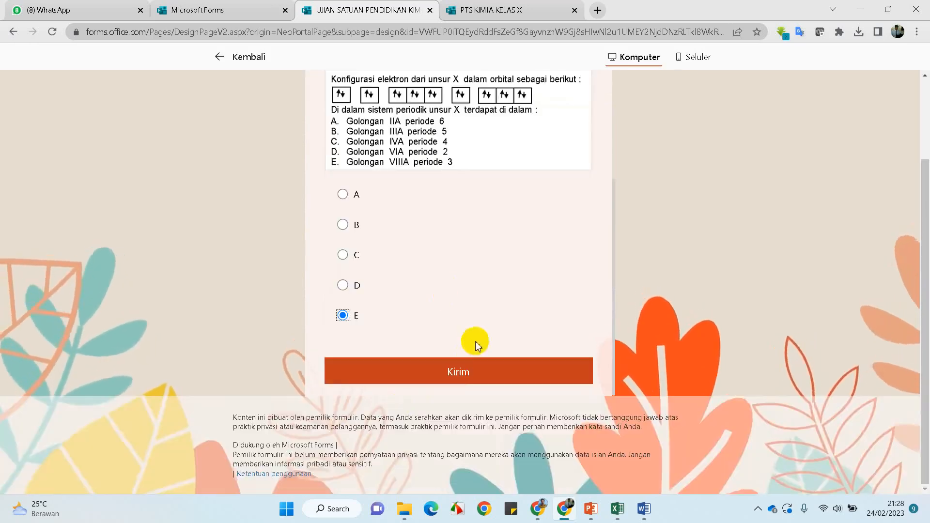
left_click(451, 380)
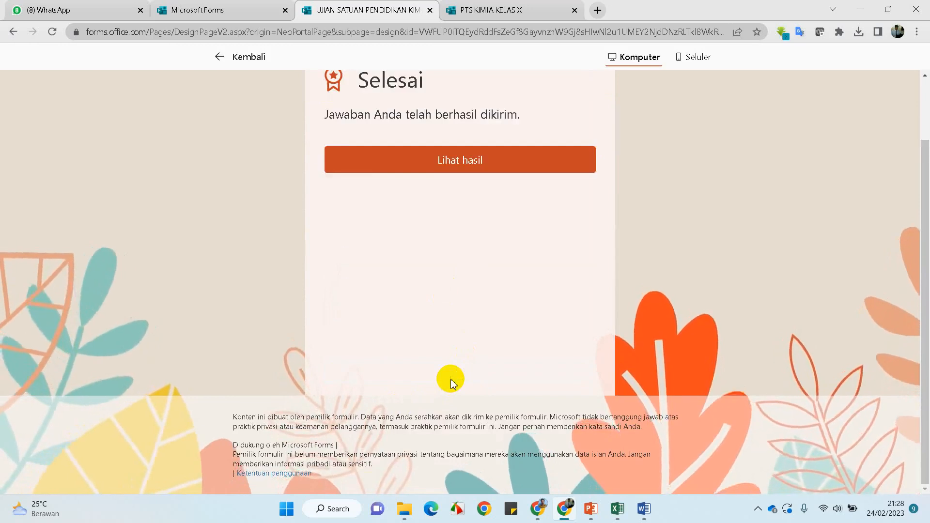
left_click(468, 234)
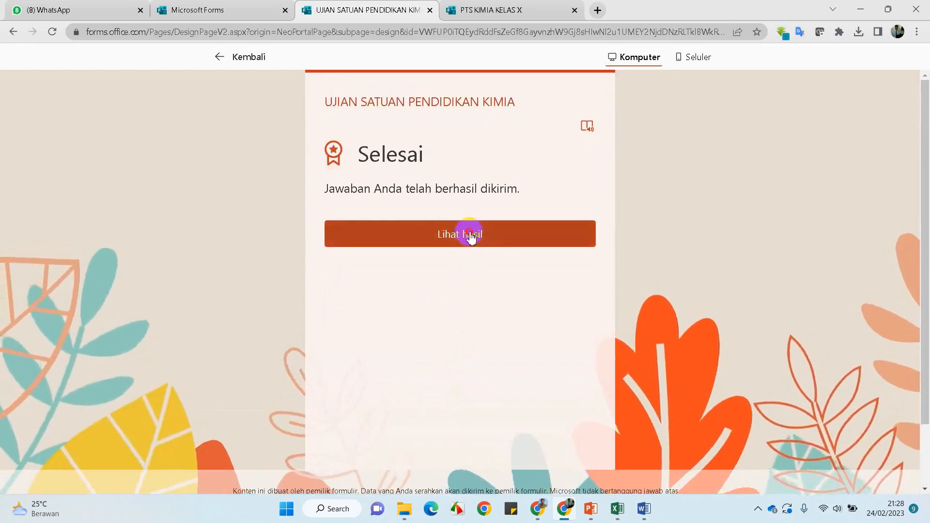
scroll(469, 231, "down", 8)
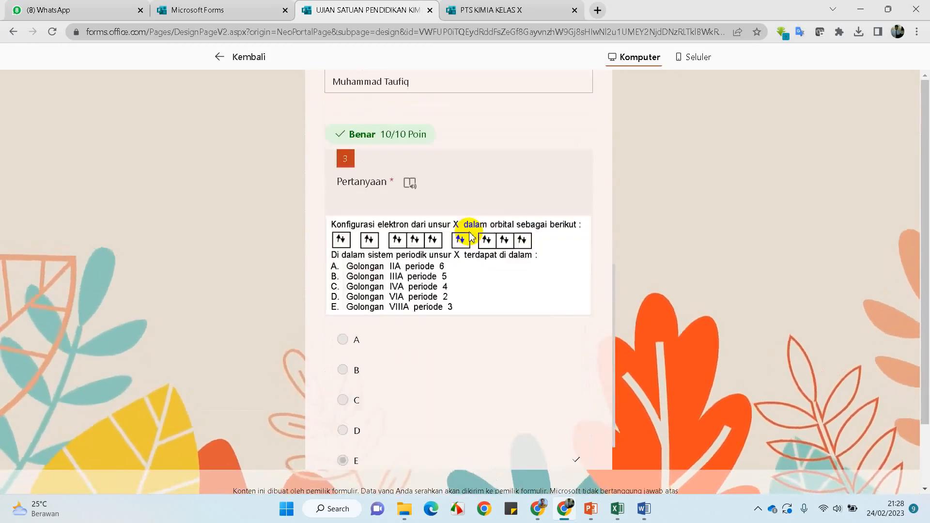
scroll(468, 232, "up", 5)
scroll(469, 234, "up", 5)
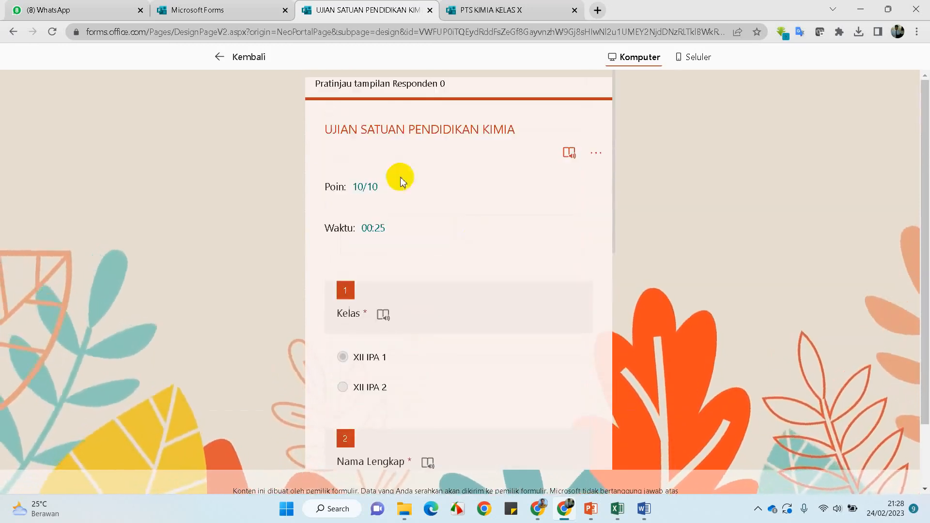
left_click(228, 61)
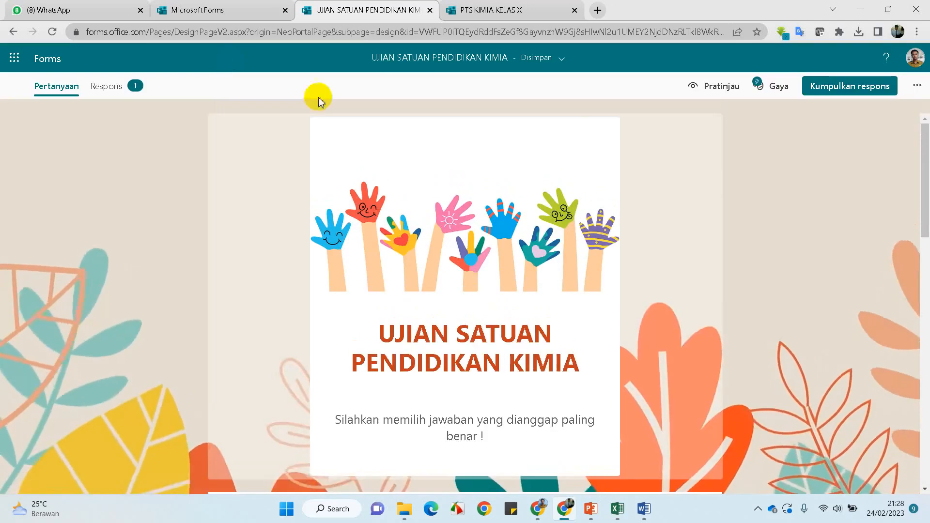
Switch off 'Tampilkan hasil otomatis' in the form's Pengaturan panel
left_click(917, 86)
left_click(830, 141)
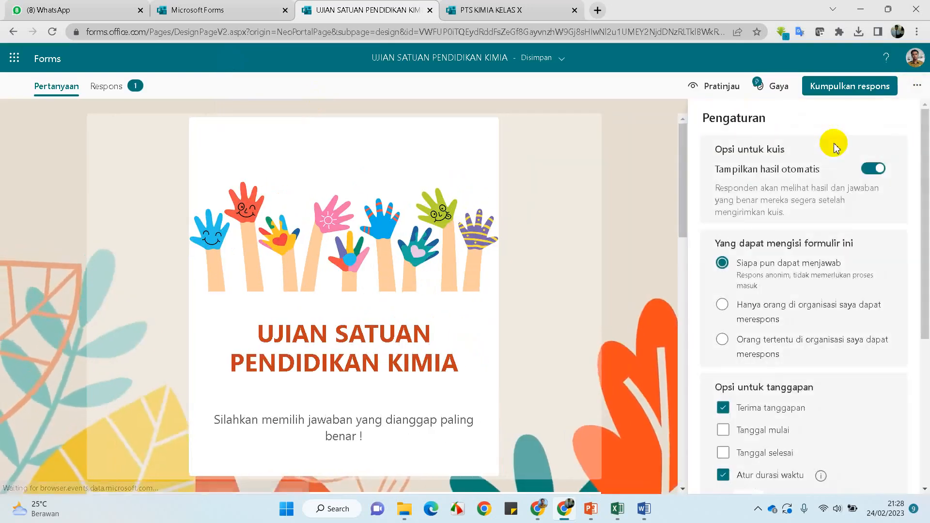
left_click(871, 171)
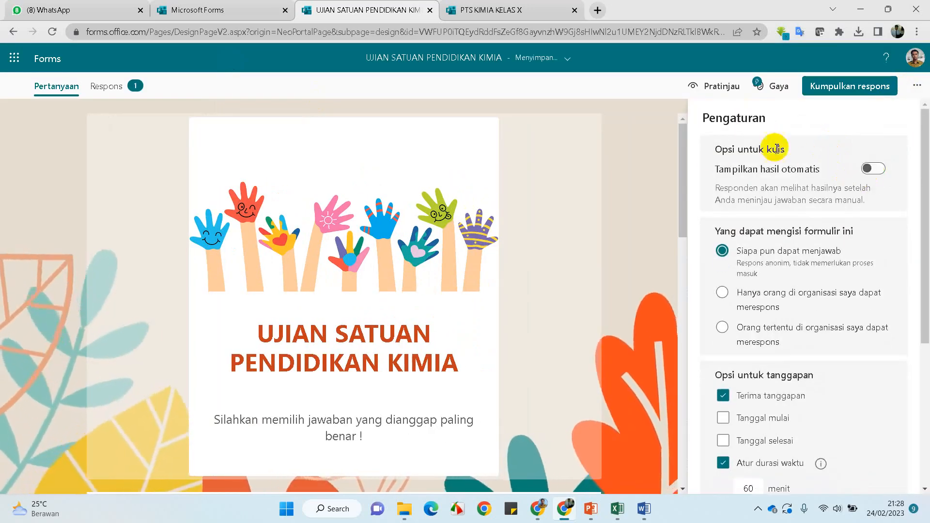
left_click(657, 180)
scroll(364, 288, "down", 3)
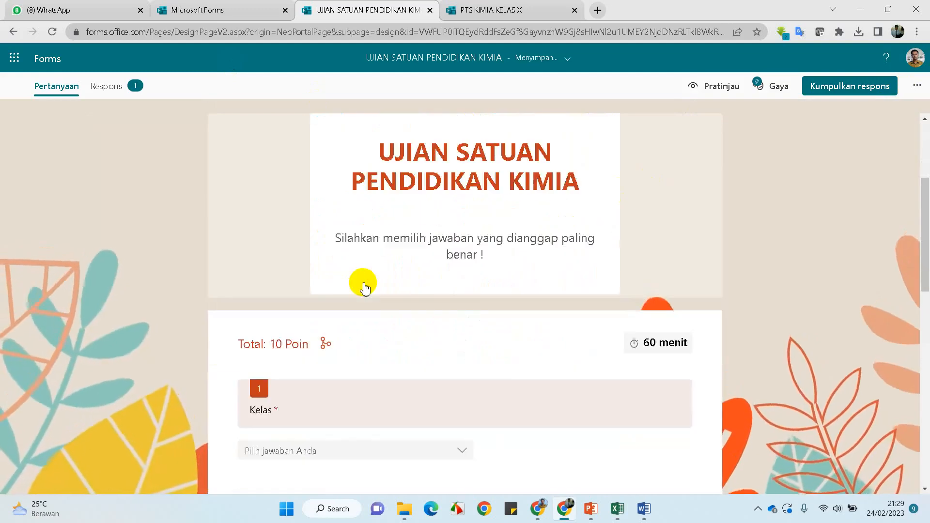
scroll(364, 288, "down", 10)
scroll(364, 288, "up", 12)
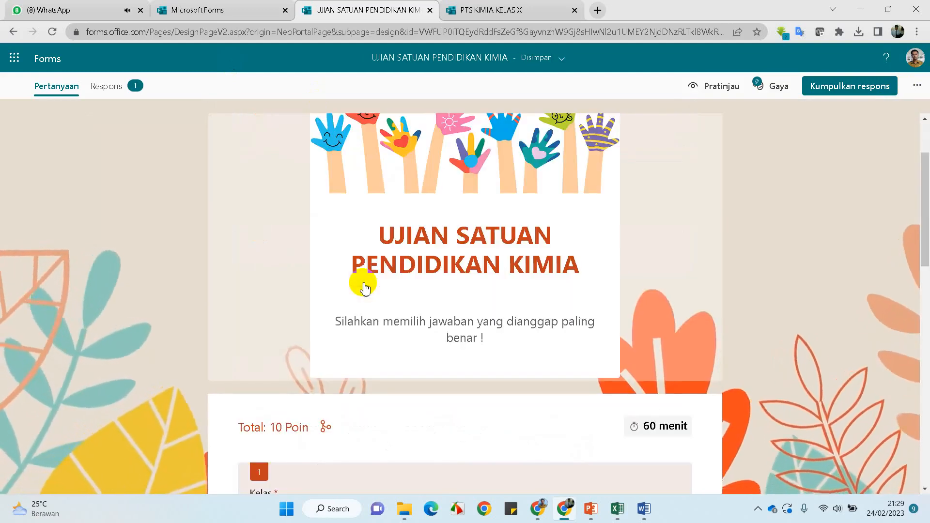
Start a timed preview attempt, choose class XII IPA 2 with answer D, and submit
left_click(717, 88)
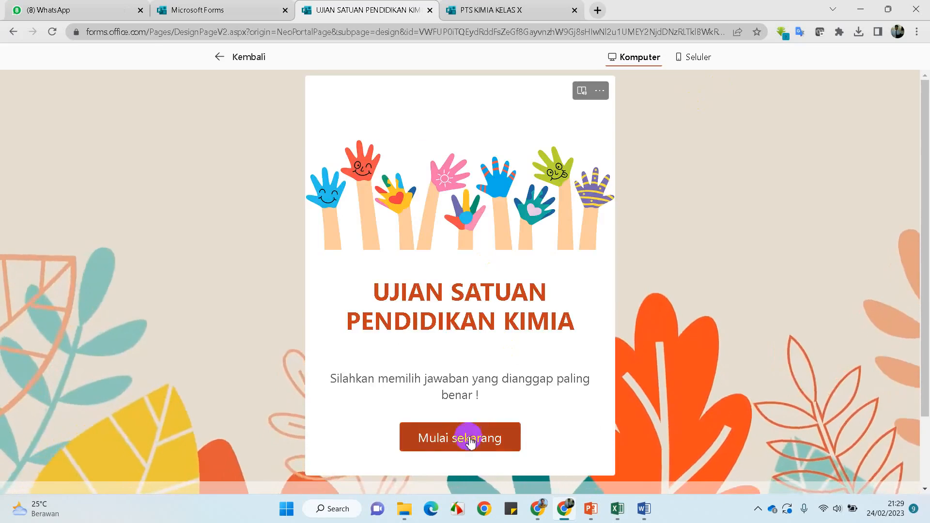
left_click(469, 438)
left_click(427, 425)
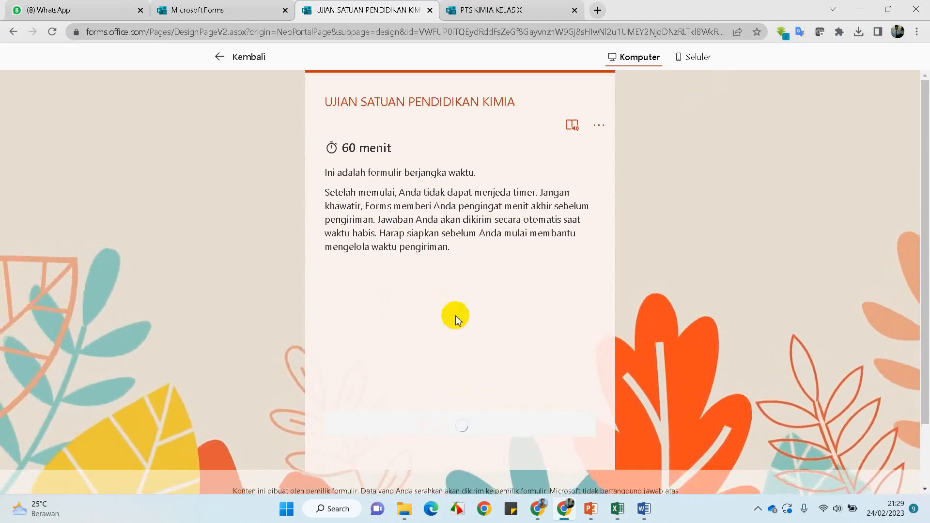
left_click(486, 288)
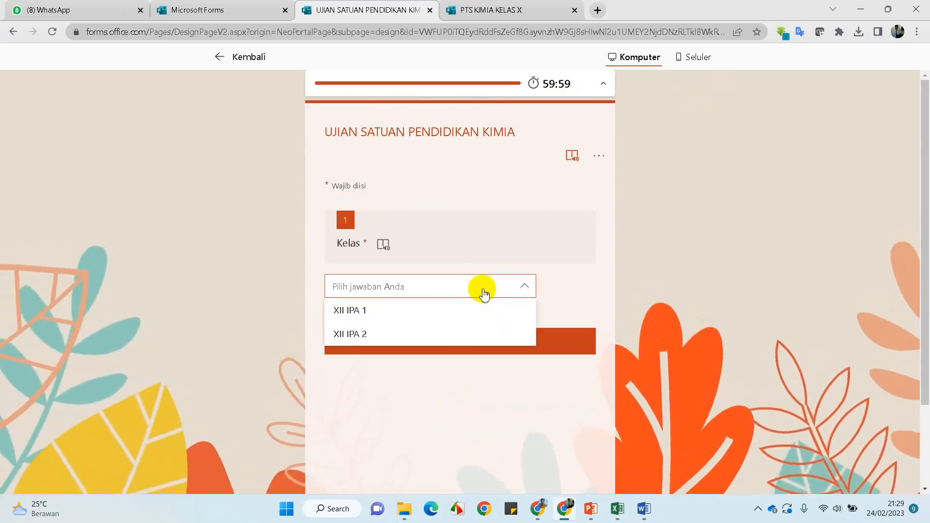
left_click(351, 334)
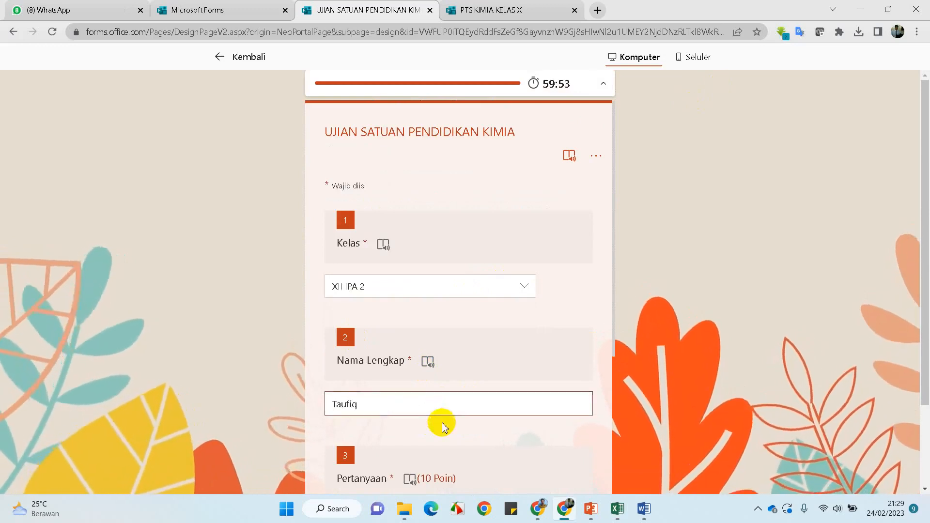
scroll(442, 426, "down", 7)
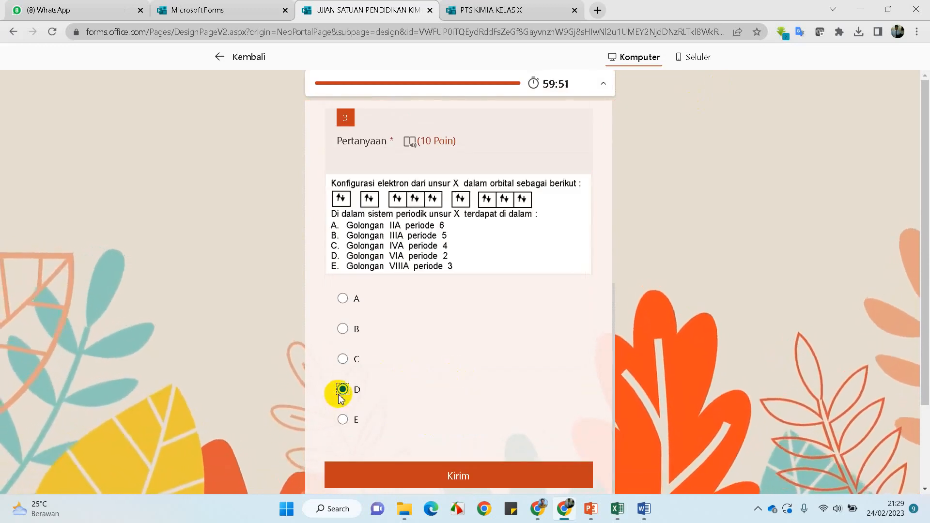
left_click(447, 477)
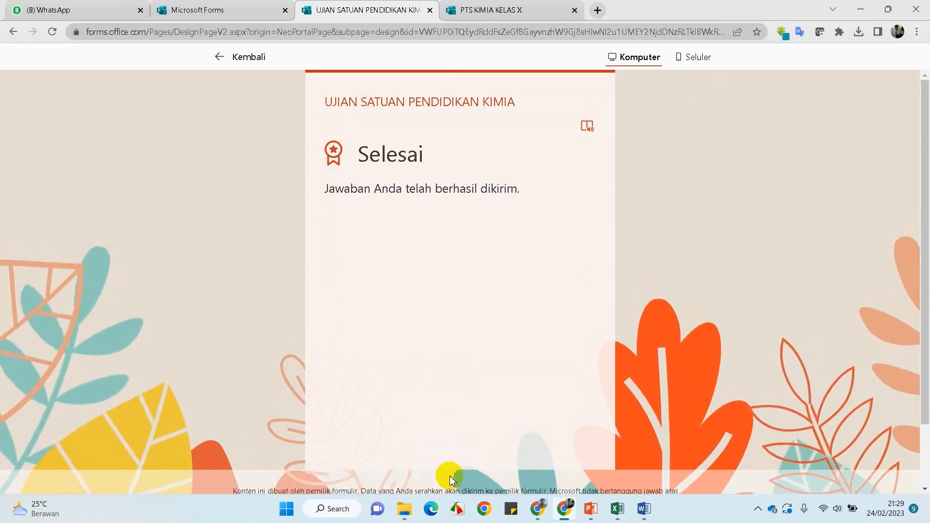
left_click(234, 57)
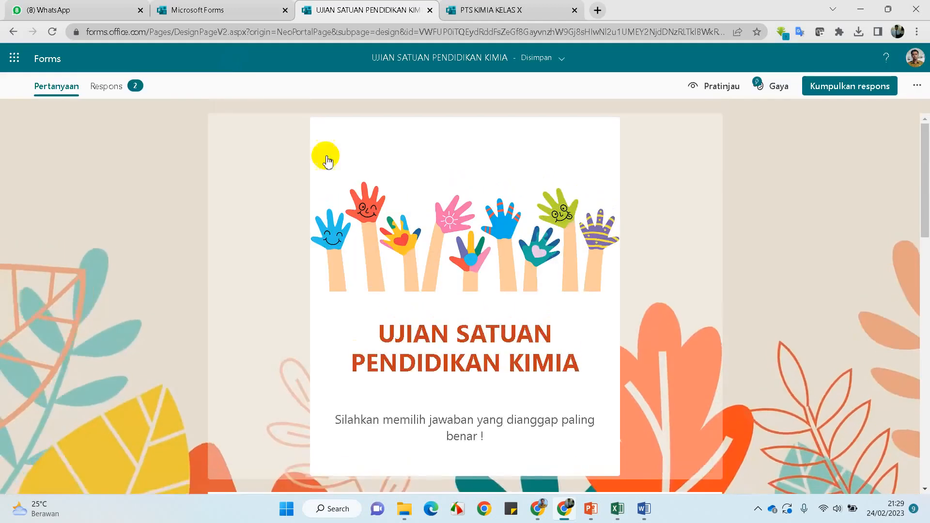
Export the responses with Buka di Excel and open 'UJIAN SATUAN PENDIDIKAN KIMIA(1-2).xlsx'
left_click(122, 86)
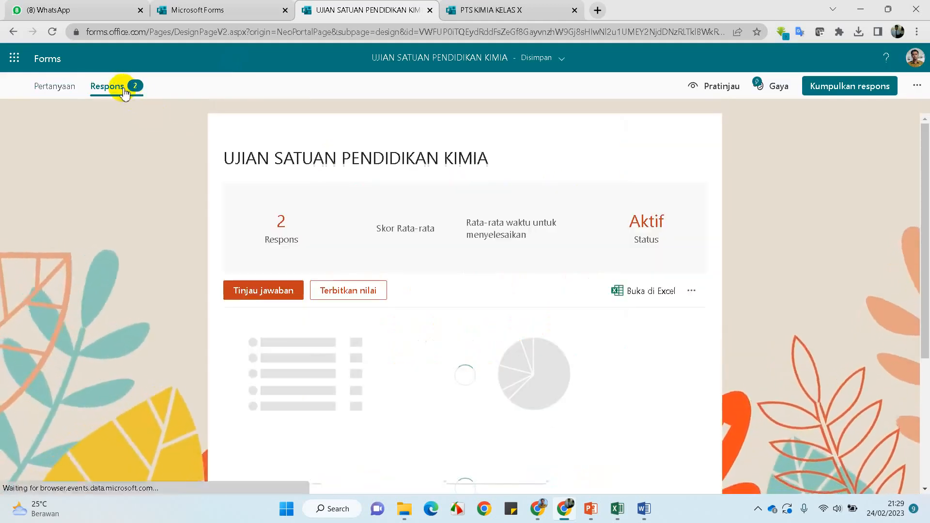
left_click(647, 294)
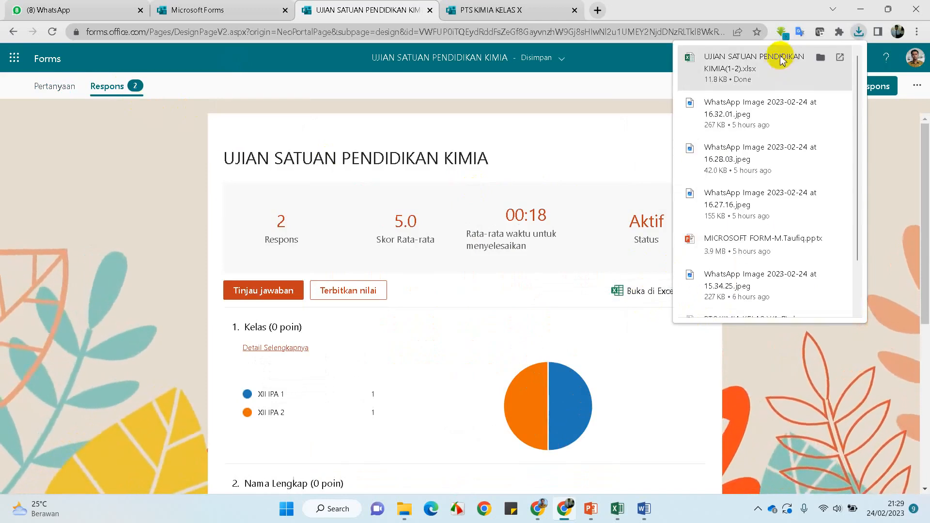
left_click(762, 70)
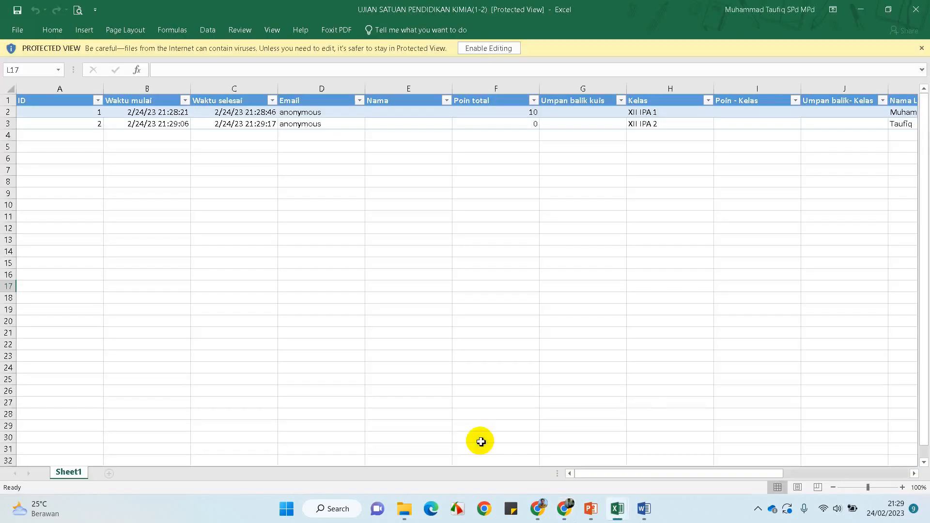
Enable editing in the exported responses workbook and filter the Kelas column to XII IPA 1
left_click(499, 53)
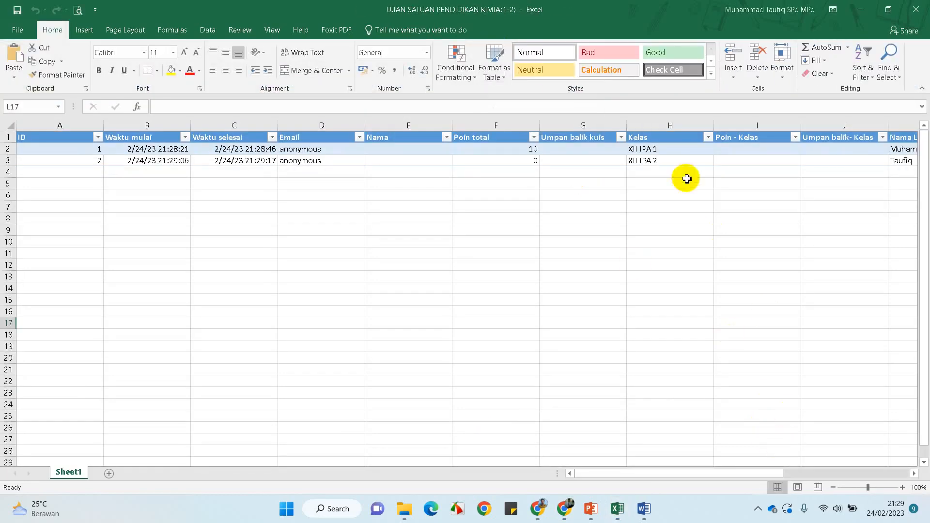
mouse_move(707, 476)
left_mouse_down()
mouse_move(851, 467)
mouse_move(690, 475)
left_mouse_up()
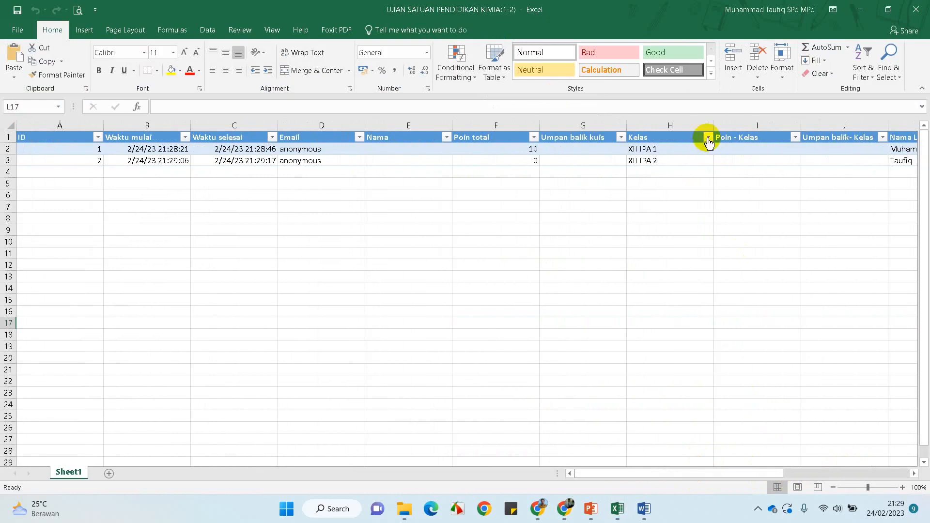
left_click(708, 138)
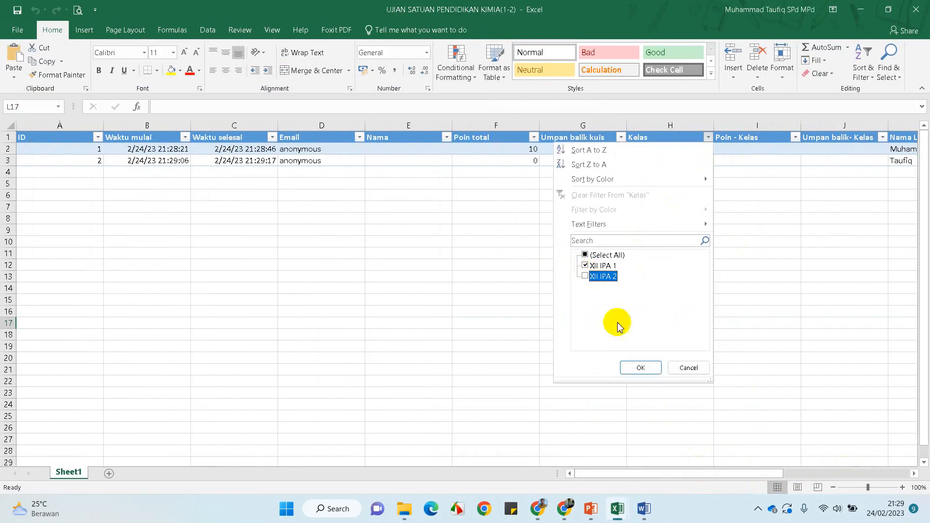
left_click(649, 368)
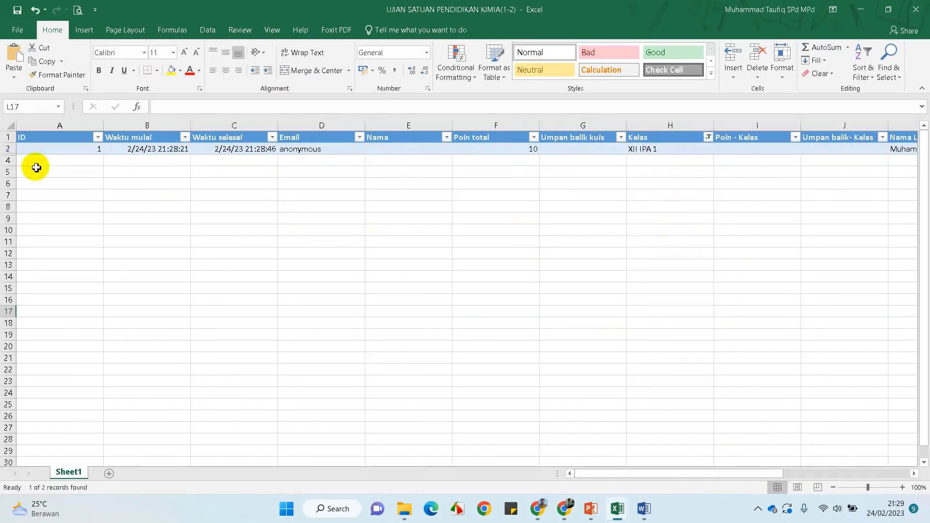
left_click_drag(6, 150, 4, 328)
left_click(109, 255)
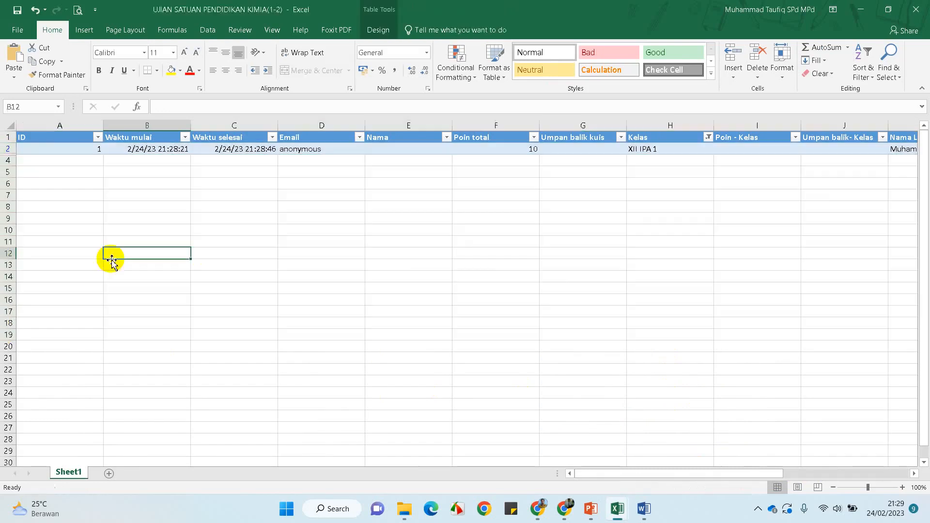
Close the workbook without saving and return to the form's questions page in Chrome
left_click(920, 7)
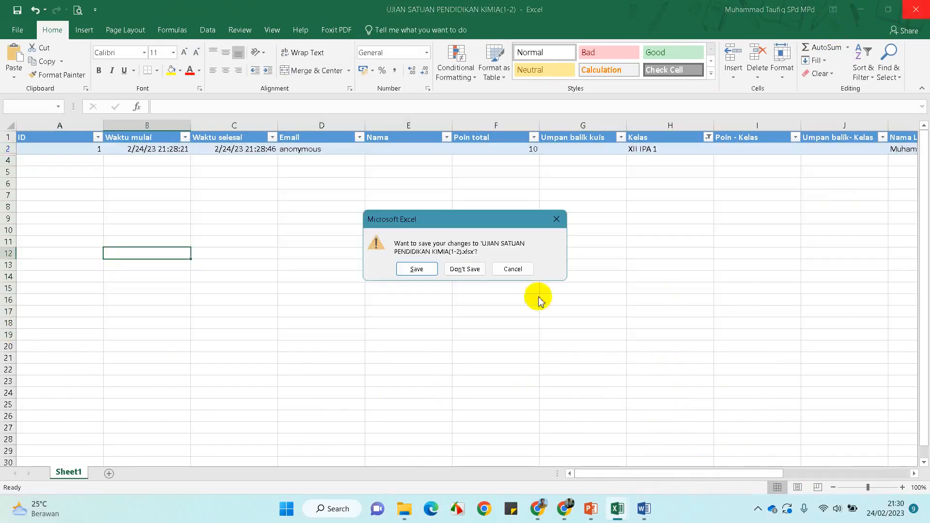
left_click(465, 270)
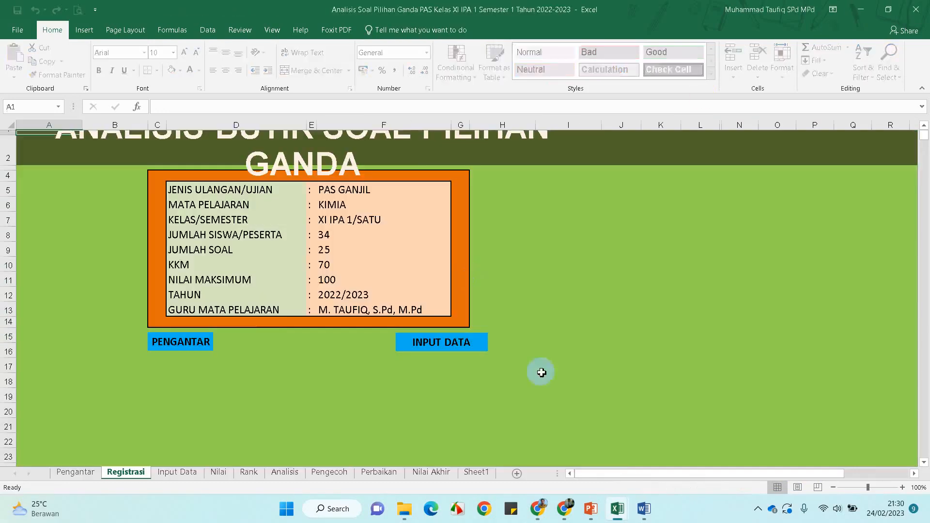
left_click(538, 514)
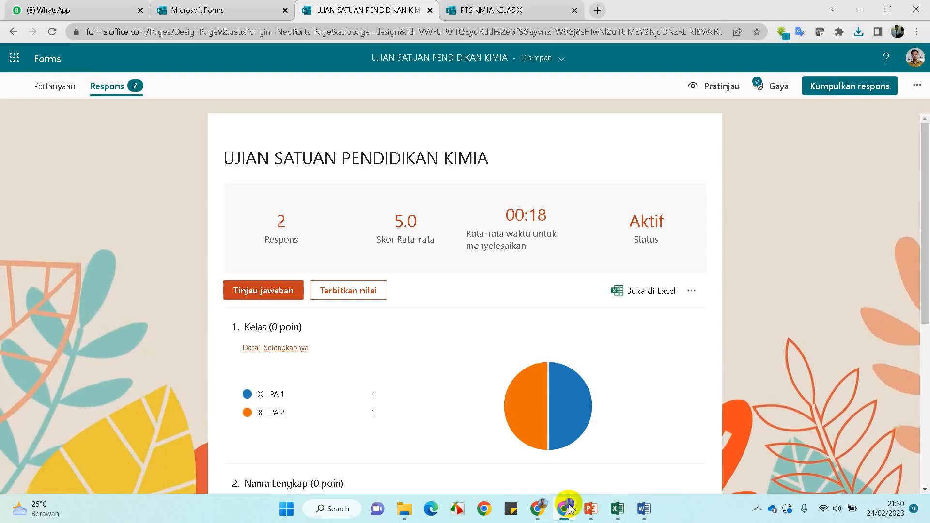
left_click(73, 88)
scroll(501, 339, "down", 10)
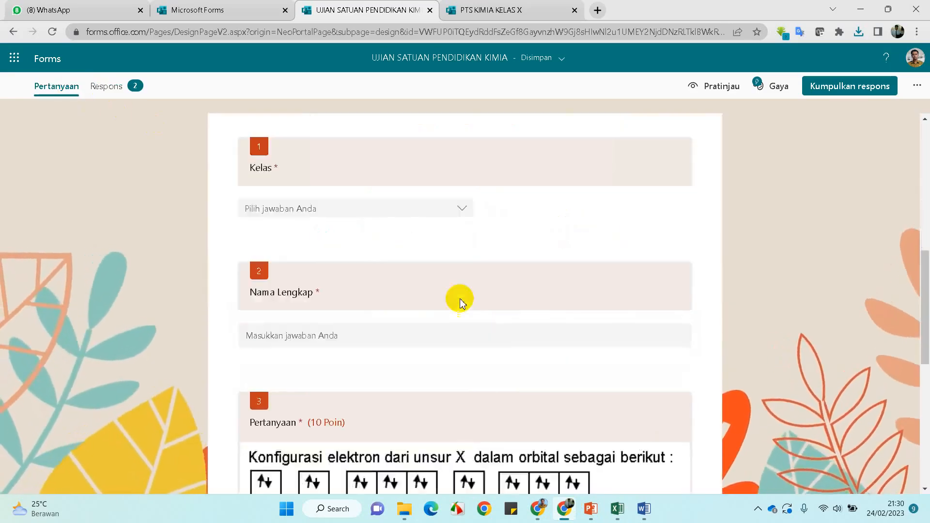
Open the quiz preview and start the timed quiz
scroll(480, 283, "up", 5)
left_click(721, 88)
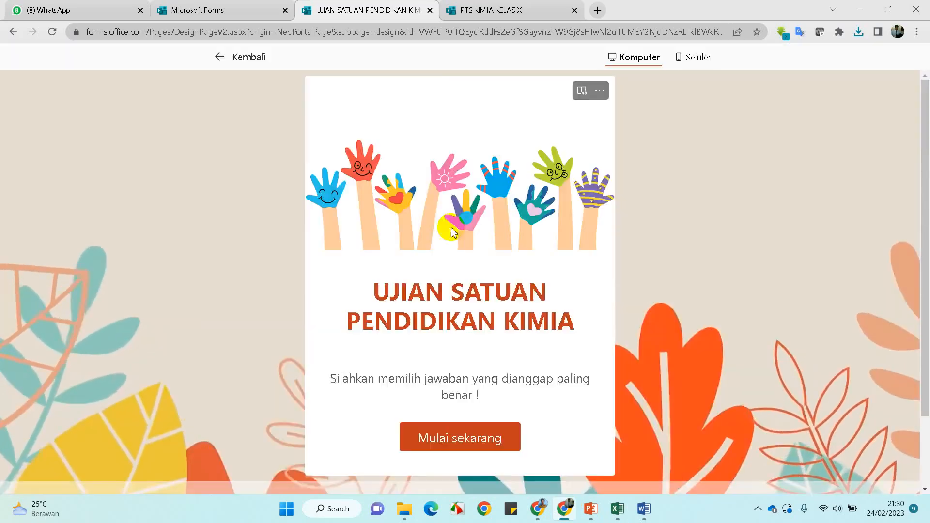
scroll(457, 292, "down", 2)
left_click(486, 354)
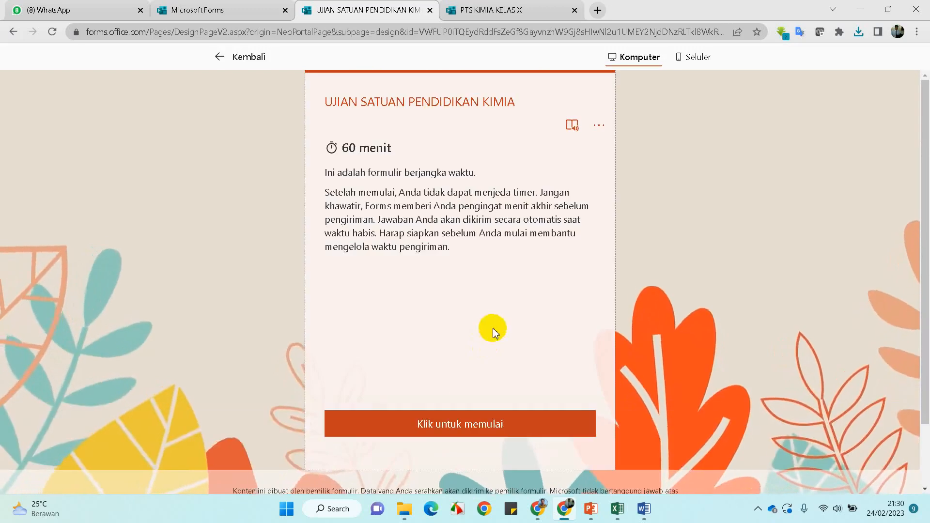
left_click(442, 426)
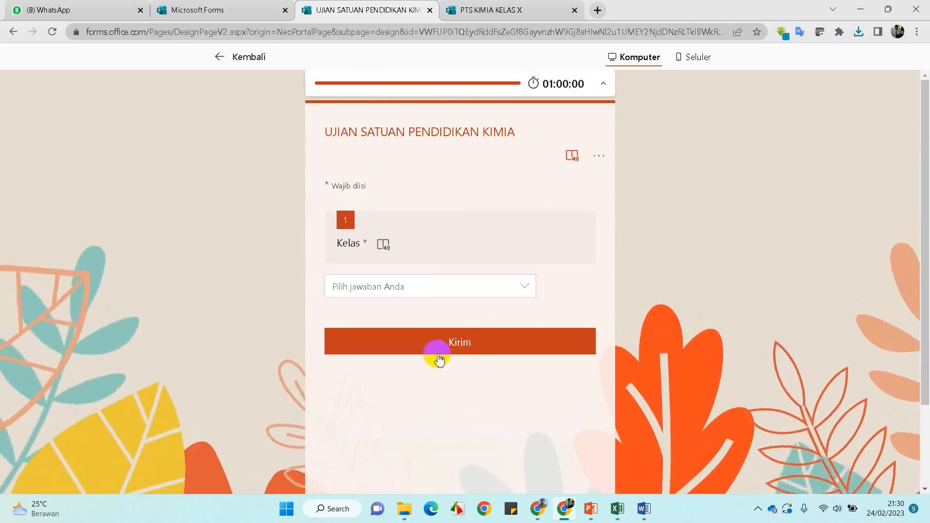
Submit a test response as a XII IPA 1 student, then return to editing and reopen the preview
left_click(417, 287)
left_click(385, 310)
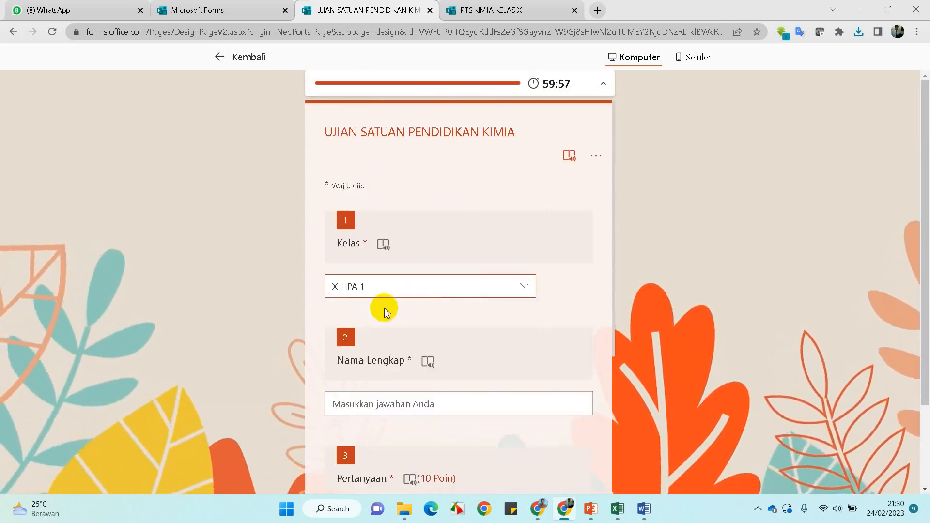
scroll(407, 364, "down", 2)
left_click(424, 286)
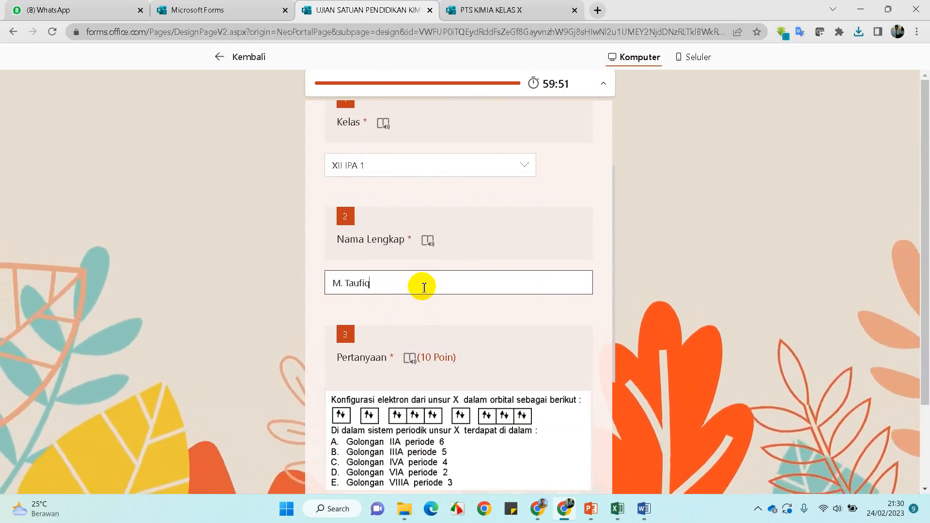
scroll(424, 287, "down", 4)
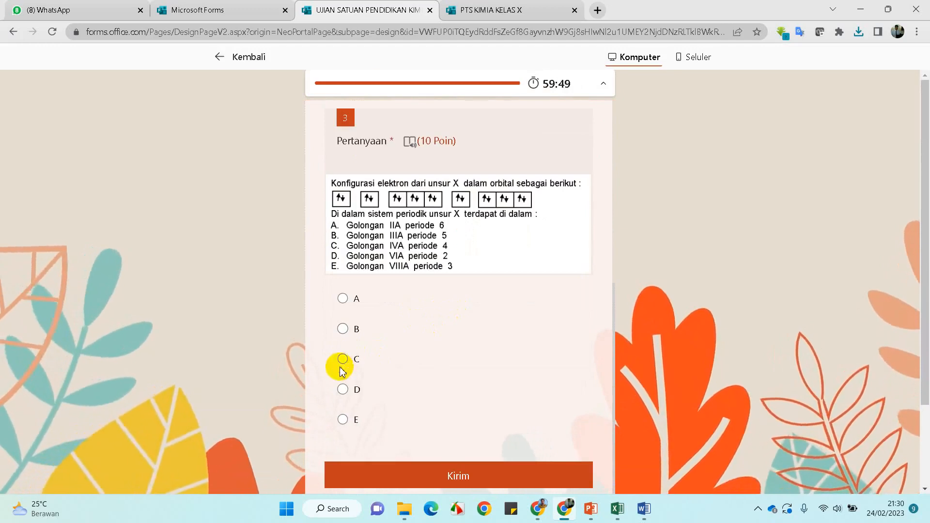
left_click(482, 474)
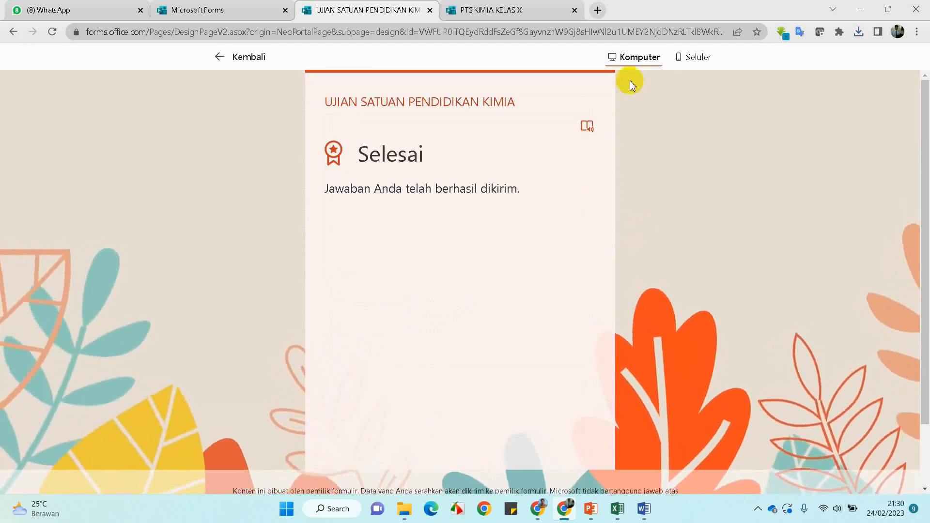
left_click(238, 65)
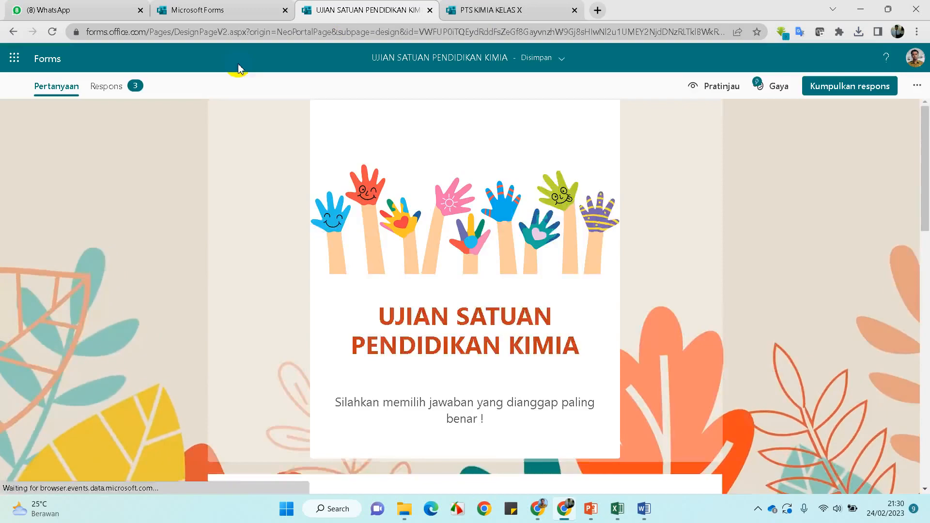
left_click(697, 101)
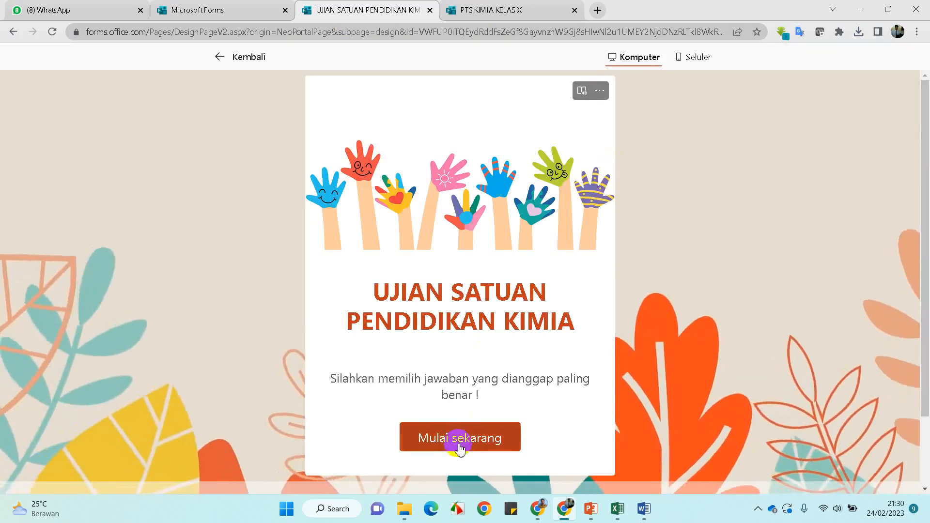
Switch the preview to phone view and start the timed quiz
left_click(698, 57)
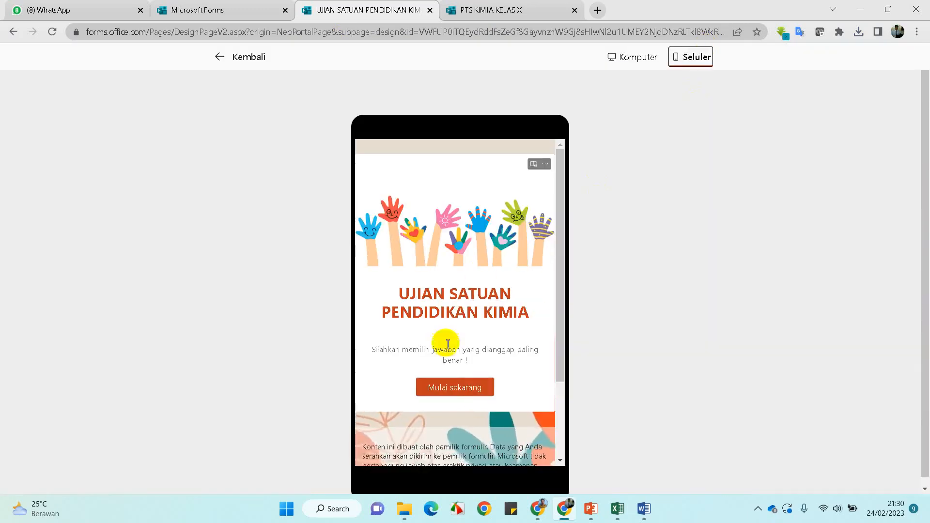
left_click(455, 388)
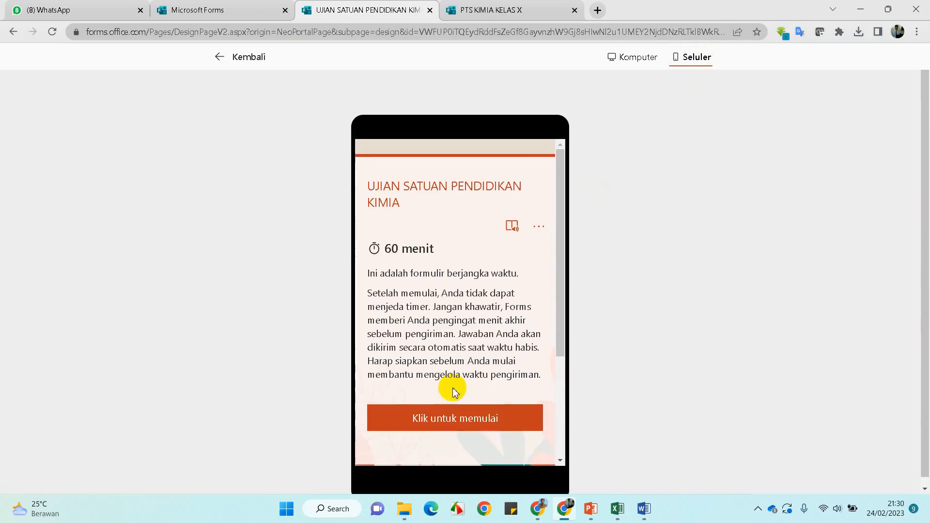
left_click(442, 426)
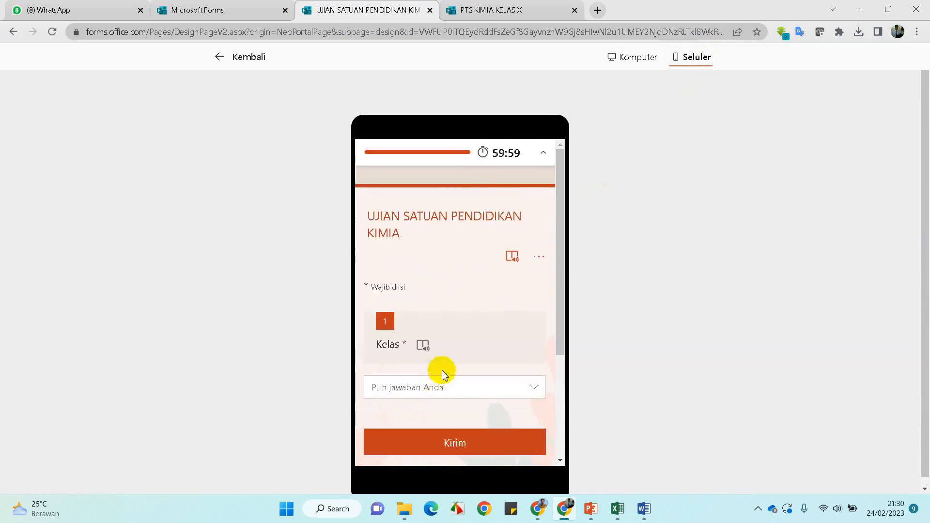
scroll(442, 370, "down", 2)
Answer as a XII IPA 2 student choosing B, submit, and return to editing
left_click(461, 266)
left_click(426, 312)
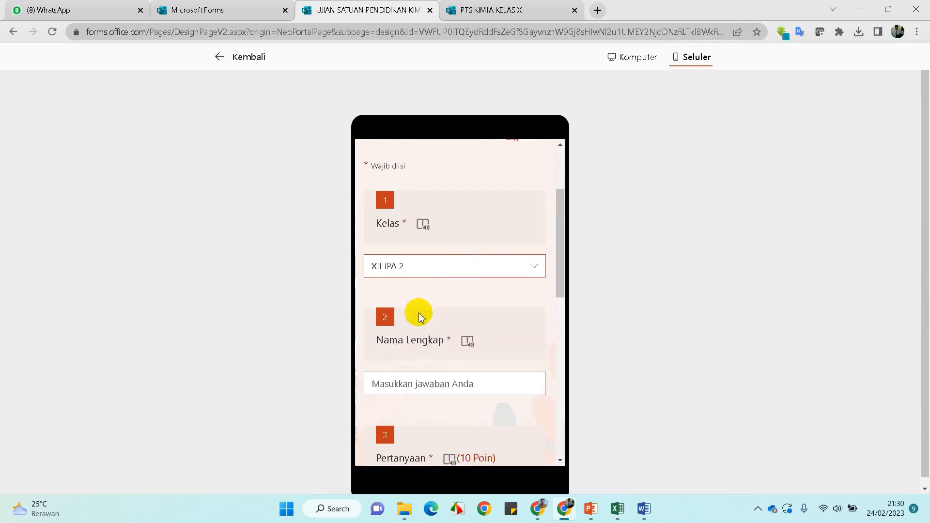
scroll(439, 349, "down", 2)
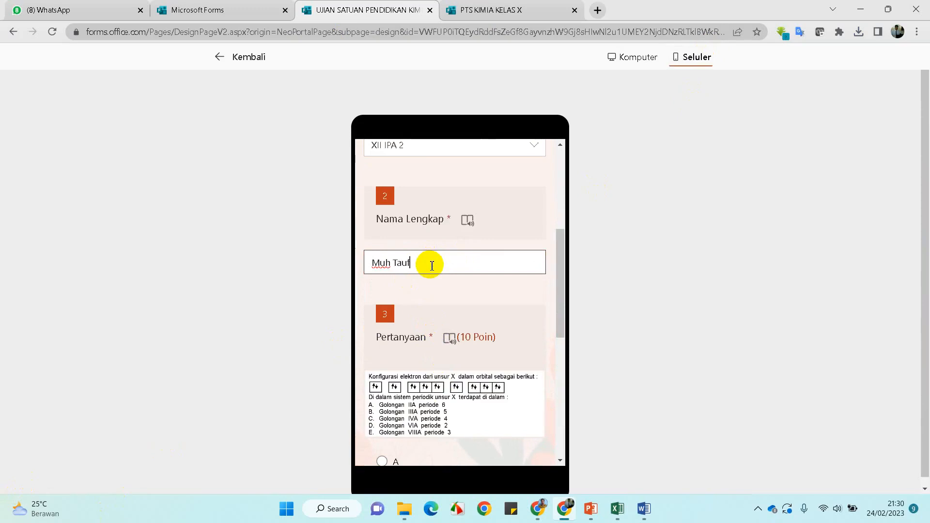
scroll(440, 289, "down", 5)
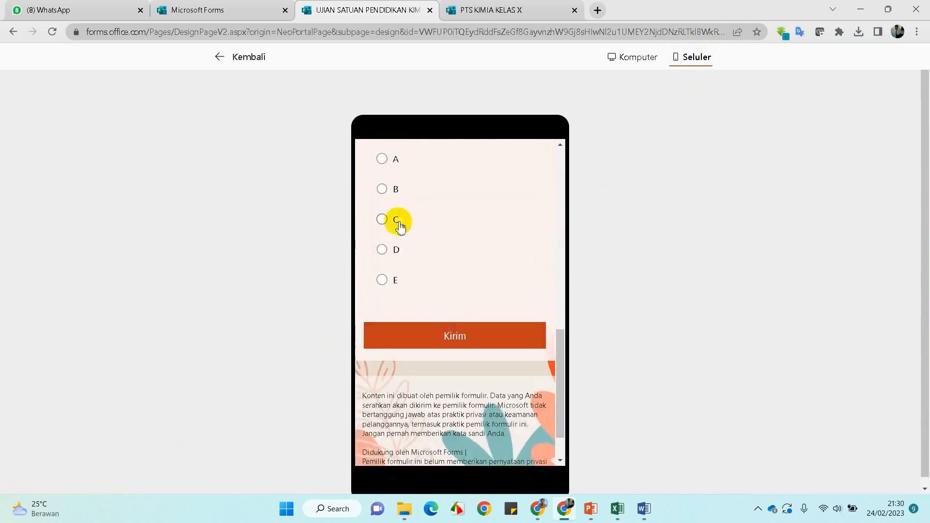
left_click(384, 189)
left_click(472, 340)
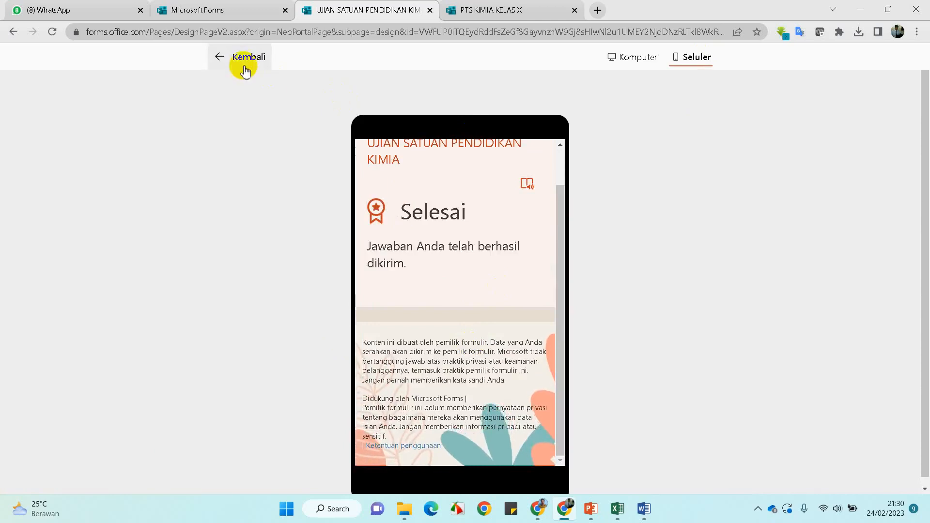
left_click(241, 62)
Export the four responses to Excel and open 'UJIAN SATUAN PENDIDIKAN KIMIA(1-4).xlsx'
left_click(127, 87)
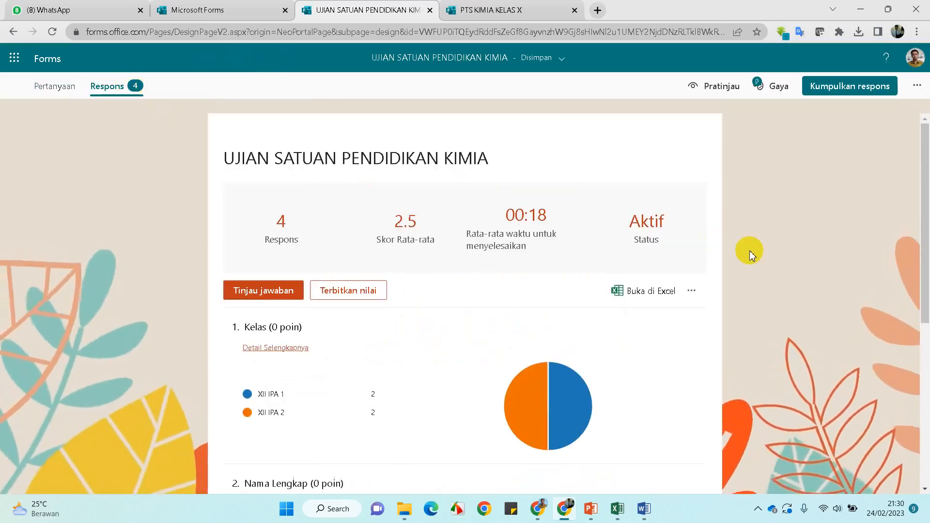
left_click(652, 292)
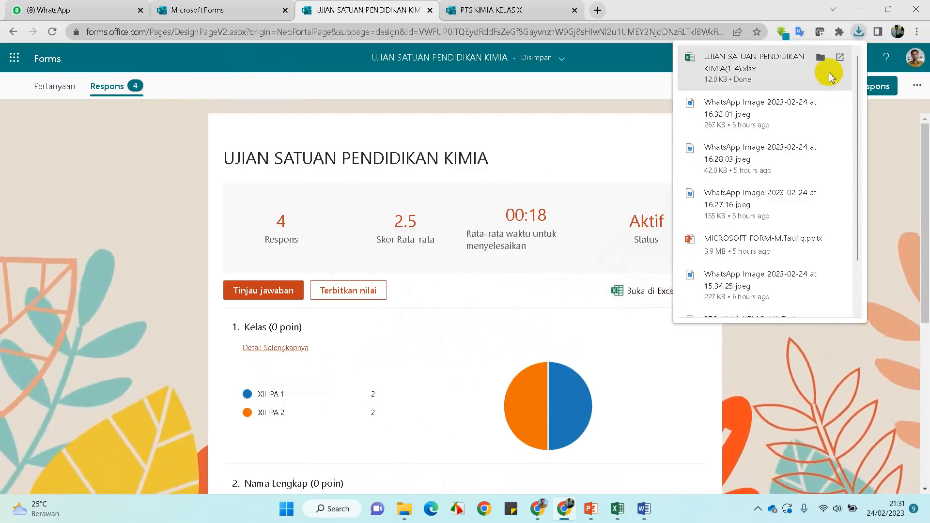
left_click(780, 71)
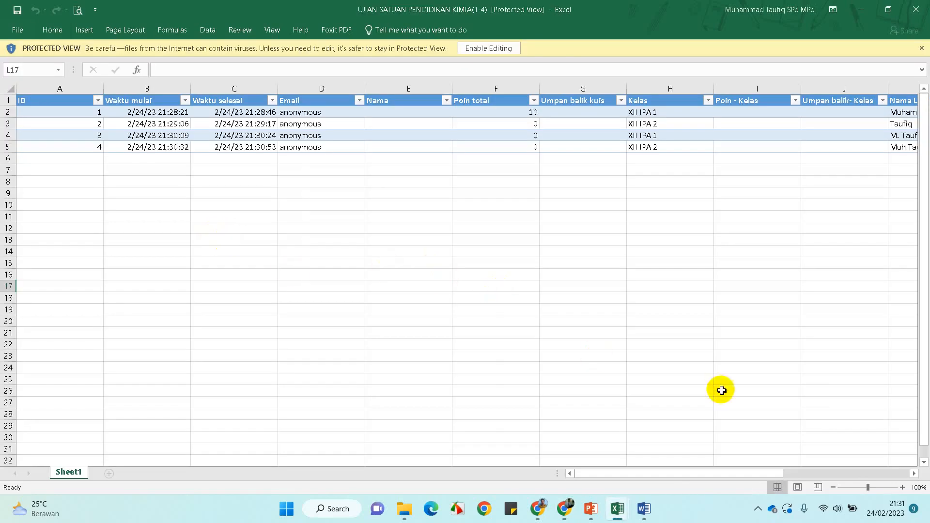
Enable editing and filter Kelas to show only the two XII IPA 1 responses
mouse_move(704, 479)
left_mouse_down()
mouse_move(799, 467)
mouse_move(747, 486)
left_mouse_up()
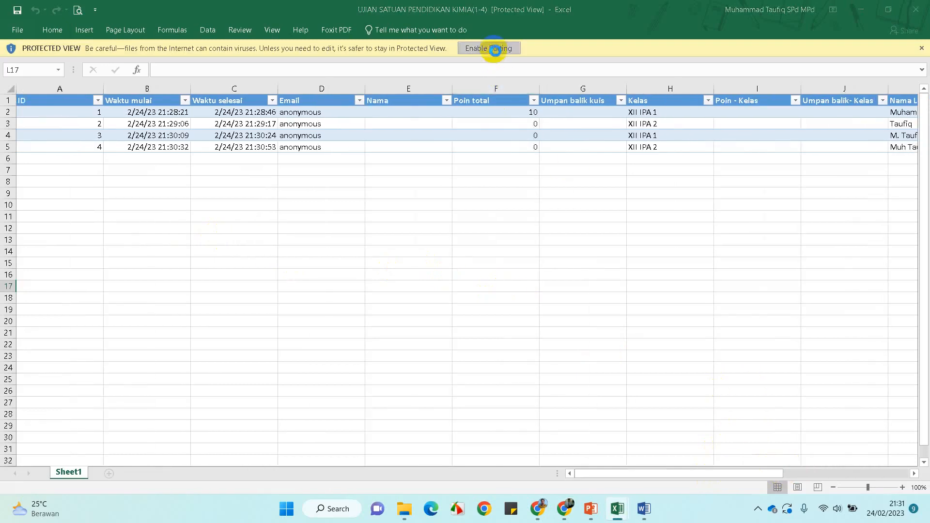
left_click(494, 48)
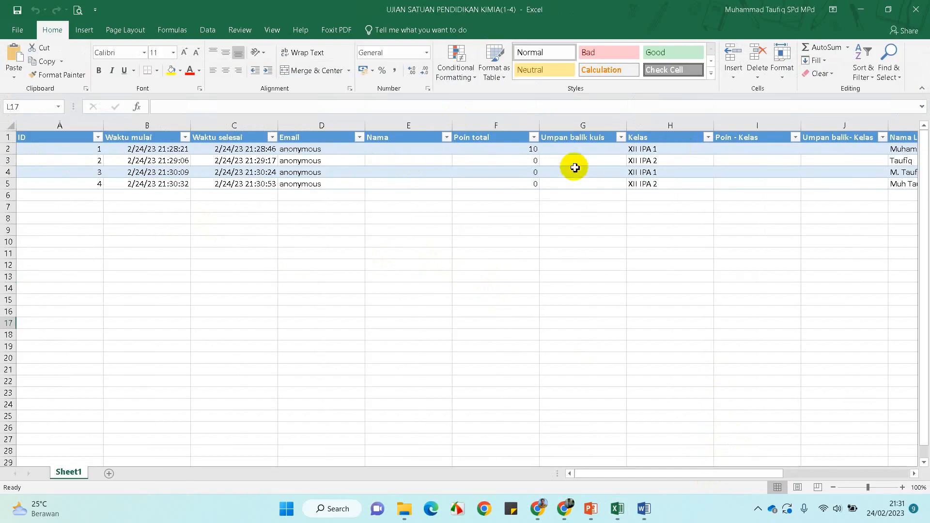
left_click(709, 138)
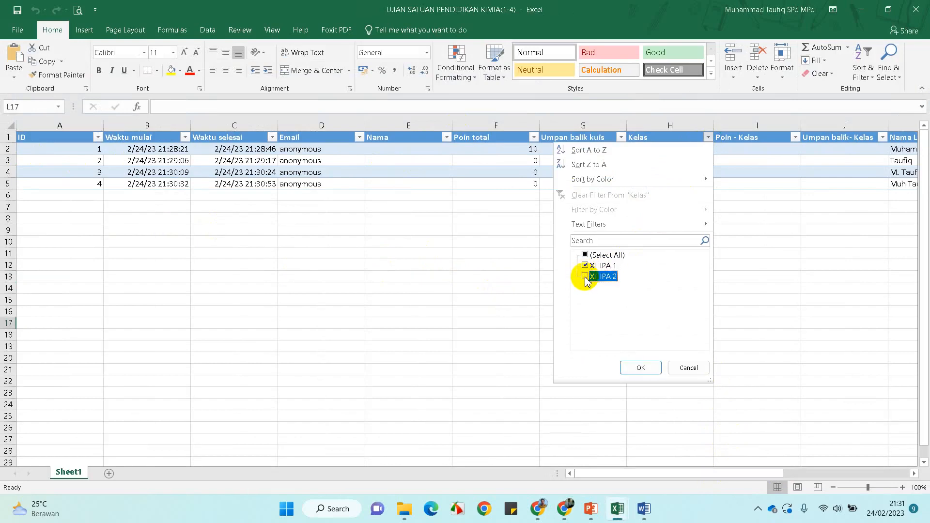
left_click(640, 369)
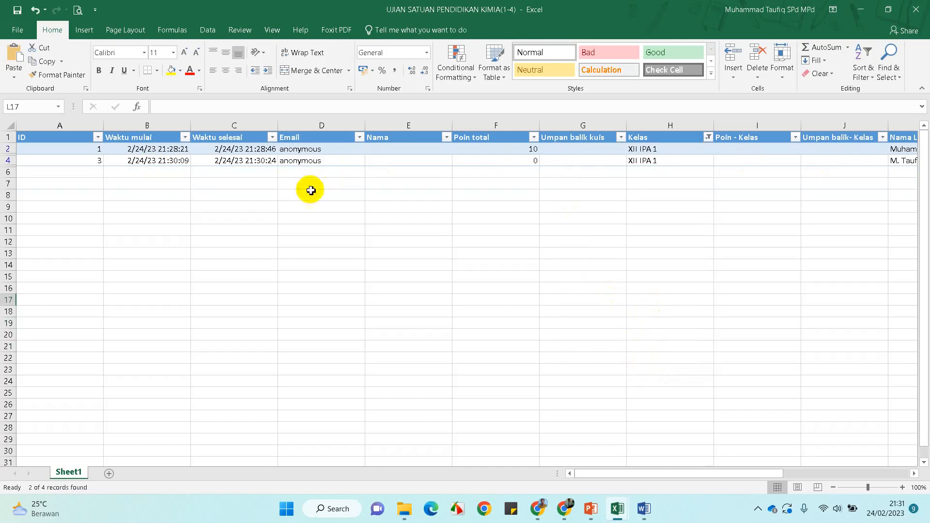
Paste the two XII IPA 1 rows (scores 10 and 0) into new Sheet2 at A1, then return to Sheet1
left_click_drag(8, 152, 8, 161)
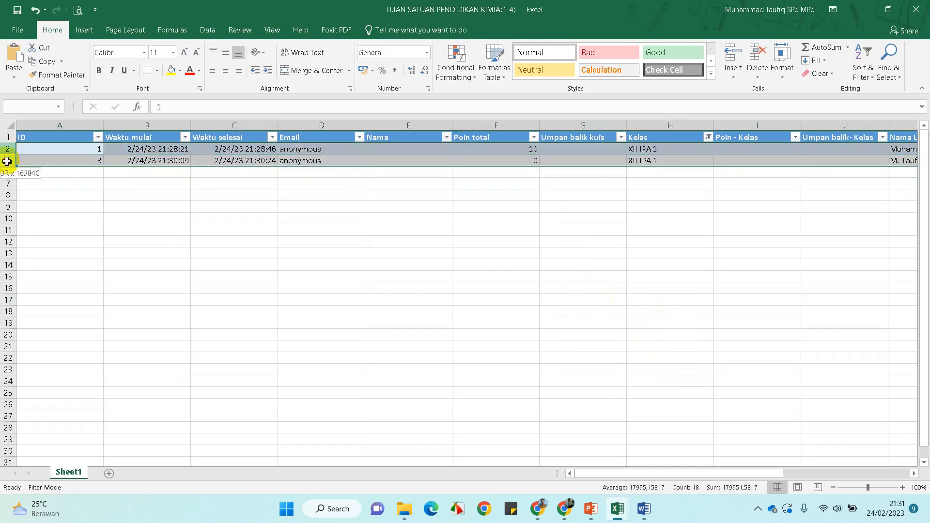
right_click(7, 164)
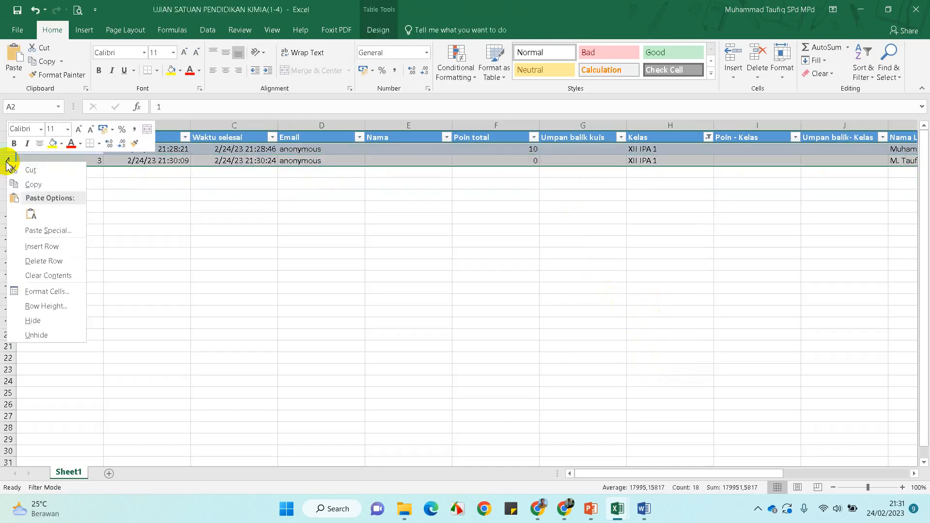
left_click(30, 184)
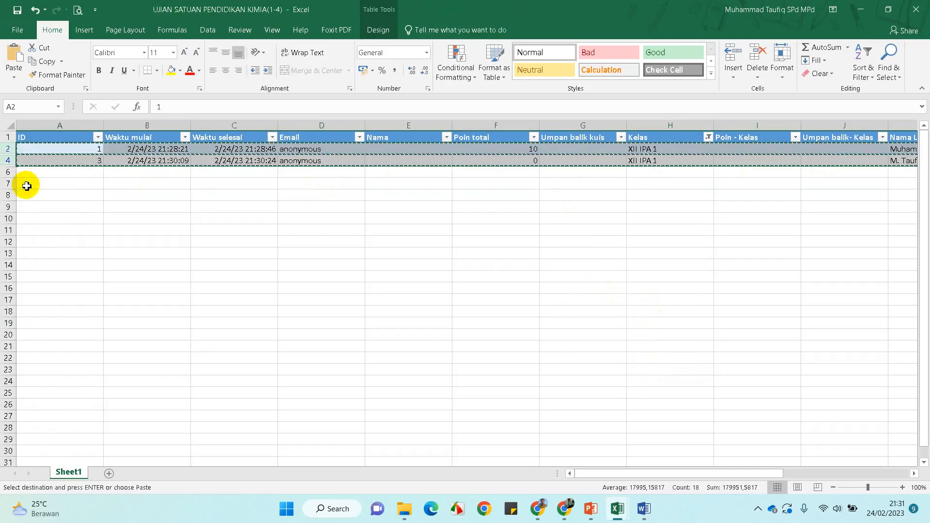
left_click(108, 473)
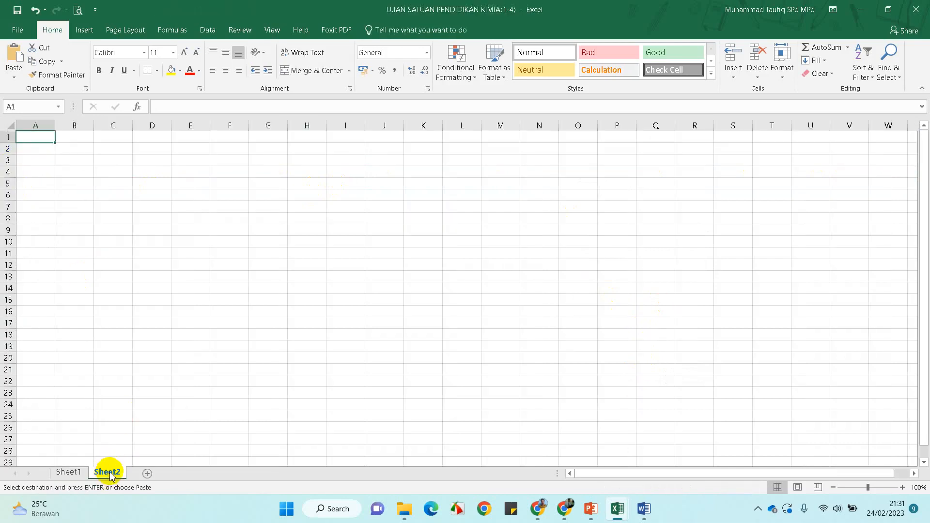
right_click(29, 138)
left_click(264, 217)
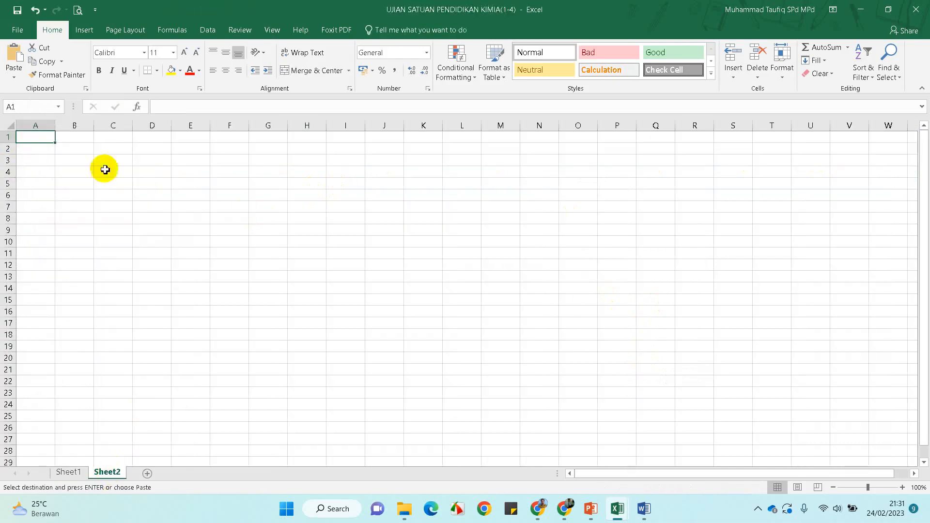
key("ctrl+v")
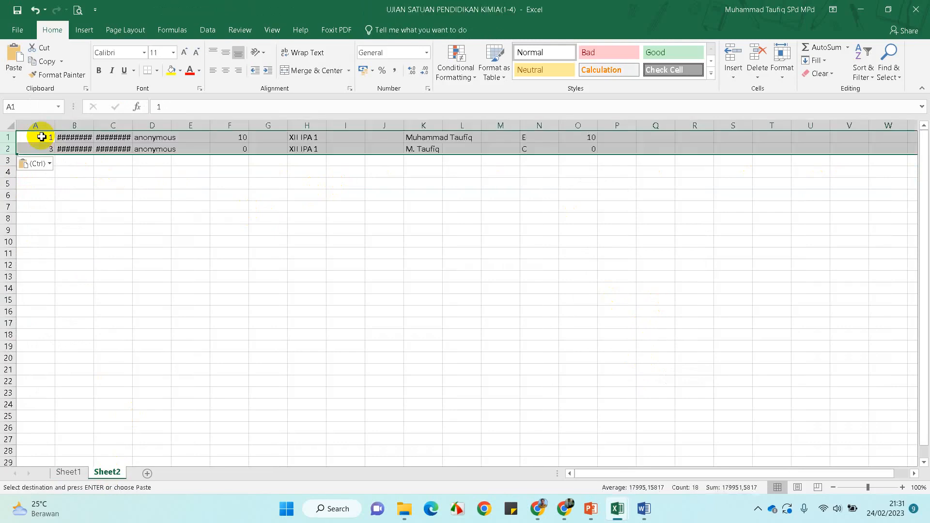
left_click(110, 216)
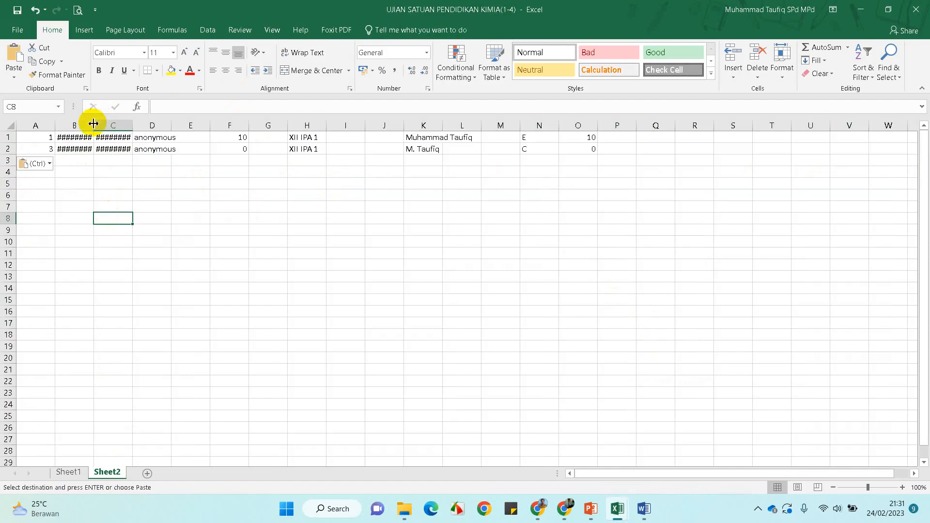
left_click(63, 472)
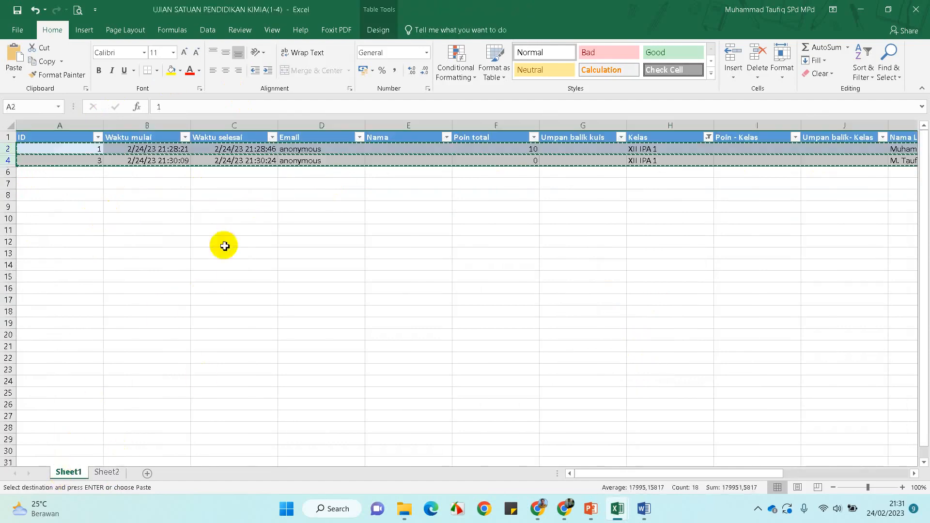
Change the Kelas filter to show only the XII IPA 2 responses
left_click(292, 219)
left_click(10, 149)
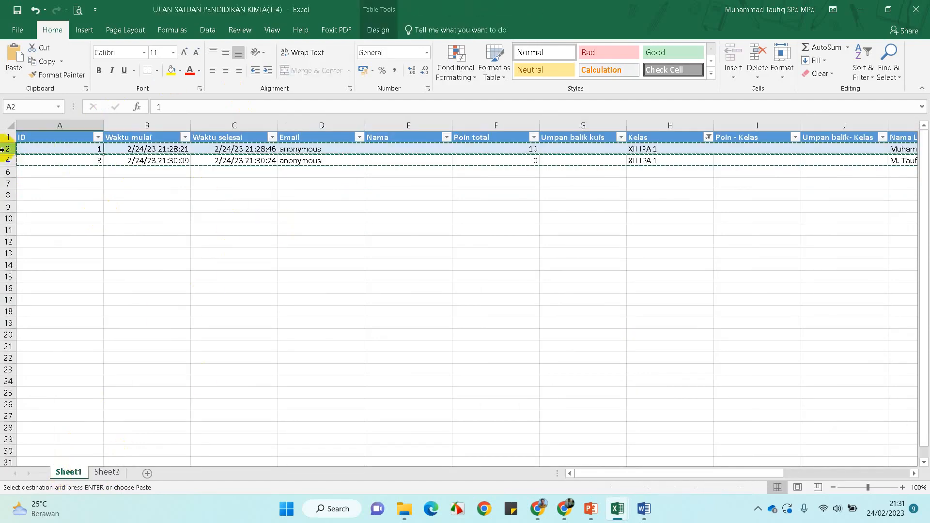
left_click(264, 231)
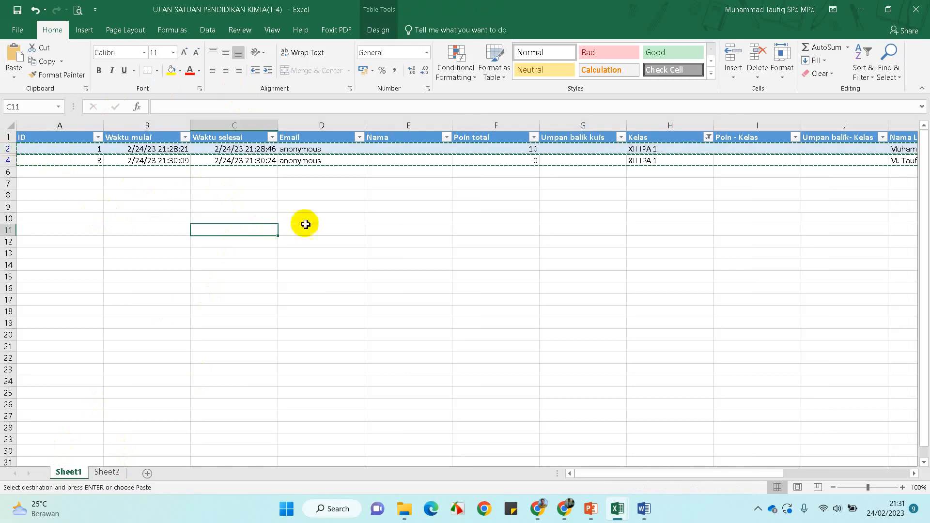
left_click(708, 137)
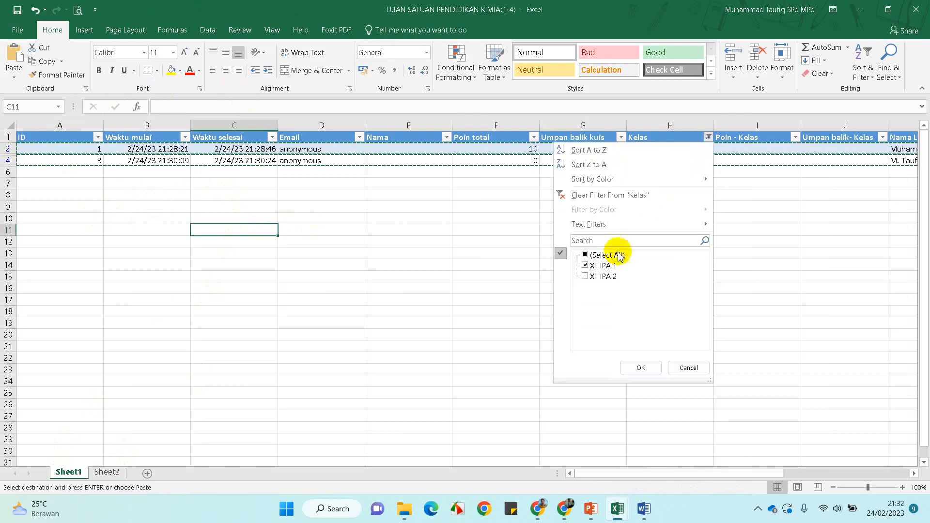
left_click(586, 266)
left_click(585, 277)
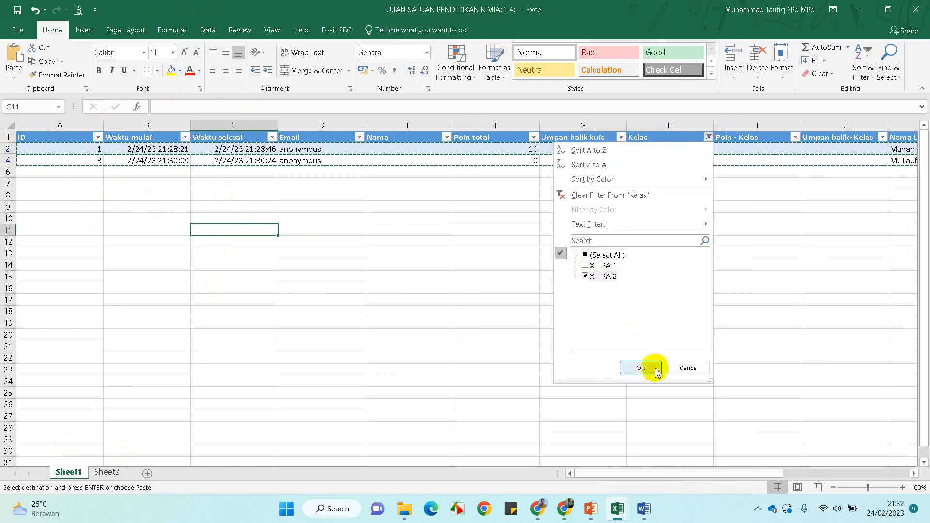
left_click(640, 368)
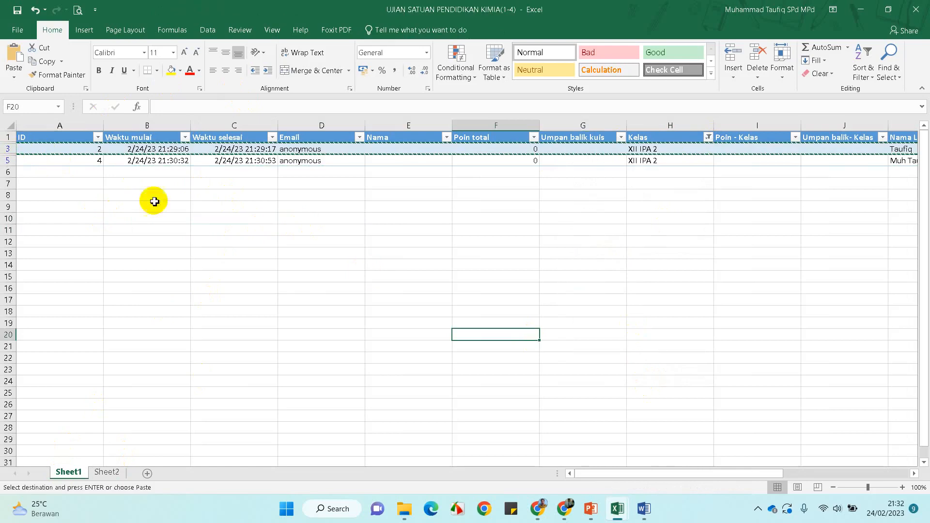
Copy the two XII IPA 2 rows into new Sheet3 at A1, keeping source column widths
left_click(7, 149)
left_click_drag(8, 148, 4, 155)
right_click(4, 155)
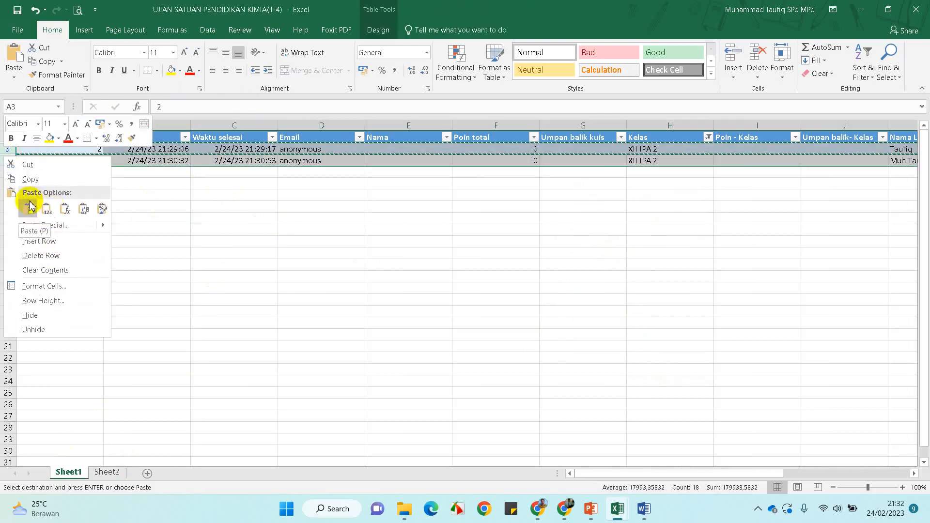
left_click(29, 179)
left_click(147, 473)
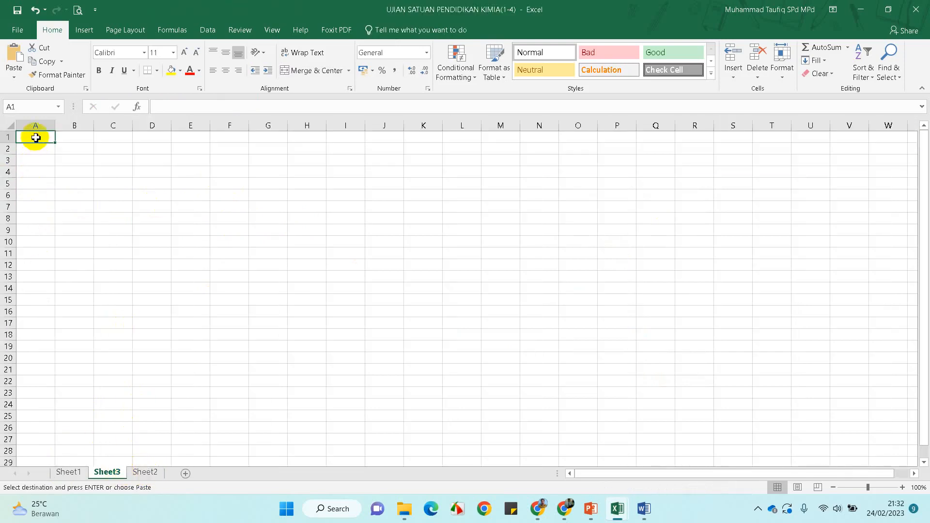
right_click(36, 139)
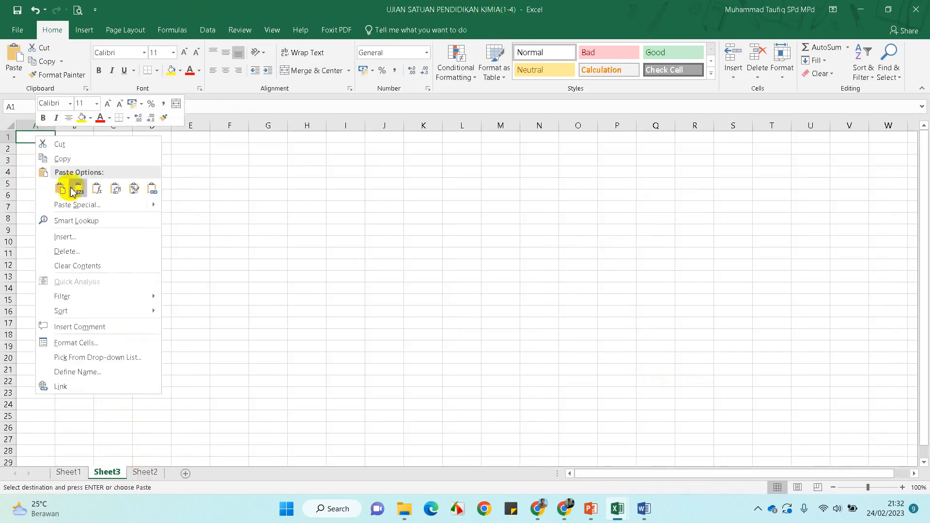
mouse_move(152, 209)
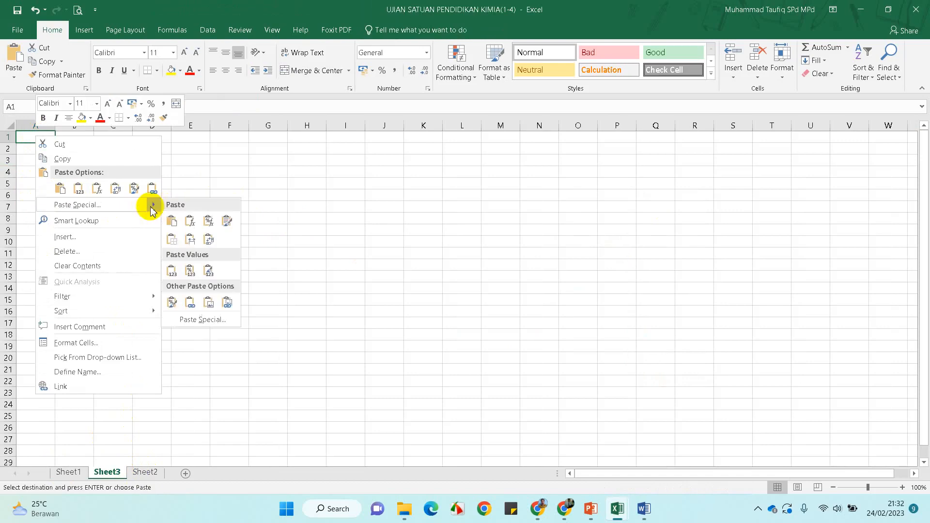
left_click(190, 239)
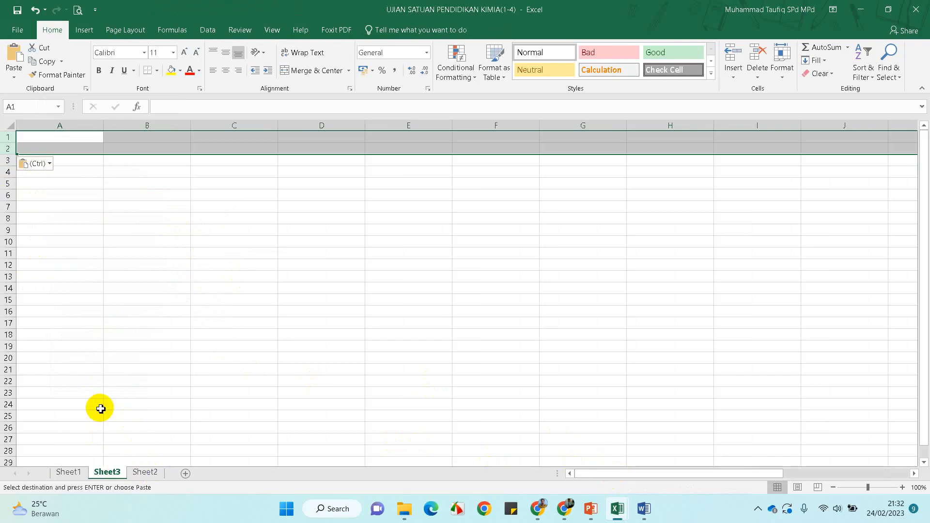
left_click(24, 139)
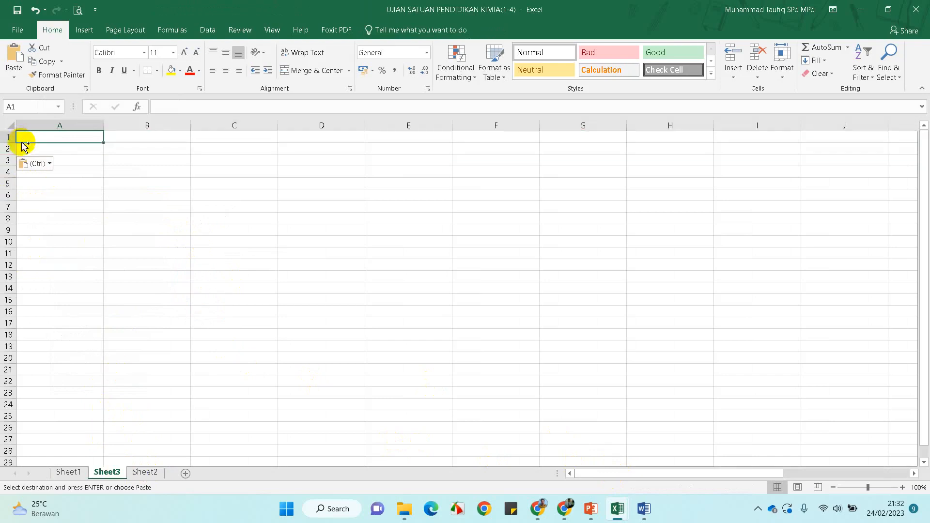
key("ctrl+v")
left_click(128, 254)
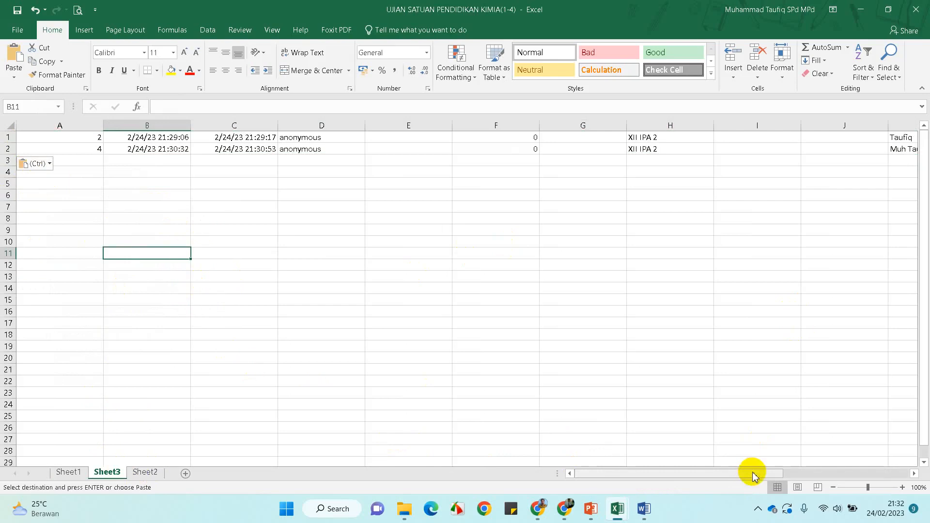
Bring the PAS Kelas XI IPA 1 analysis workbook to the front
left_click_drag(752, 475, 925, 468)
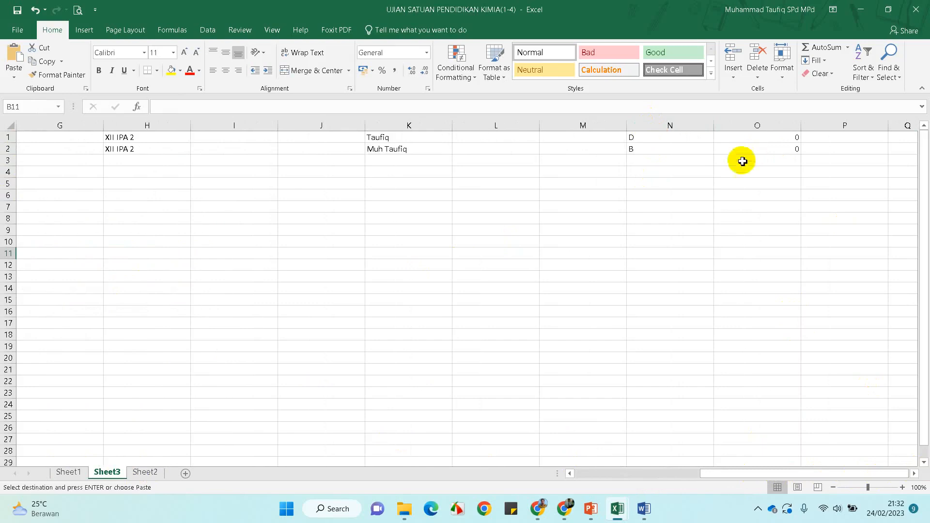
left_click_drag(742, 475, 779, 469)
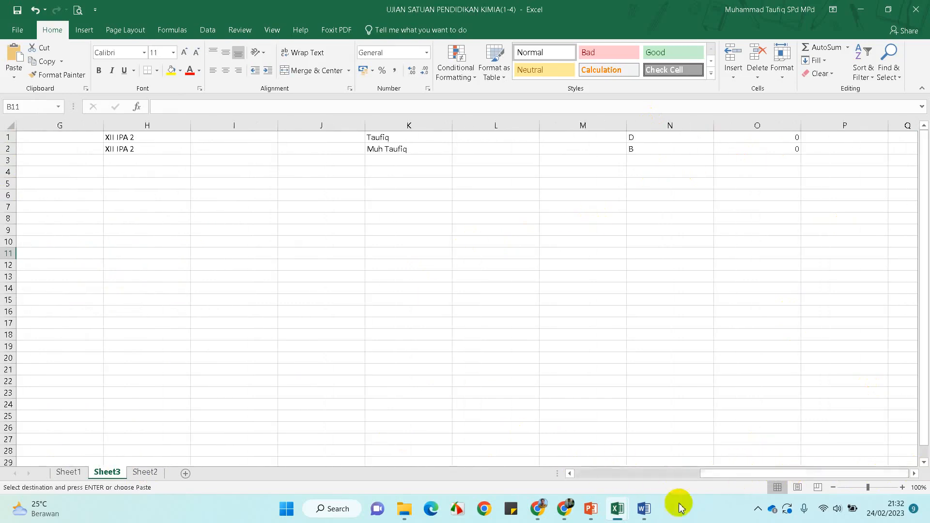
mouse_move(611, 516)
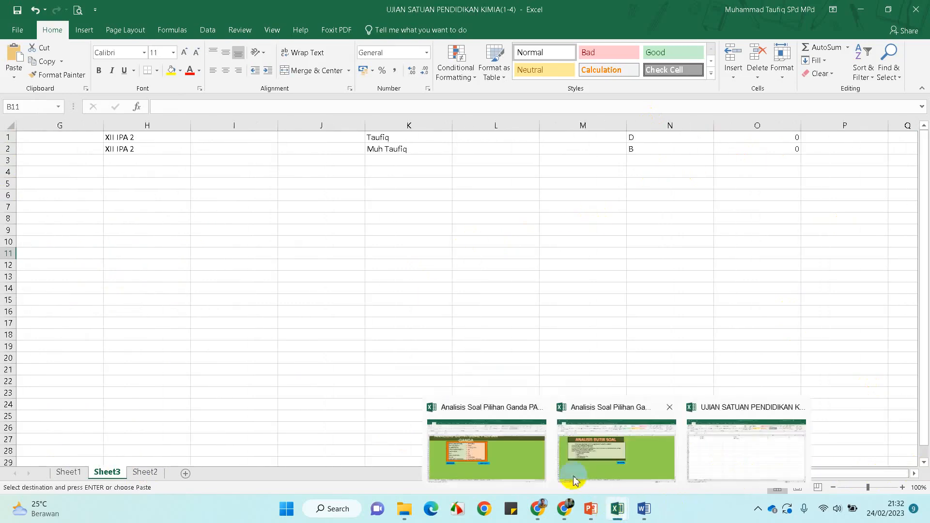
left_click(526, 463)
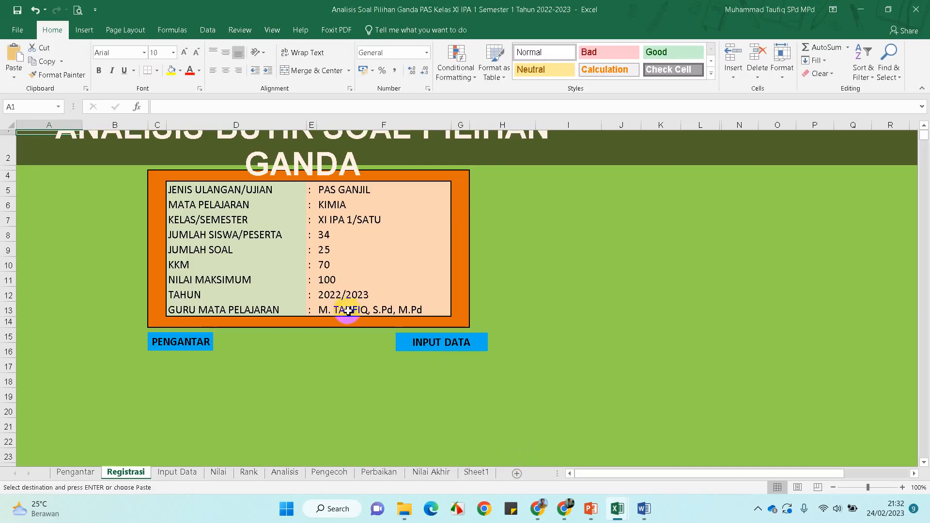
Check the Registrasi entries: PAS GANJIL, KIMIA, 34 students, 25 questions, KKM 70, 2022/2023
left_click(74, 474)
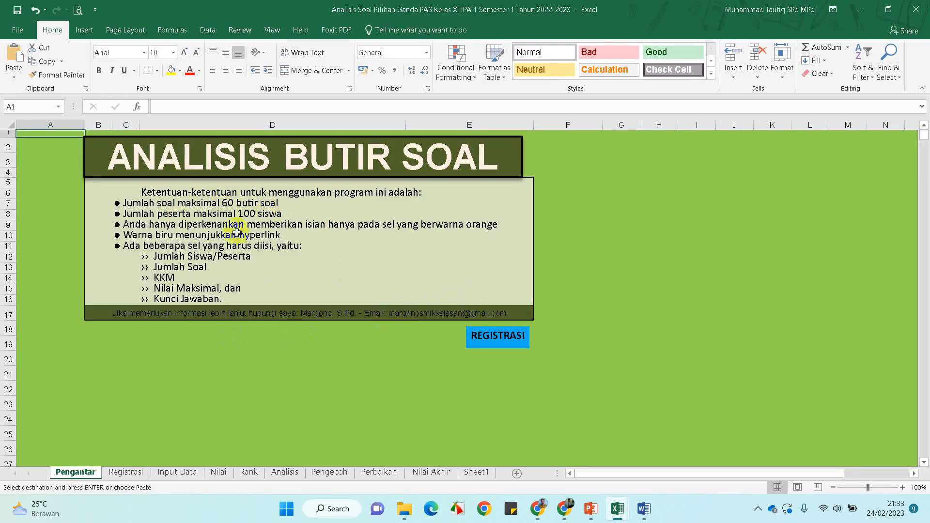
left_click(489, 341)
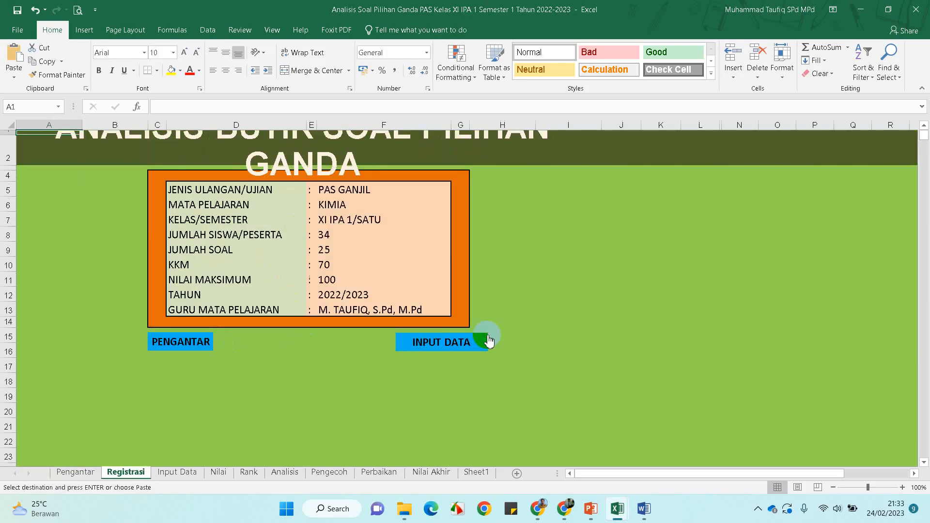
left_click(336, 190)
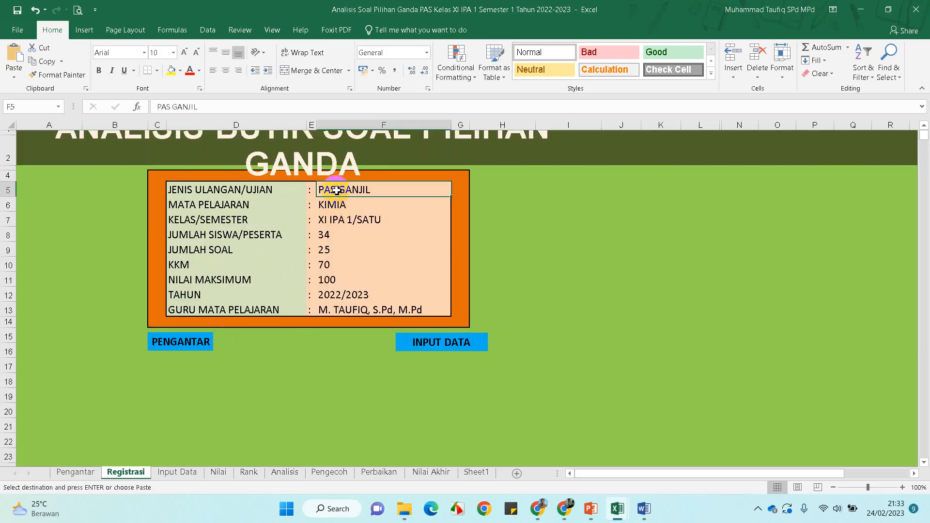
left_click(334, 204)
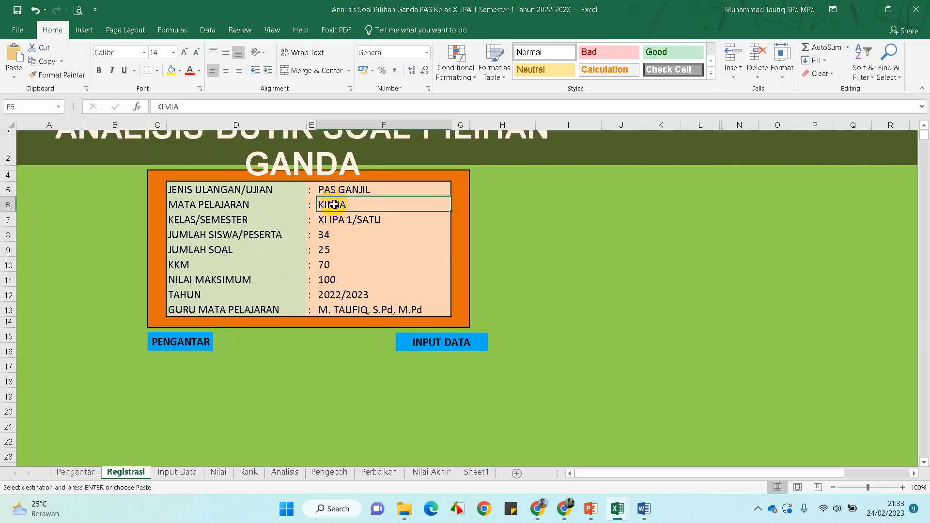
left_click(329, 221)
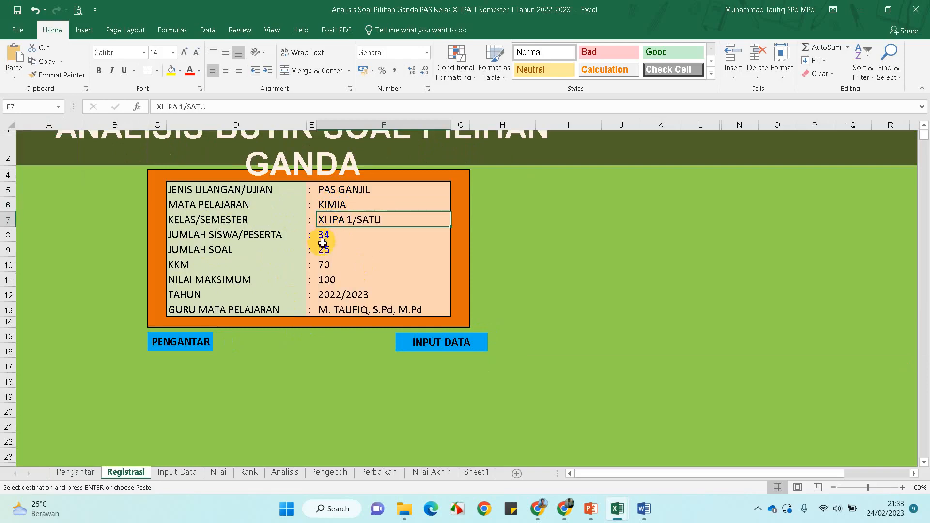
left_click(323, 242)
left_click(324, 252)
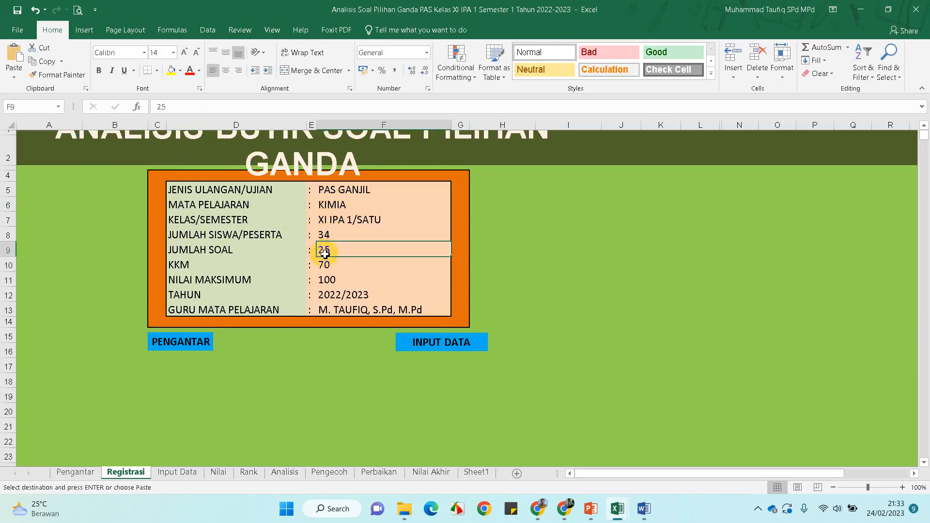
left_click(329, 269)
left_click(327, 280)
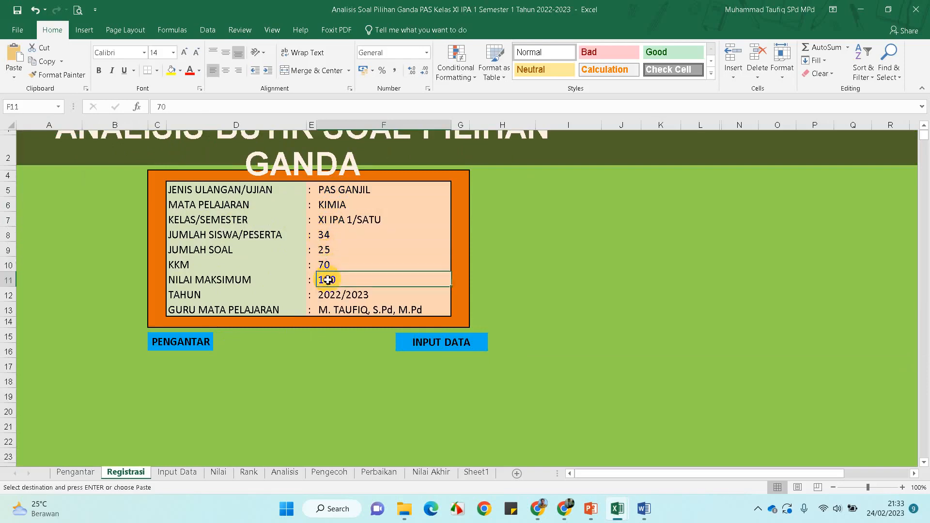
left_click(328, 295)
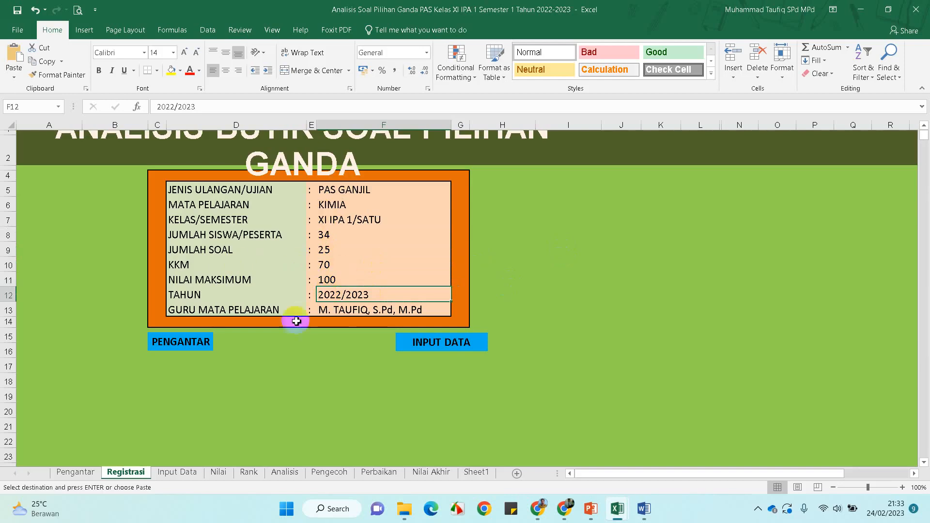
Dismiss the INPUT DATA invalid-reference error and switch to the Master workbook
left_click(445, 345)
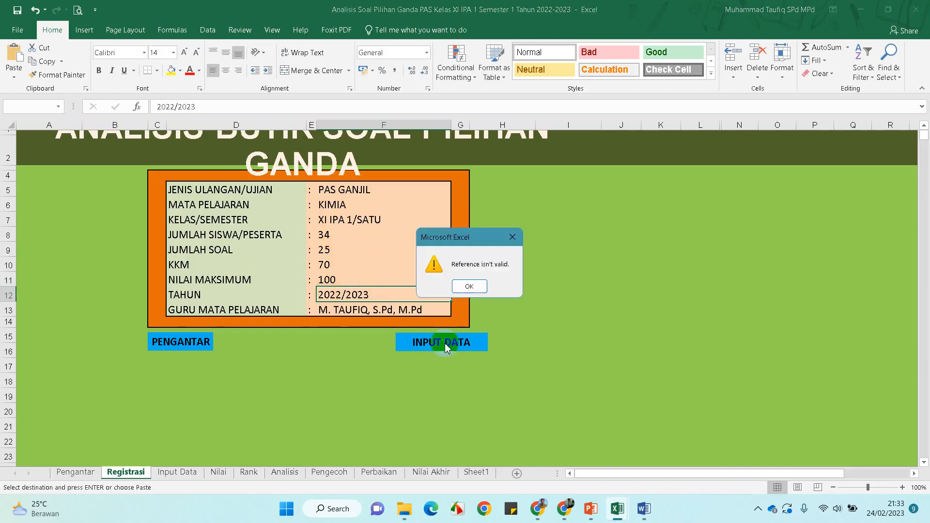
left_click(471, 286)
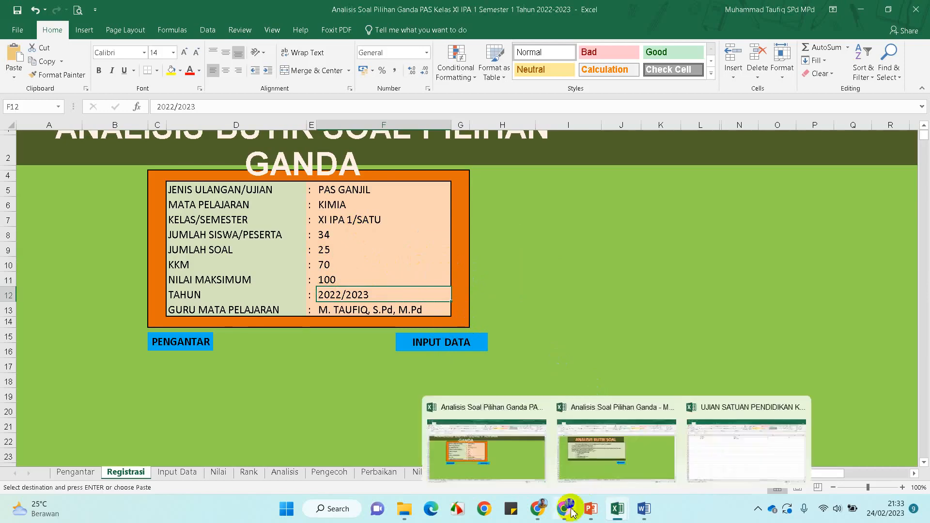
mouse_move(565, 509)
mouse_move(617, 508)
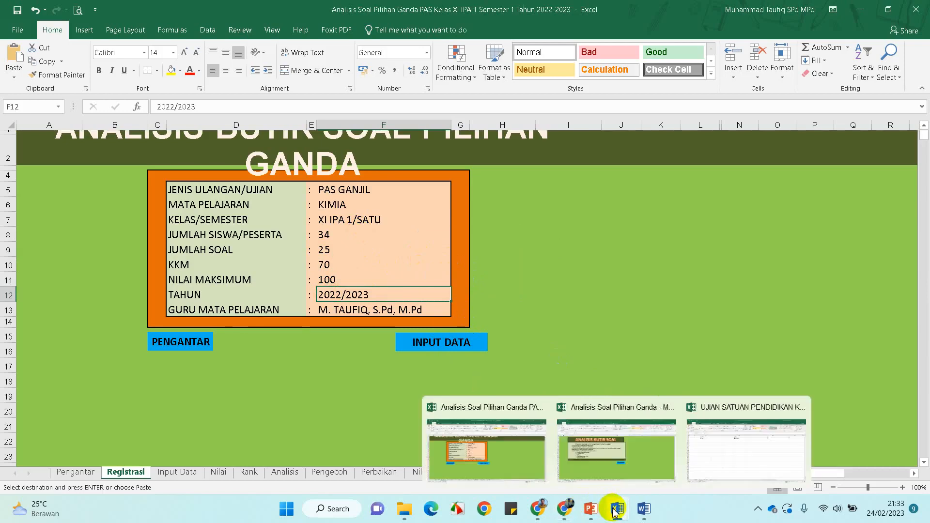
left_click(618, 461)
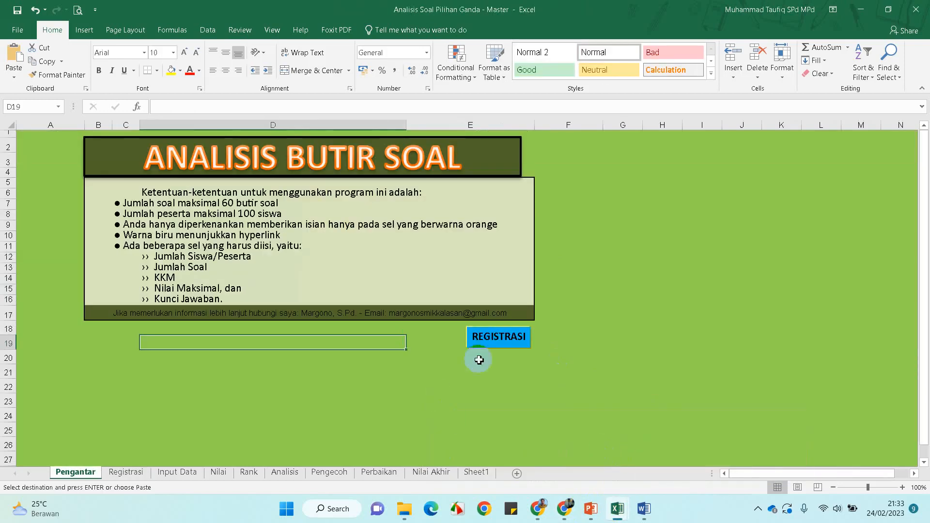
Scan the Master workbook's student answer grid, select answer key cell D5, and open the Nilai sheet
left_click(484, 339)
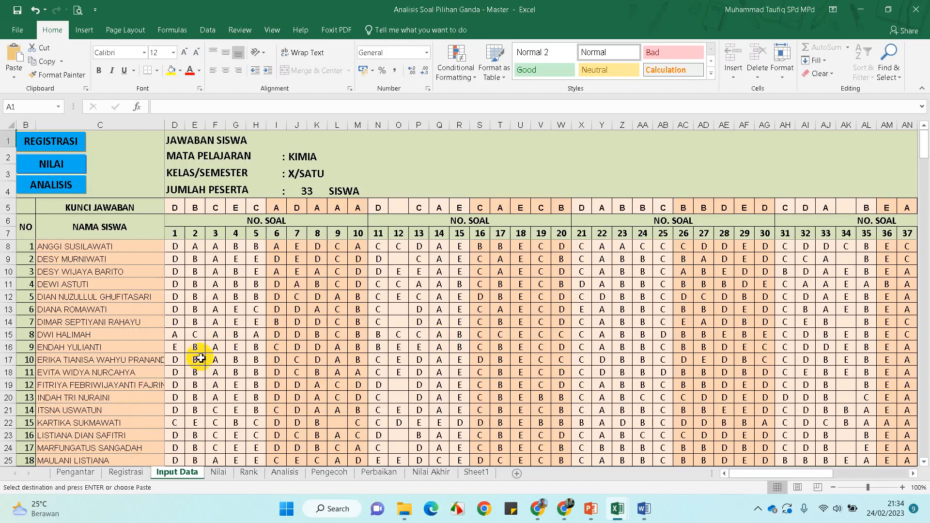
scroll(199, 358, "down", 2)
scroll(200, 358, "up", 2)
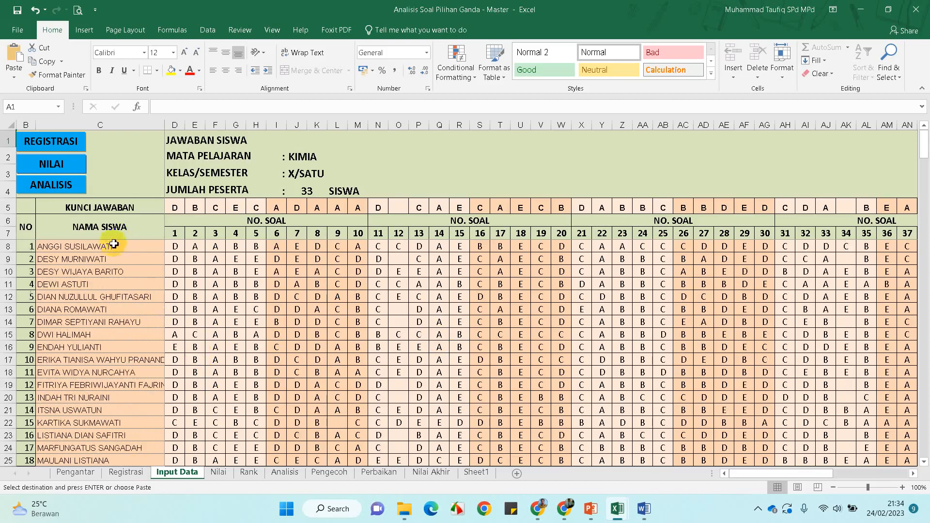
scroll(107, 269, "down", 3)
scroll(107, 269, "down", 9)
scroll(107, 269, "up", 12)
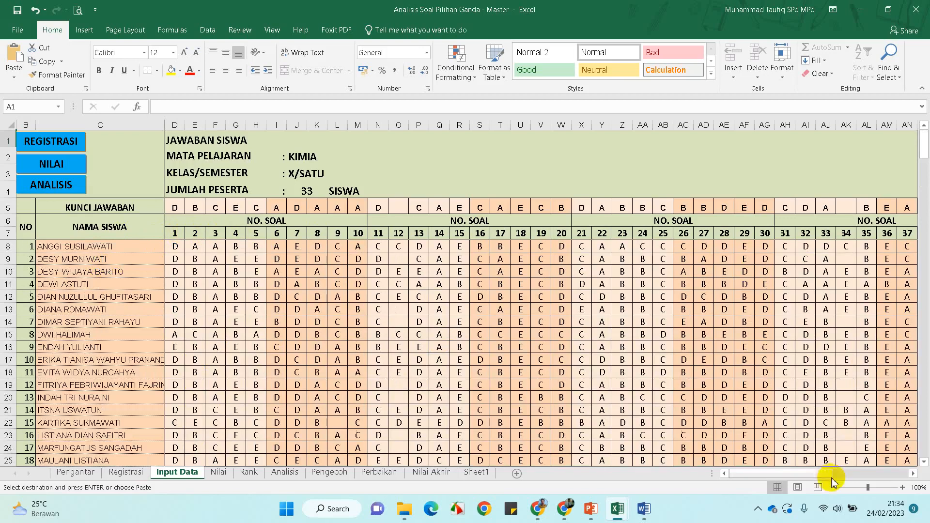
left_click_drag(828, 478, 725, 490)
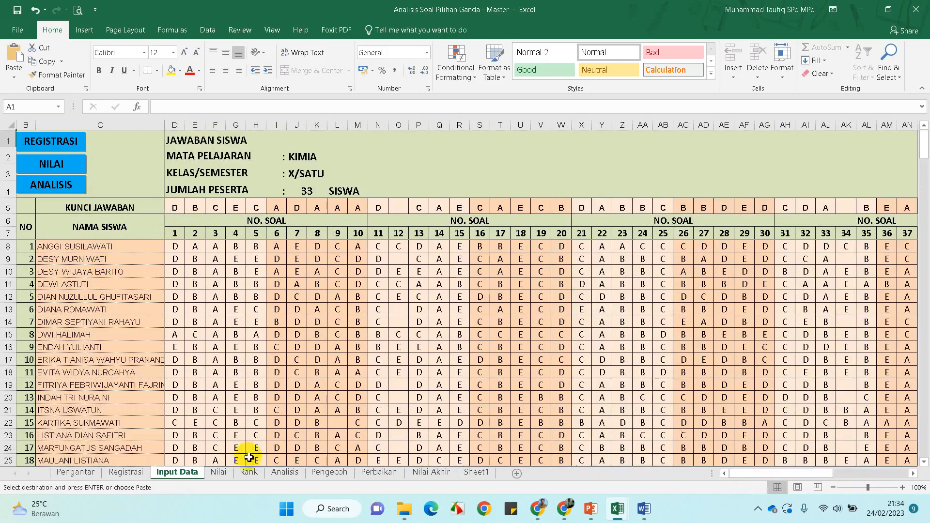
left_click(176, 208)
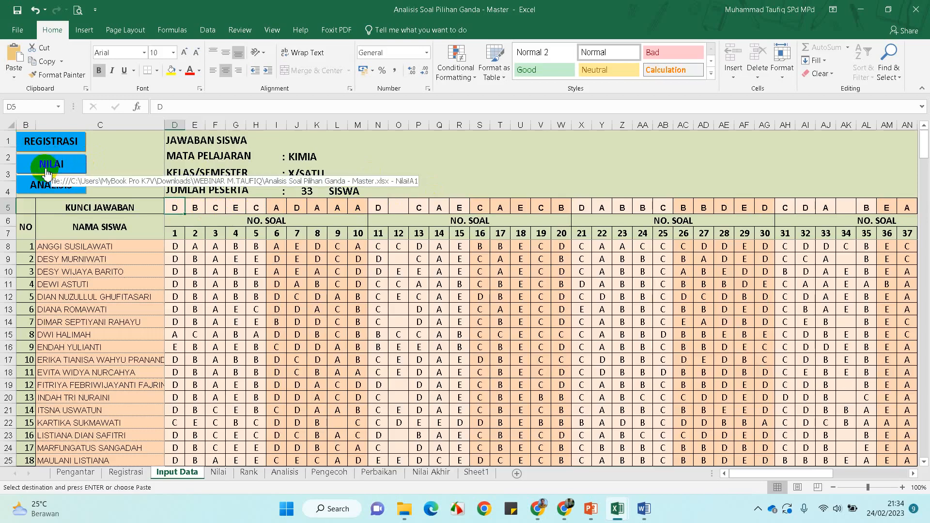
left_click(46, 171)
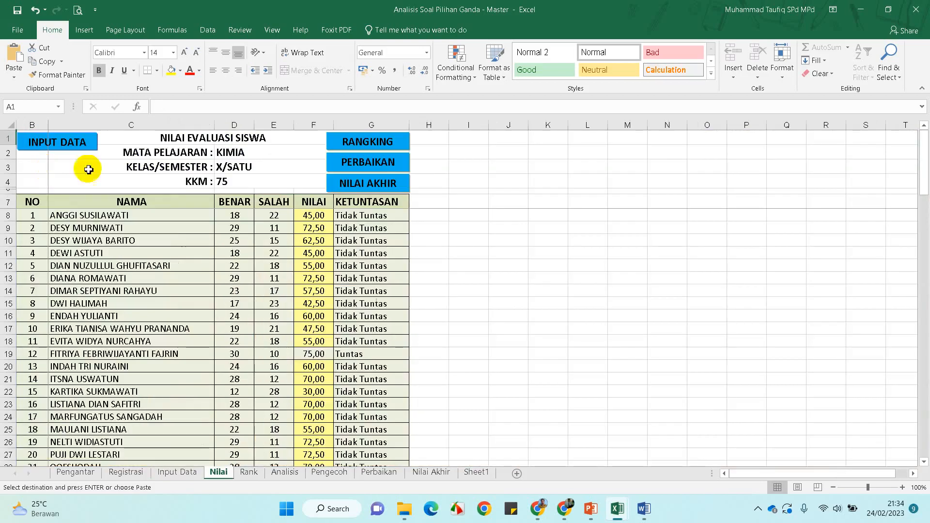
Look over the Perbaikan remedial sheet, then move via Nilai and Input Data to the Analisis sheet
scroll(247, 290, "down", 6)
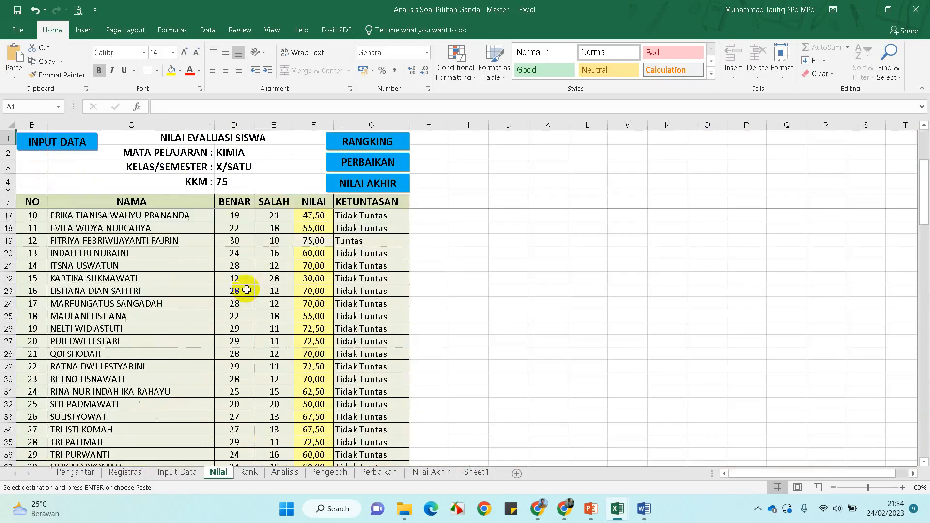
scroll(246, 289, "up", 5)
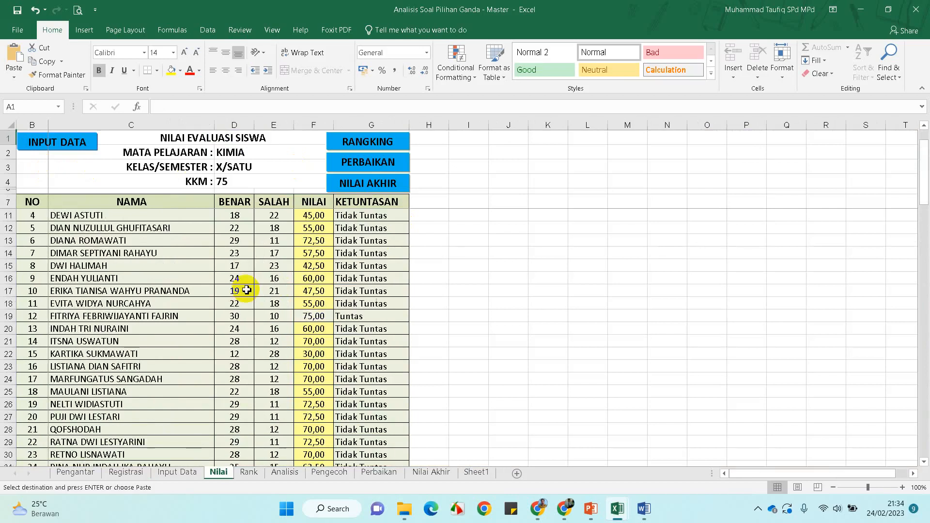
scroll(247, 290, "up", 1)
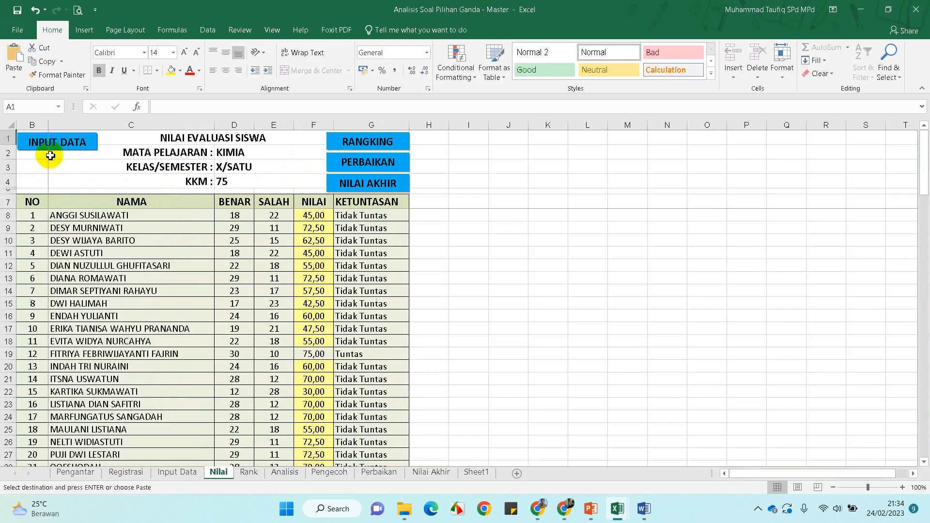
left_click(370, 162)
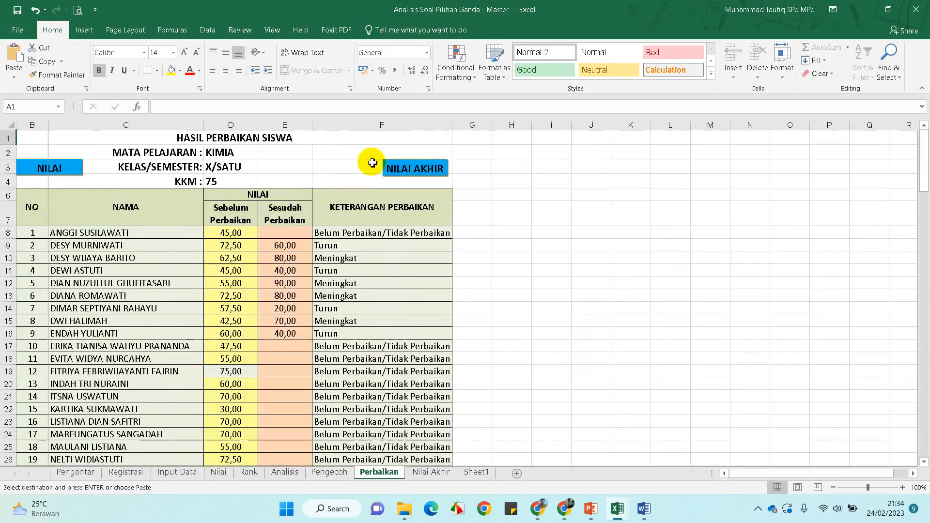
scroll(274, 229, "down", 10)
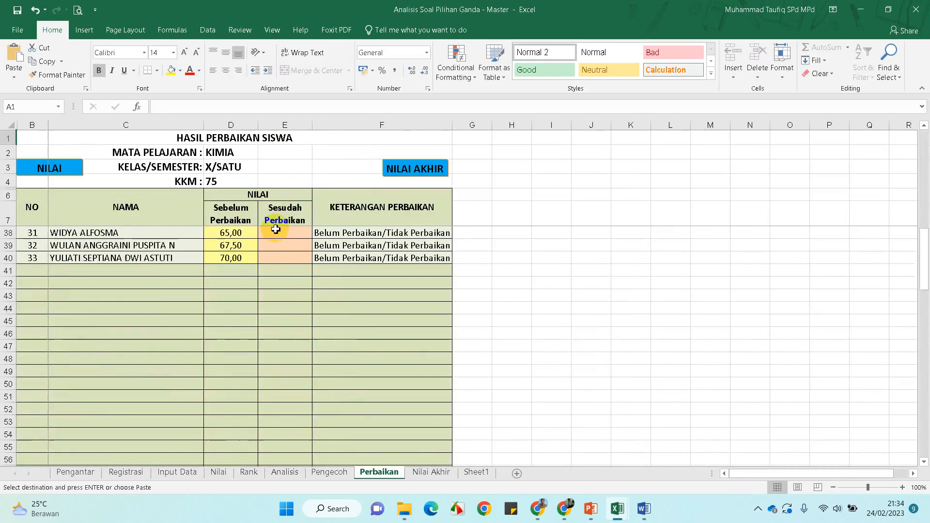
scroll(276, 230, "up", 7)
scroll(272, 220, "up", 3)
scroll(208, 329, "down", 3)
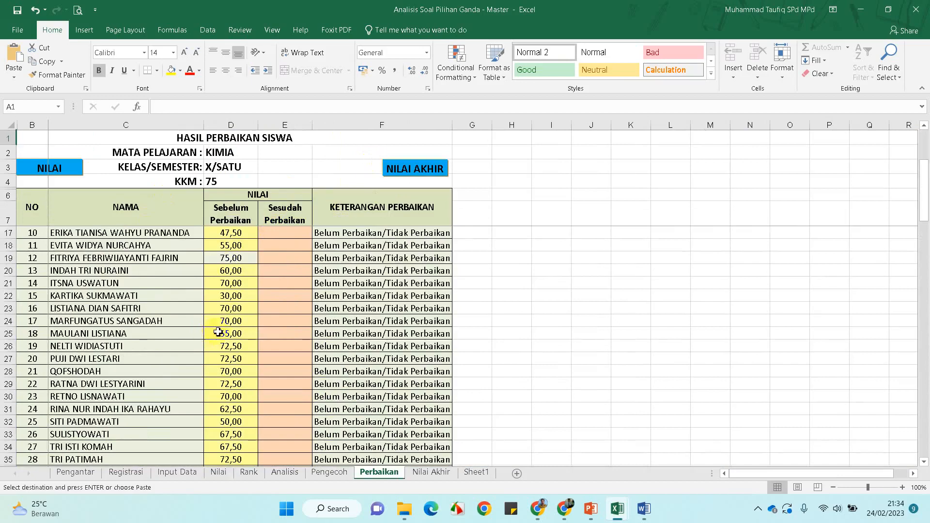
scroll(215, 327, "up", 3)
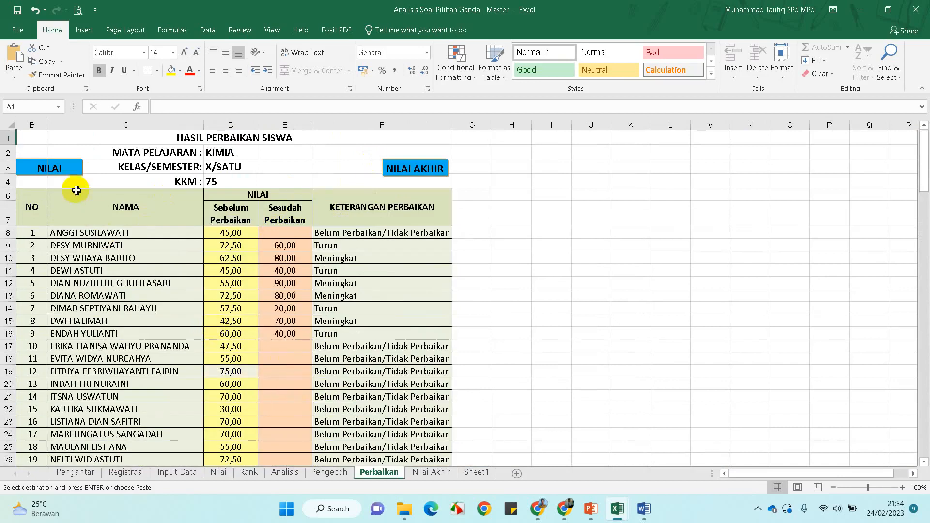
left_click(69, 176)
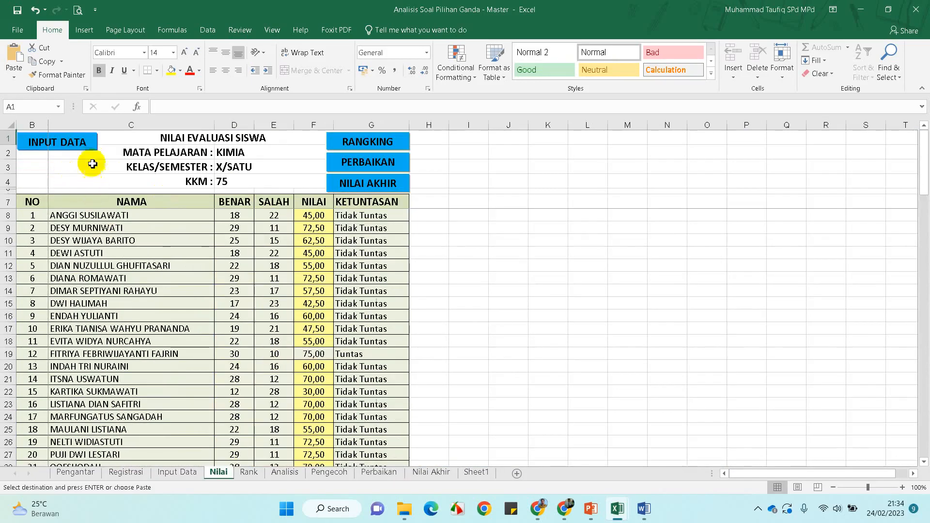
left_click(74, 147)
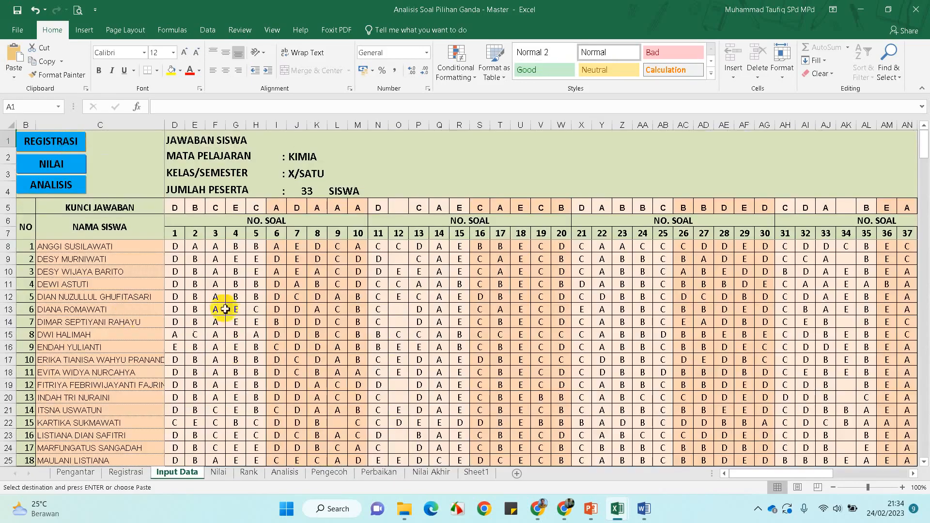
left_click(41, 186)
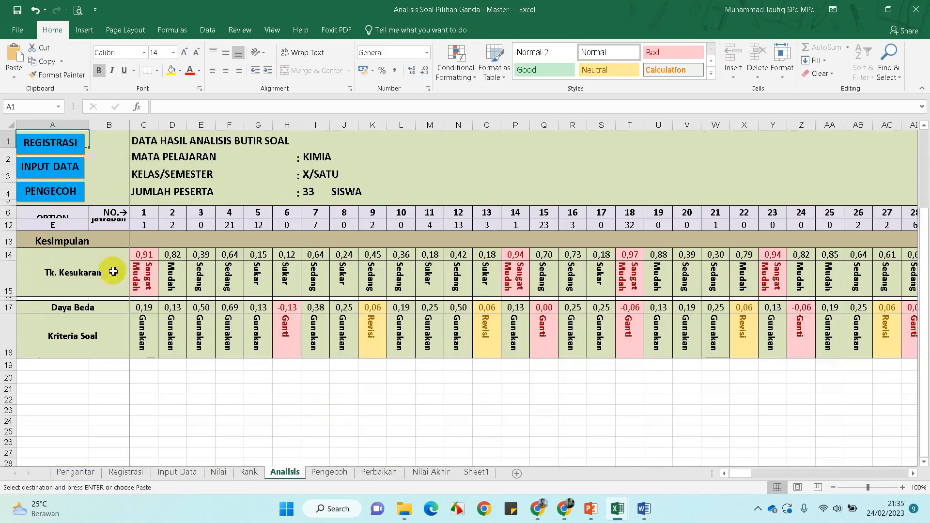
Review question 1's Tk. Kesukaran, Daya Beda and Kriteria Soal results, ending on its Gunakan verdict
left_click(60, 277)
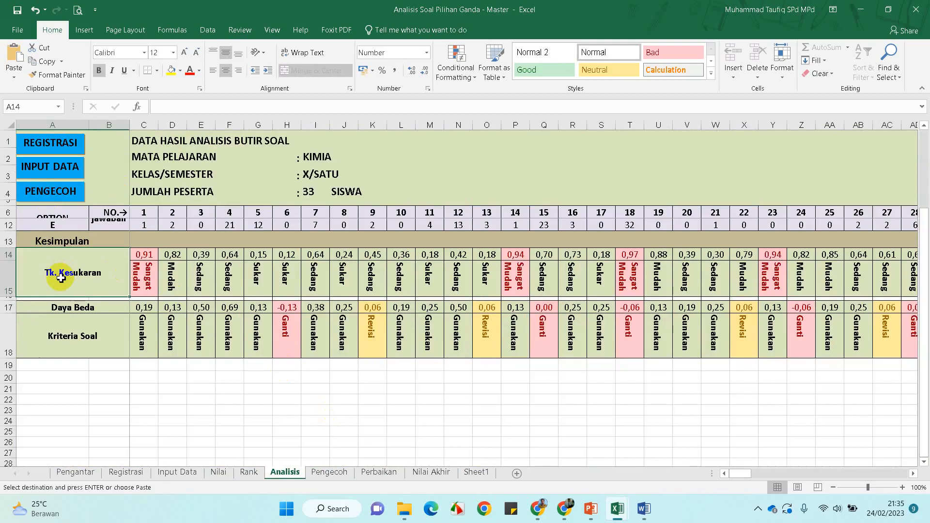
left_click(74, 309)
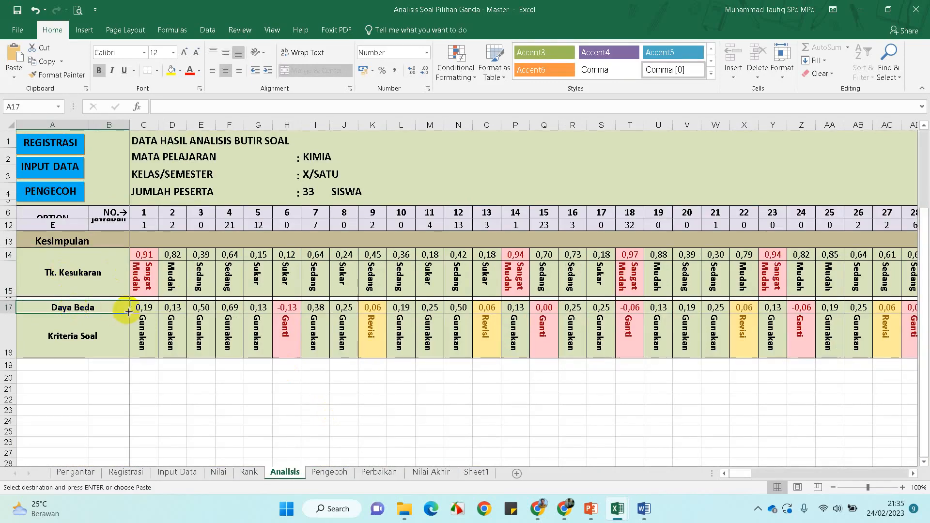
left_click(72, 337)
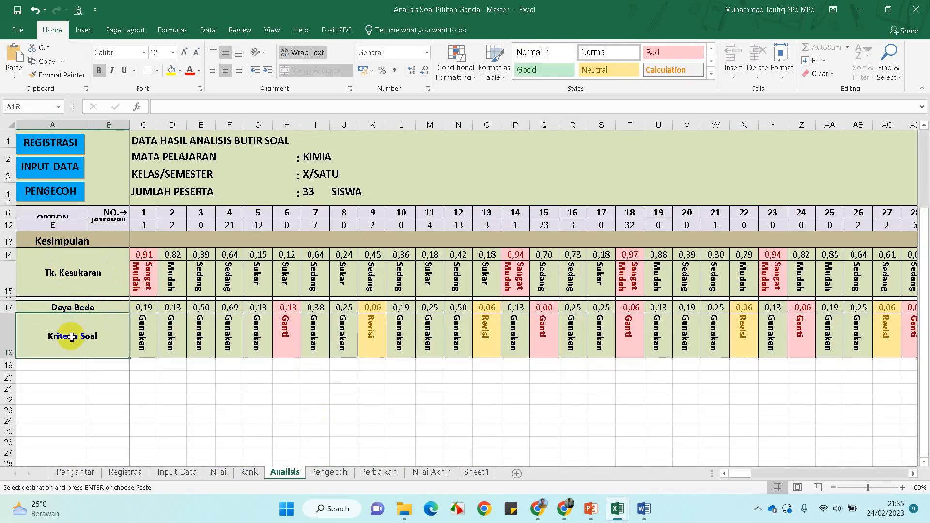
key("Up")
key("Up")
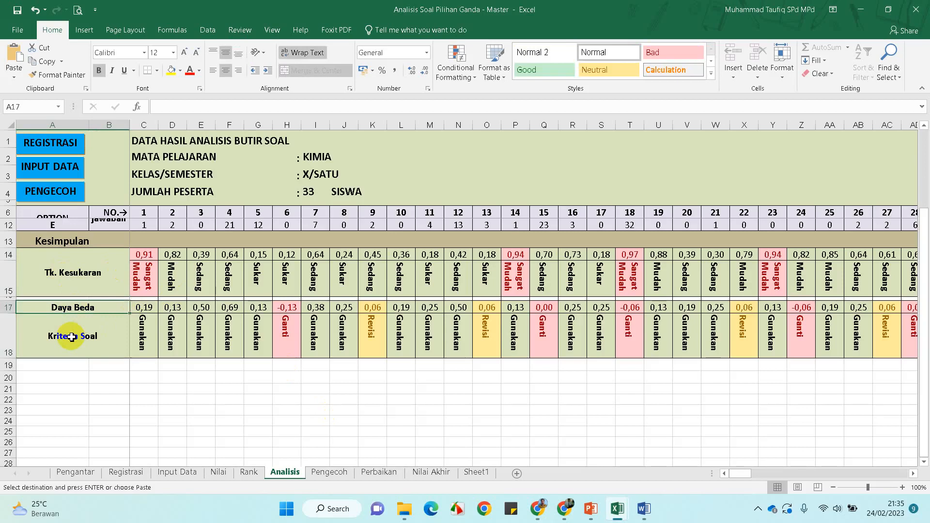
key("Right")
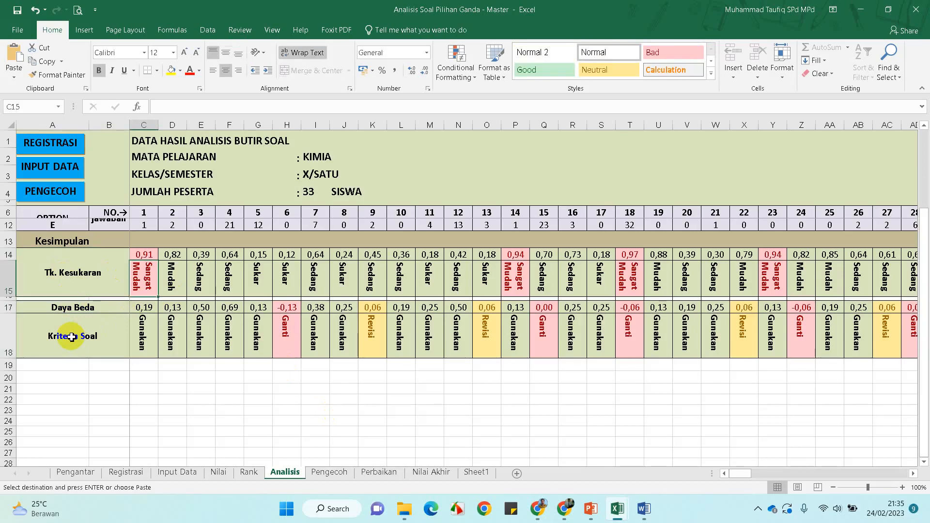
key("Down")
key("Down")
key("Down")
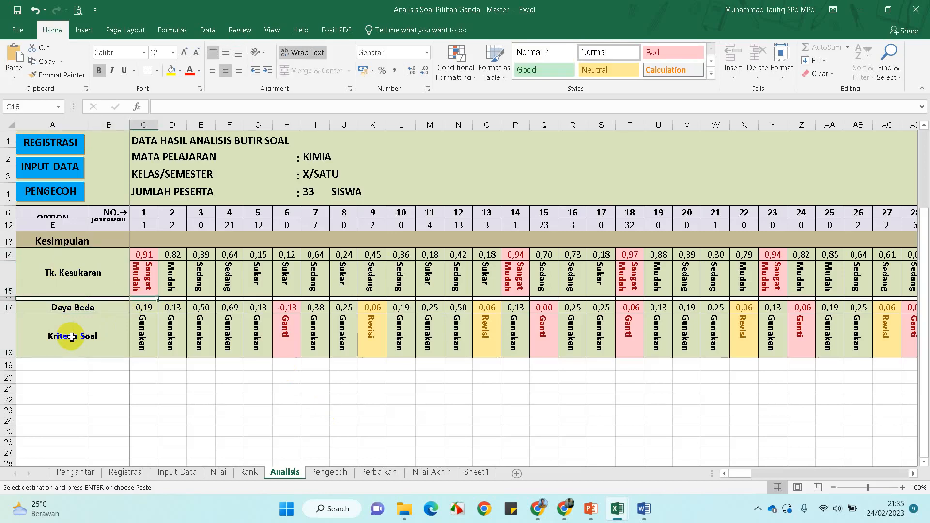
key("Up")
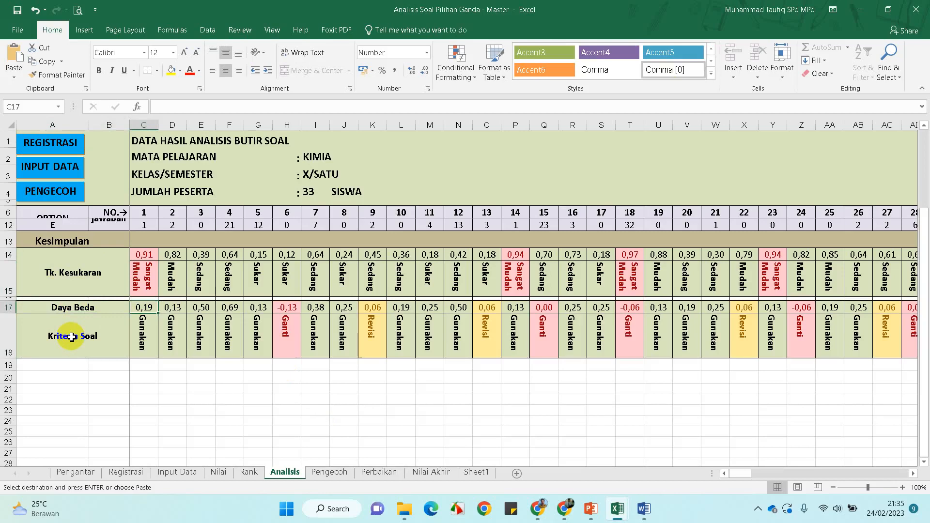
key("Down")
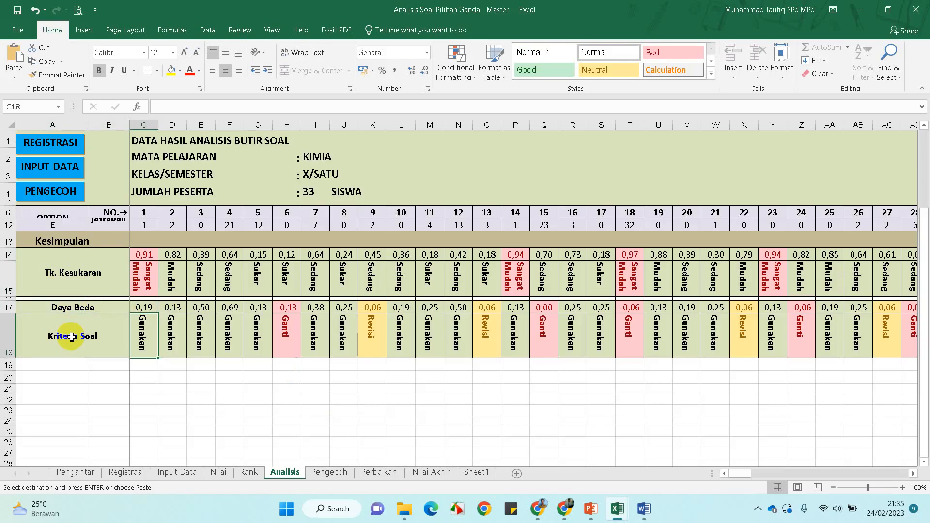
Step through later questions' difficulty categories and verdicts, e.g. Ganti for question 6, Revisi for question 9
key("Right")
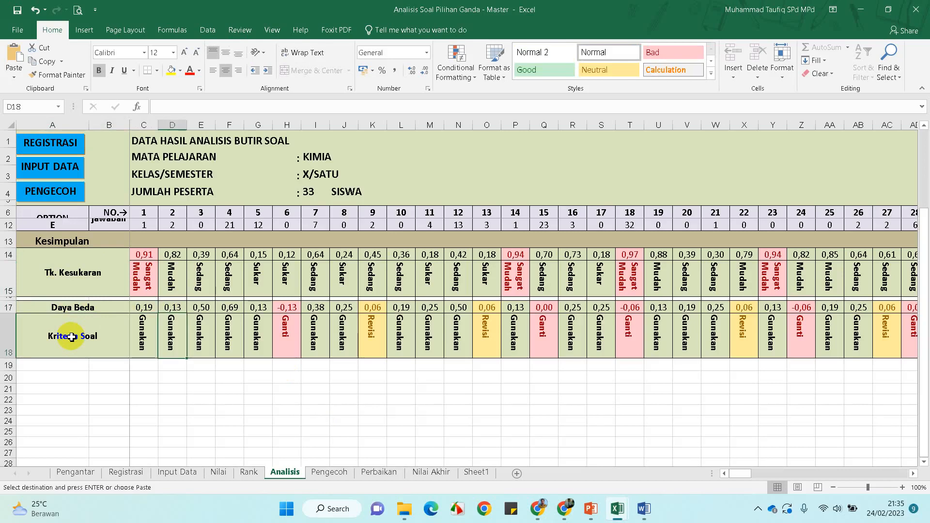
key("Up")
key("Up")
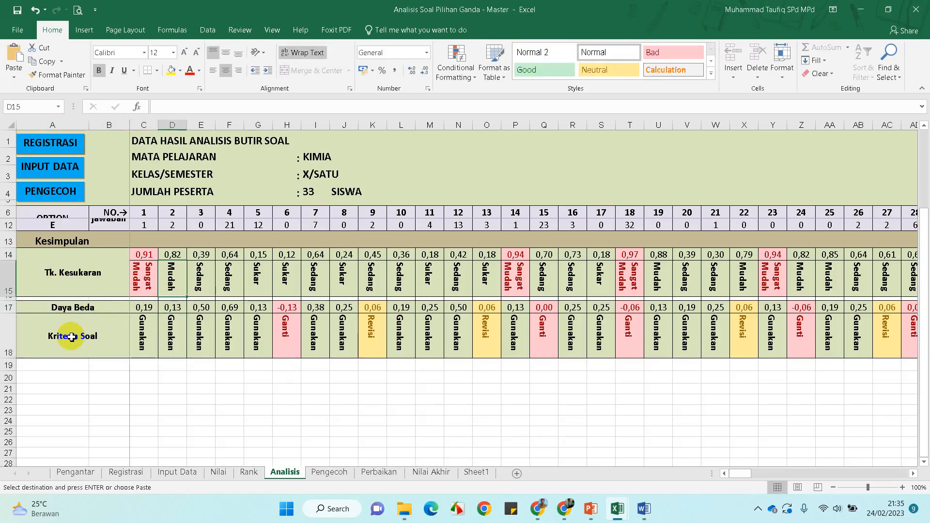
key("Right")
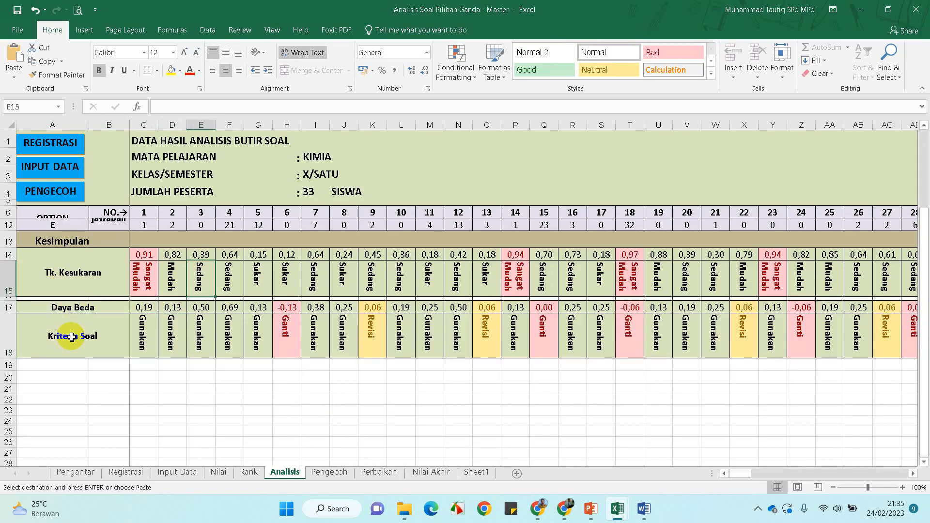
key("Right")
key("Right")
key("Right")
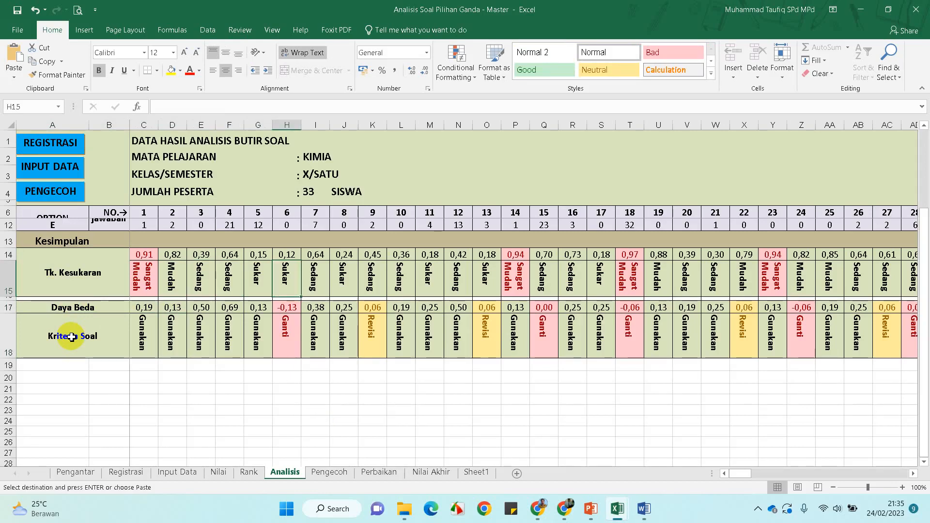
key("Down")
key("Down")
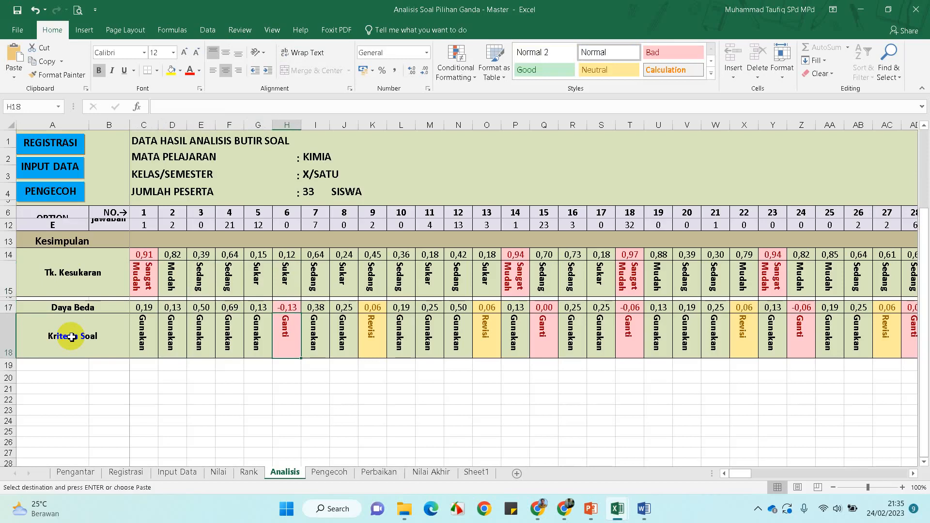
key("Right")
key("Right")
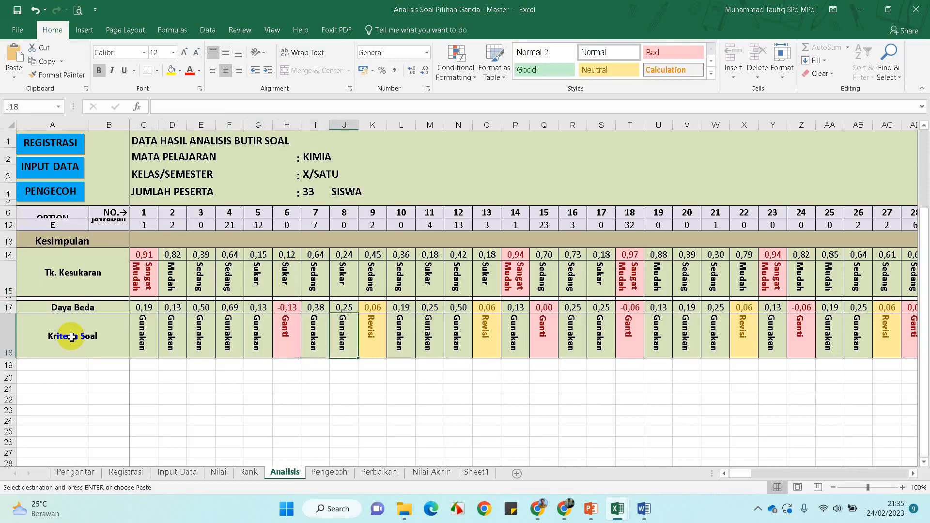
key("Right")
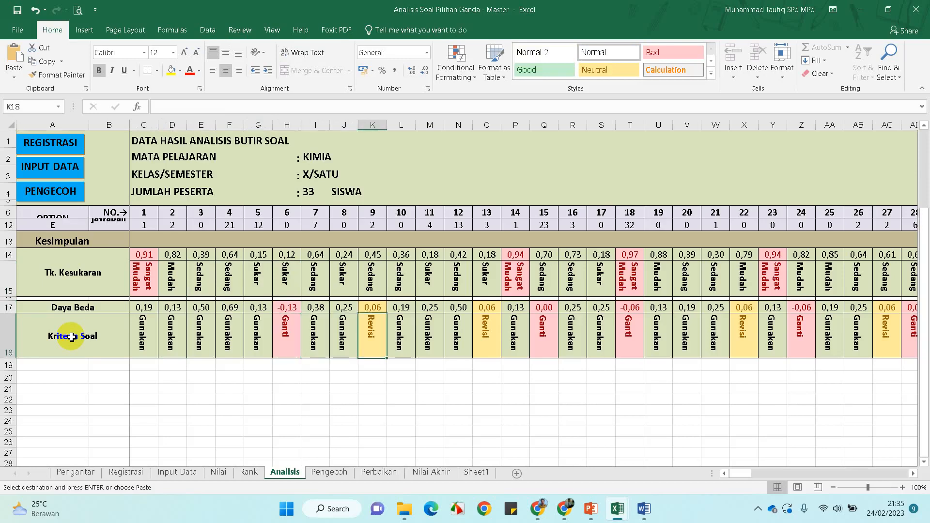
key("Right")
key("Right")
key("Right")
key("Right")
key("Right")
key("Right")
key("Right")
key("Right")
key("Right")
key("Right")
key("Right")
key("Right")
key("Right")
key("Right")
key("Right")
key("Right")
key("Right")
key("Right")
key("Right")
key("Right")
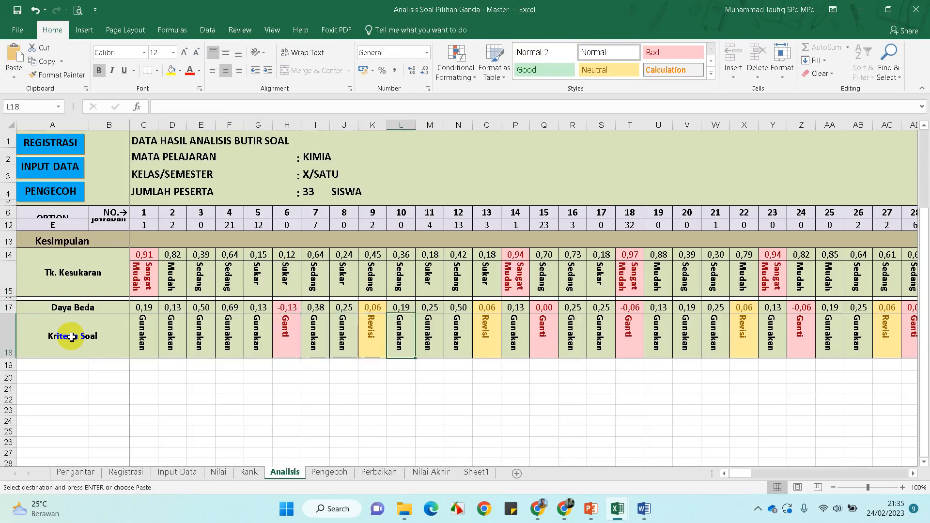
key("Right")
key("Right")
key("Right")
key("Right")
key("Right")
key("Right")
key("Right")
key("Right")
key("Right")
key("Right")
key("Right")
key("Right")
key("Right")
key("Right")
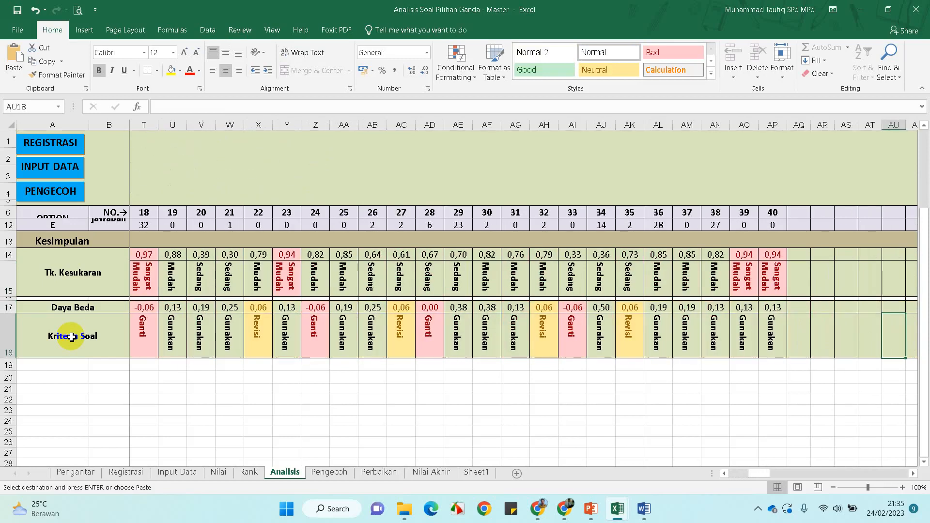
key("Left")
key("Left")
key("Left")
key("Left")
key("Left")
key("Left")
key("Left")
key("Left")
key("Left")
key("Left")
key("Left")
key("Left")
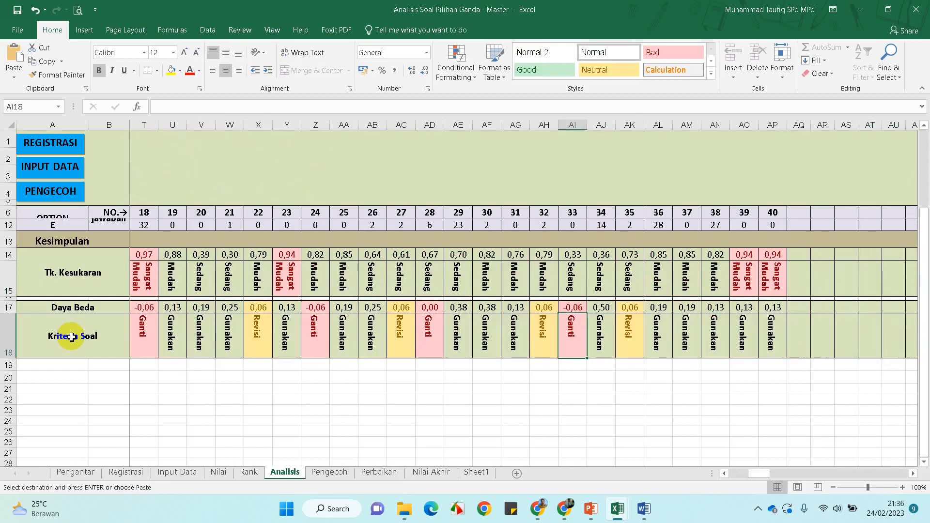
key("Left")
key("Left")
key("Left")
key("Left")
key("Left")
key("Left")
key("Left")
key("Left")
key("Left")
key("Left")
key("Left")
key("Left")
key("Left")
key("Left")
key("Left")
key("Left")
key("Left")
key("Left")
key("Left")
key("Left")
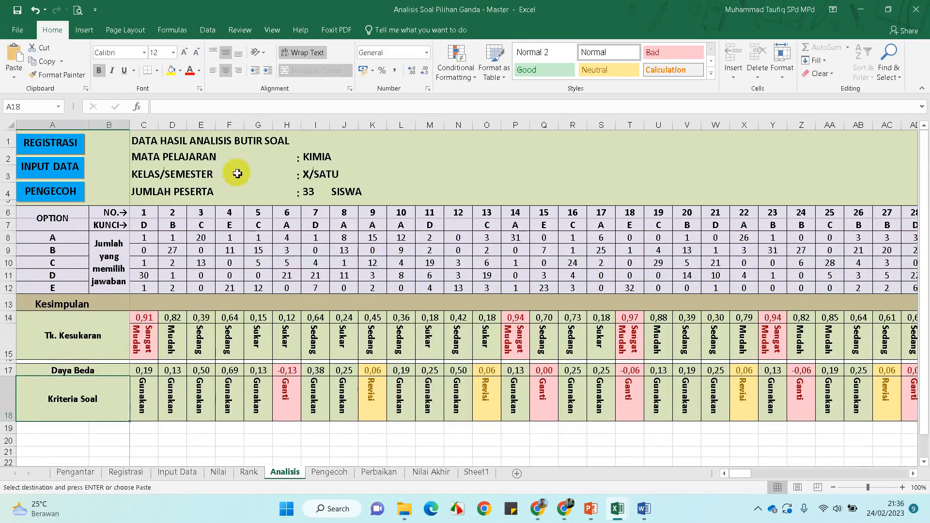
Browse the Pengecoh and Perbaikan sheets, then scroll through the Nilai Akhir final grades
left_click(46, 199)
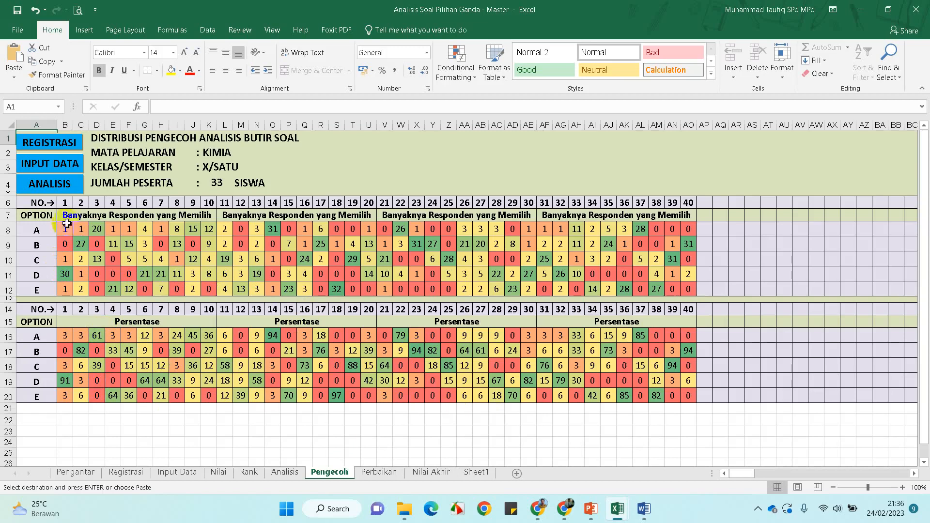
left_click(379, 472)
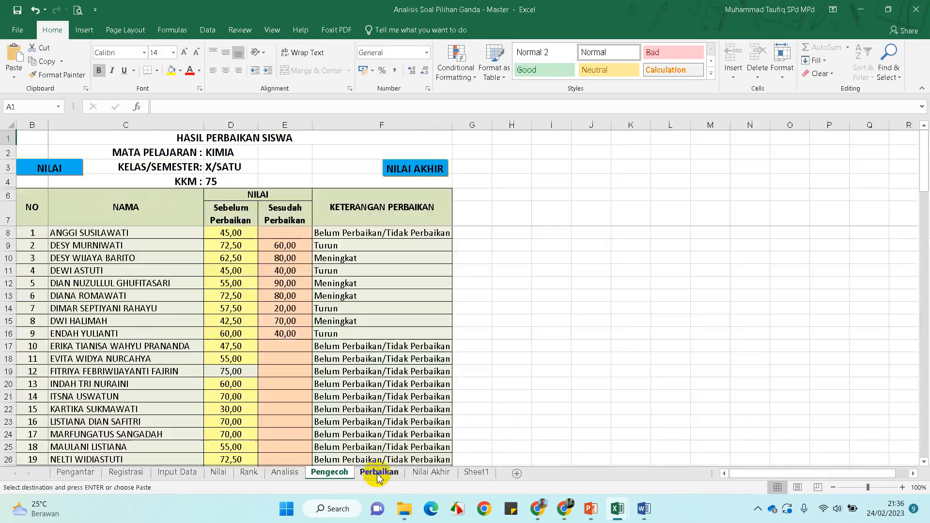
left_click(433, 473)
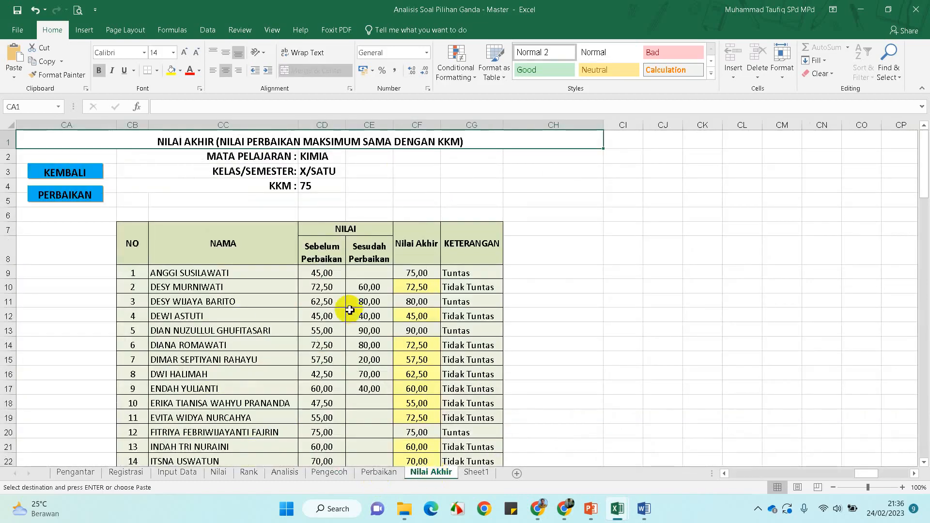
scroll(350, 310, "down", 11)
scroll(345, 310, "up", 5)
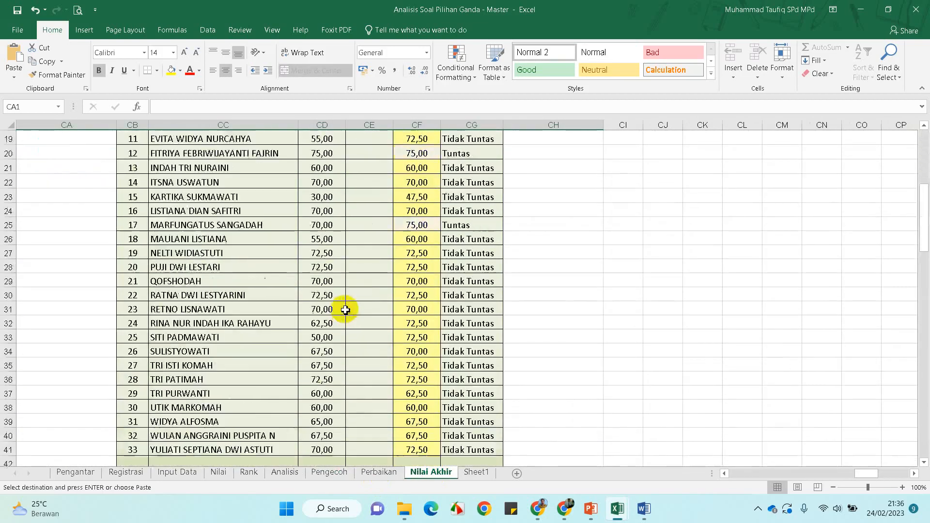
scroll(345, 310, "up", 6)
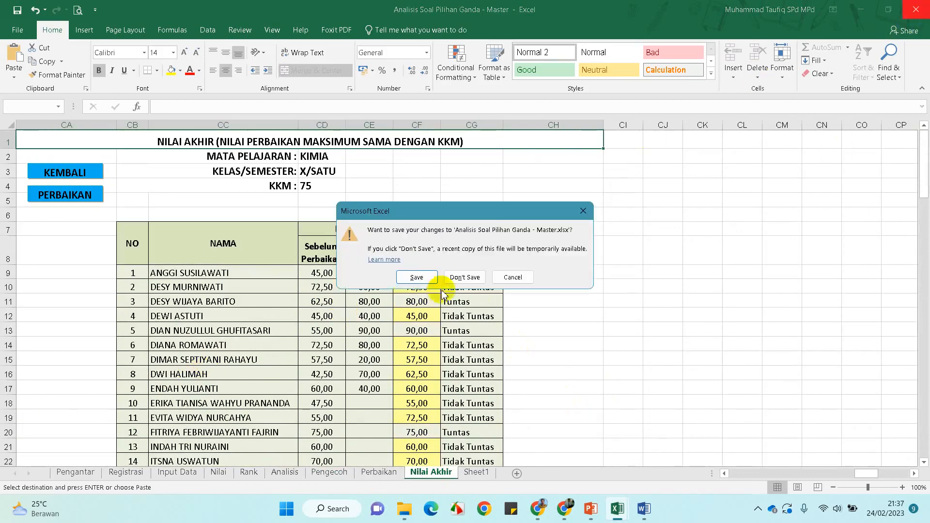
Cancel the save prompt to keep the workbook open and bring the quiz form forward
left_click(583, 211)
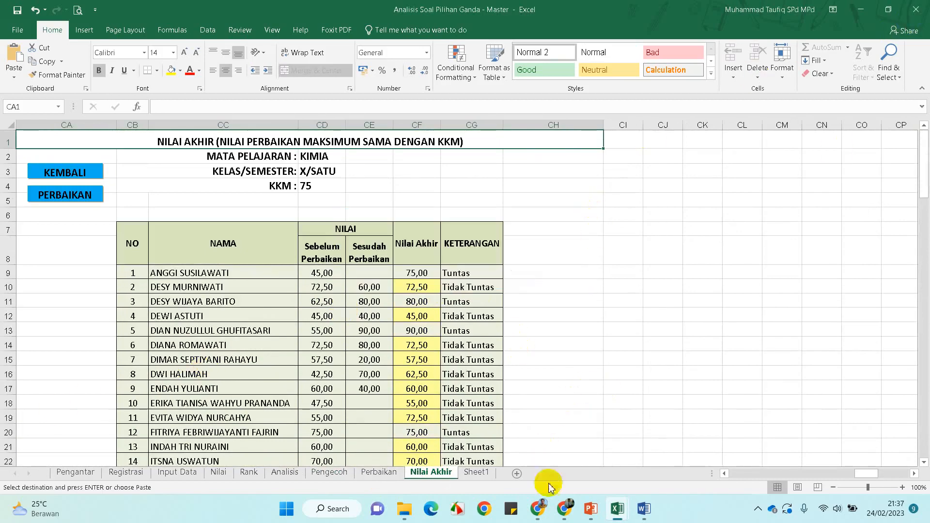
mouse_move(540, 509)
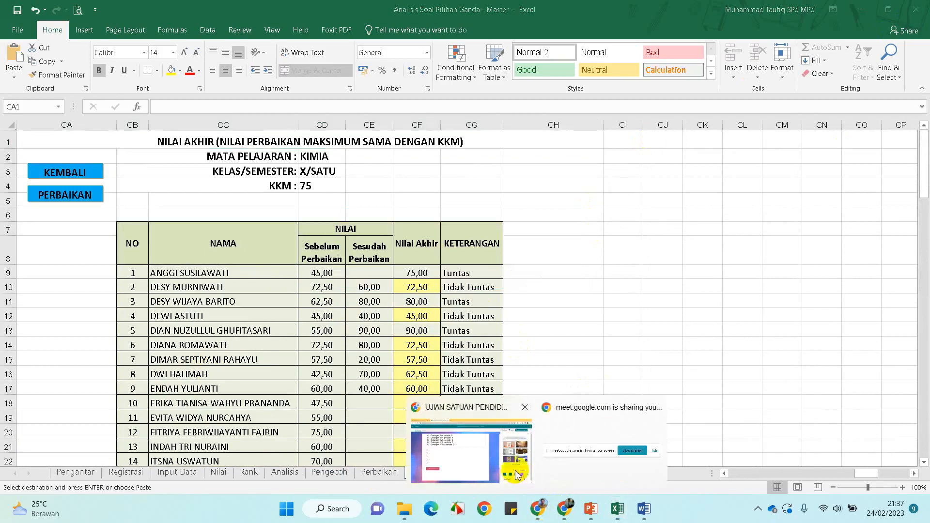
left_click(472, 462)
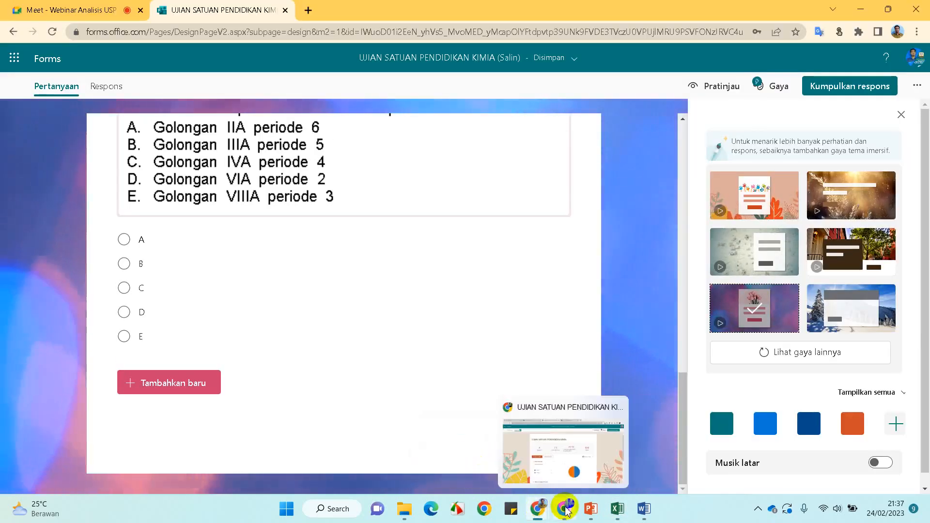
Stop sharing the screen with the meeting and return to the Google Meet call
mouse_move(541, 497)
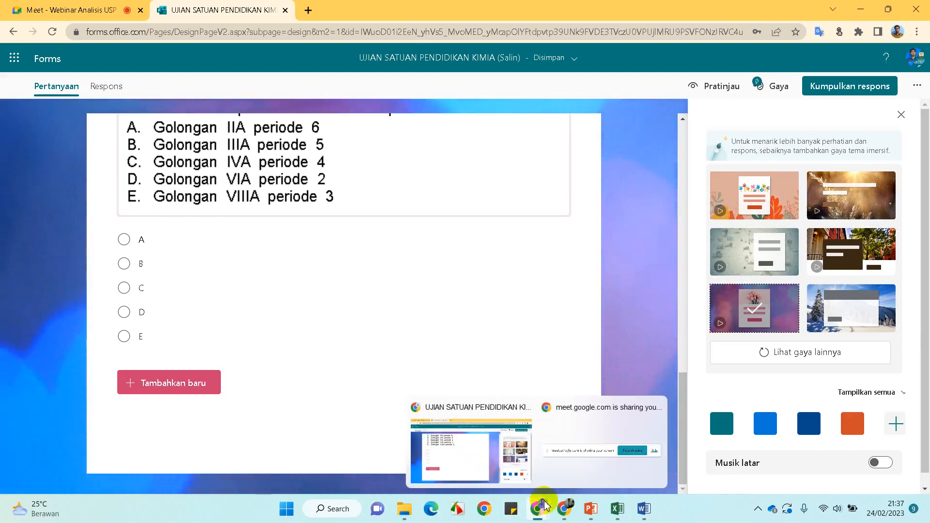
left_click(574, 478)
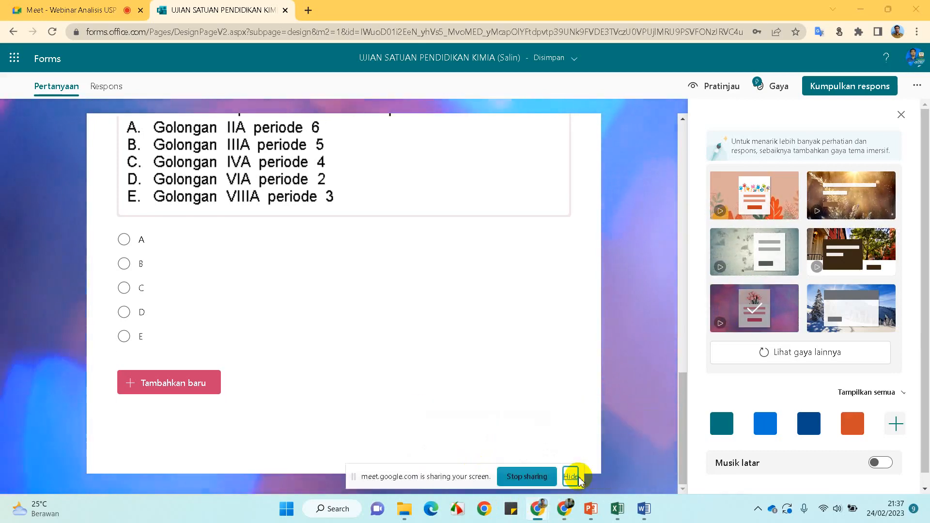
left_click(533, 479)
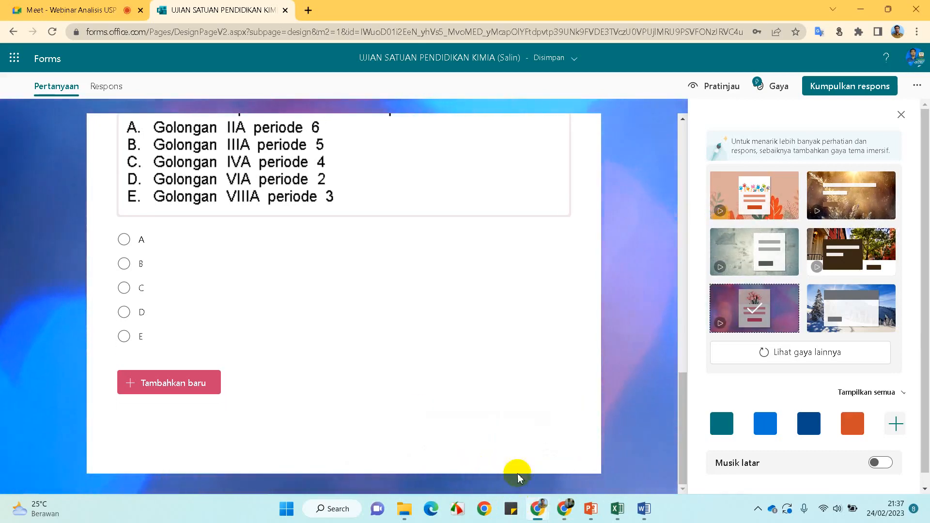
left_click(76, 11)
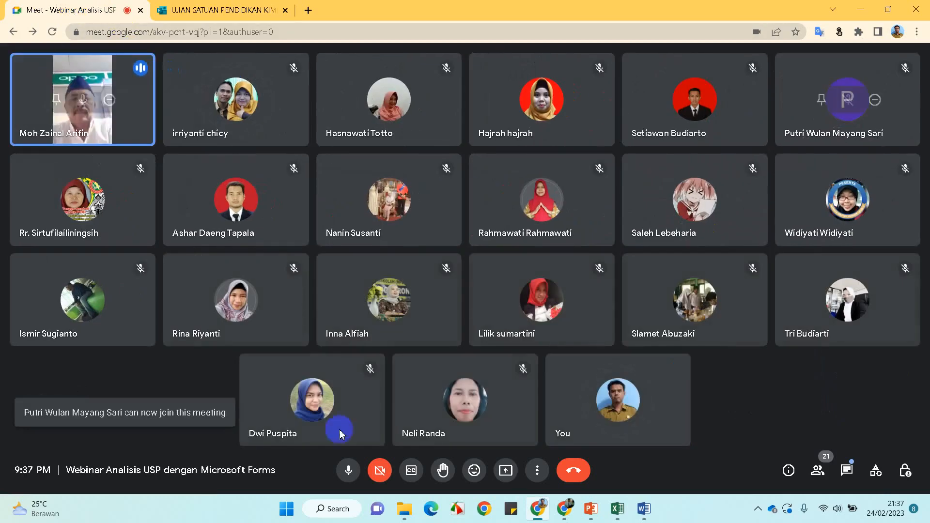
Mute the microphone, open the in-call messages, and briefly unmute before muting again
left_click(348, 470)
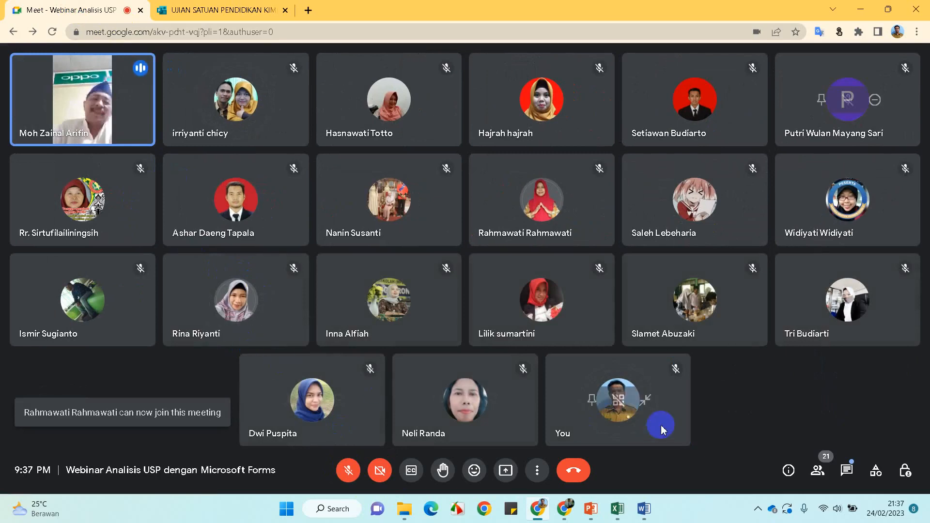
left_click(846, 471)
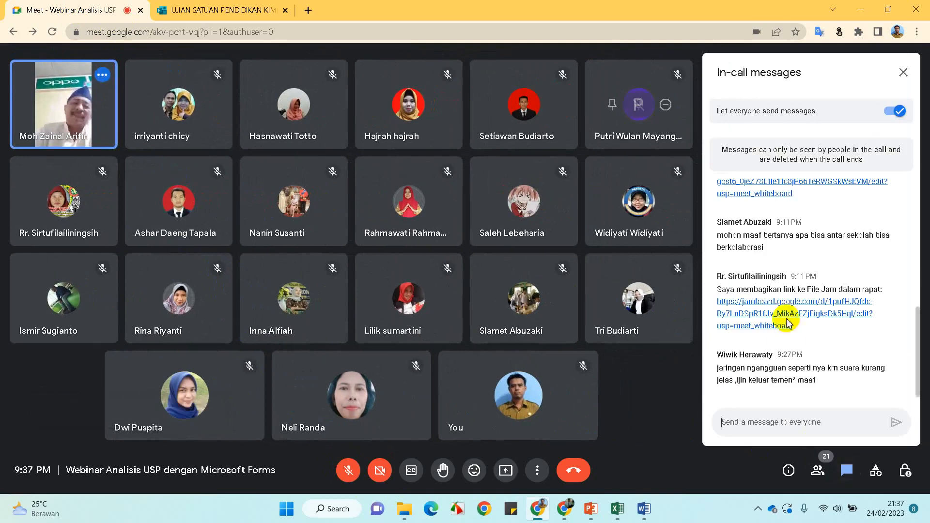
scroll(789, 305, "up", 10)
left_click(351, 478)
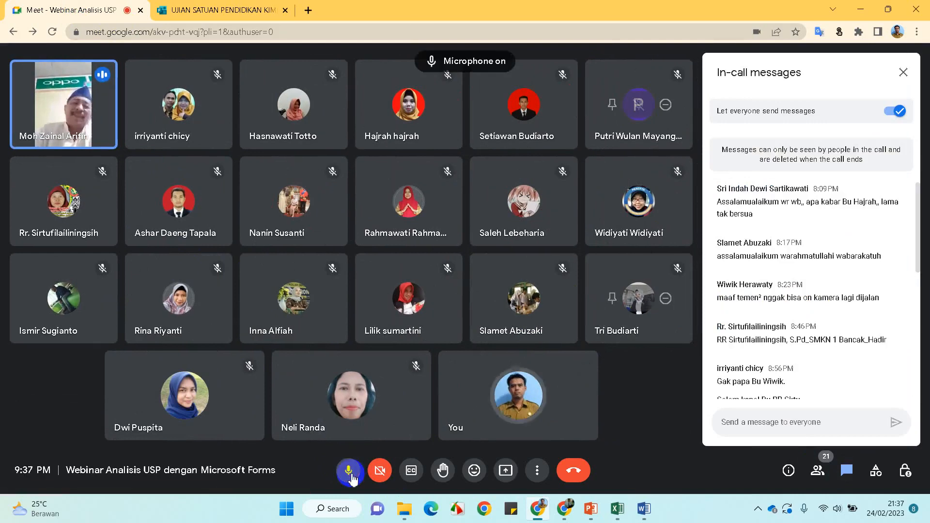
left_click(351, 477)
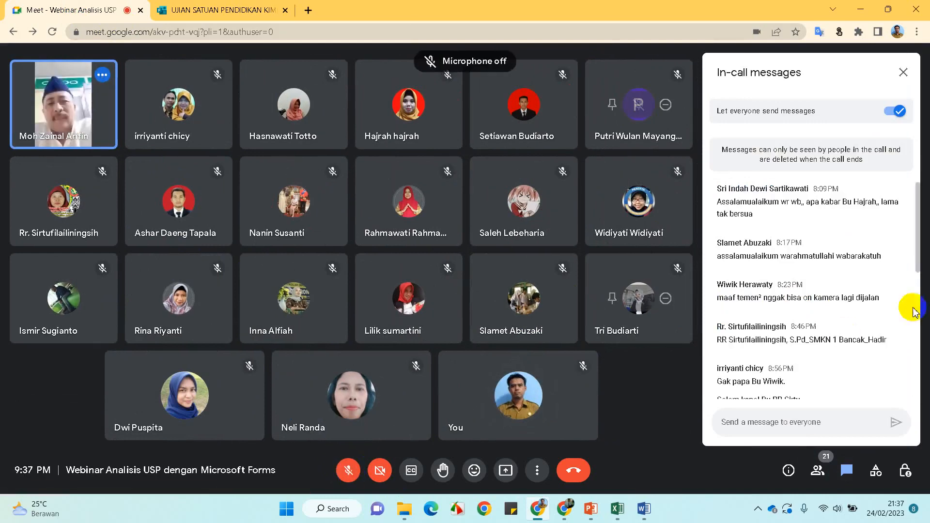
Scroll through the in-call messages and unmute the microphone to speak
scroll(887, 310, "up", 1)
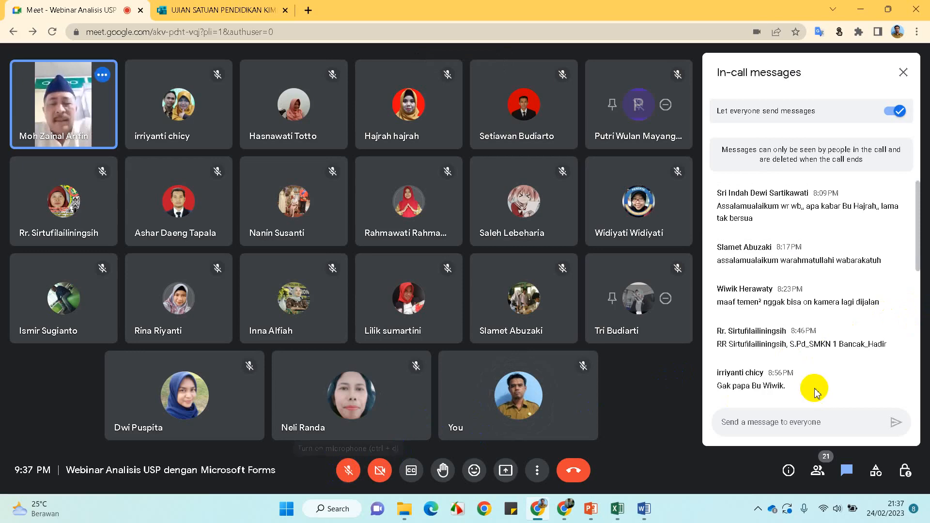
scroll(817, 394, "down", 10)
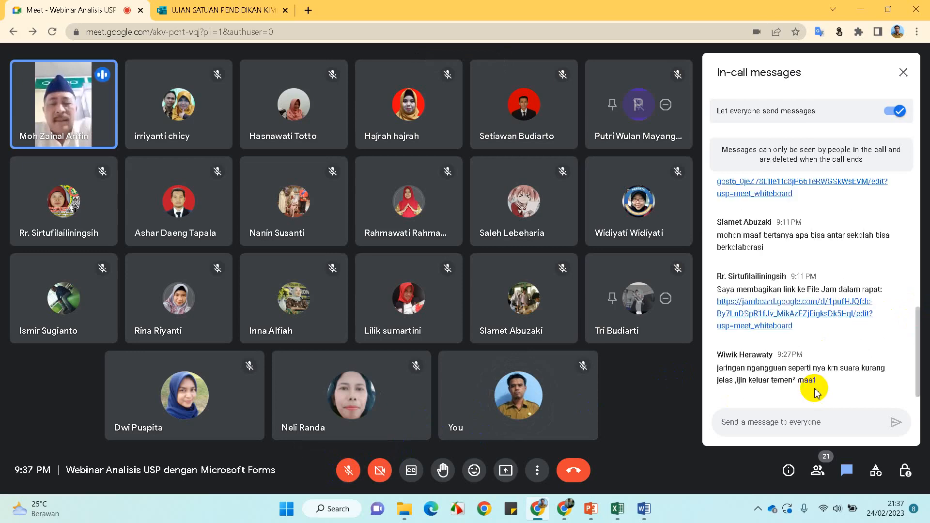
scroll(816, 393, "up", 10)
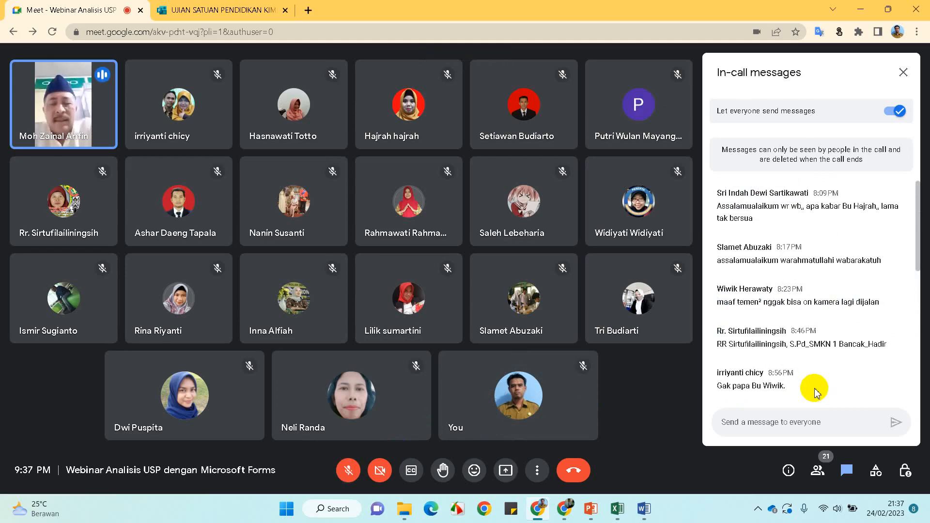
left_click(347, 471)
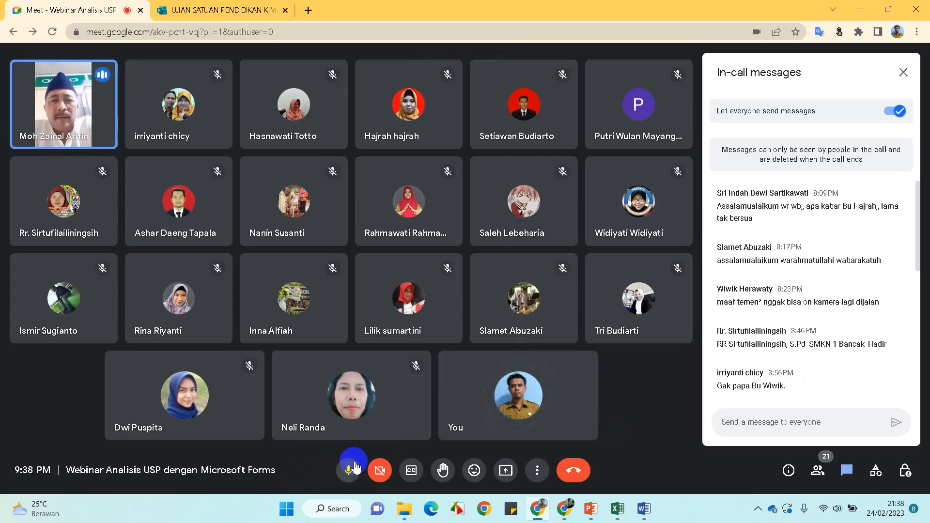
left_click(352, 470)
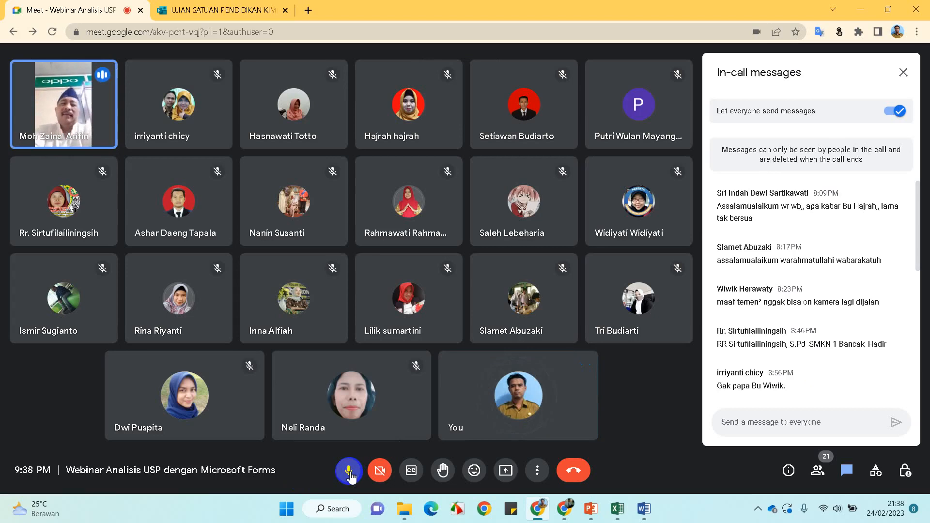
left_click(469, 447)
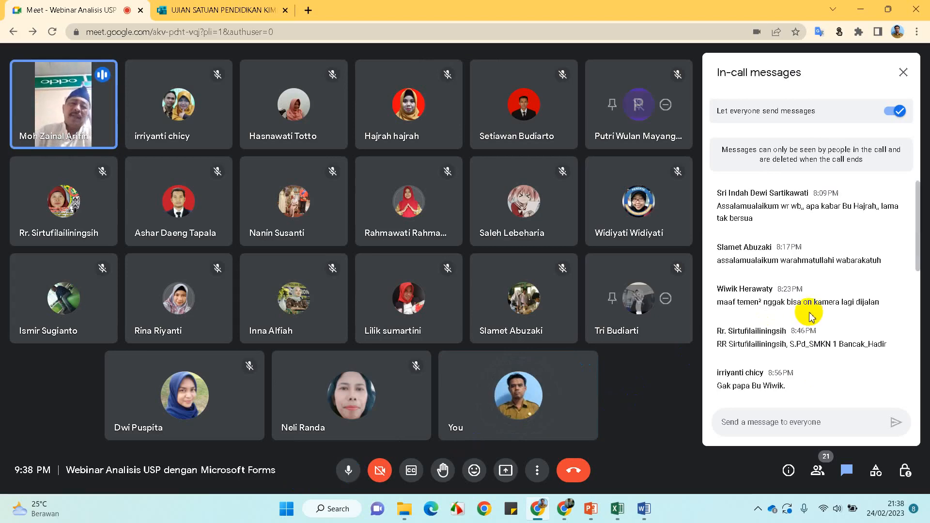
scroll(812, 317, "down", 3)
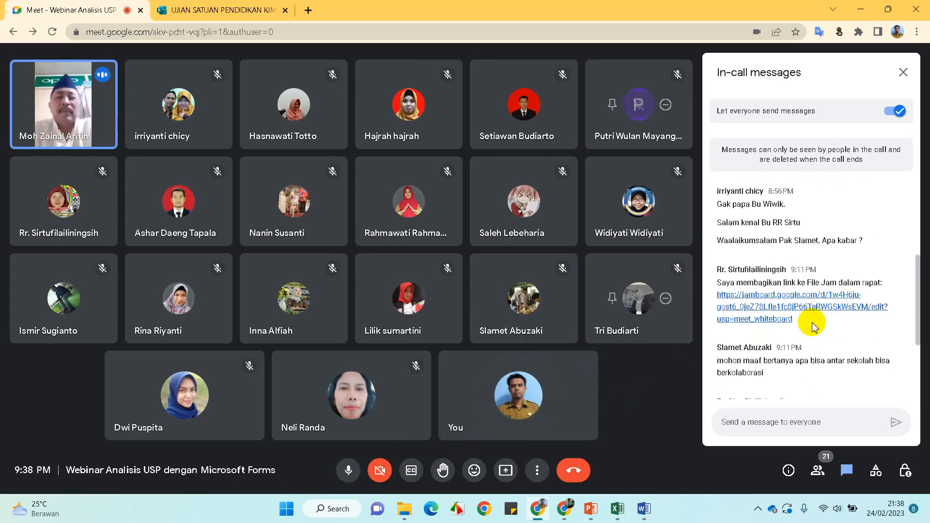
scroll(815, 327, "down", 2)
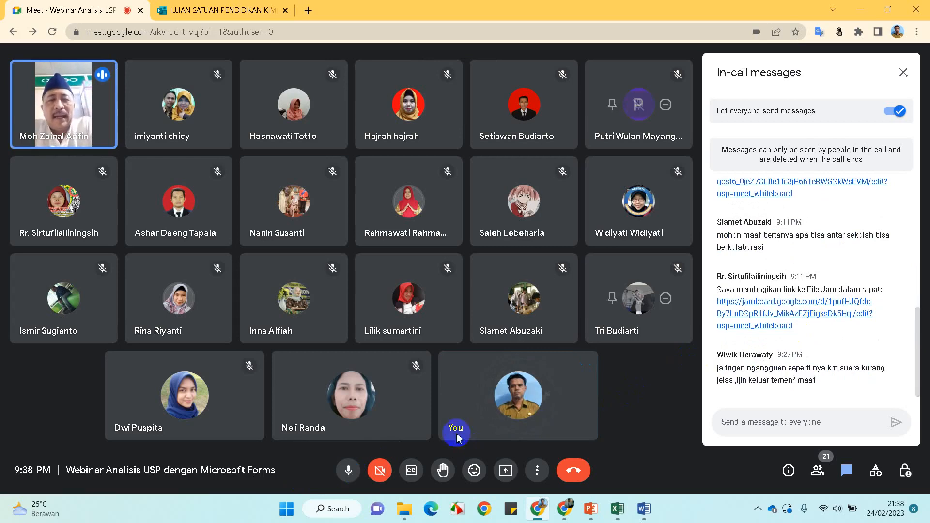
Mute the microphone, glance at the PowerPoint and quiz summary, then return to the call
left_click(352, 471)
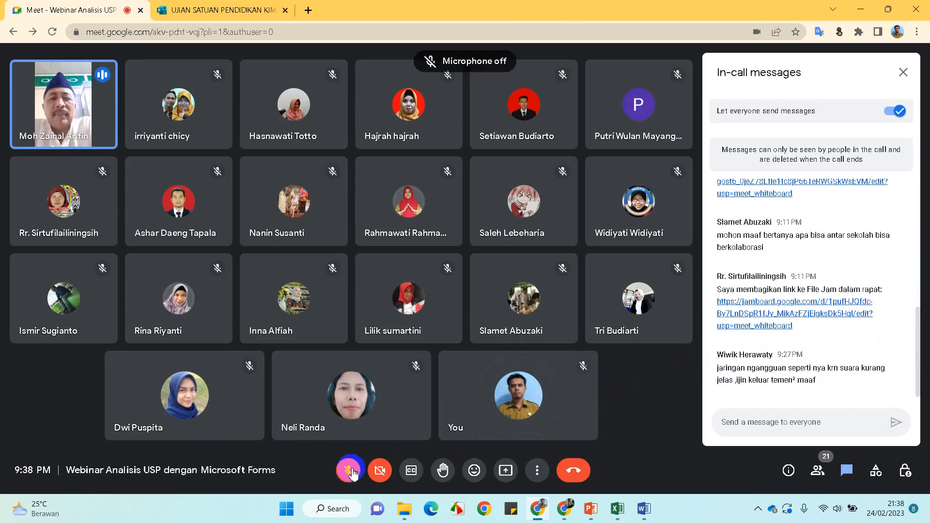
left_click(589, 511)
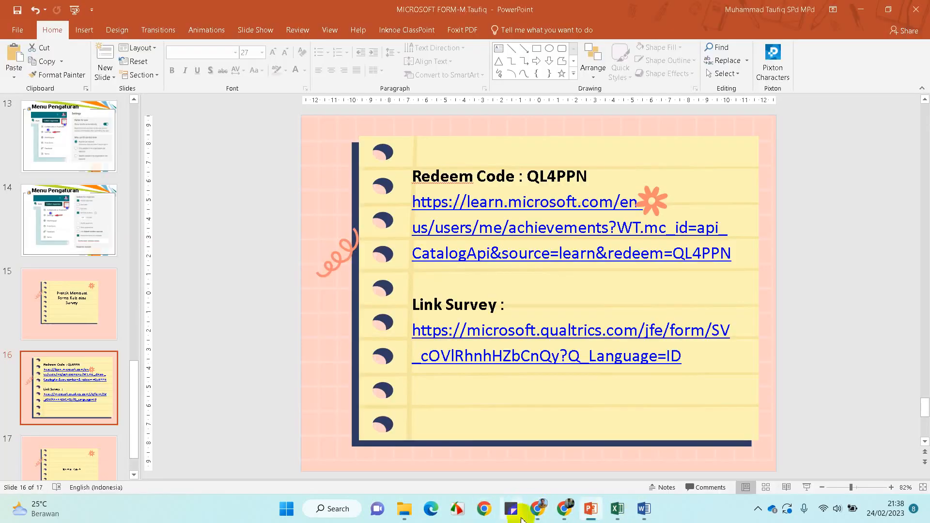
left_click(567, 515)
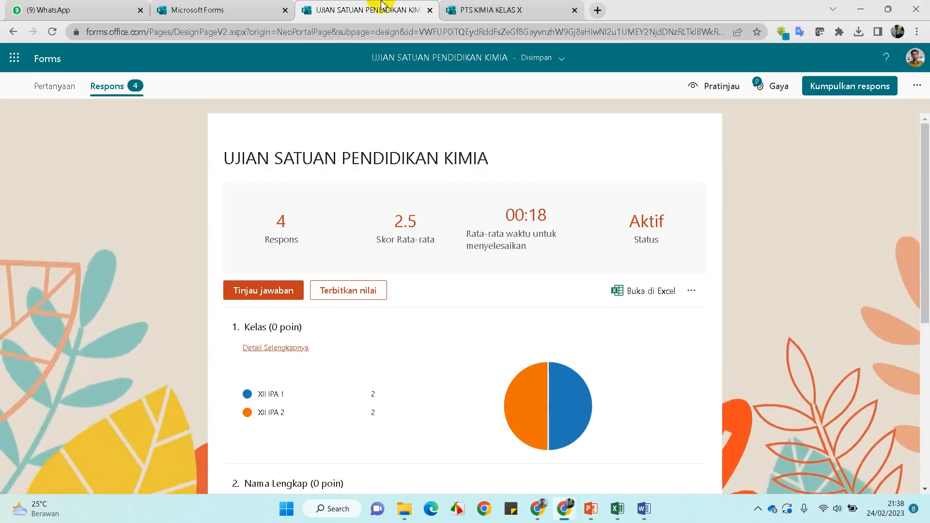
left_click(538, 508)
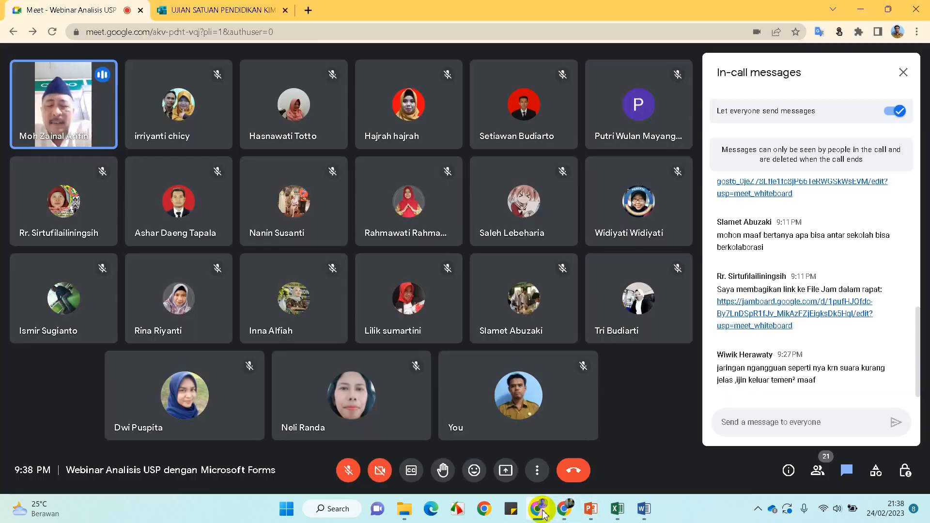
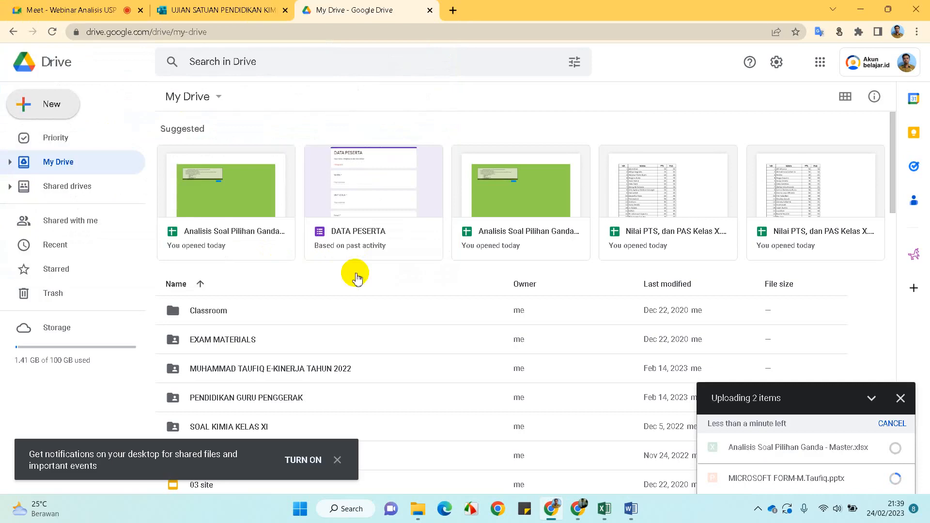
Show the UJIAN SATUAN PENDIDIKAN KIMIA responses summary: 4 responses, average score 2.5
left_click(552, 507)
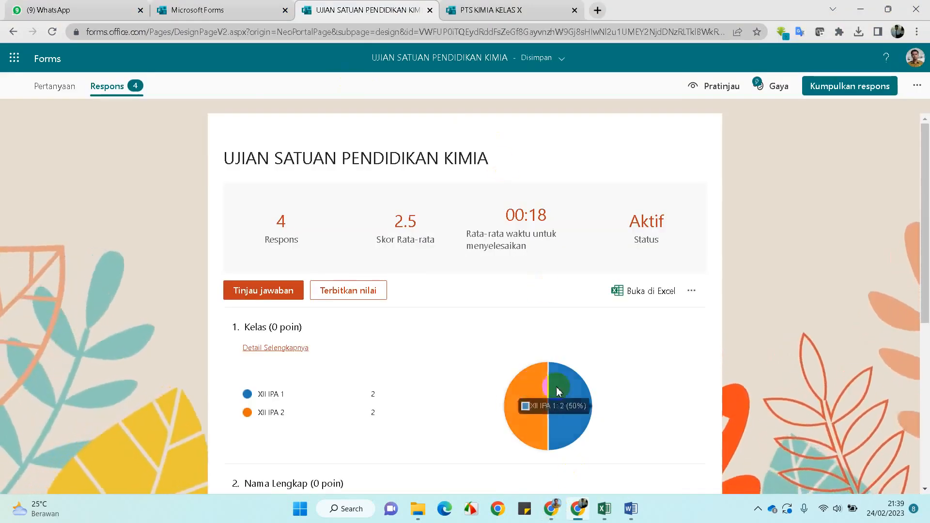
Glance at the exam questions document in Word, then return to the Meet call
left_click(630, 508)
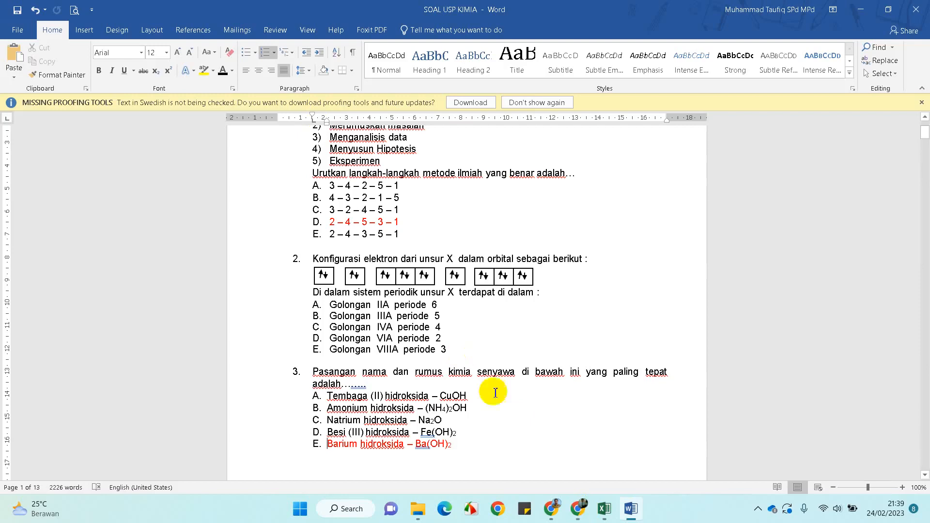
left_click(553, 516)
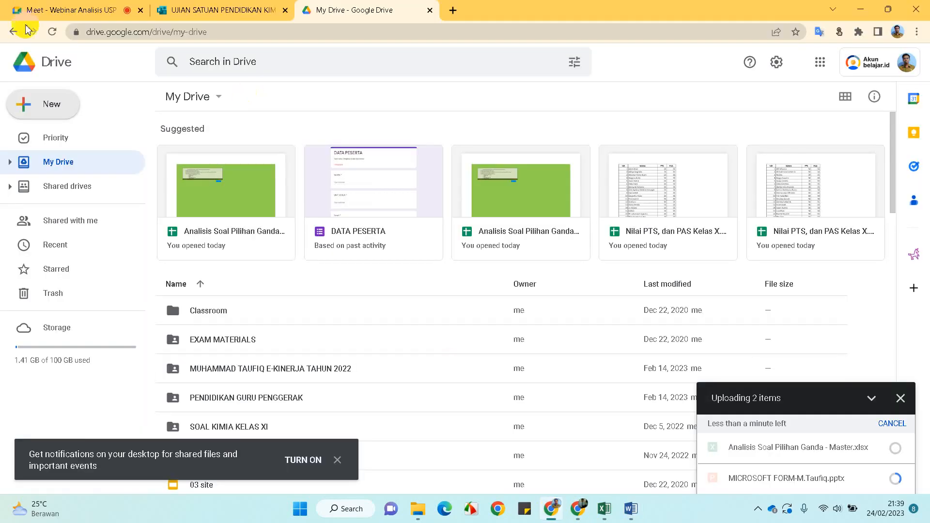
left_click(27, 9)
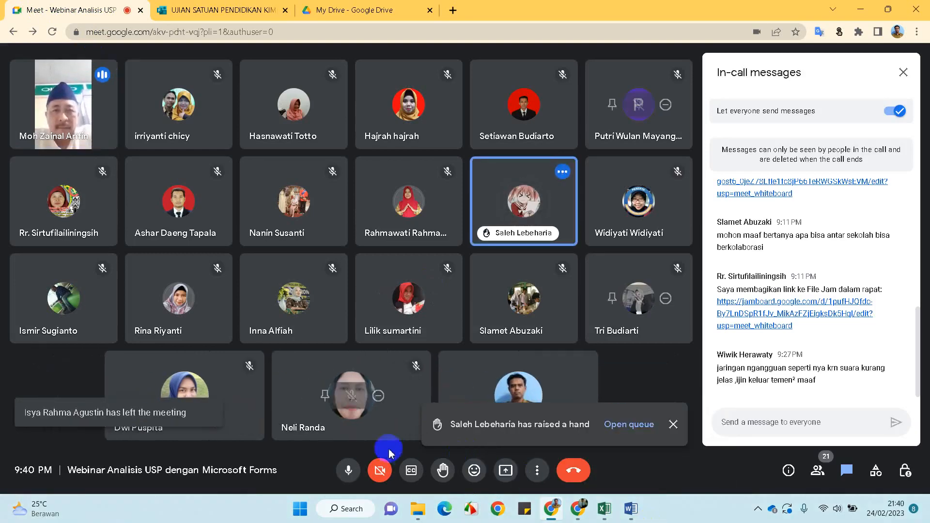
Clear the raised-hand notice and mute the first-tile participant for everyone, keeping your mic on
left_click(354, 474)
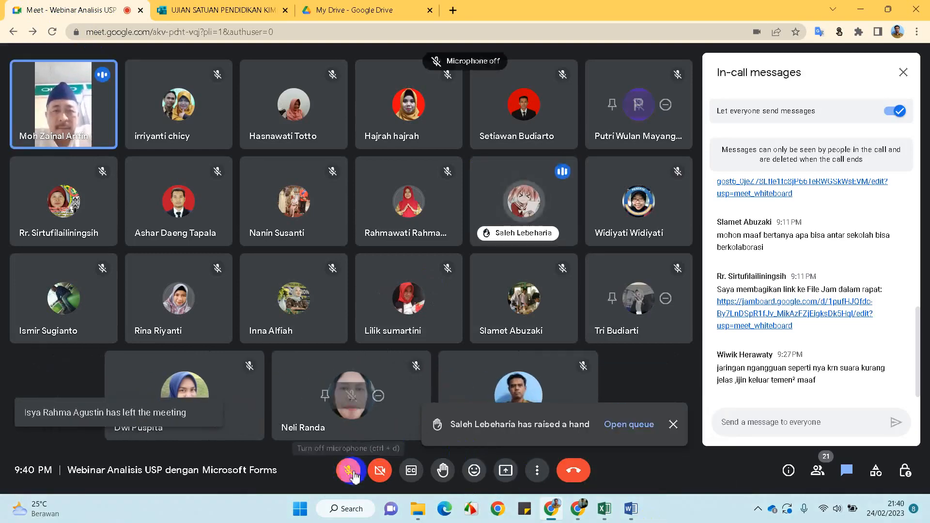
left_click(673, 424)
left_click(64, 104)
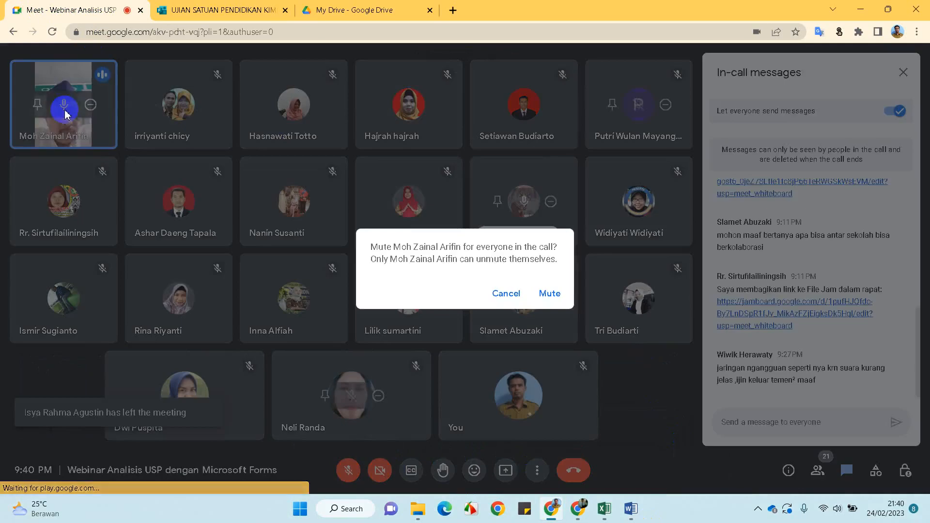
left_click(555, 295)
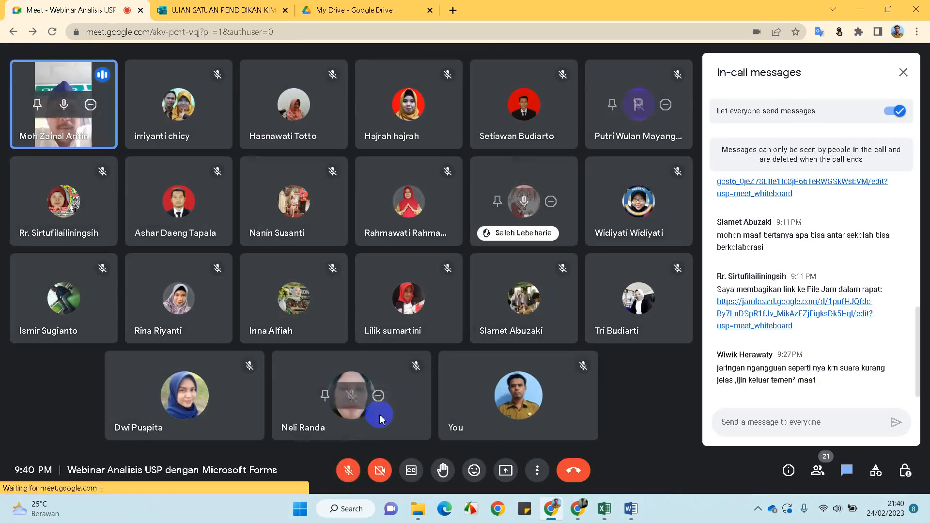
left_click(348, 471)
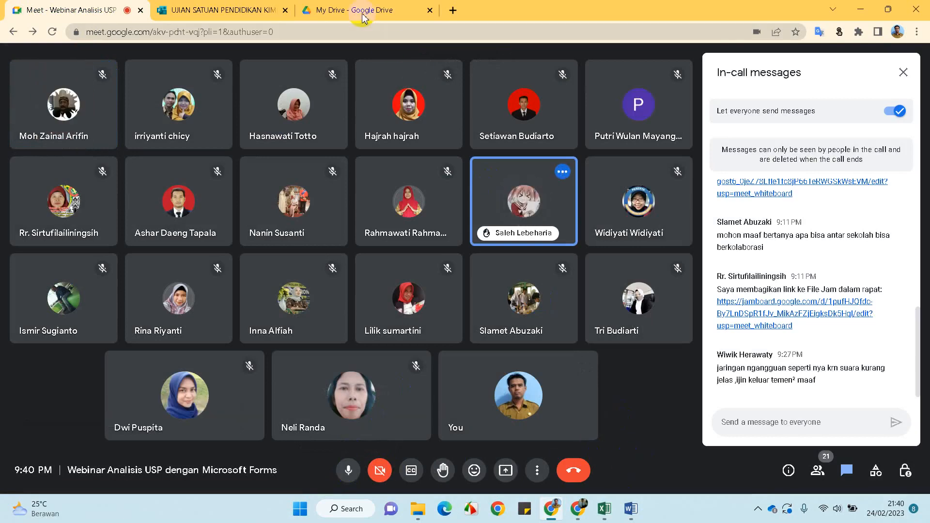
mouse_move(363, 17)
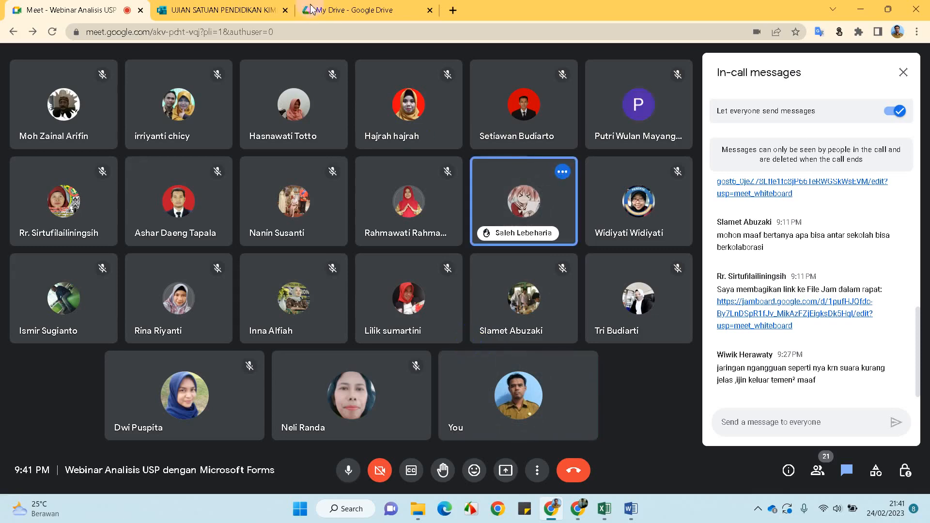
left_click(331, 10)
Check that both uploads finished in My Drive and close the uploads notice
scroll(260, 374, "down", 1)
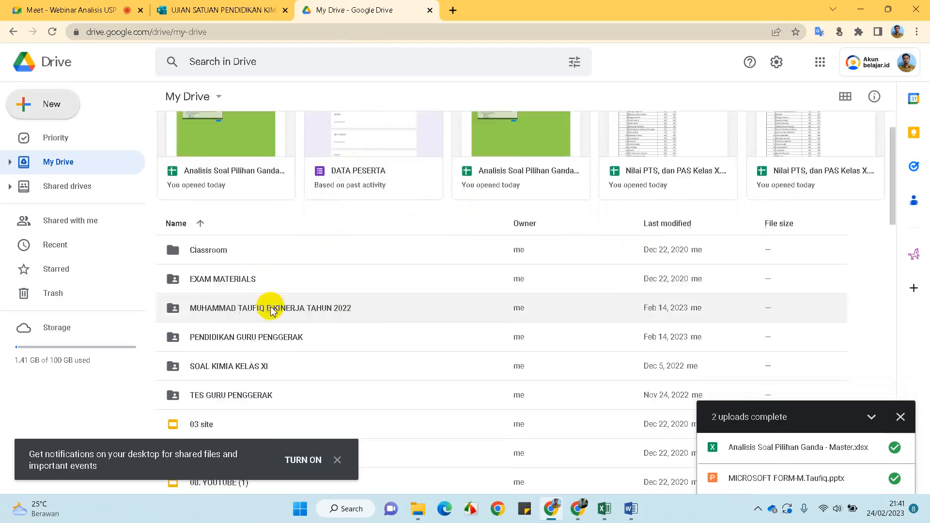
scroll(413, 339, "down", 4)
scroll(414, 339, "down", 15)
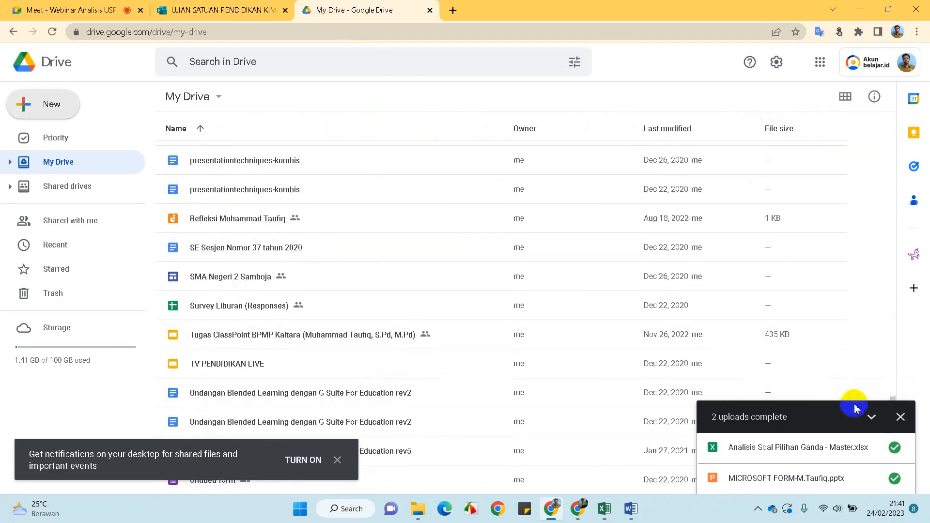
left_click(901, 417)
scroll(588, 417, "up", 20)
scroll(465, 367, "down", 5)
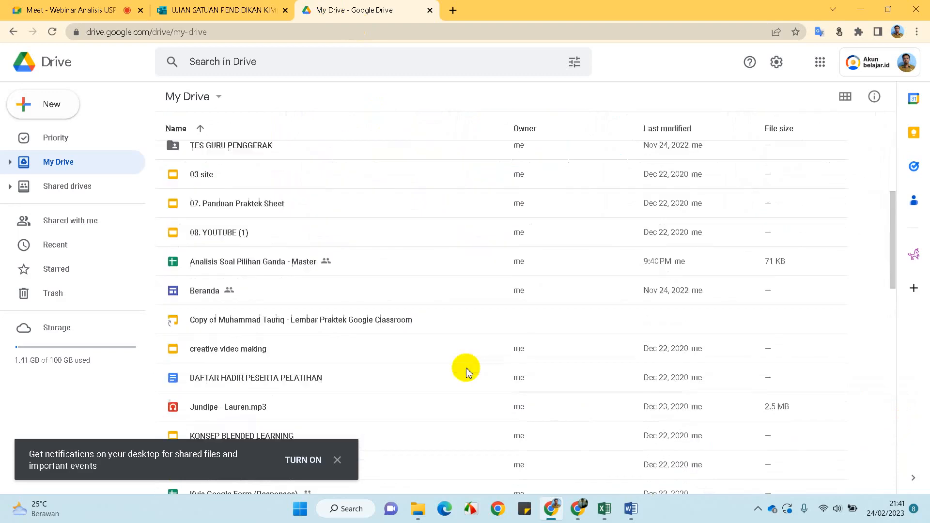
scroll(466, 369, "up", 3)
scroll(466, 368, "up", 3)
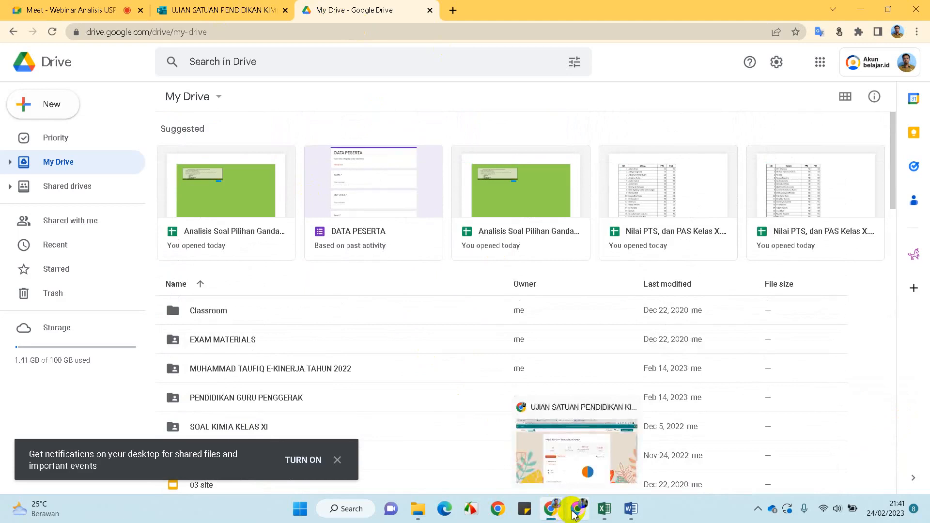
Glance at the quiz responses page, then go back to the Meet call
left_click(558, 515)
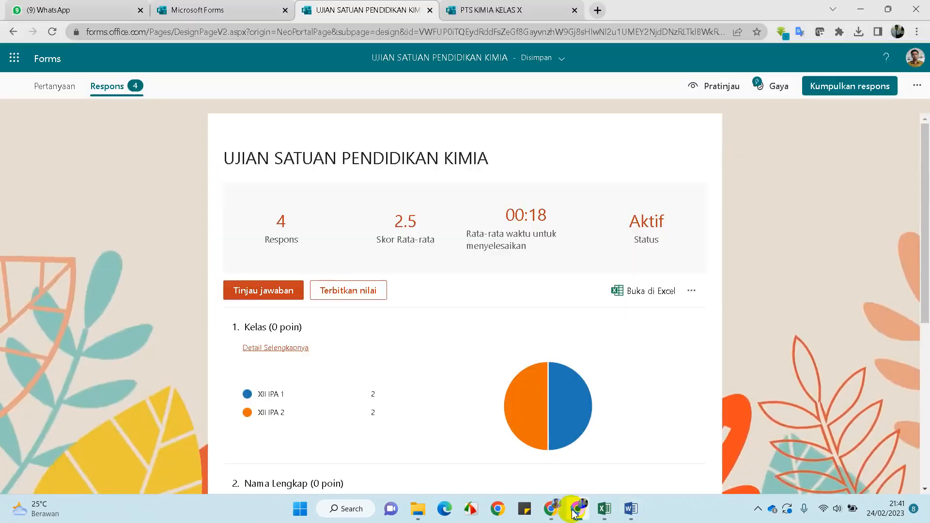
left_click(557, 515)
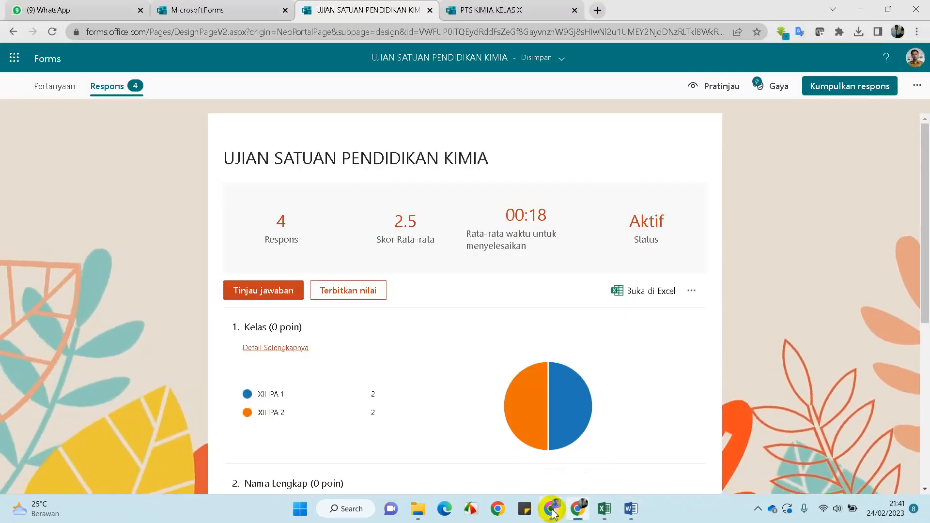
left_click(555, 515)
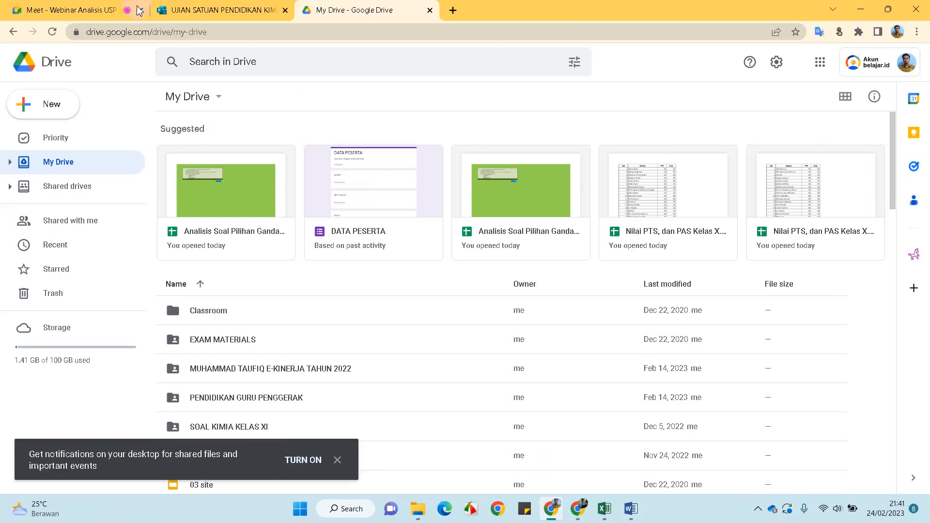
left_click(76, 12)
mouse_move(491, 310)
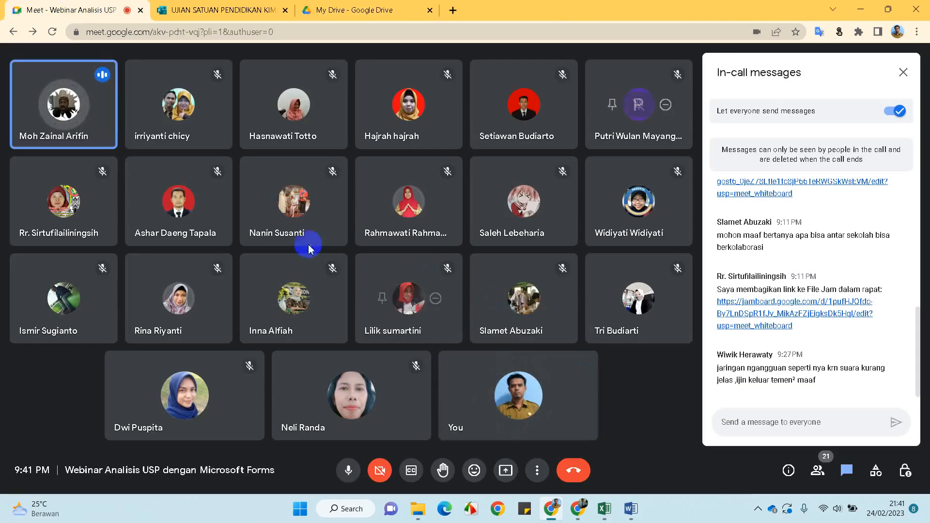
Mute the first-tile participant for everyone again, then go back to My Drive
mouse_move(43, 97)
left_click(62, 109)
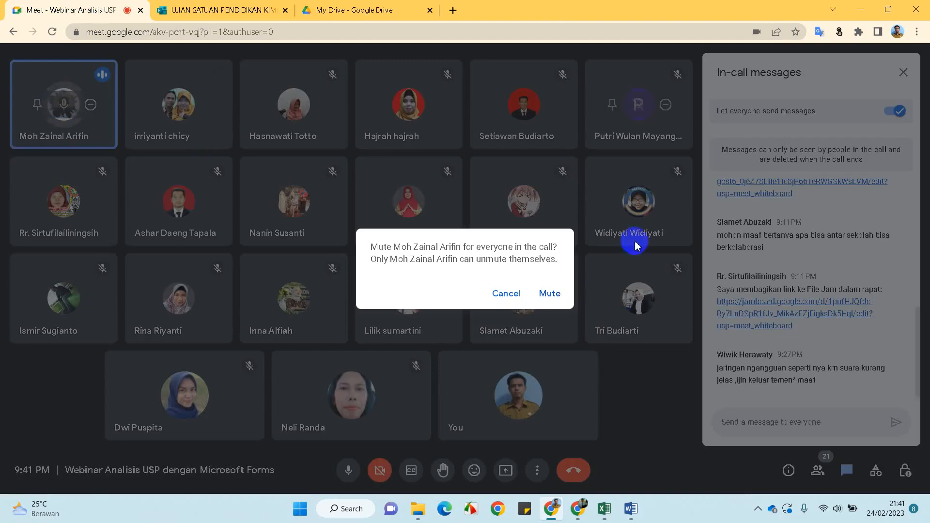
left_click(552, 293)
mouse_move(405, 398)
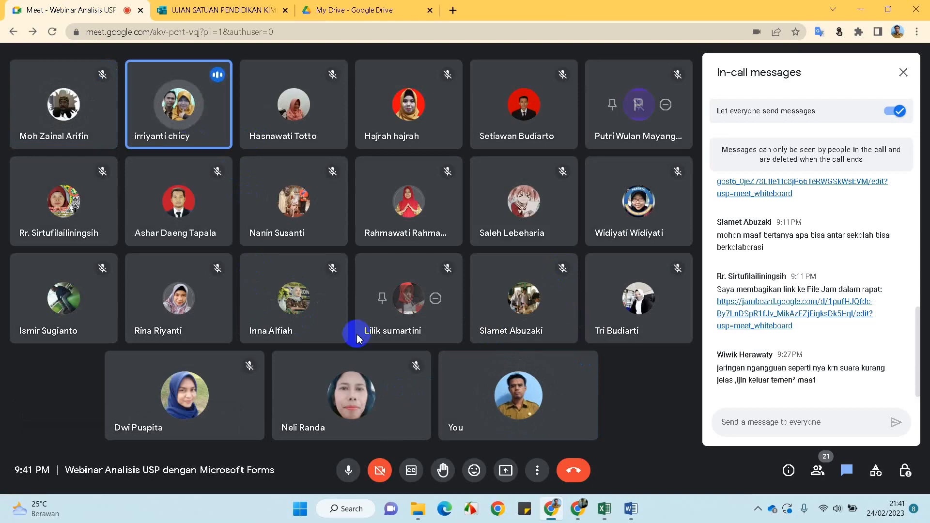
left_click(368, 11)
Set MICROSOFT FORM-M.Taufiq to Anyone with the link as Viewer and copy its link
scroll(371, 347, "down", 1)
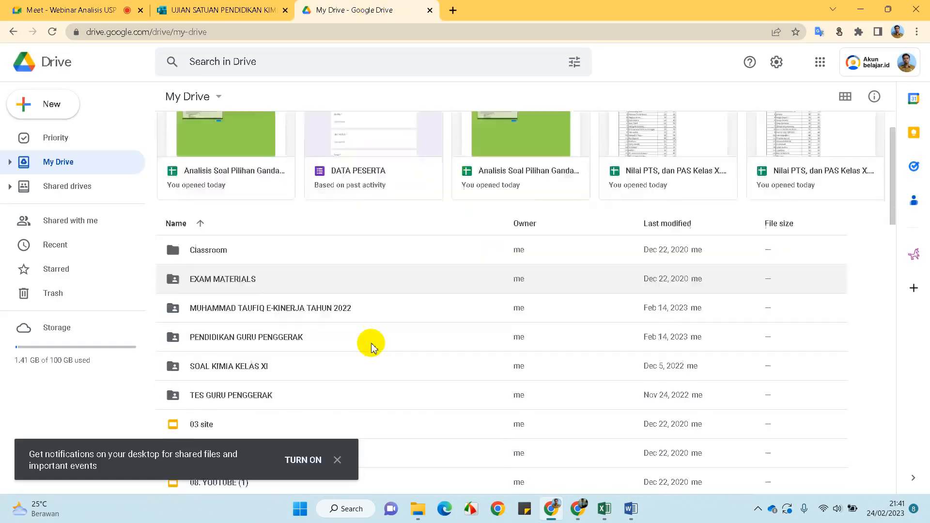
scroll(372, 347, "down", 5)
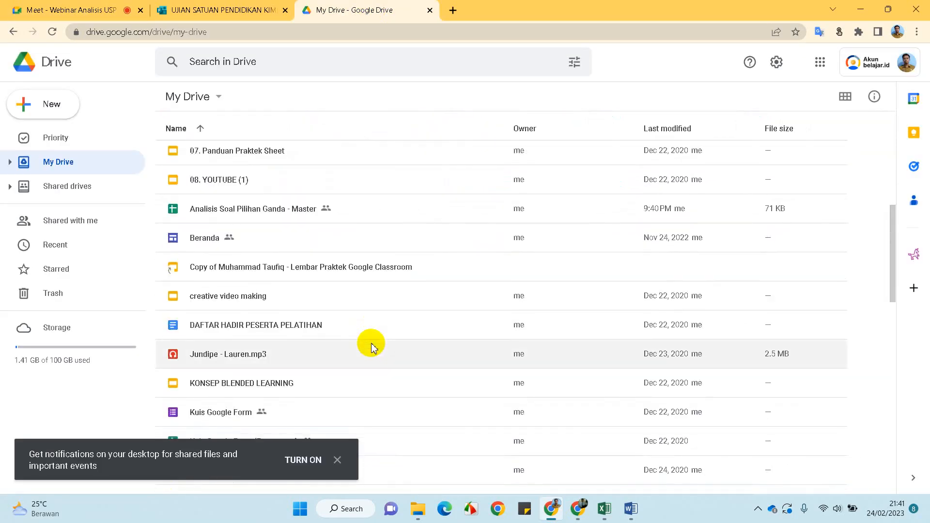
scroll(372, 347, "down", 5)
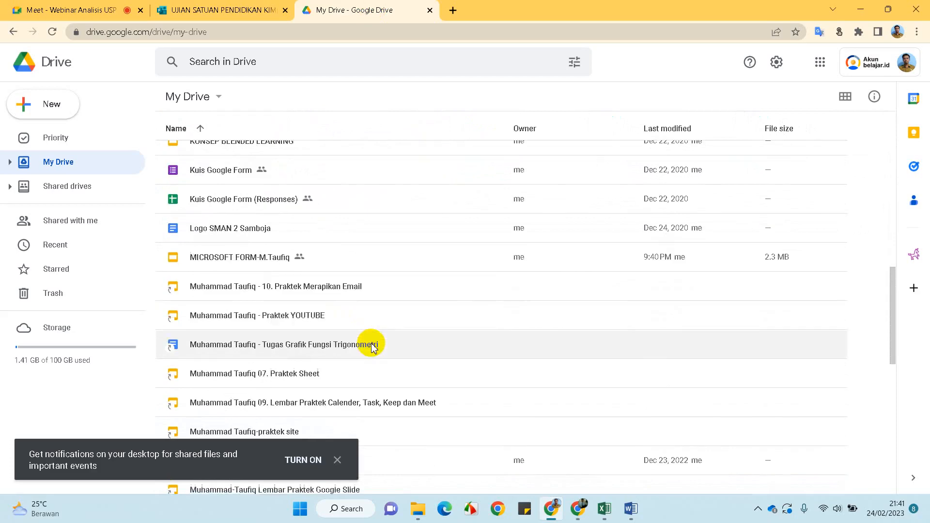
left_click(301, 261)
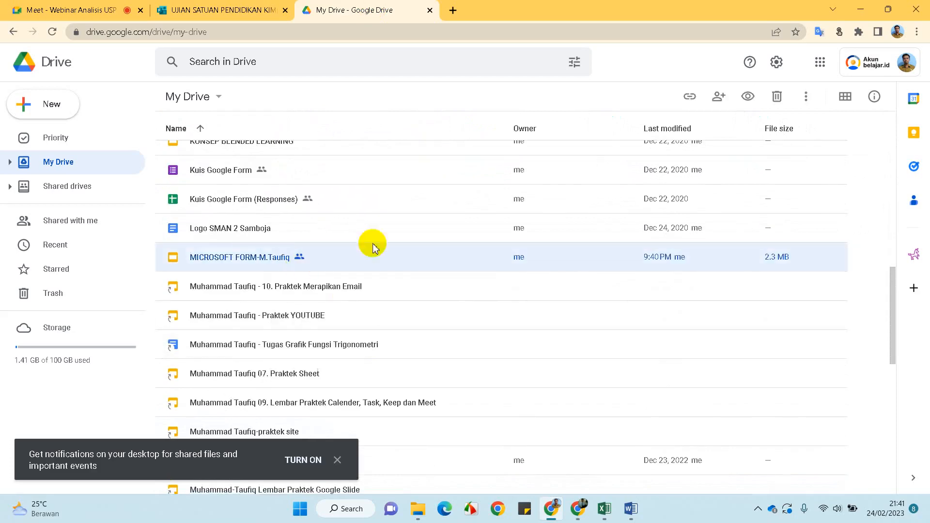
left_click(689, 98)
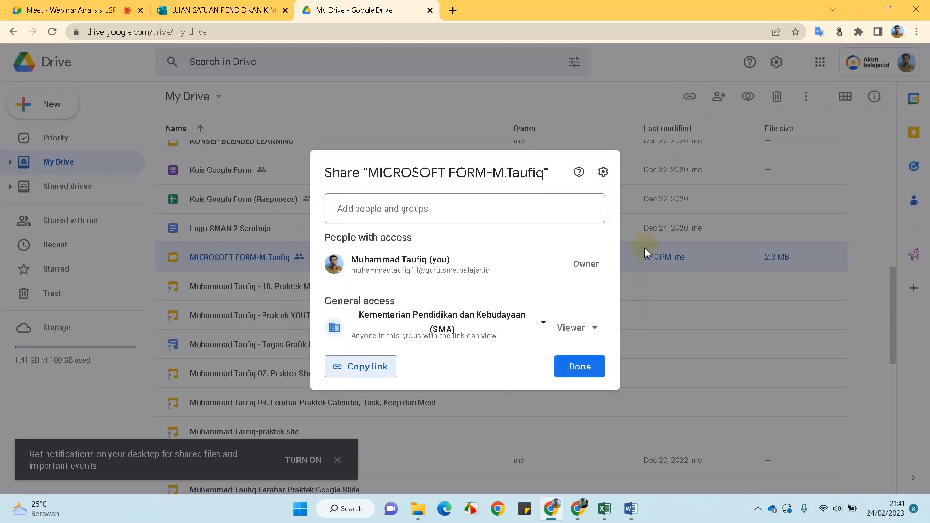
left_click(532, 327)
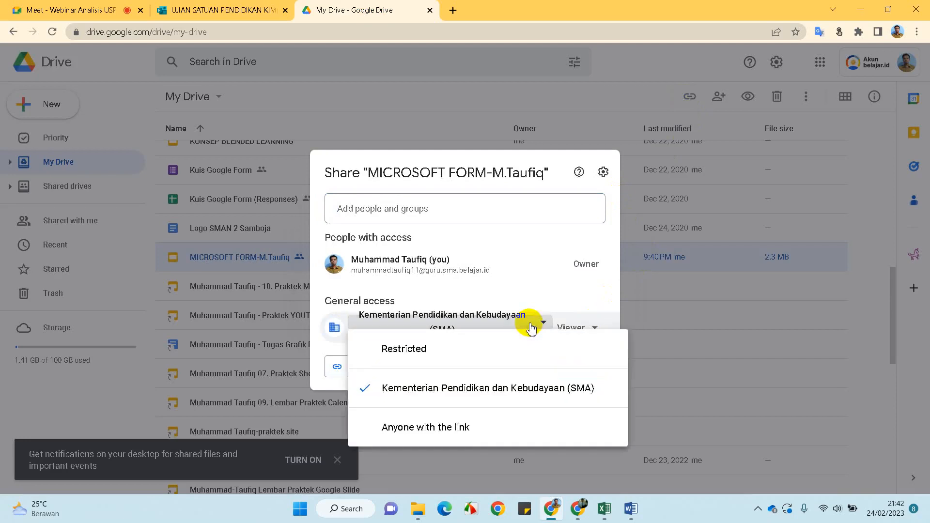
left_click(466, 427)
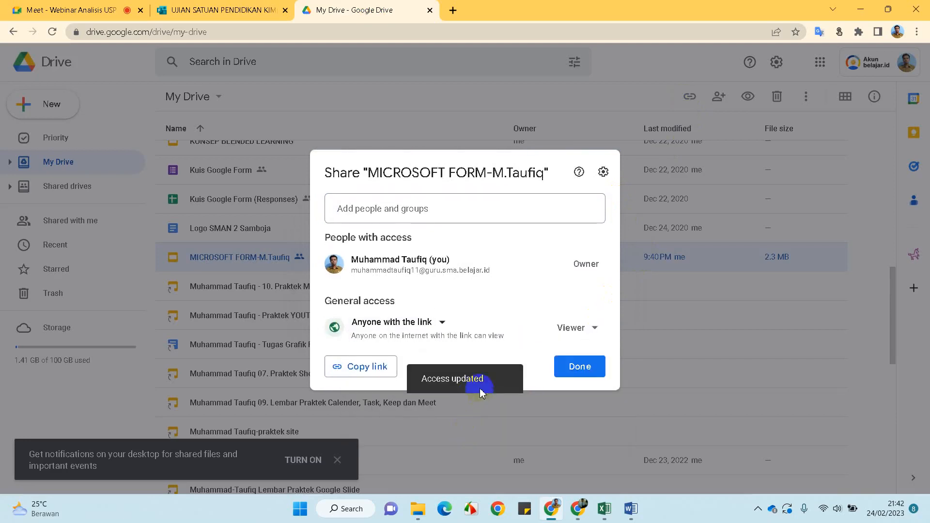
left_click(369, 371)
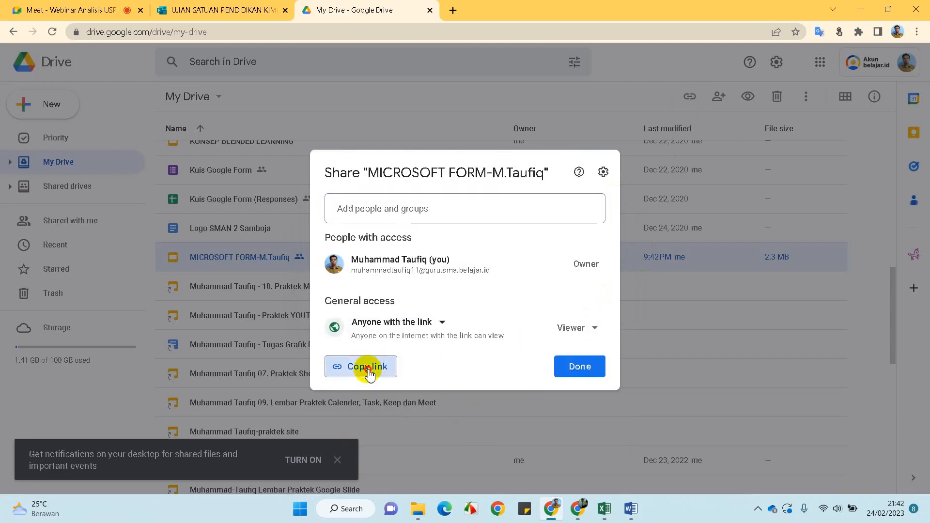
Send 'PowerPoint Materi :' with the pasted slides link to everyone in the Meet chat
left_click(86, 7)
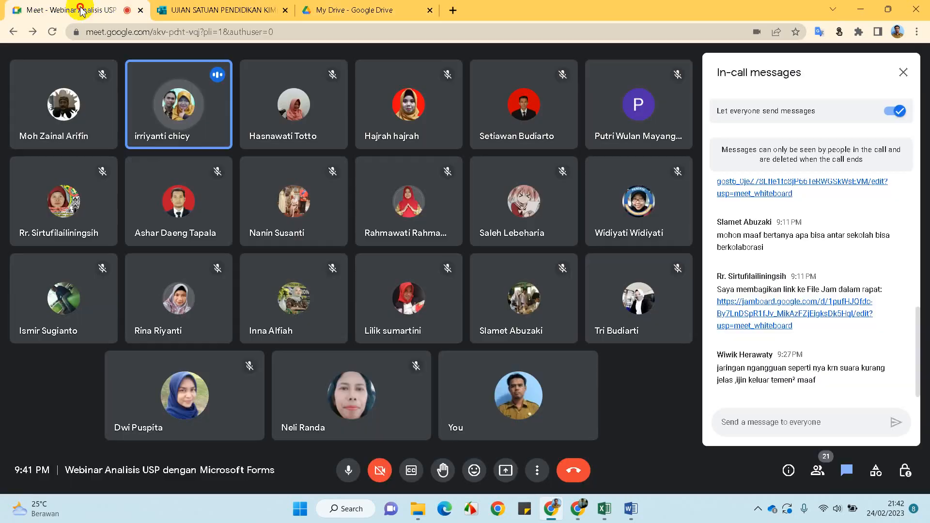
left_click(766, 424)
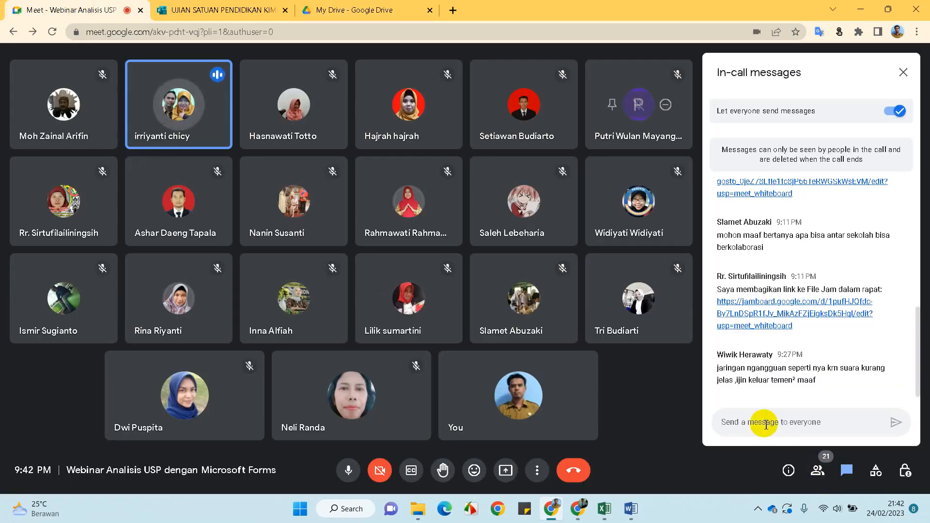
key("ctrl+v")
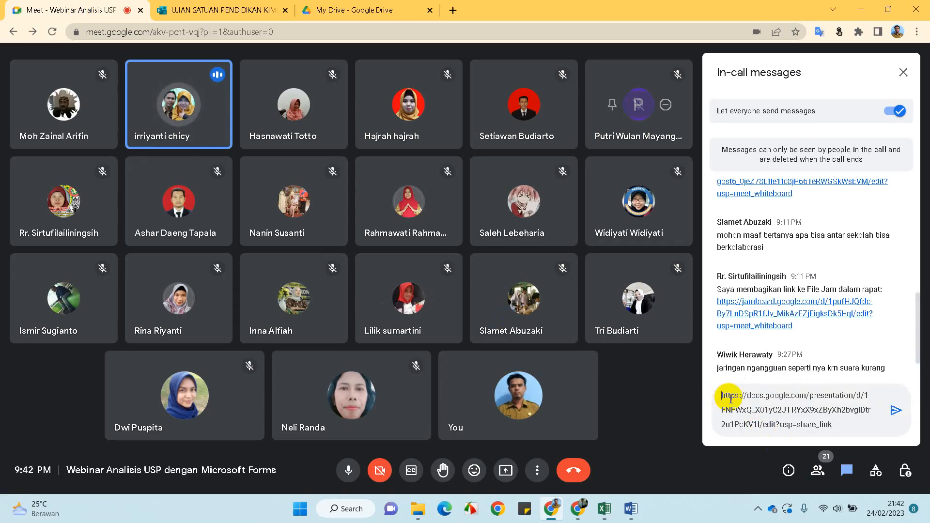
key("shift+Return")
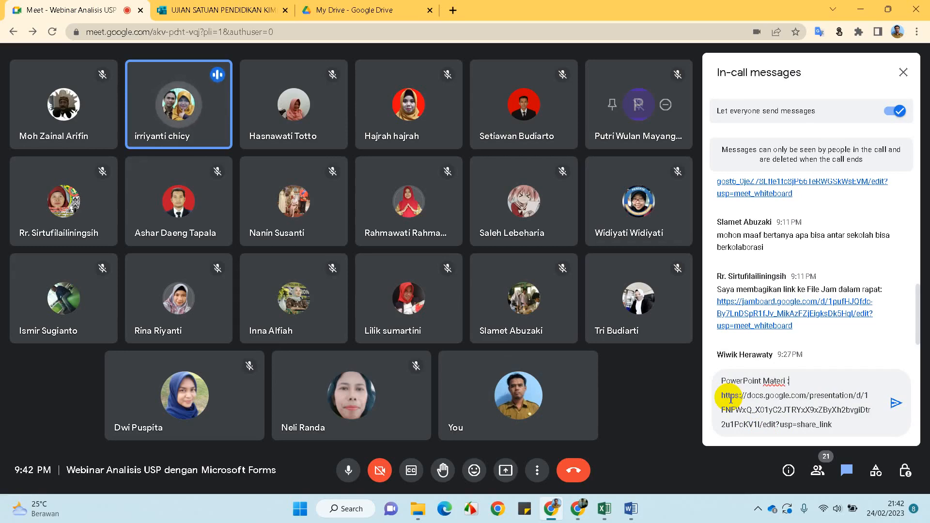
key("Return")
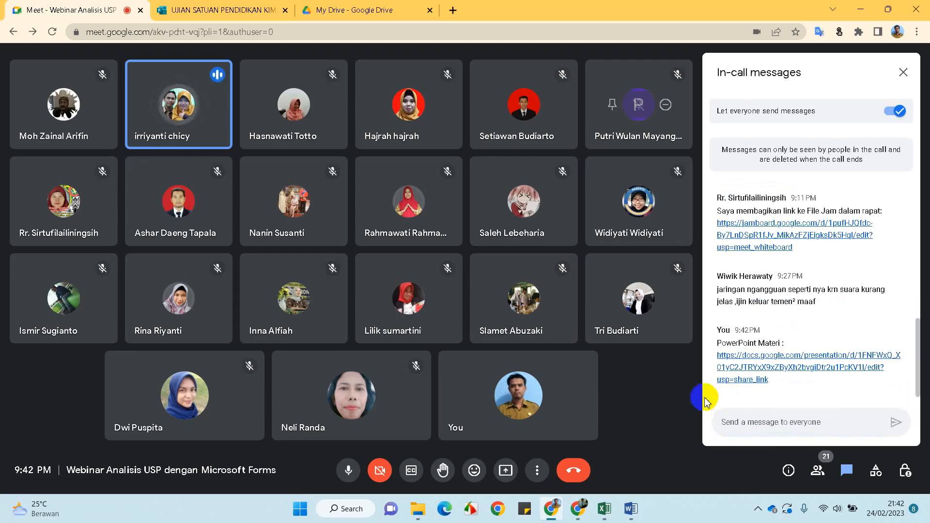
Set Analisis Soal Pilihan Ganda - Master to Anyone with the link and copy its link
left_click(386, 8)
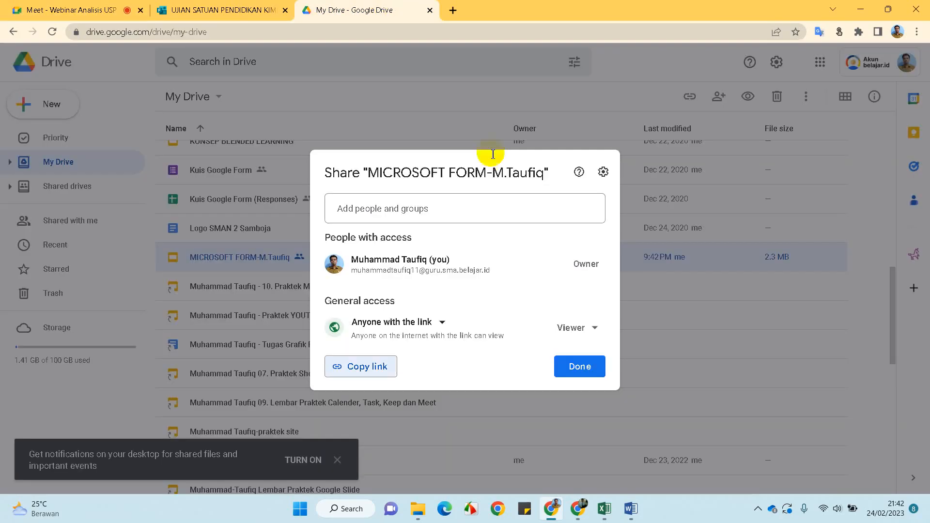
left_click(578, 369)
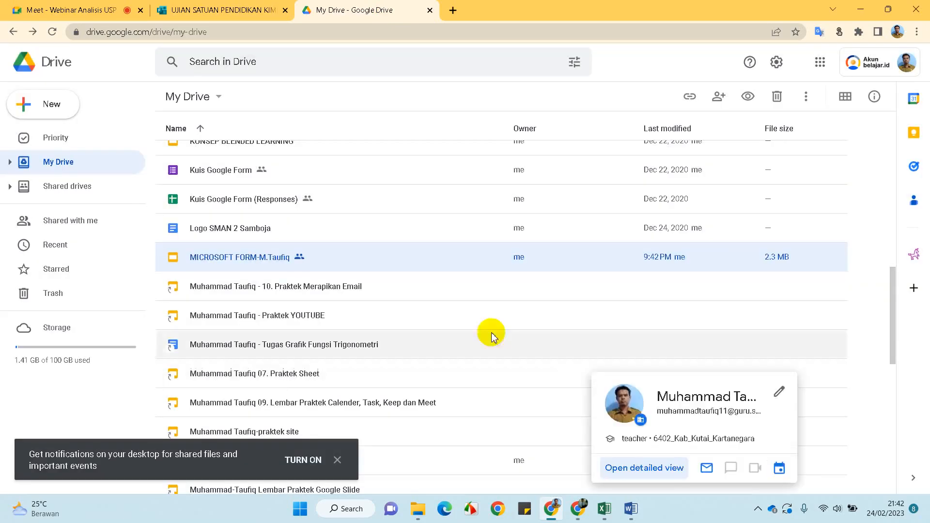
scroll(262, 235, "up", 8)
scroll(261, 234, "up", 4)
scroll(260, 232, "down", 3)
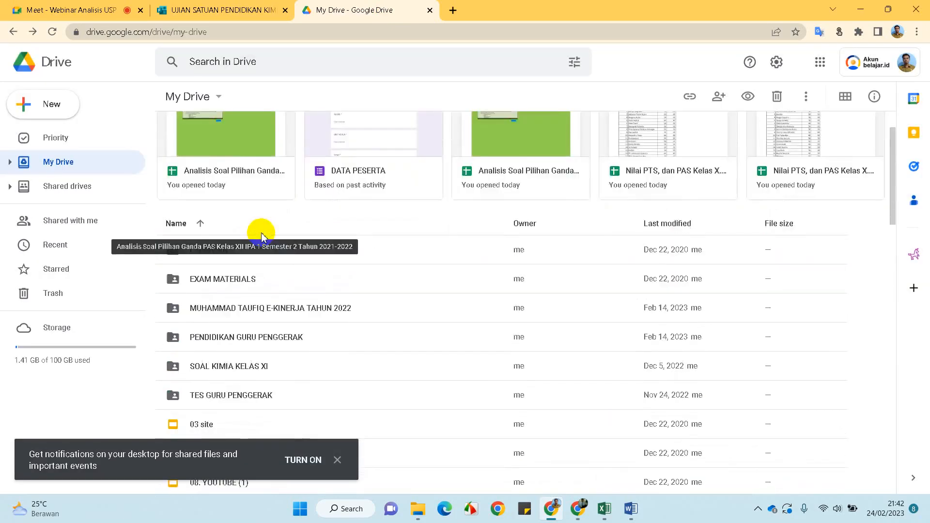
scroll(341, 292, "down", 3)
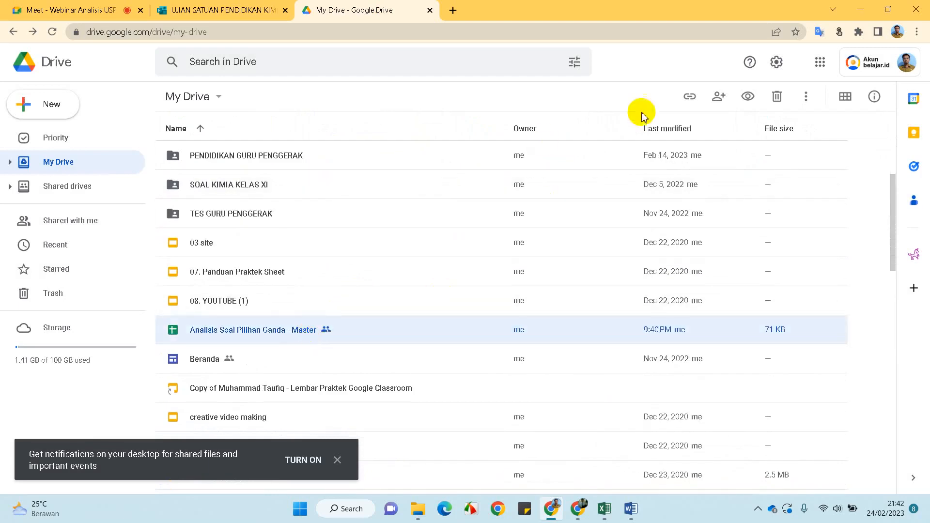
left_click(689, 98)
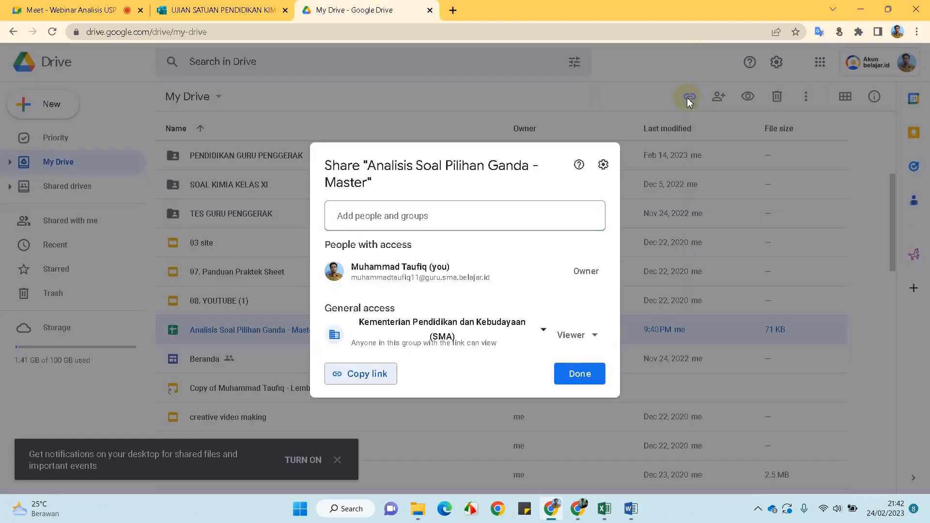
left_click(534, 335)
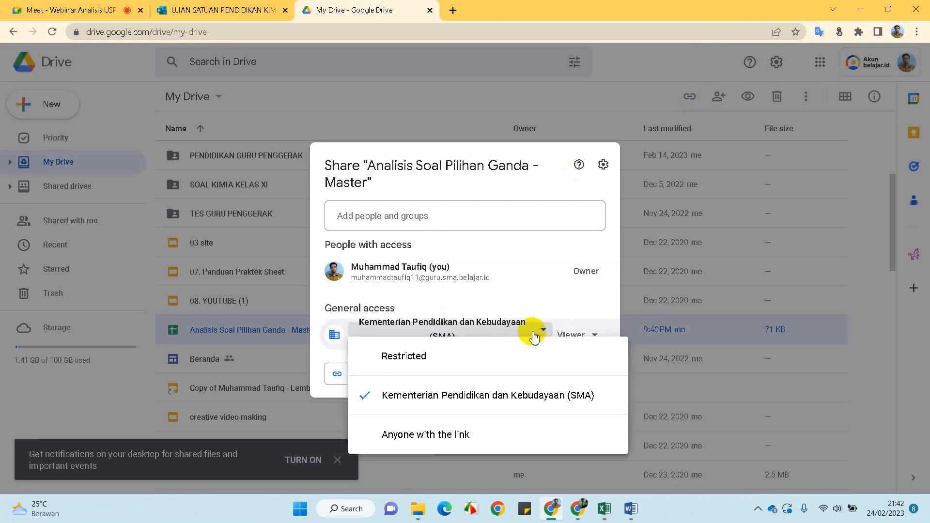
left_click(426, 434)
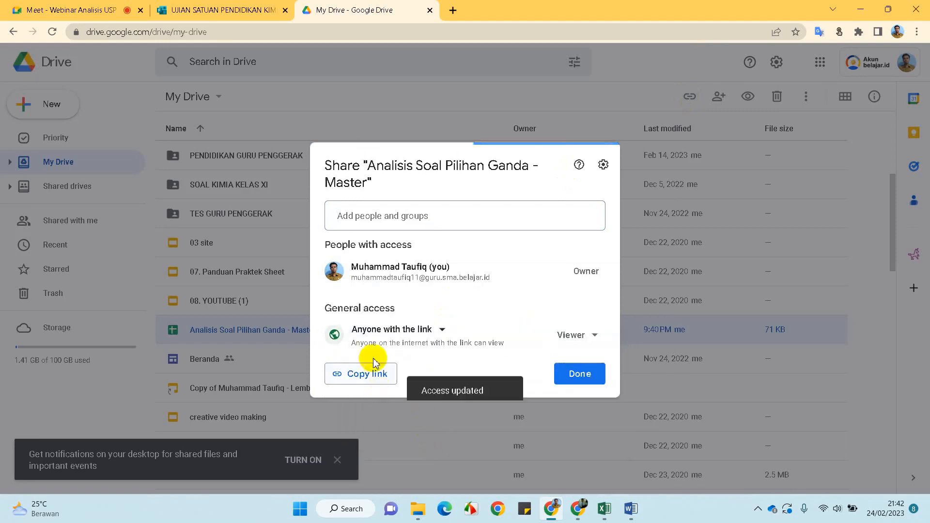
left_click(341, 380)
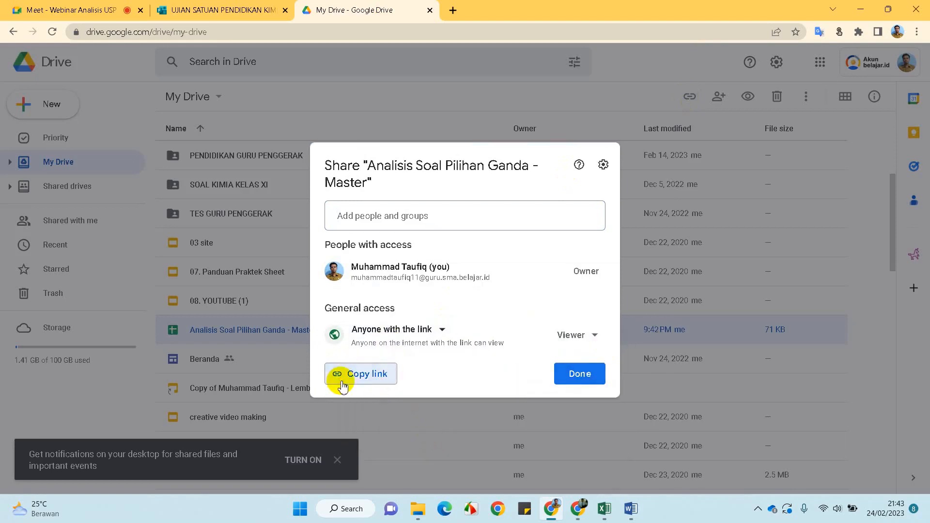
left_click(224, 14)
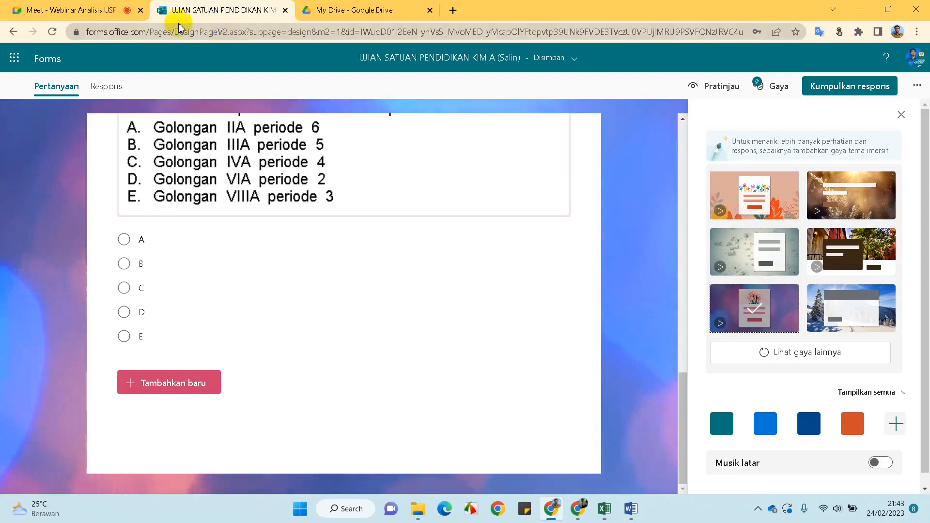
Send 'Analisis Pilihan Ganda :' followed by the pasted spreadsheet link to everyone in chat
left_click(100, 15)
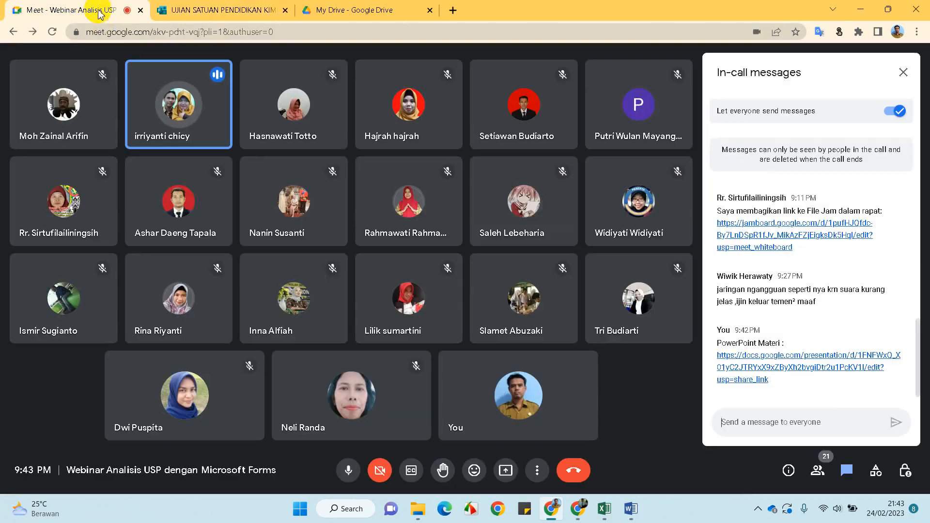
left_click(750, 422)
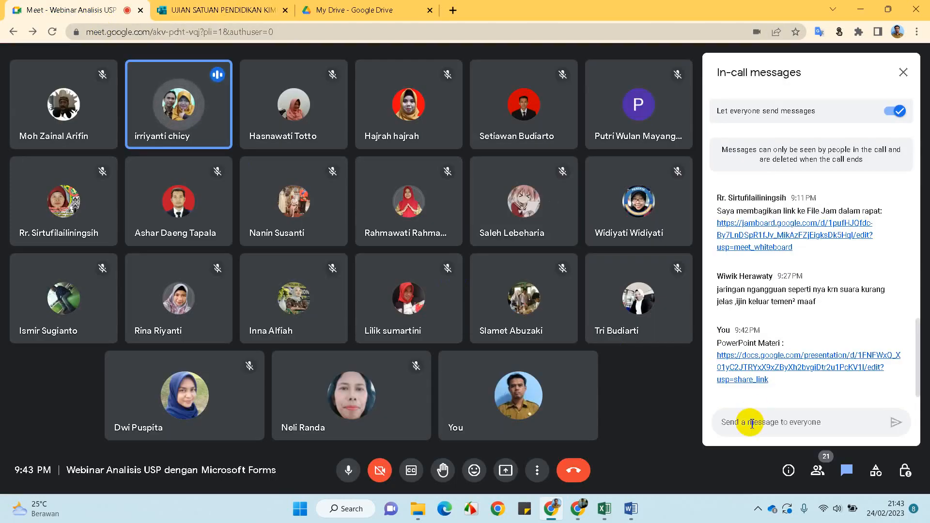
type("Anal")
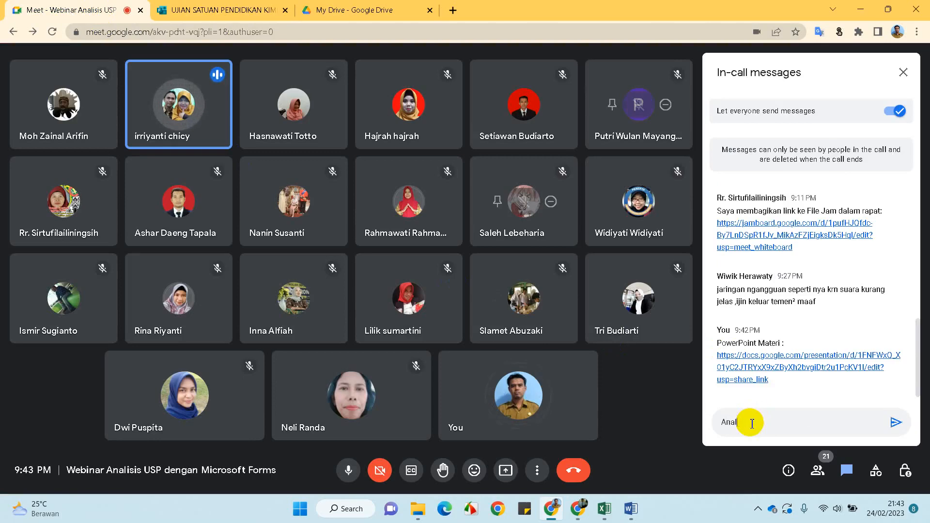
type("isis ")
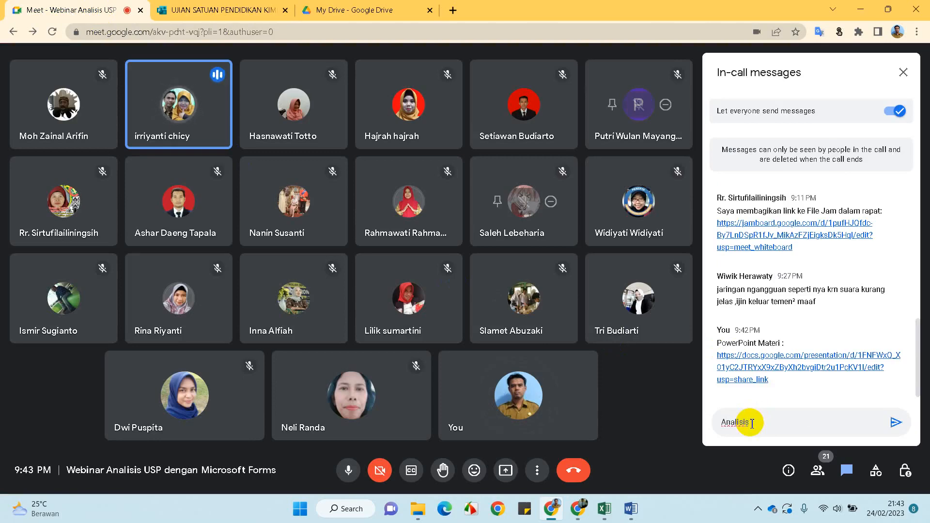
type("Materi")
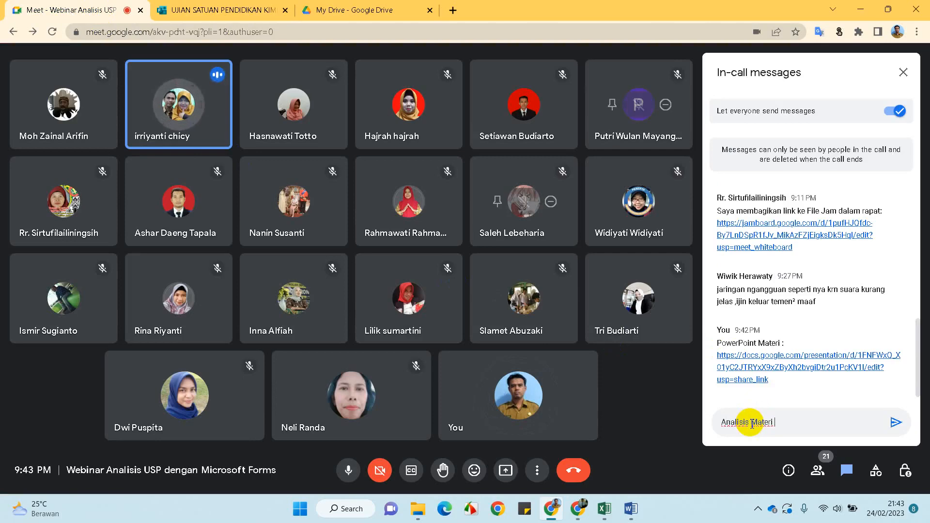
key("BackSpace")
key("BackSpace")
key("BackSpace")
key("BackSpace")
key("BackSpace")
key("BackSpace")
type("Pilihan Ganda ")
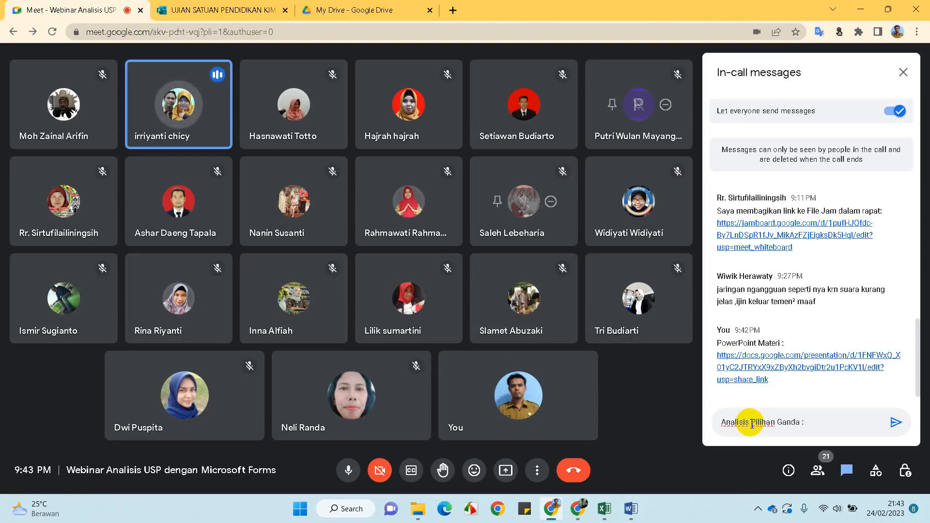
type(":")
key("shift+Return")
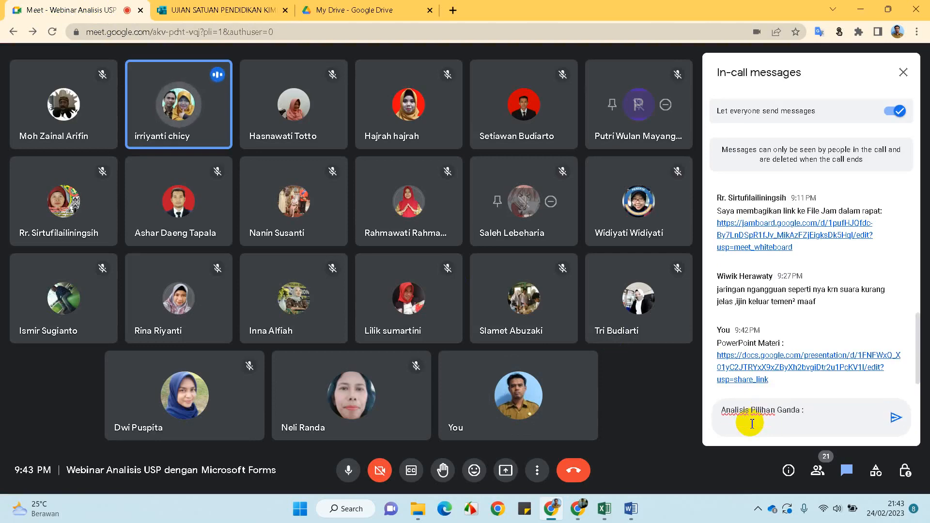
key("ctrl+v")
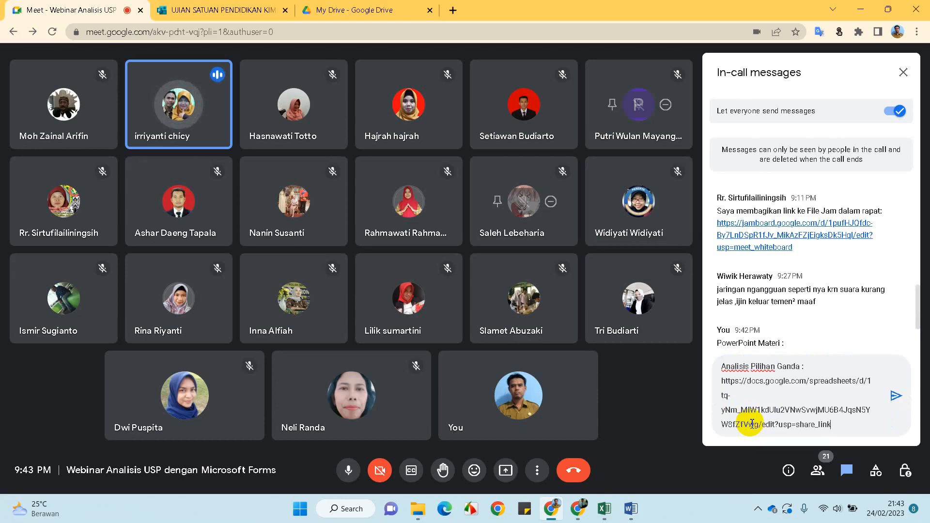
left_click(900, 403)
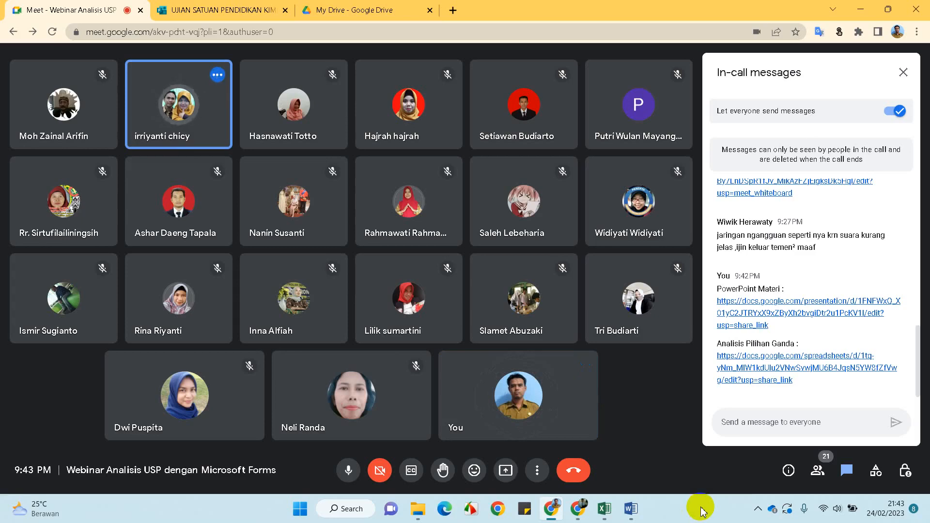
mouse_move(370, 398)
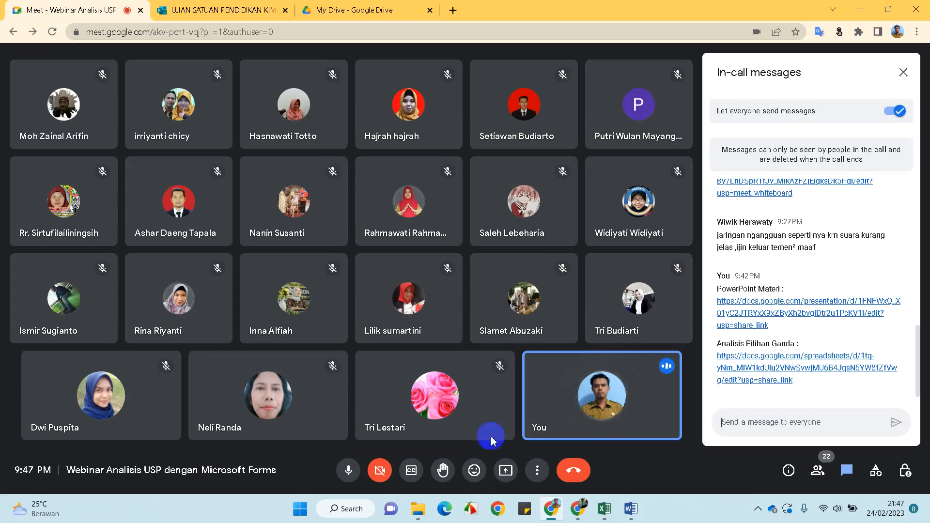
Choose Present now with Your entire screen, then select the screen and confirm Share
left_click(506, 470)
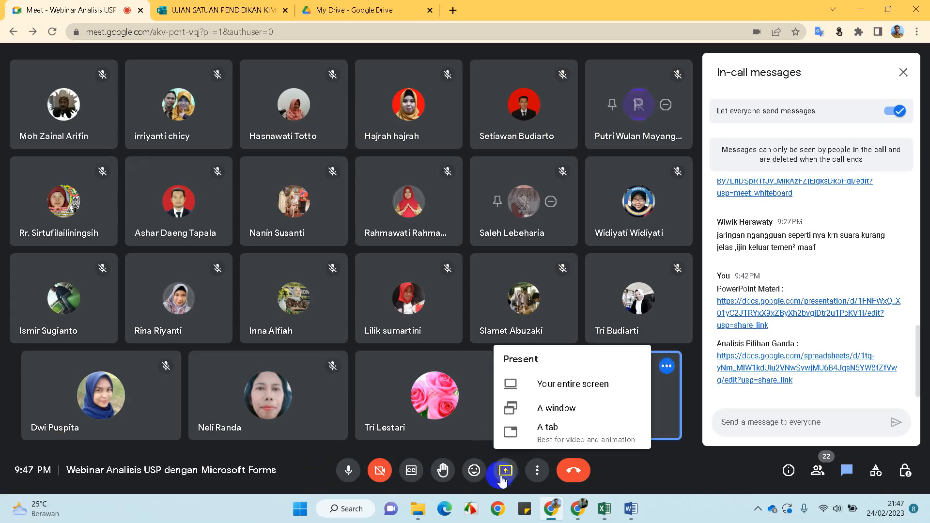
left_click(558, 385)
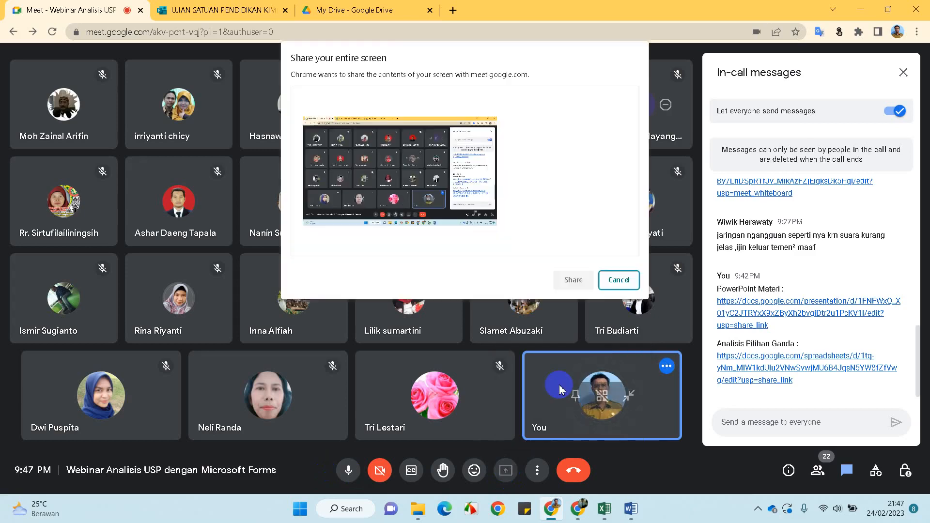
left_click(503, 235)
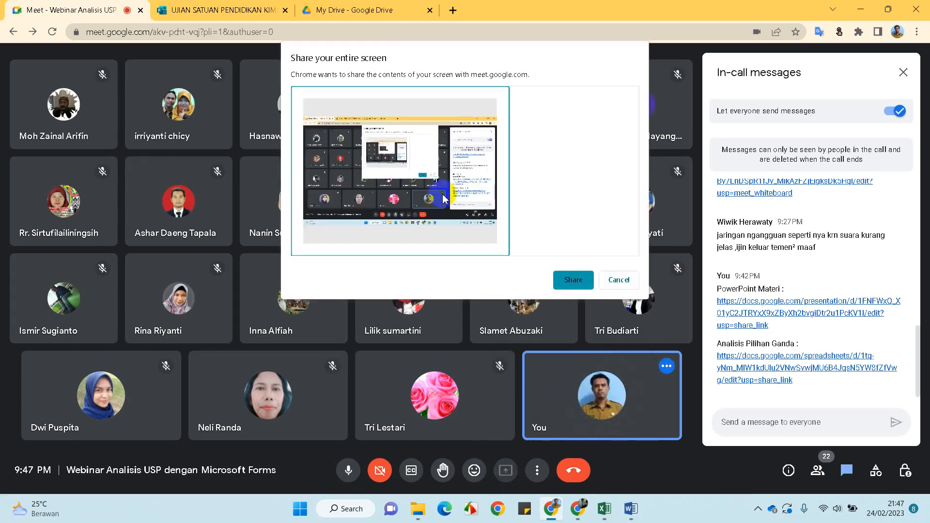
left_click(567, 280)
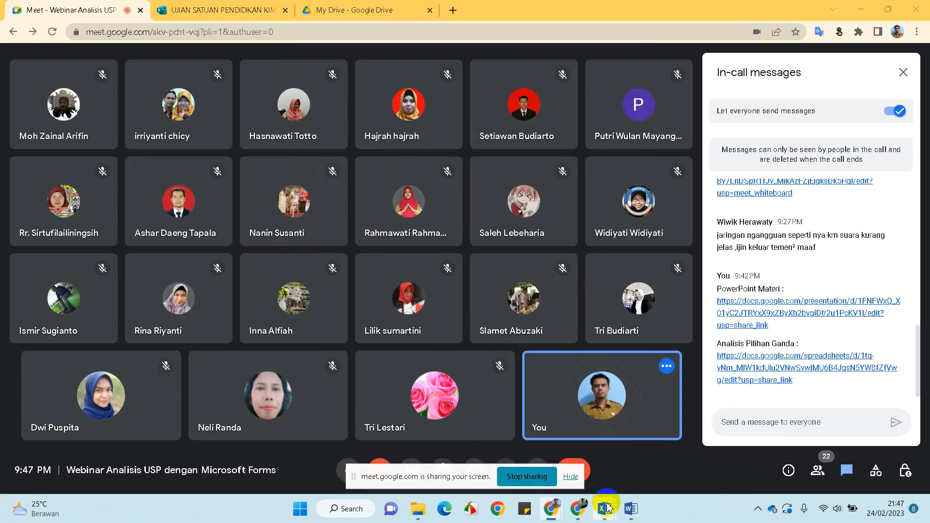
mouse_move(604, 509)
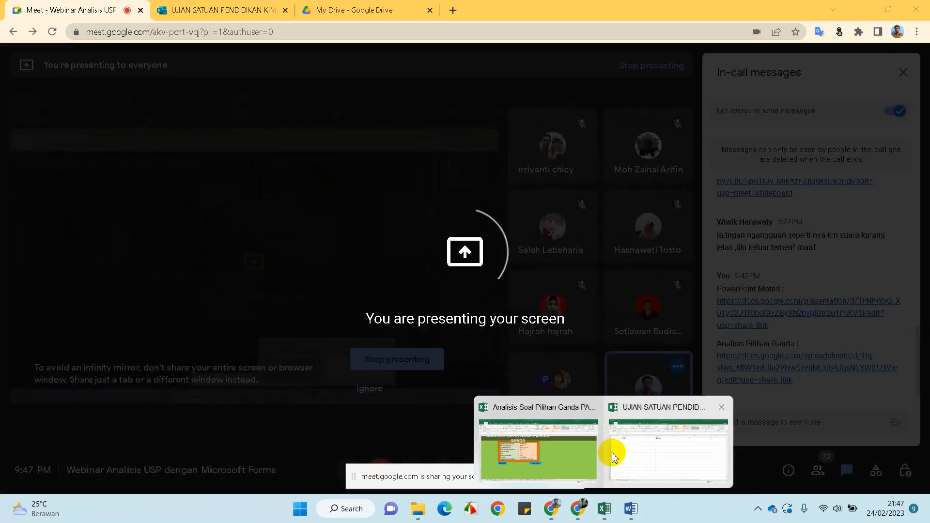
left_click(559, 460)
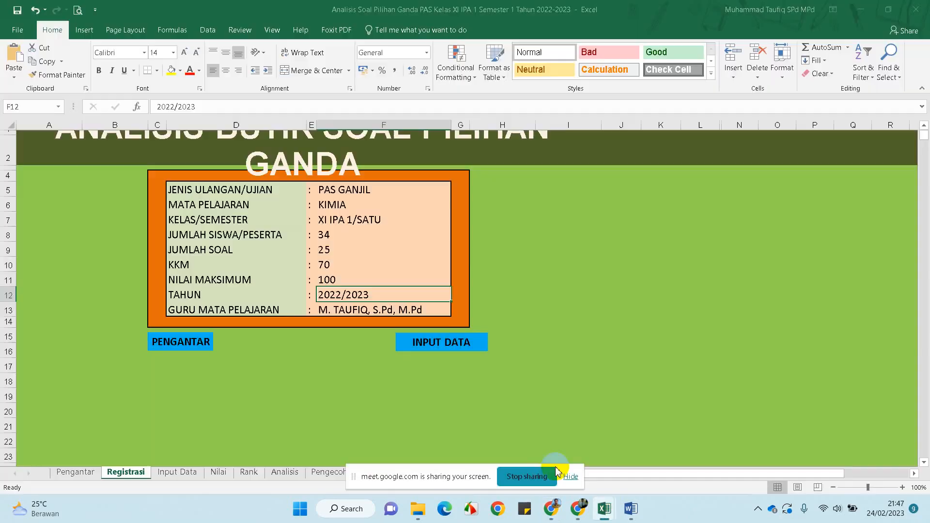
left_click(570, 477)
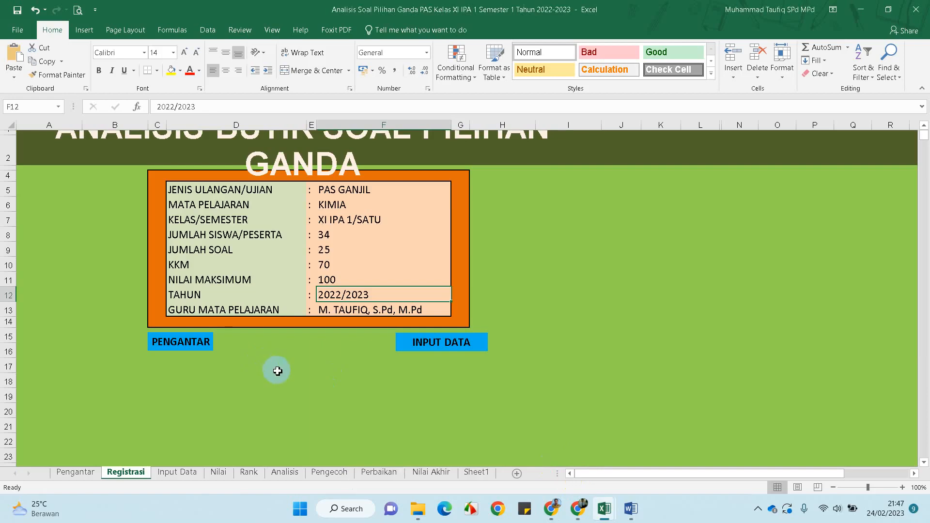
left_click(286, 472)
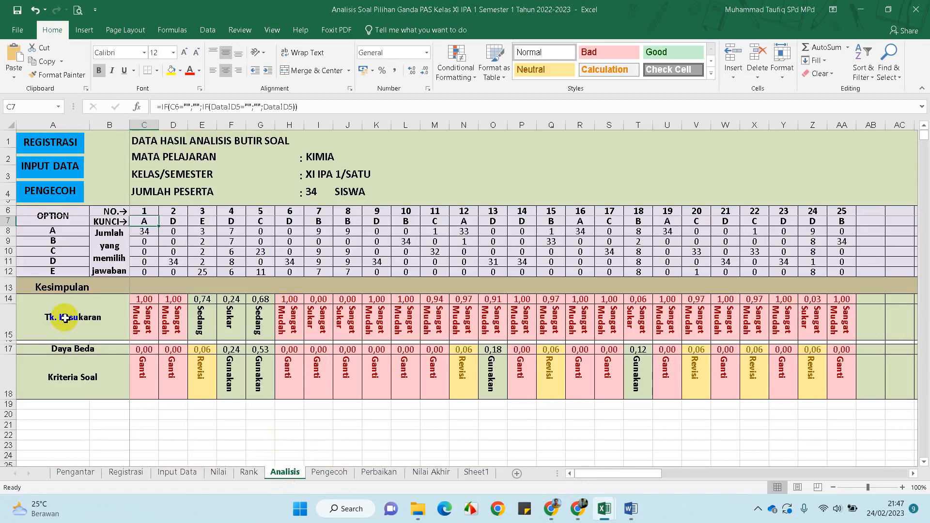
left_click(138, 300)
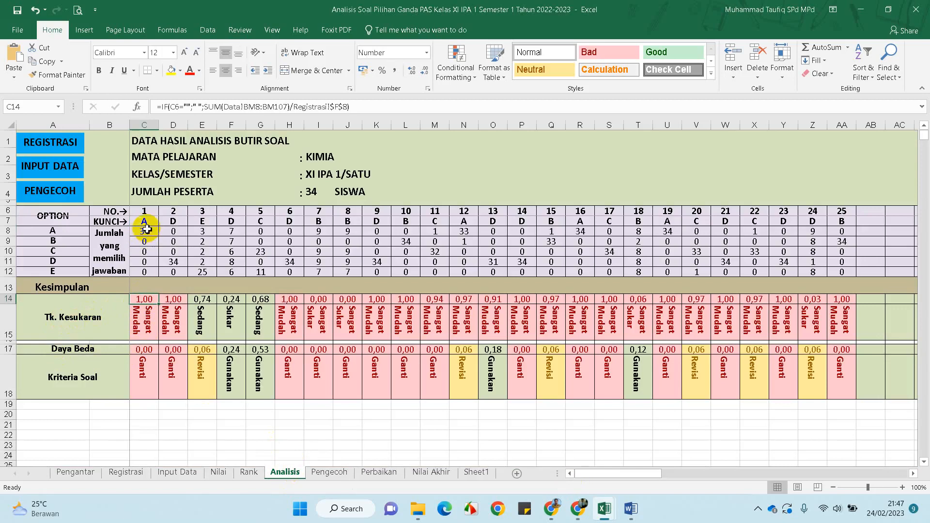
left_click(174, 322)
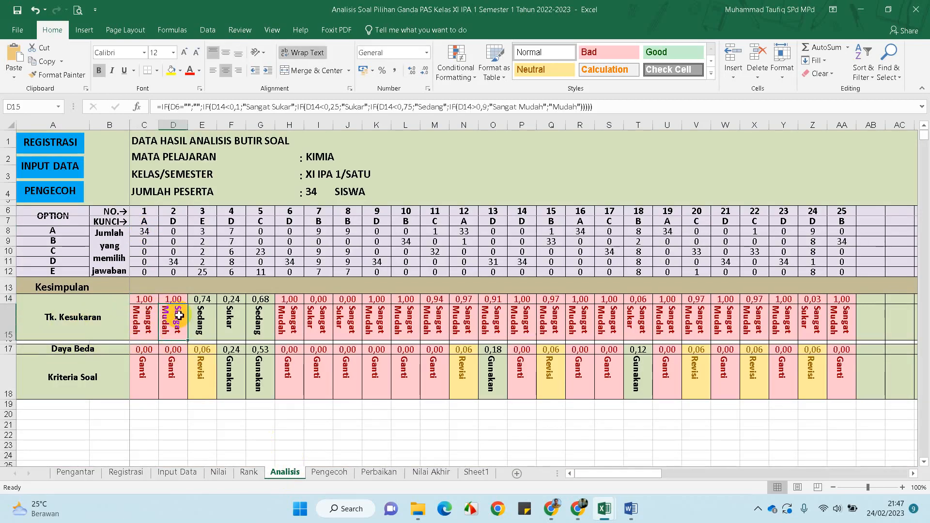
left_click(233, 319)
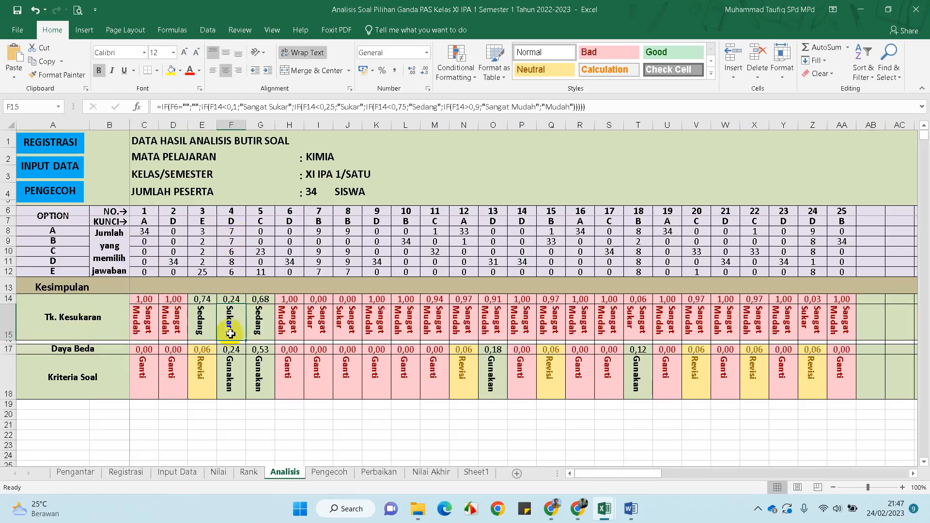
left_click(144, 375)
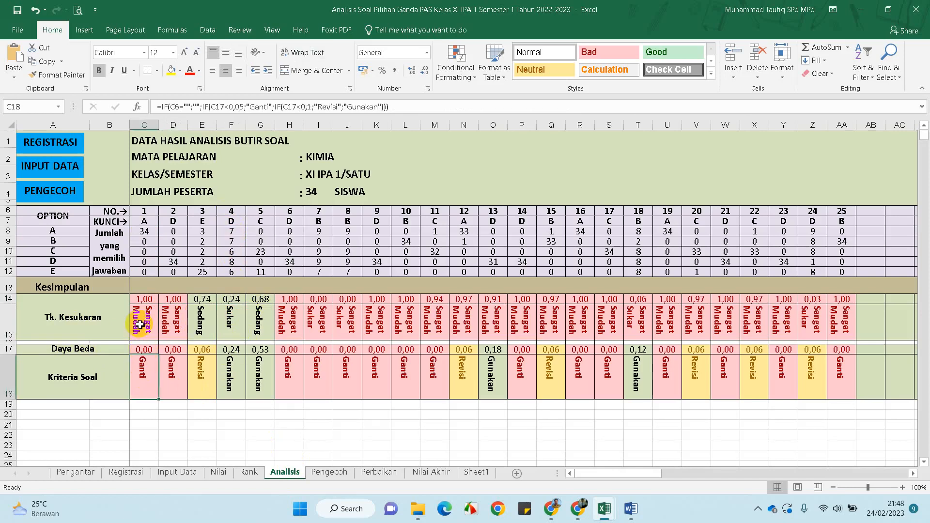
left_click(170, 376)
left_click(206, 373)
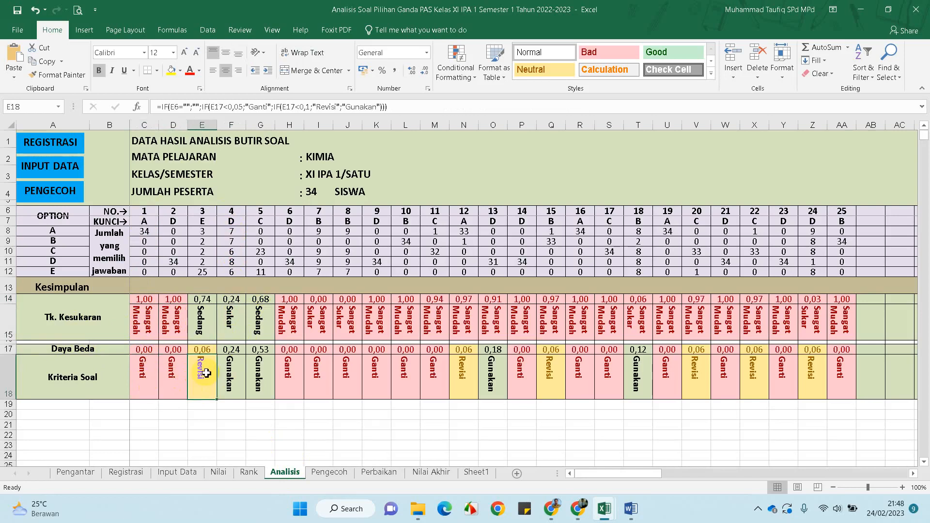
left_click(201, 320)
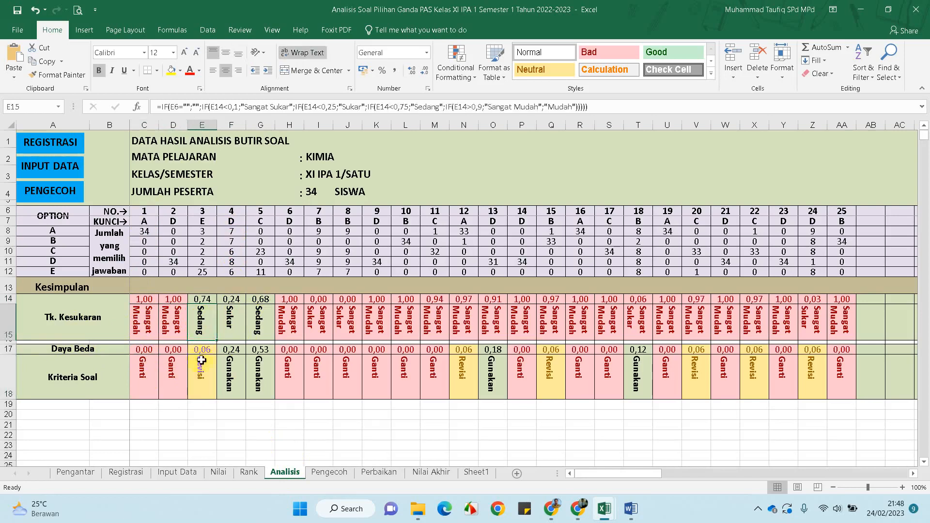
left_click(196, 380)
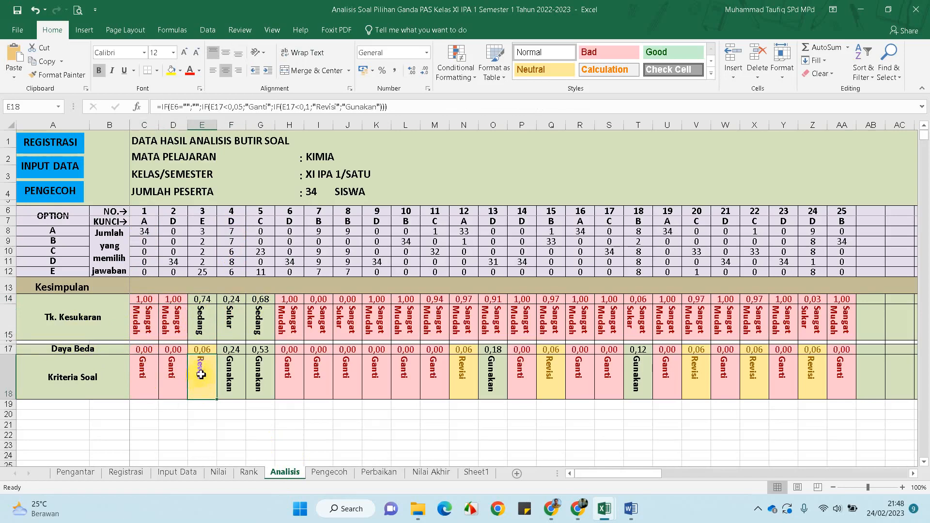
left_click(238, 316)
left_click(230, 373)
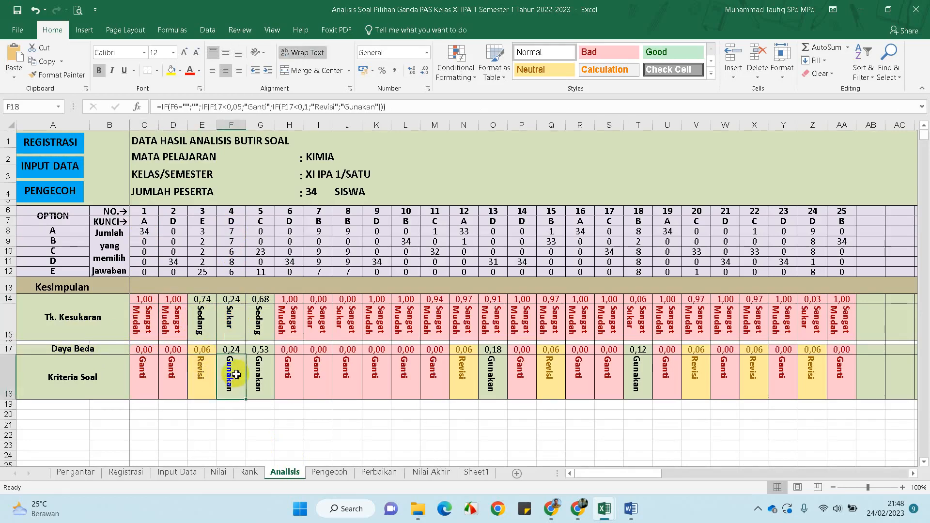
left_click(230, 329)
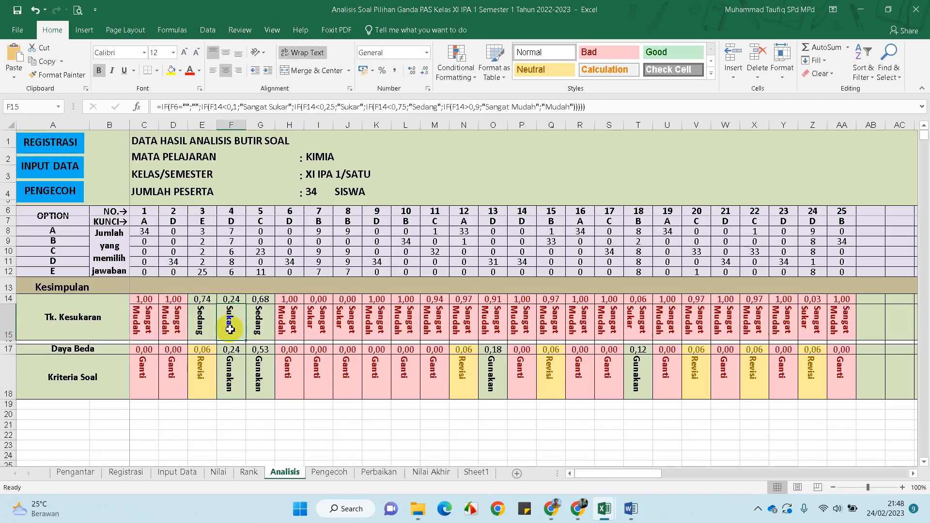
left_click(229, 375)
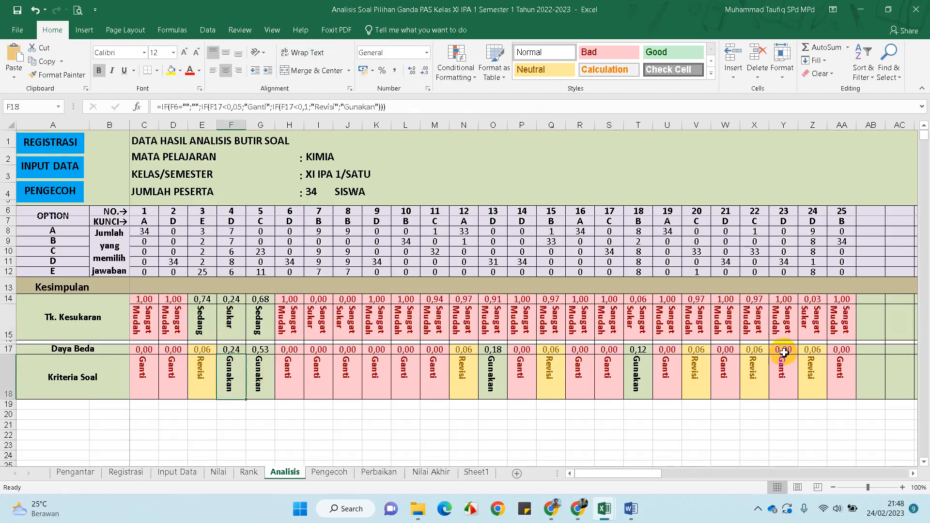
mouse_move(603, 507)
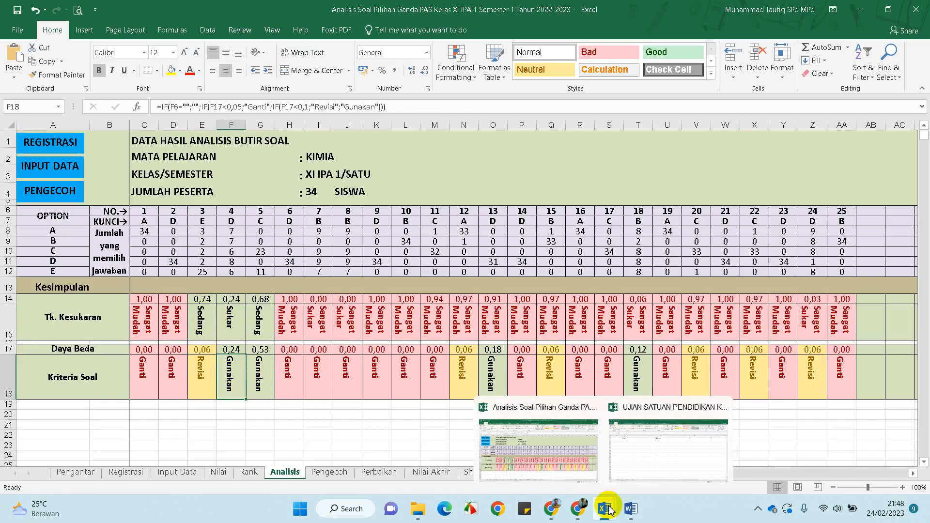
Review the Pengecoh distractor distribution sheet of the item analysis workbook, ending on the Analisis sheet
left_click(334, 431)
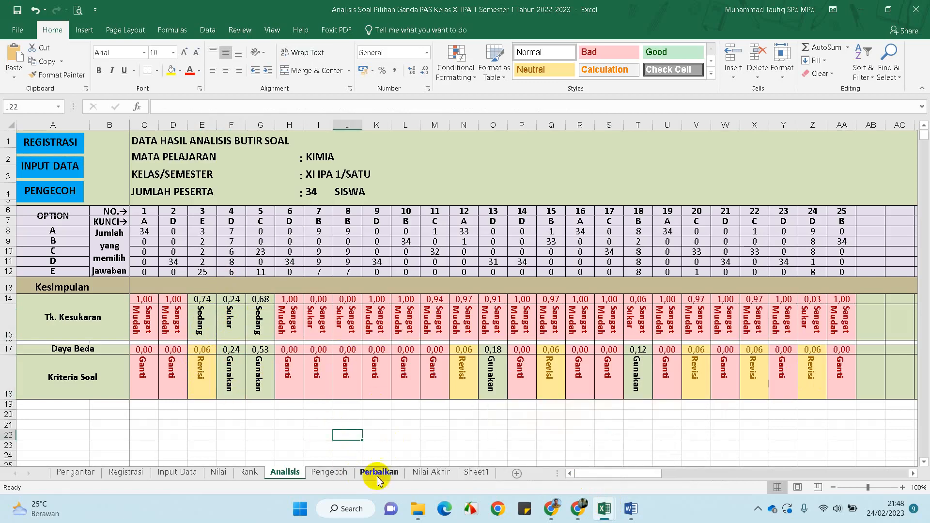
left_click(329, 473)
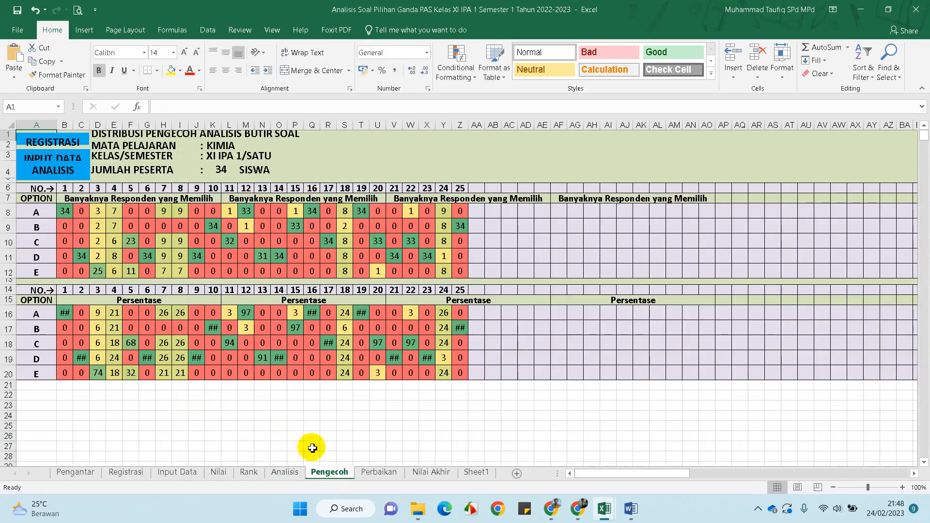
left_click(286, 472)
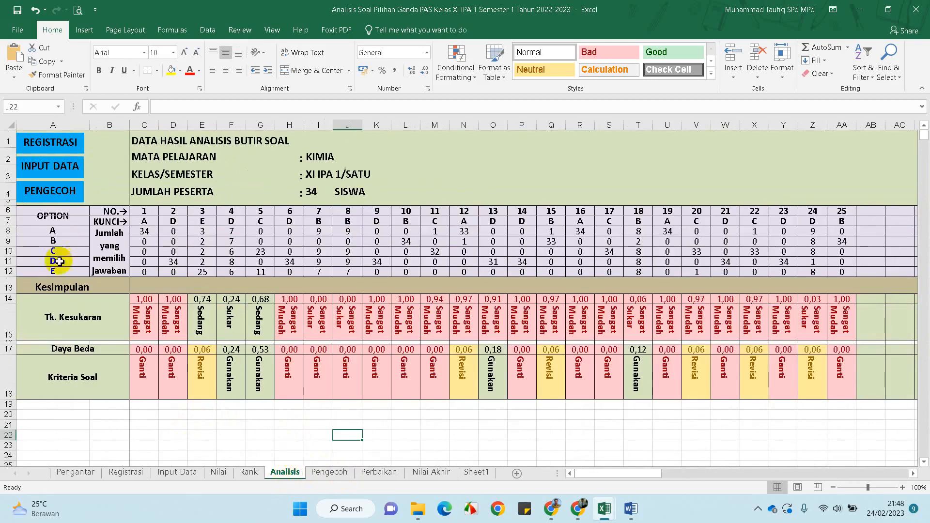
left_click(326, 473)
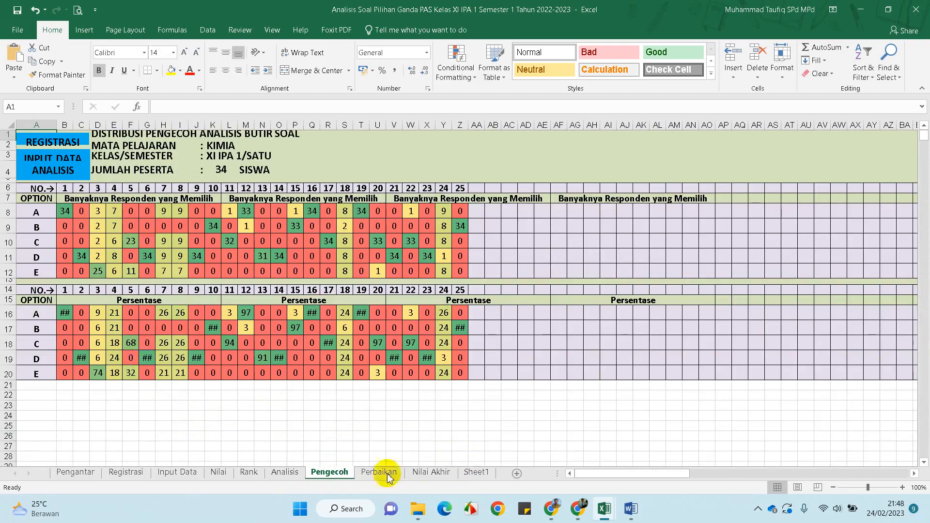
left_click(286, 473)
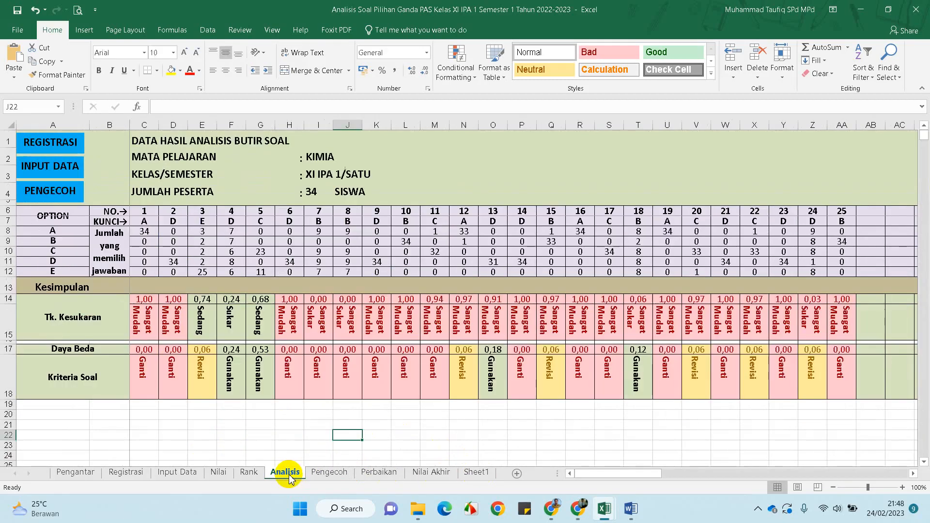
Bring the Google Meet call window back from the Chrome taskbar
left_click(548, 508)
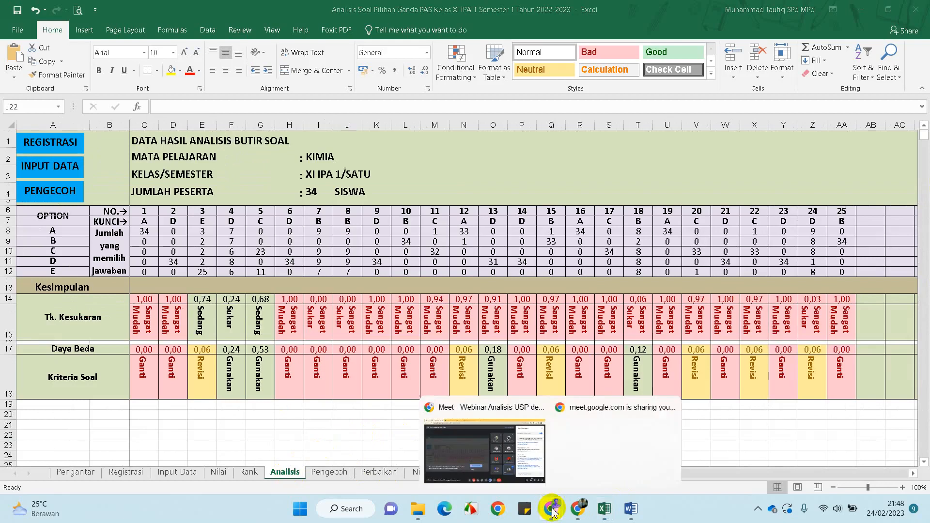
left_click(585, 458)
left_click(537, 478)
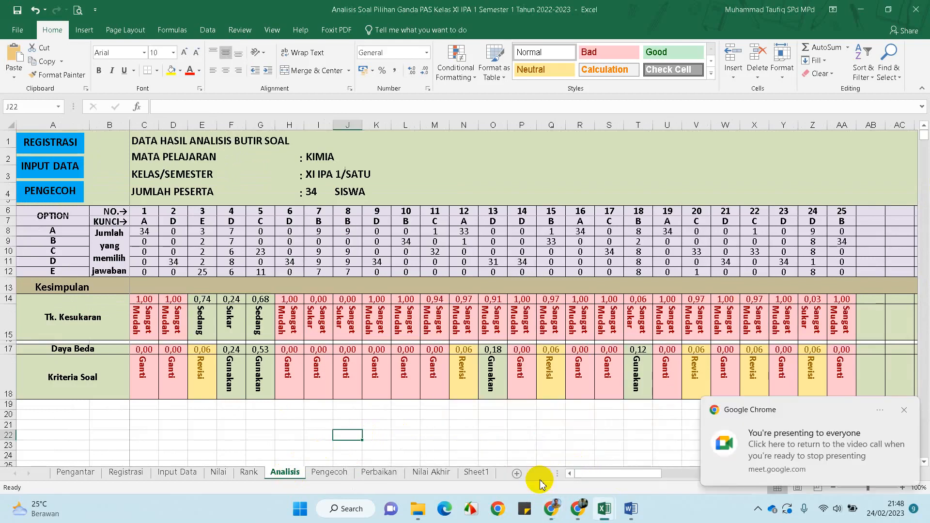
left_click(557, 510)
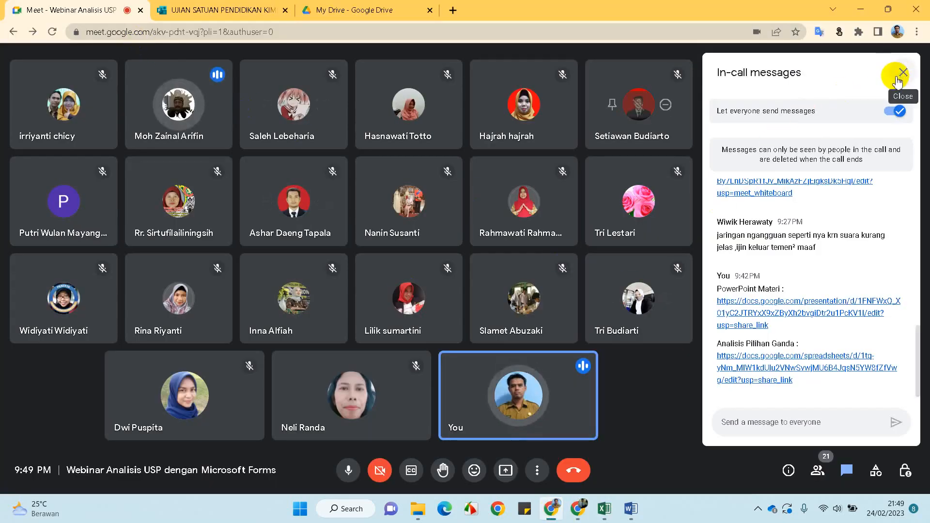
Mute the active participant's microphone for everyone and confirm
left_click(178, 104)
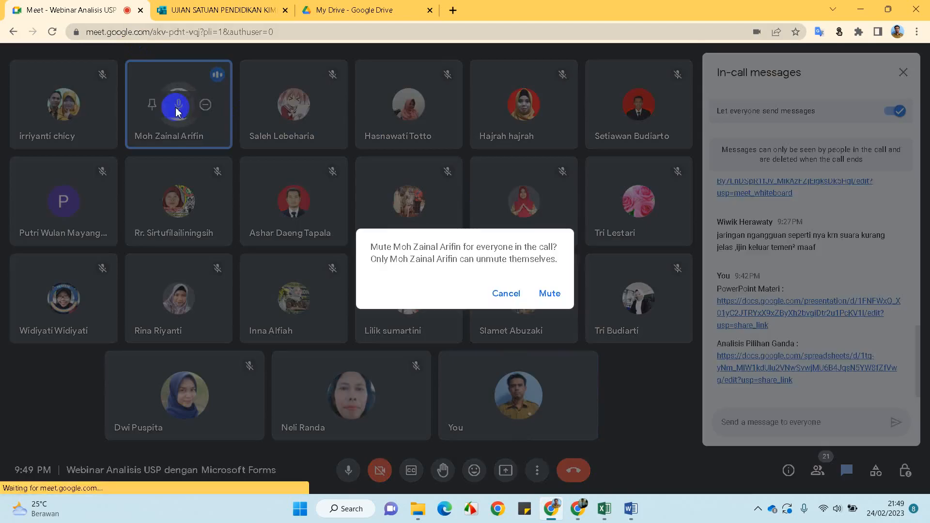
left_click(549, 293)
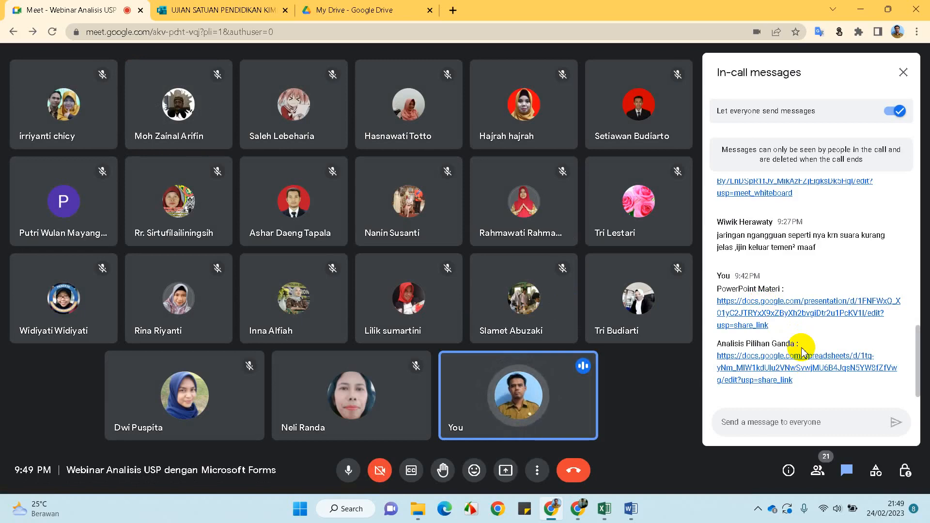
Open MICROSOFT FORM-M.Taufiq from Downloads' WEBINAR M.TAUFIQ folder in PowerPoint, then return to Meet
left_click(427, 510)
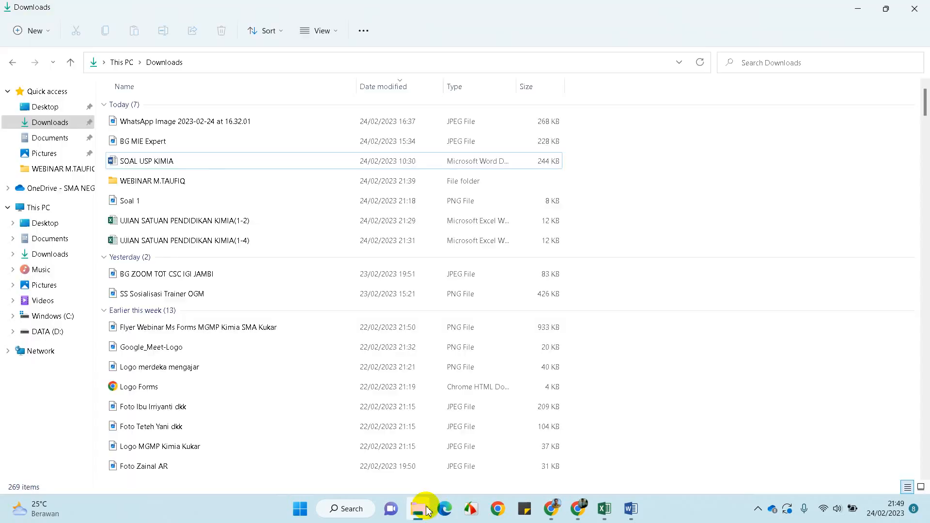
left_click(48, 122)
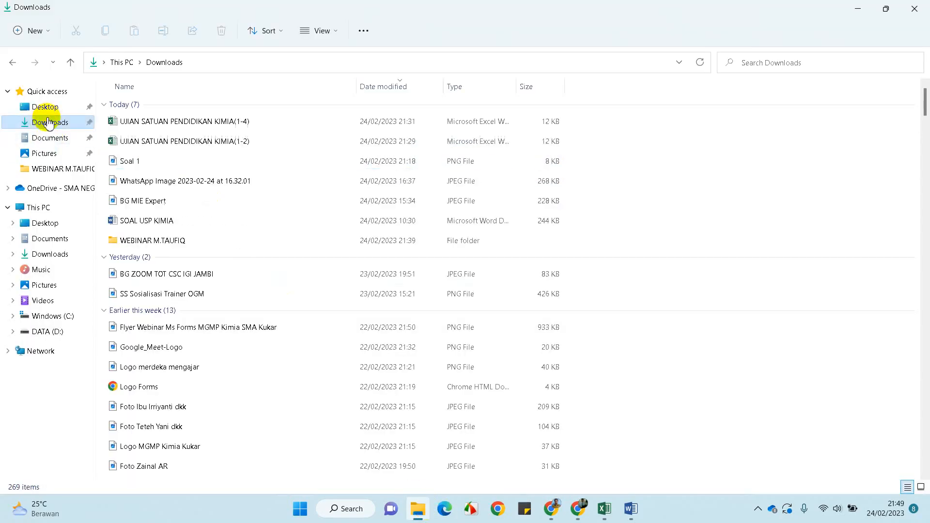
double_click(154, 240)
double_click(170, 126)
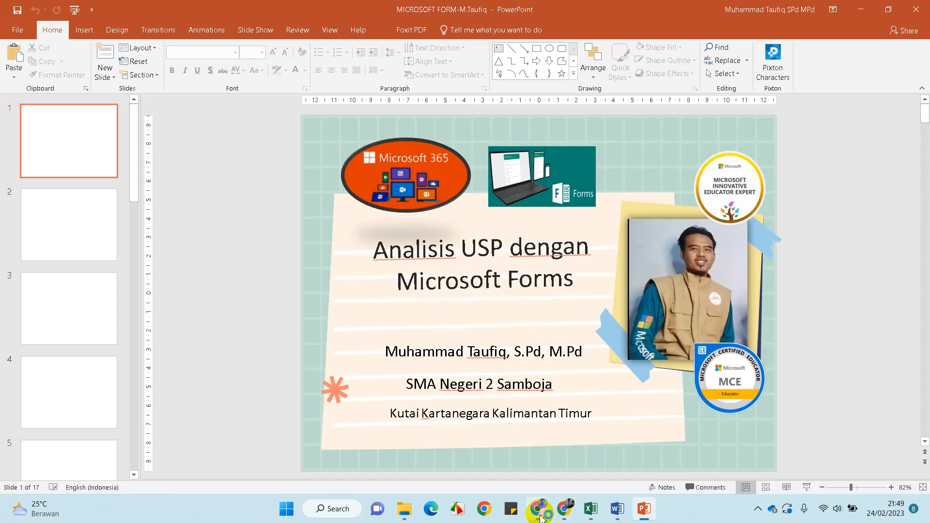
mouse_move(567, 517)
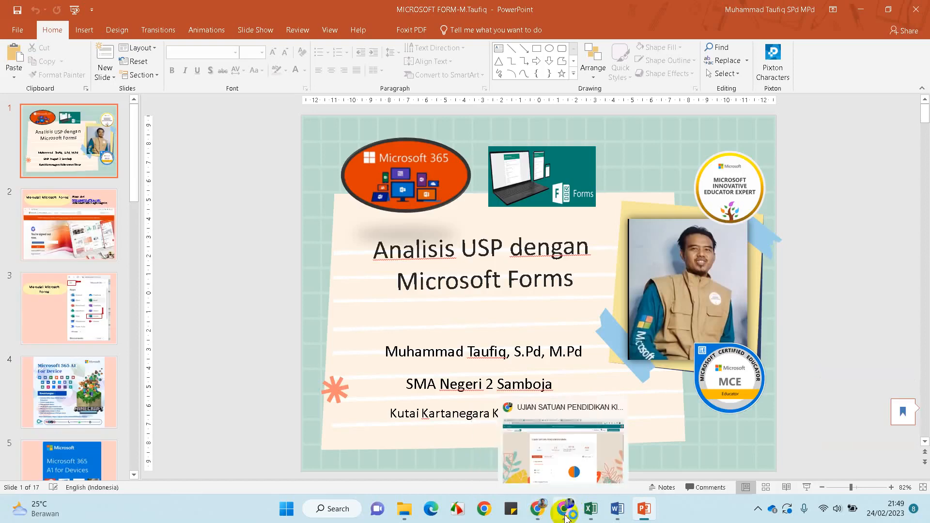
left_click(538, 509)
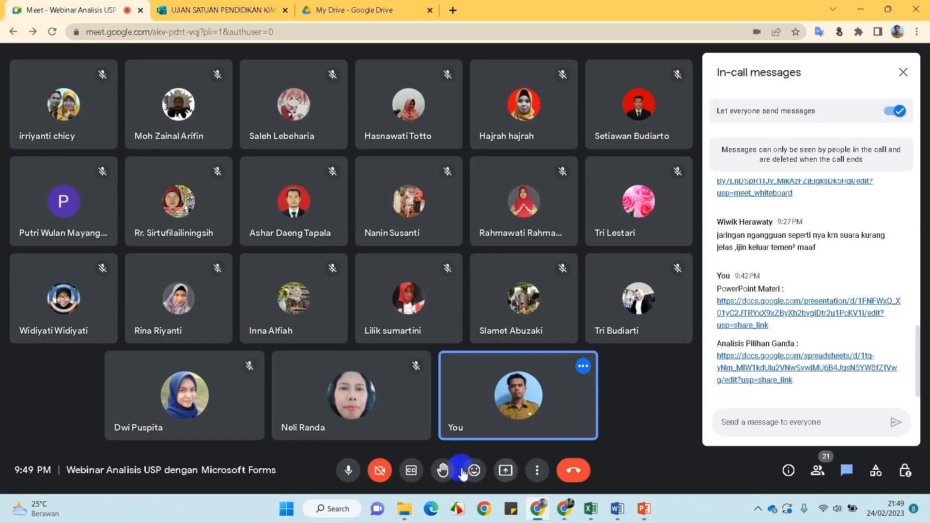
Share your entire screen to the Meet call via Present now
left_click(504, 474)
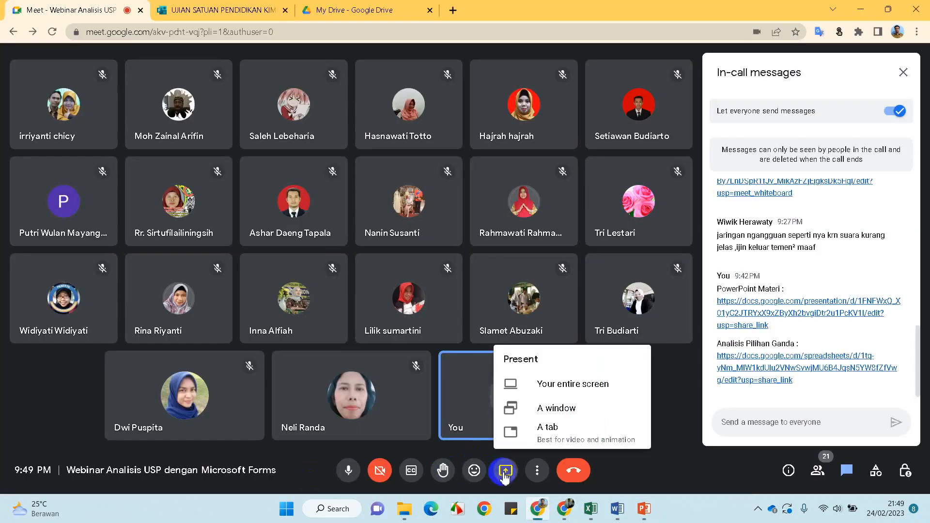
left_click(556, 389)
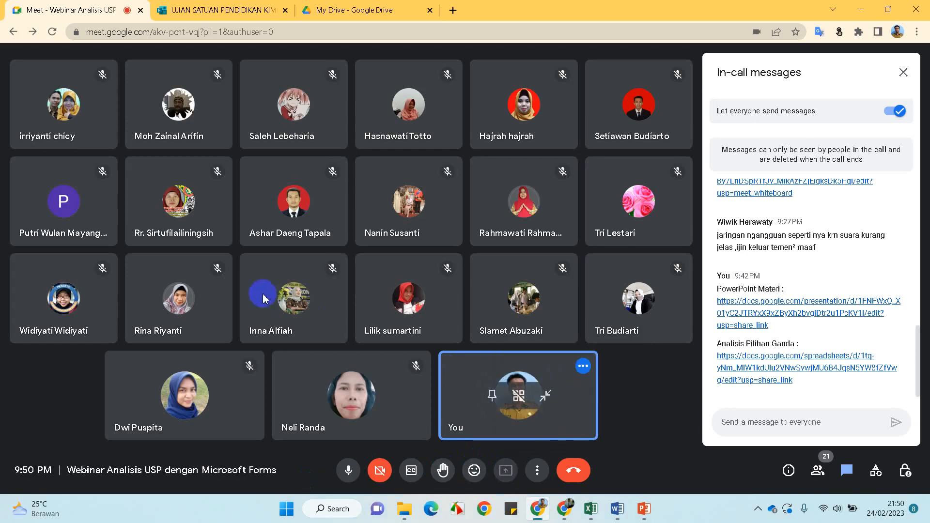
left_click(372, 160)
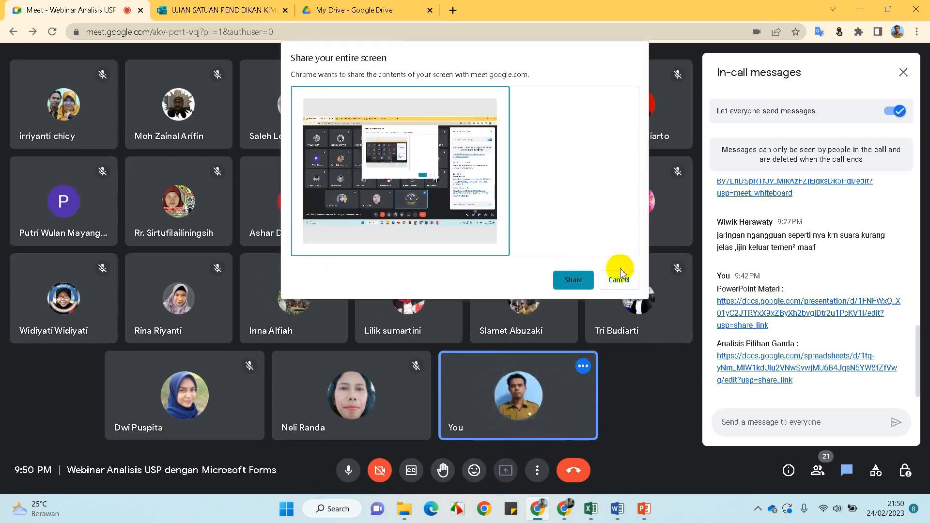
left_click(573, 283)
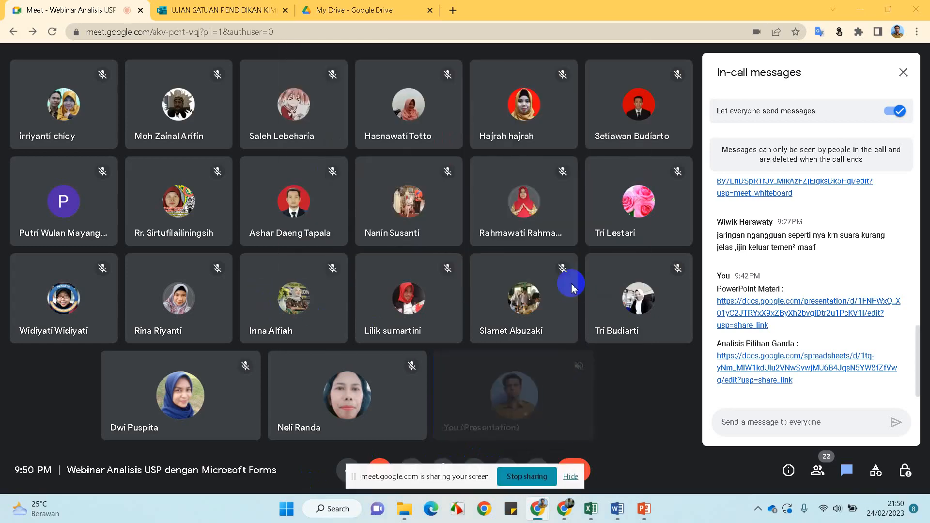
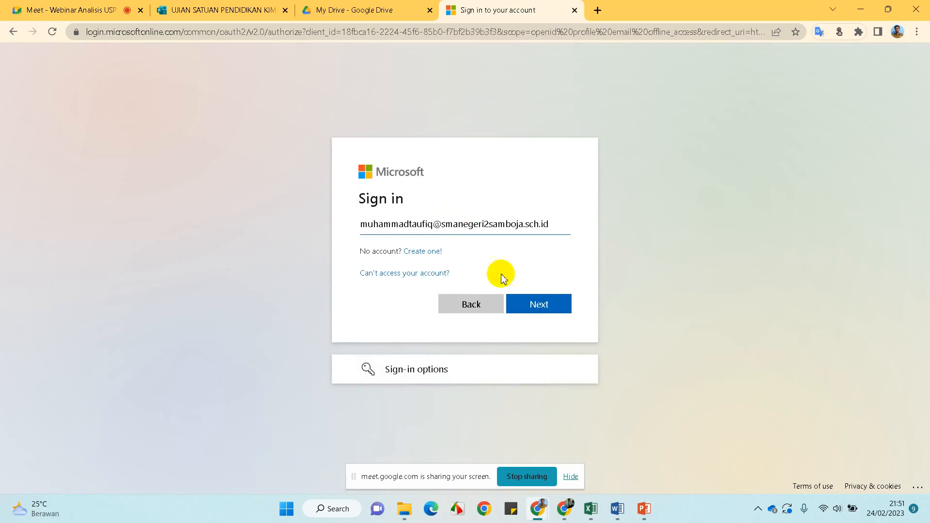
Finish signing in with the account password, decline saving it, redeem the code, and view the profile
left_click(548, 305)
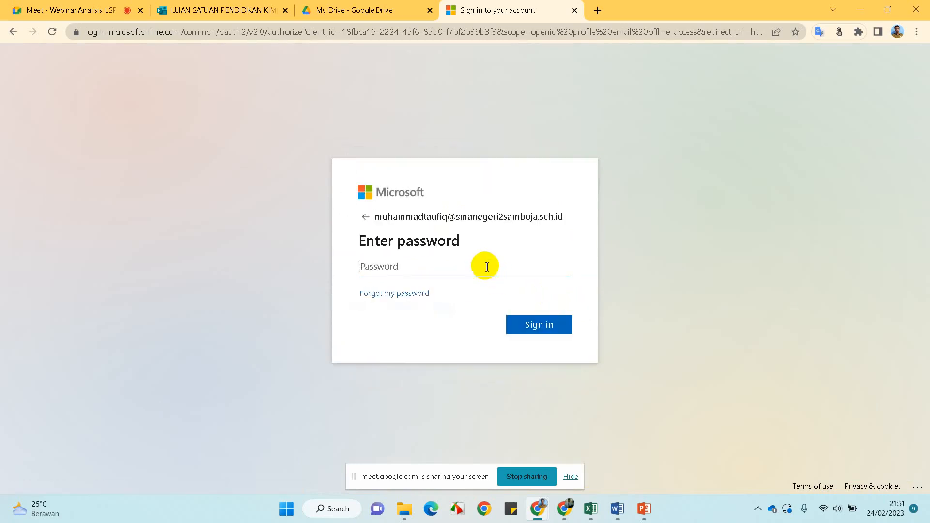
type("••••••••")
key("Return")
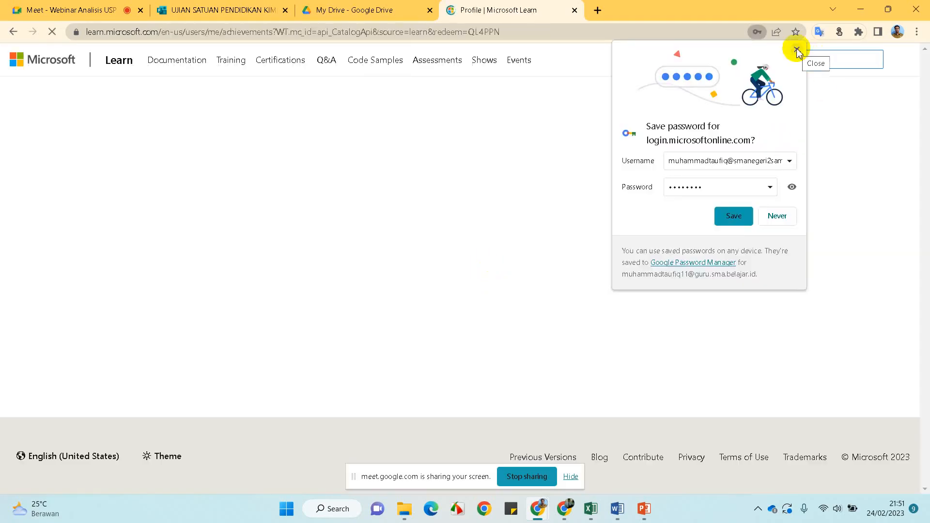
left_click(797, 50)
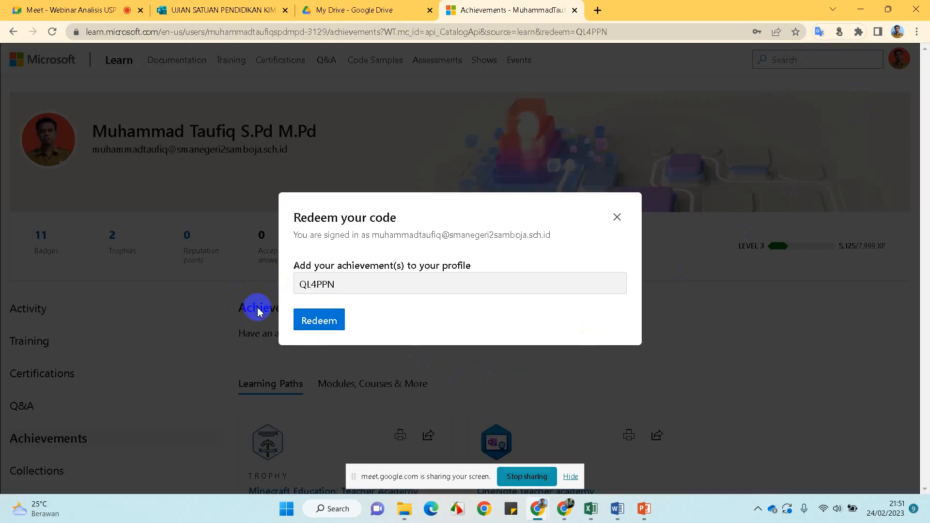
left_click(325, 322)
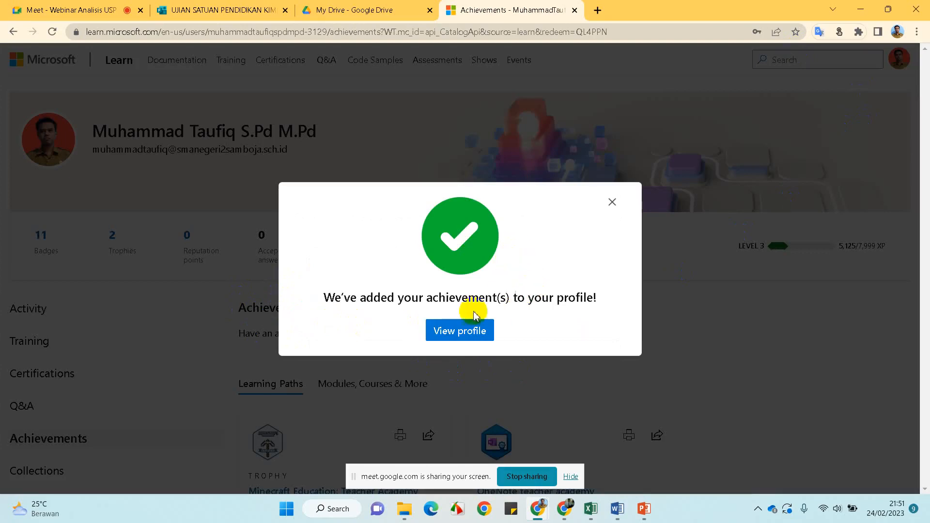
left_click(458, 334)
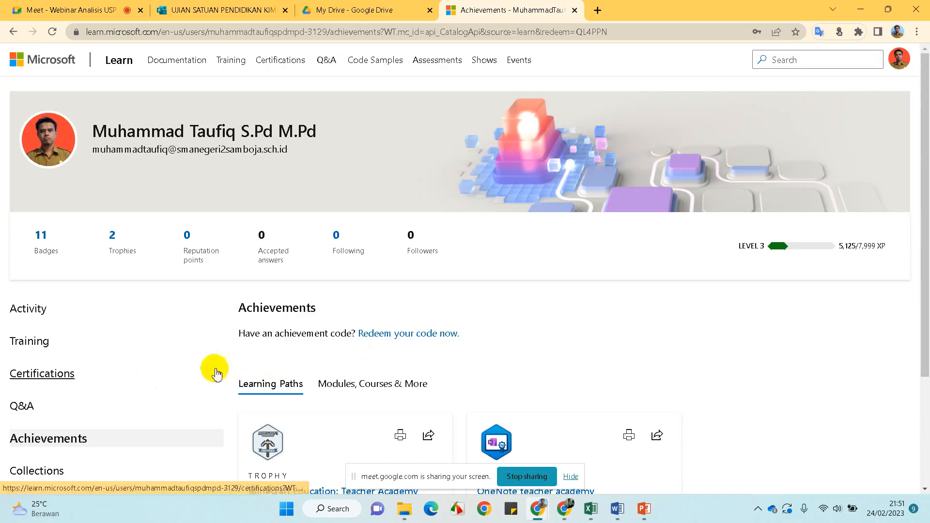
Open the profile's activity page and the Assign and assess learners module page
left_click(899, 58)
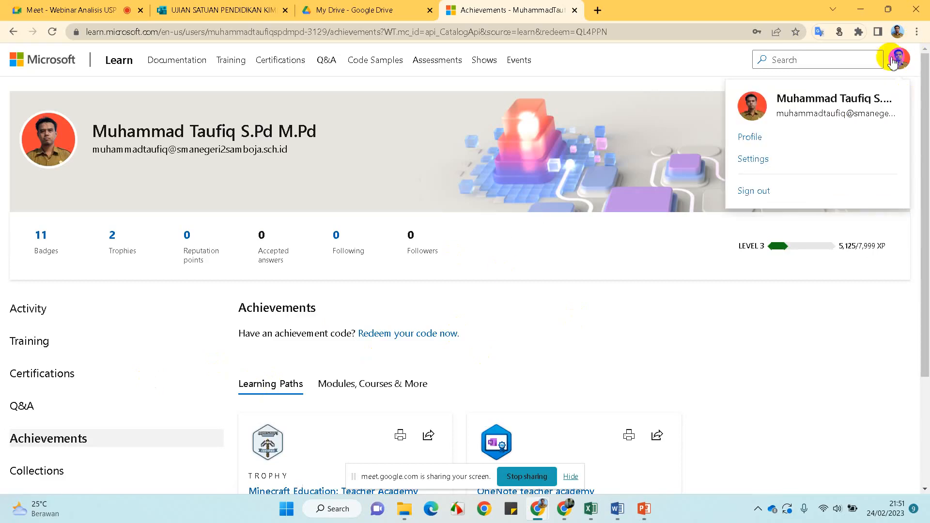
left_click(749, 139)
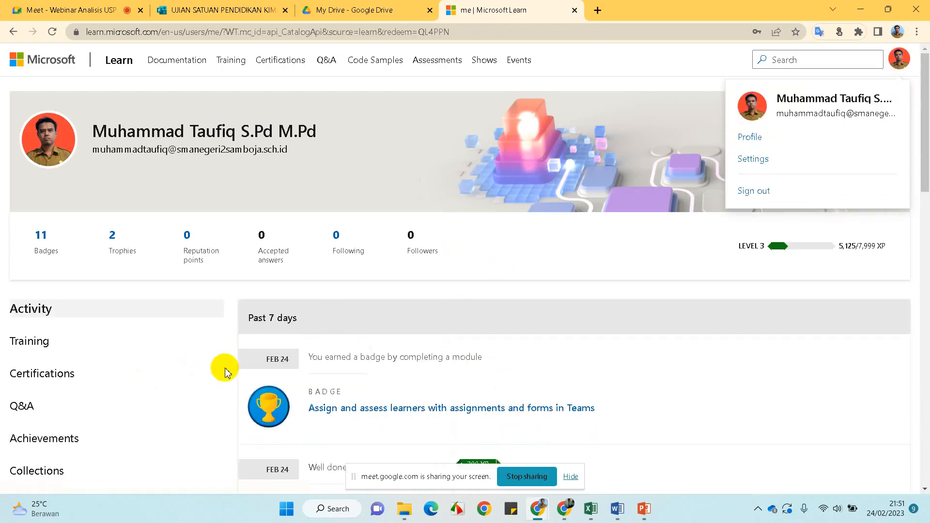
scroll(224, 372, "down", 1)
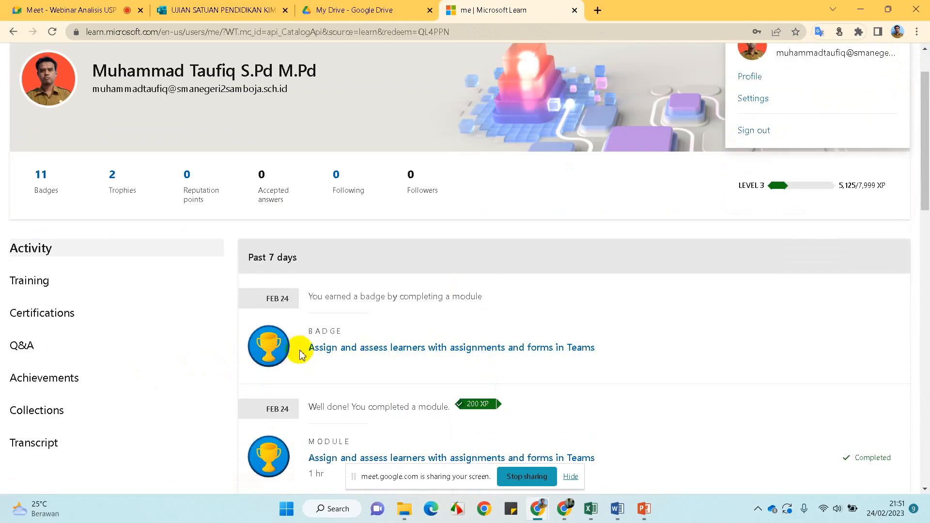
left_click(487, 349)
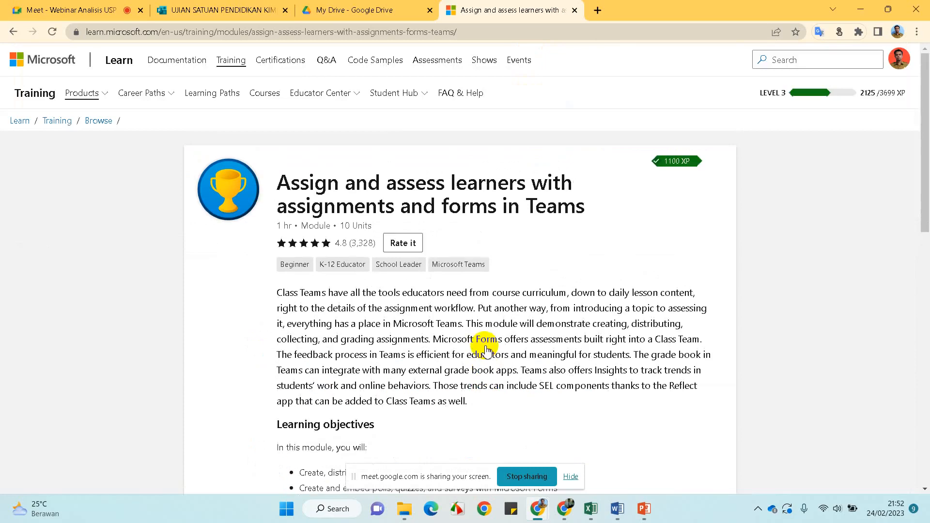
scroll(484, 334, "down", 1)
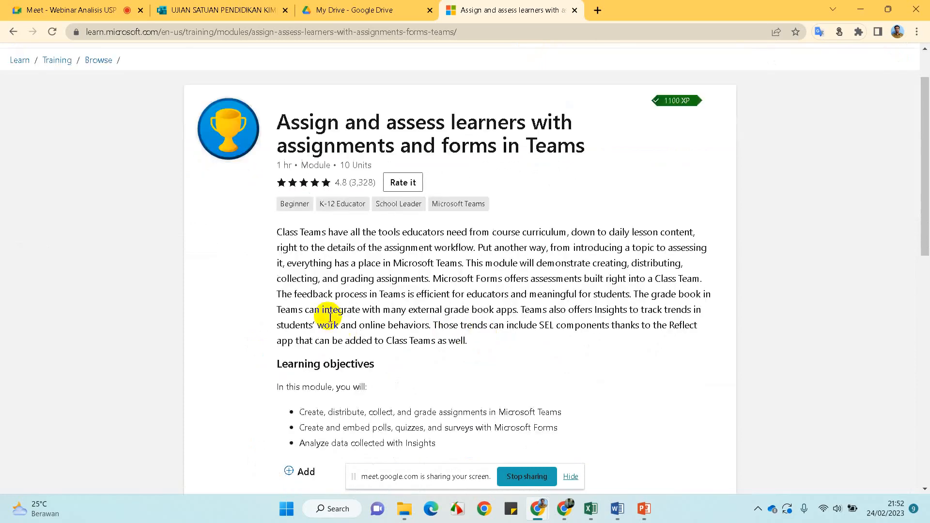
scroll(302, 307, "up", 1)
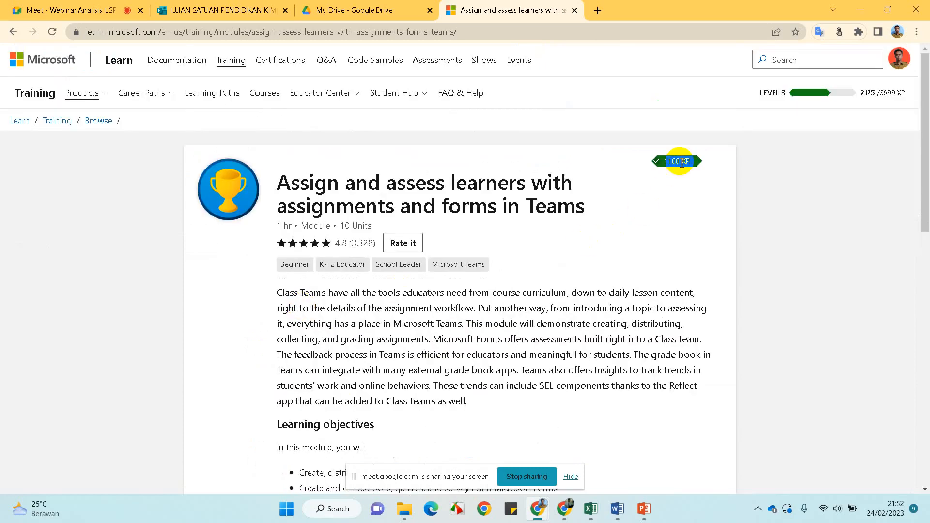
left_click(719, 166)
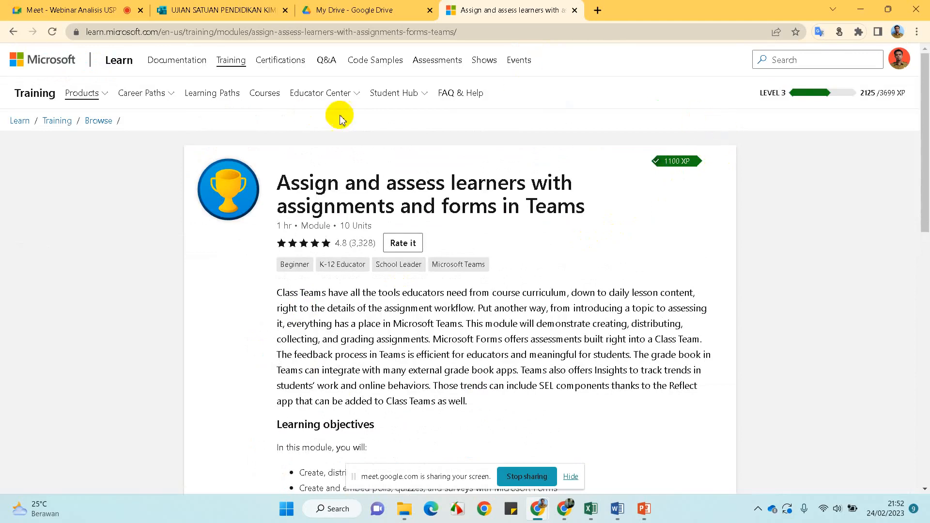
Return to the profile's Achievements and show the Modules, Courses & More badges
left_click(906, 57)
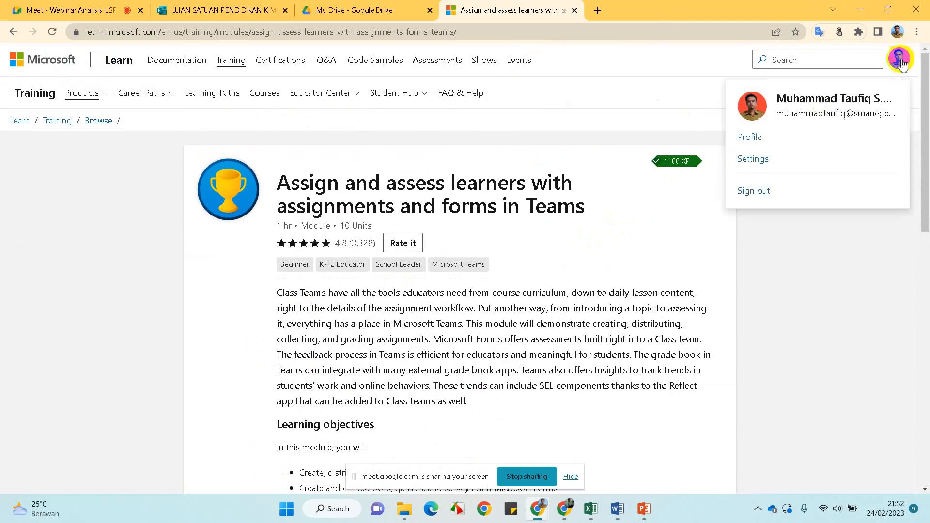
left_click(754, 138)
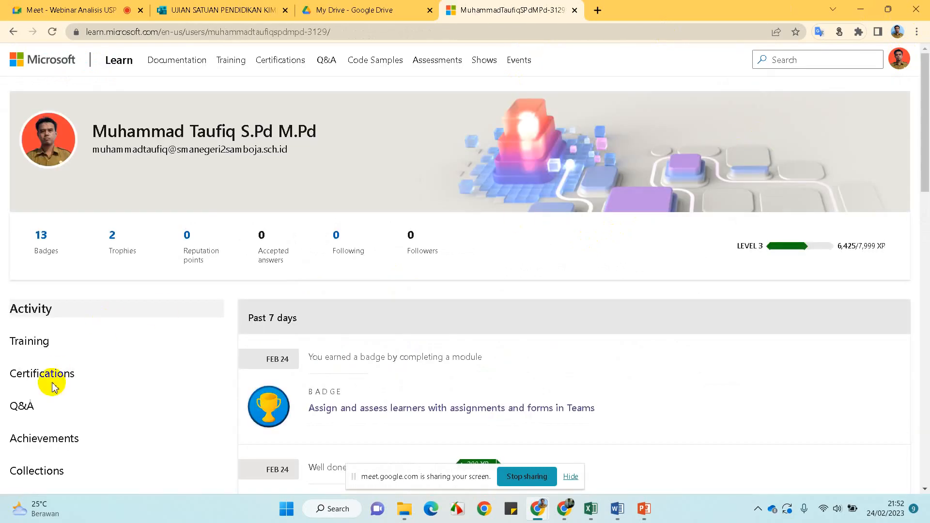
scroll(52, 407, "down", 2)
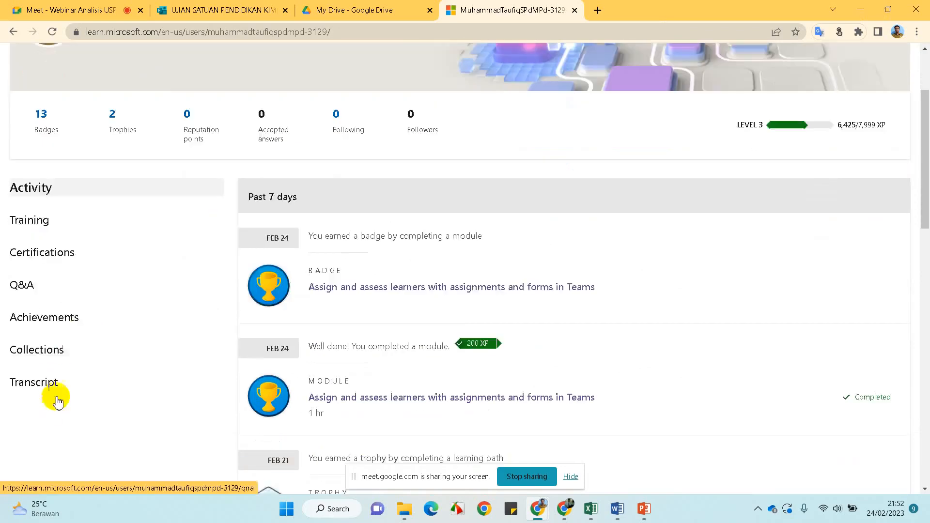
left_click(62, 320)
scroll(290, 359, "down", 2)
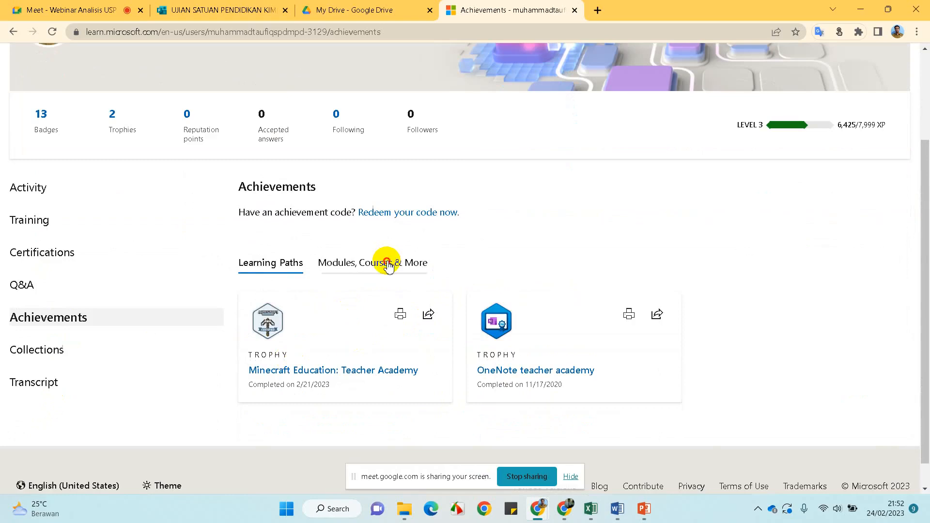
left_click(389, 266)
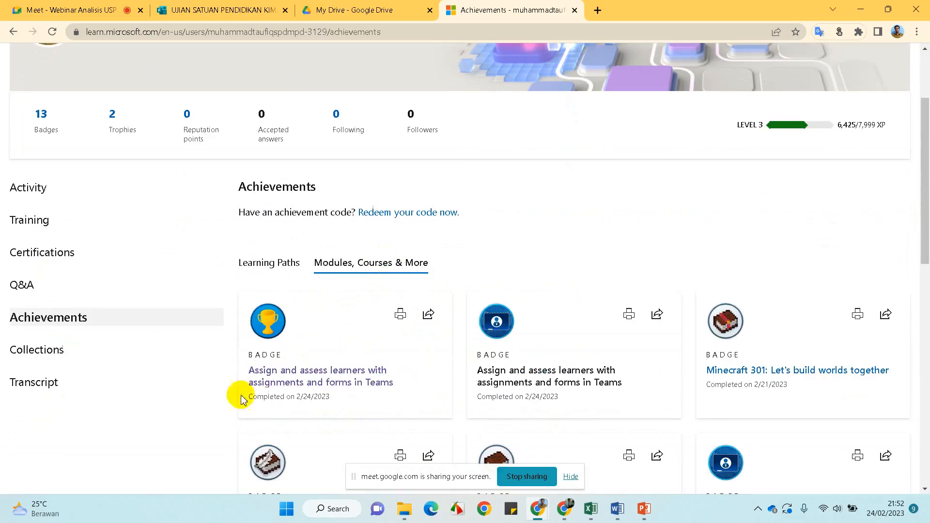
Print the Assign and assess learners badge certificate as a renamed PDF in Downloads
left_click(399, 316)
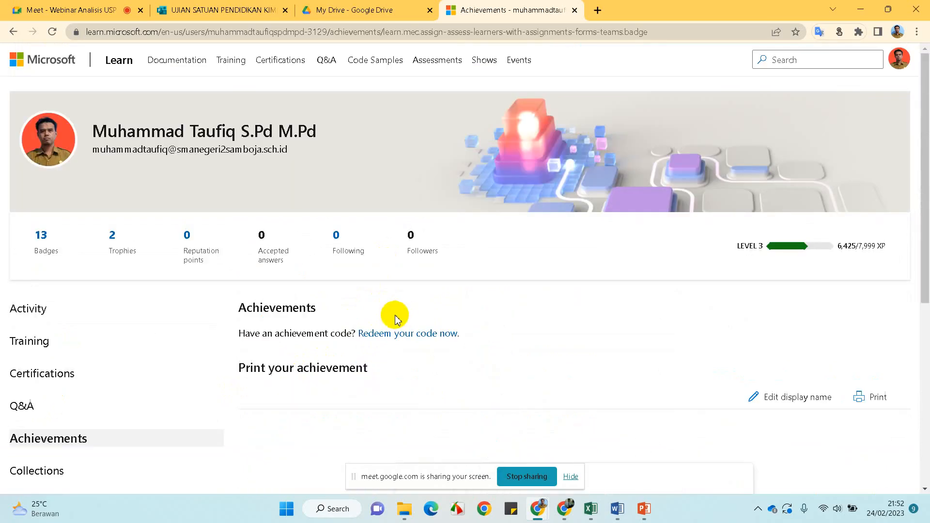
scroll(460, 347, "down", 6)
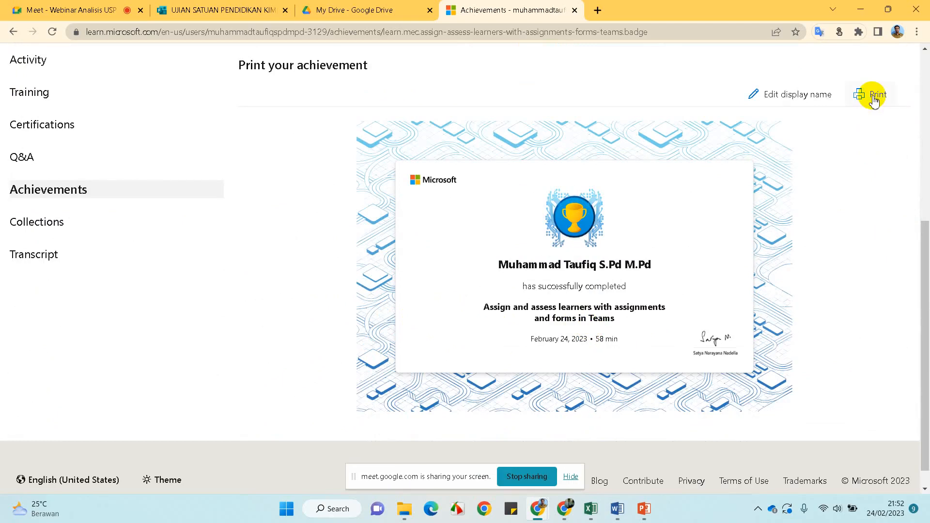
left_click(875, 96)
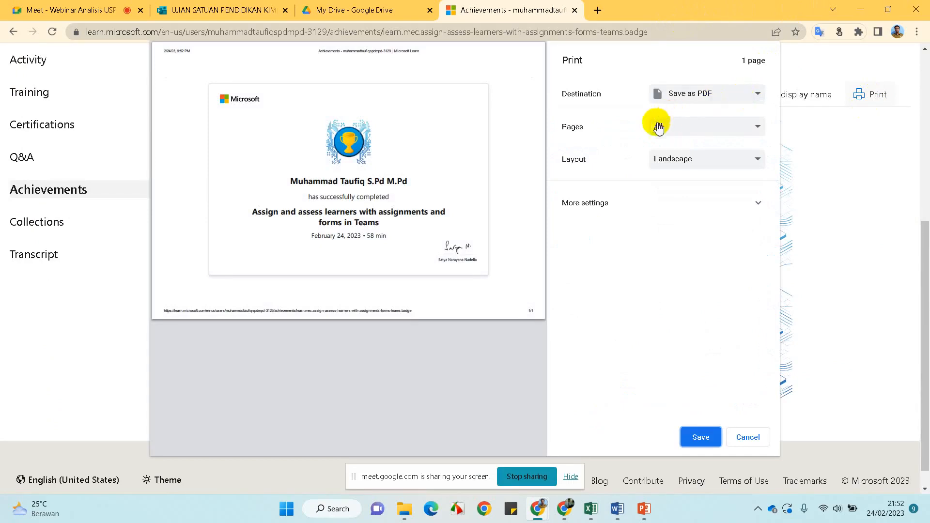
left_click(697, 440)
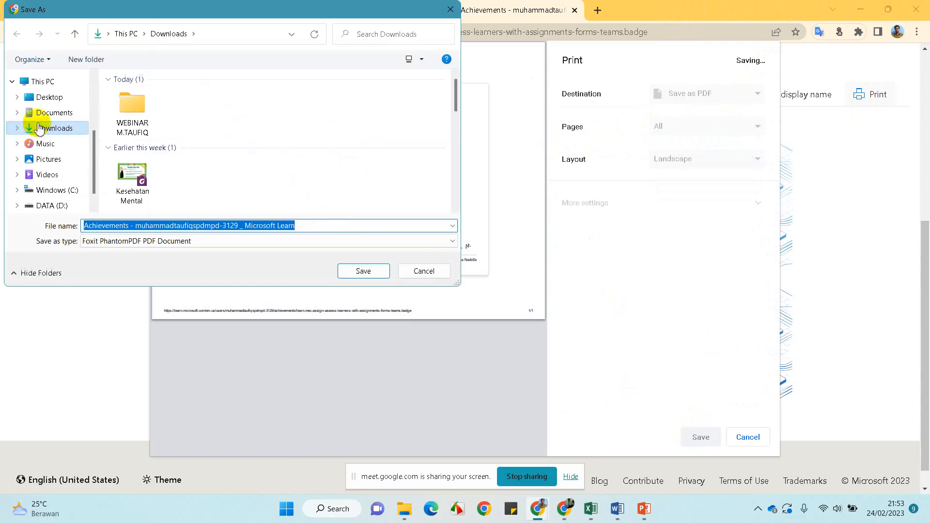
left_click(318, 224)
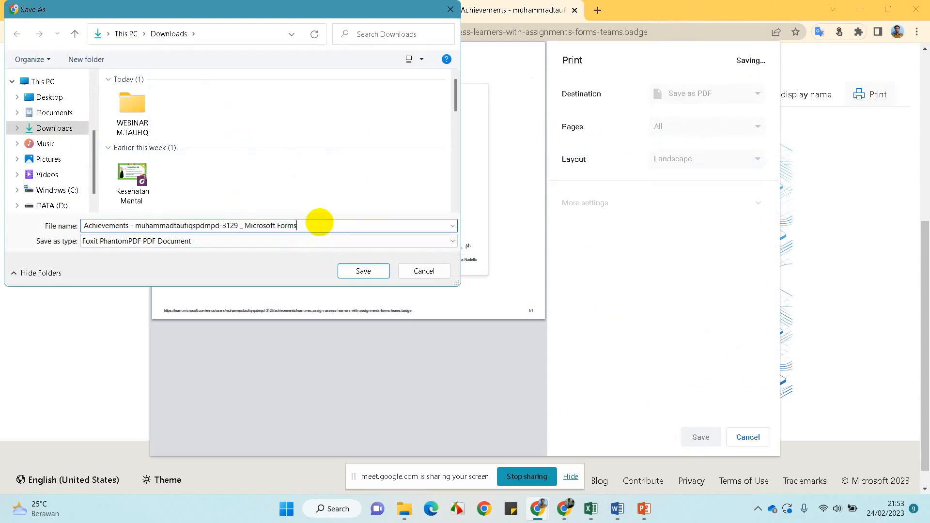
left_click(350, 271)
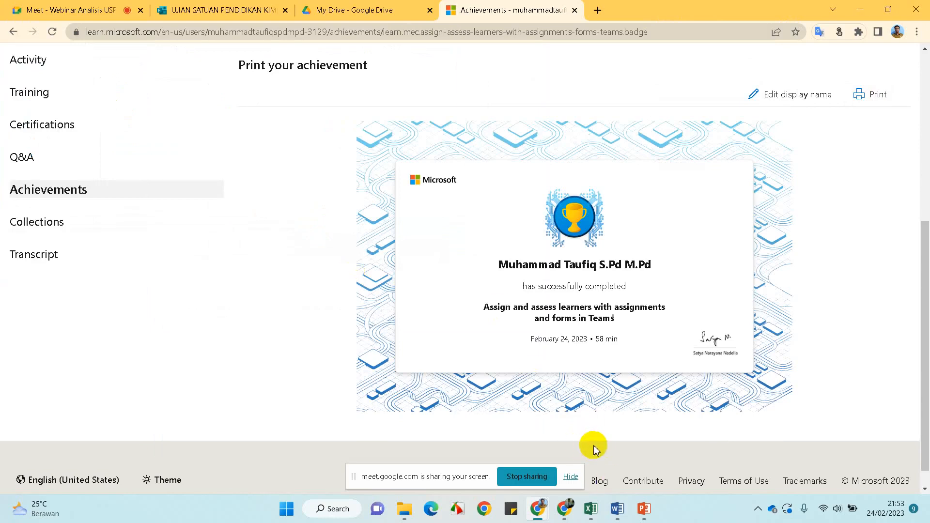
Stop screen sharing, check PowerPoint slide 16's redeem link, then go back to the Meet call
left_click(532, 476)
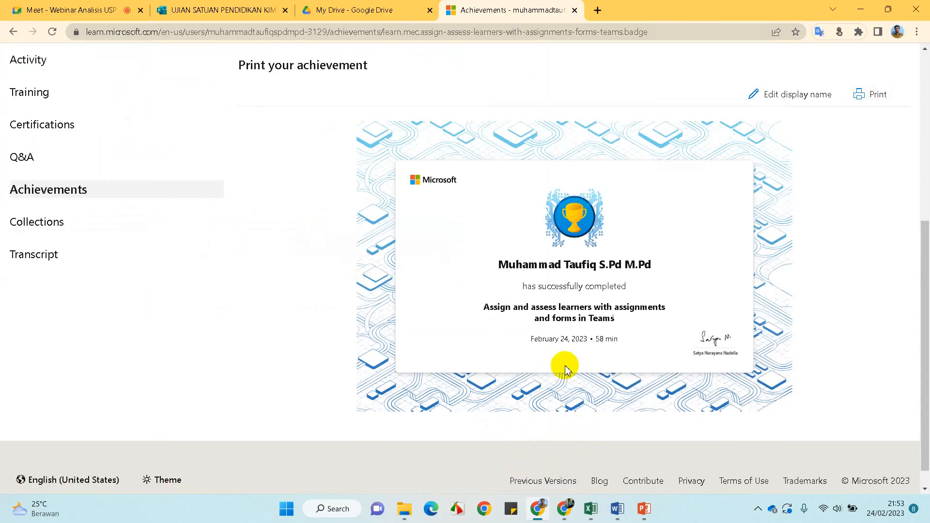
left_click(537, 508)
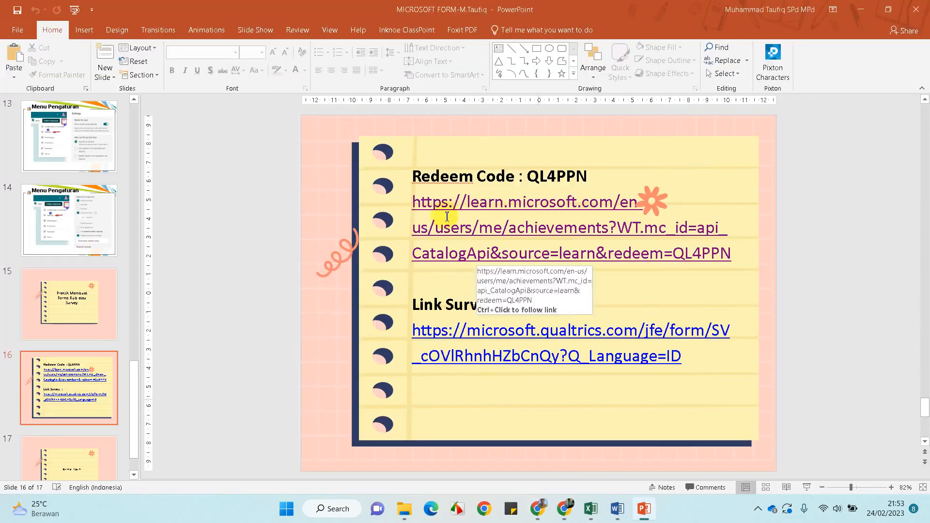
left_click(537, 508)
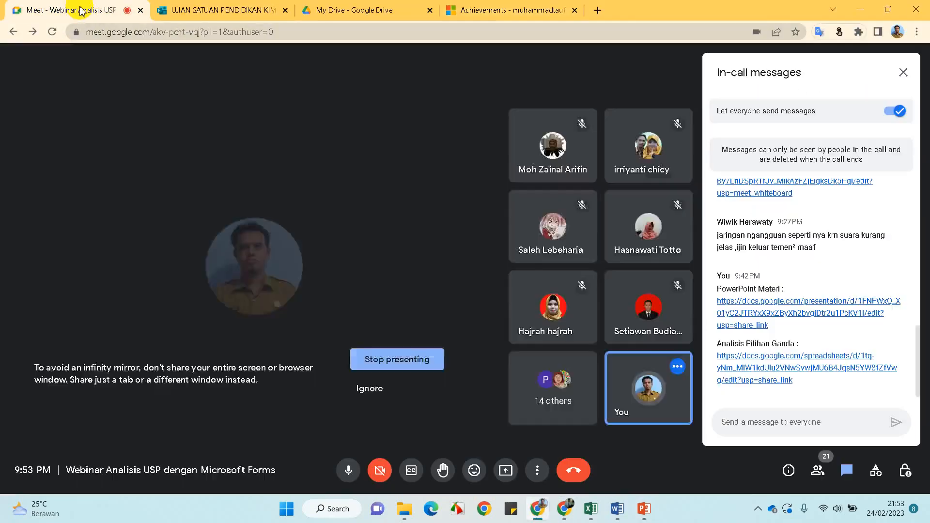
left_click(83, 12)
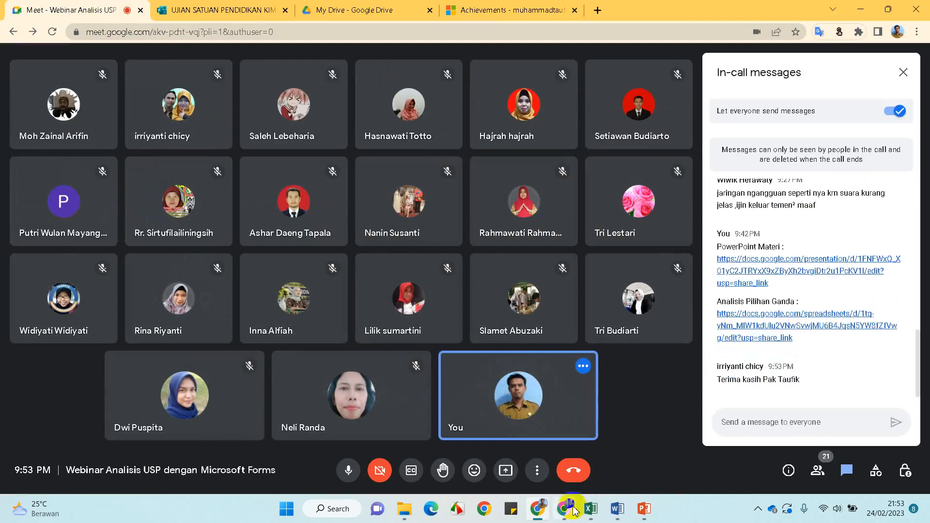
mouse_move(541, 516)
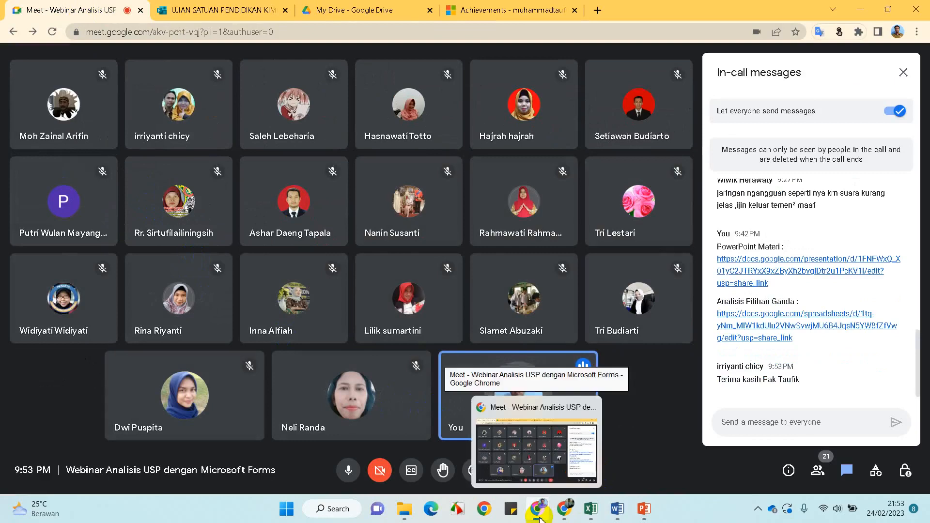
left_click(564, 509)
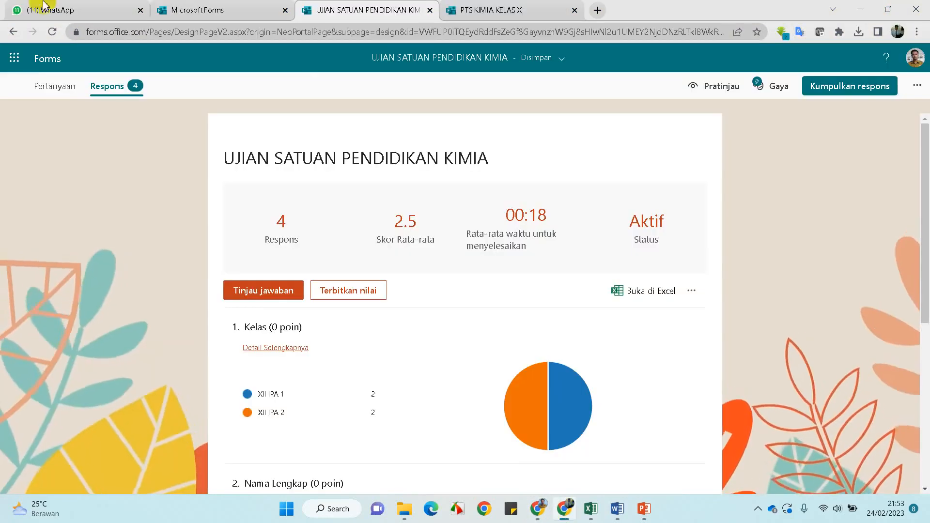
Open the WhatsApp chat holding the colleague's analysis presentation, then return to the call window
left_click(18, 8)
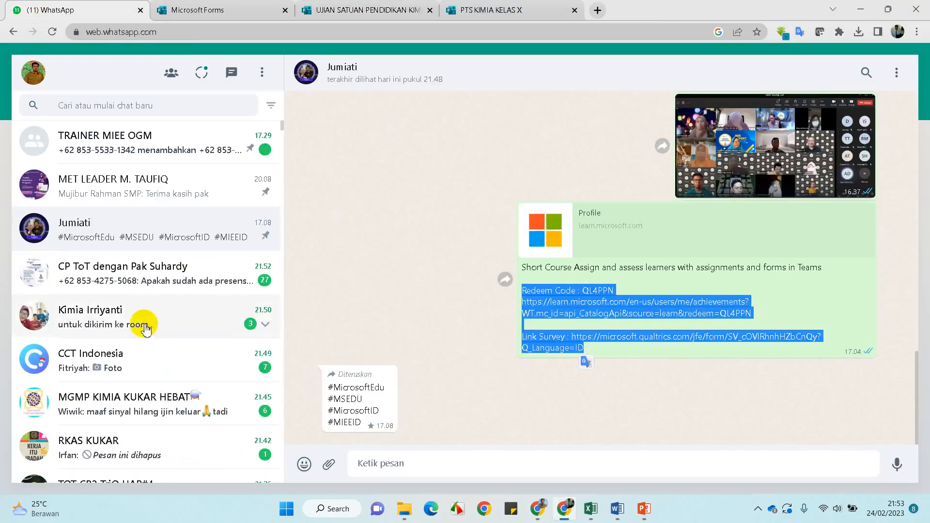
left_click(146, 325)
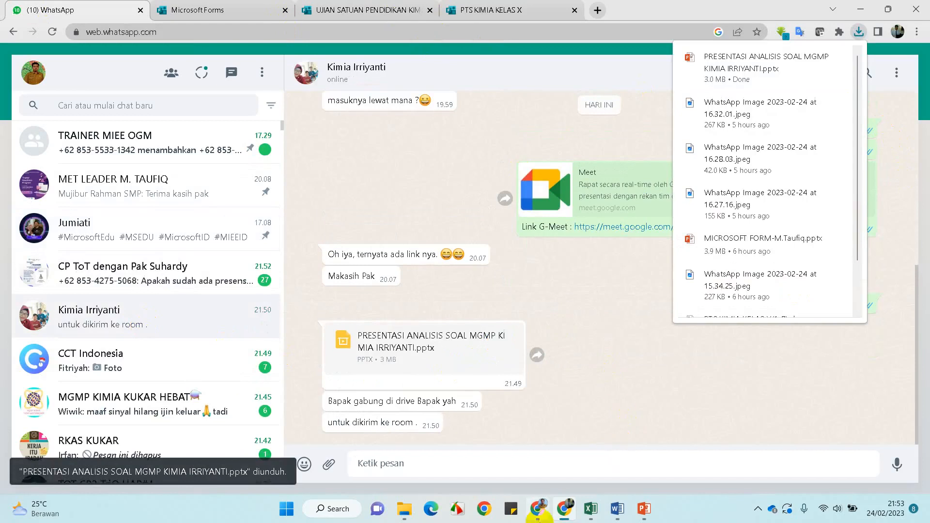
mouse_move(539, 513)
left_click(537, 451)
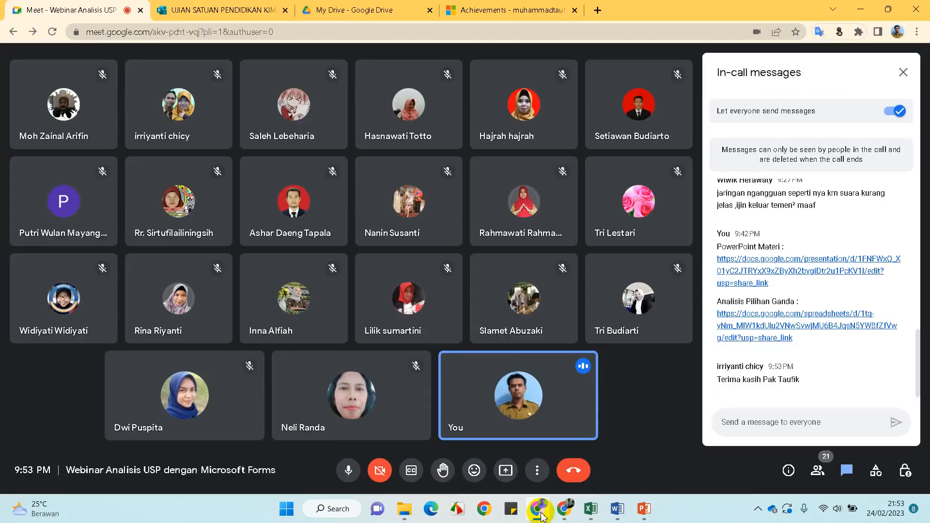
Confirm the sheet's link-sharing in Drive and start a New > File upload
left_click(338, 10)
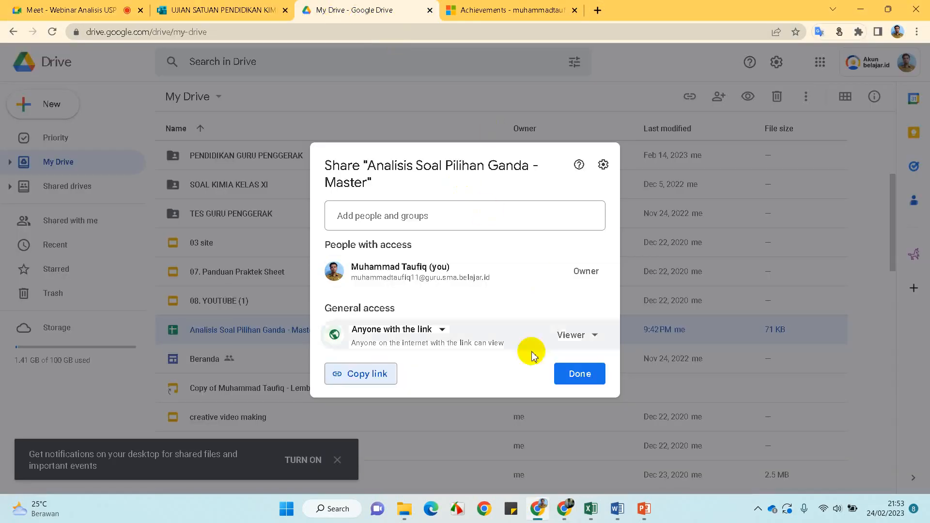
left_click(579, 378)
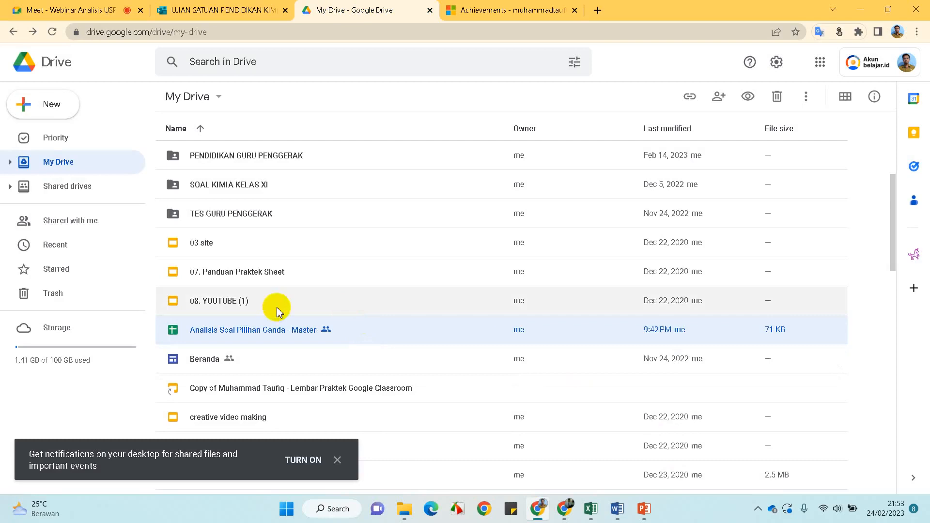
left_click(45, 108)
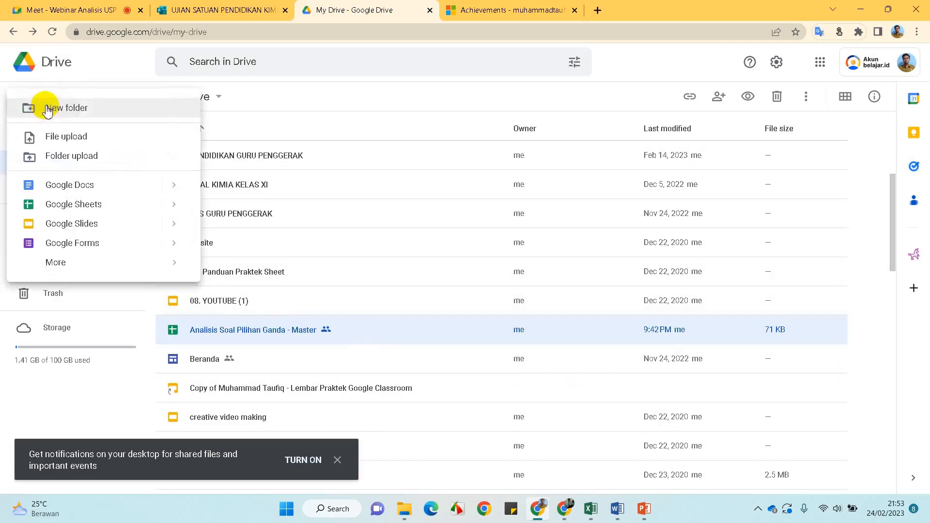
left_click(63, 136)
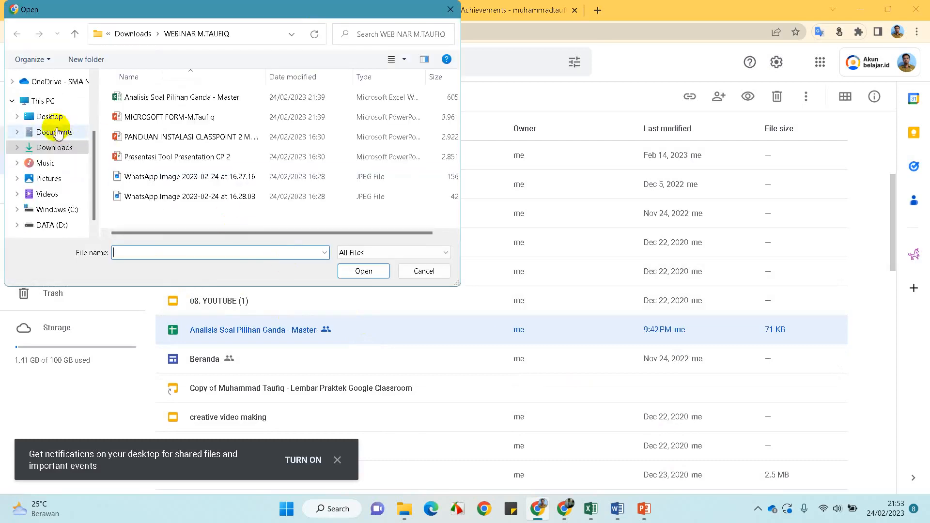
Upload the PRESENTASI item-analysis .pptx from the Downloads folder
left_click(54, 147)
left_click(130, 135)
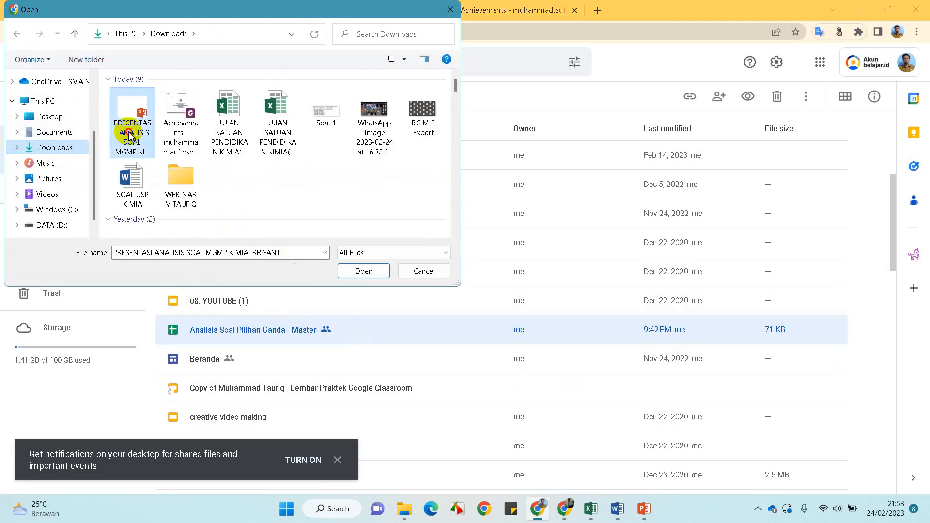
left_click(363, 271)
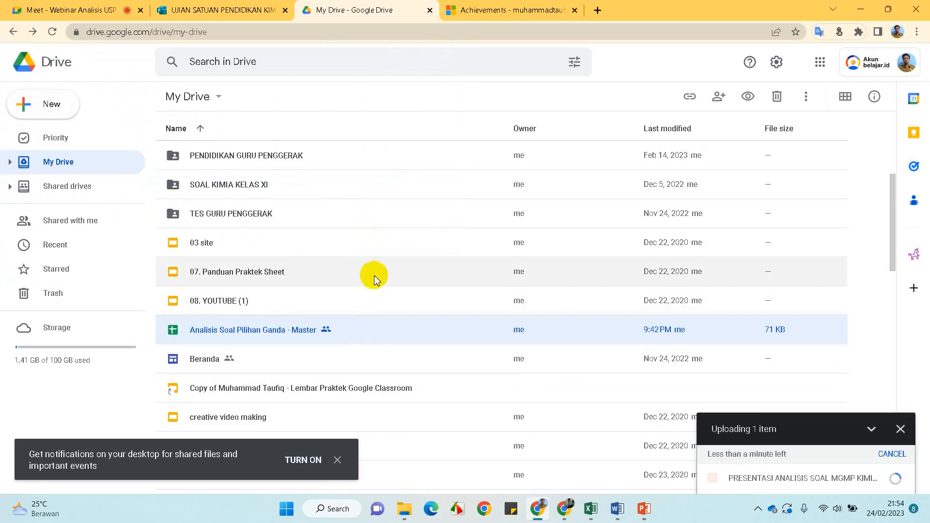
Check the upload's progress across windows, then go back to the Meet call
left_click(541, 517)
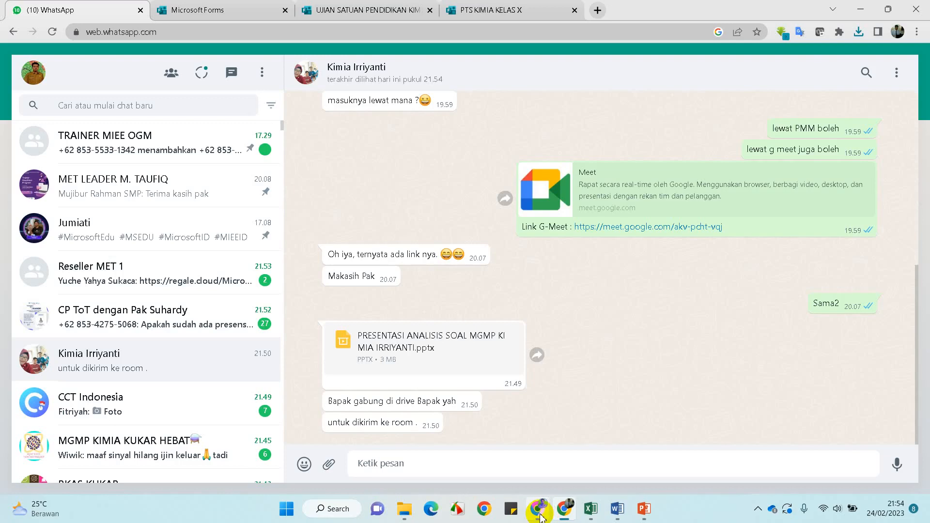
left_click(542, 517)
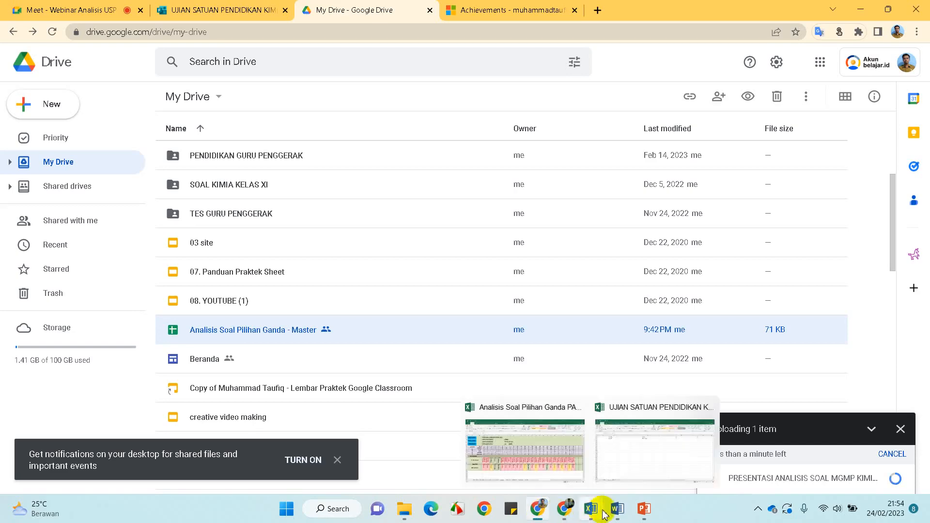
left_click(563, 518)
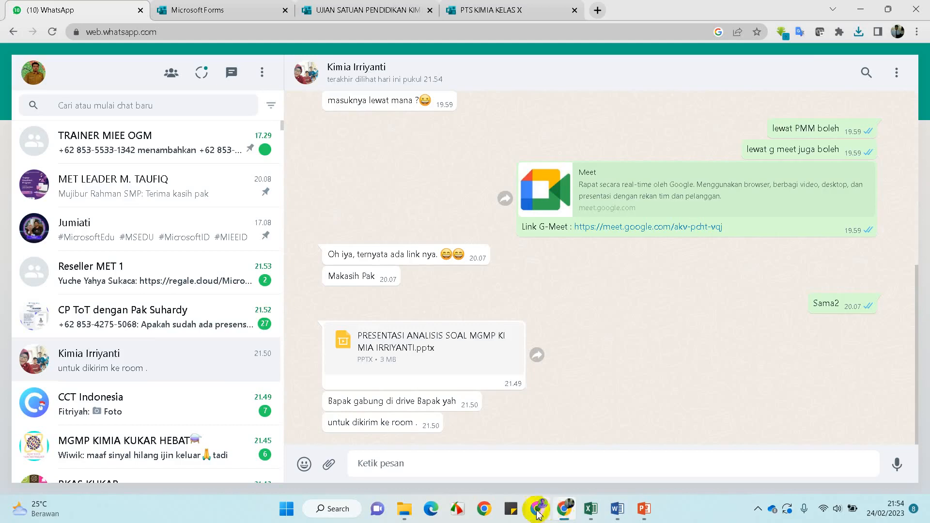
left_click(536, 510)
left_click(40, 12)
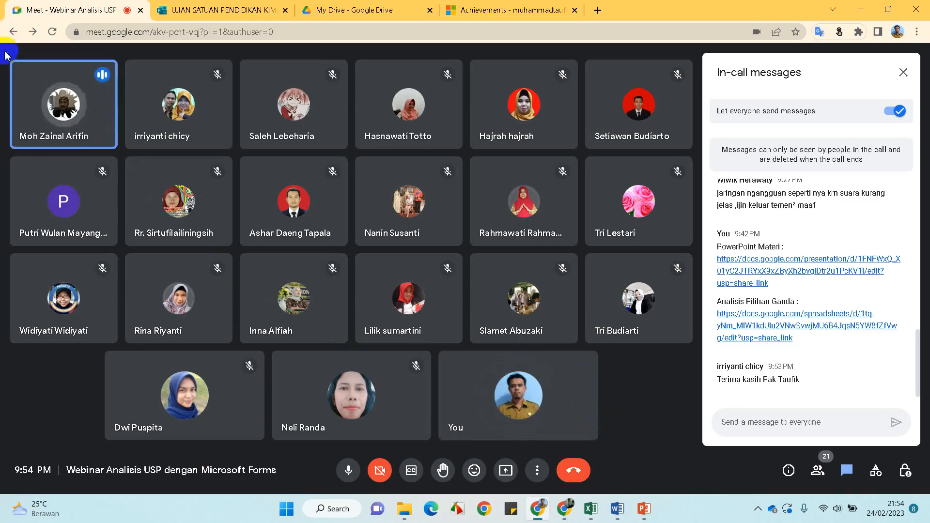
Mute the talking participant for everyone and dismiss the raised-hand notice
mouse_move(64, 110)
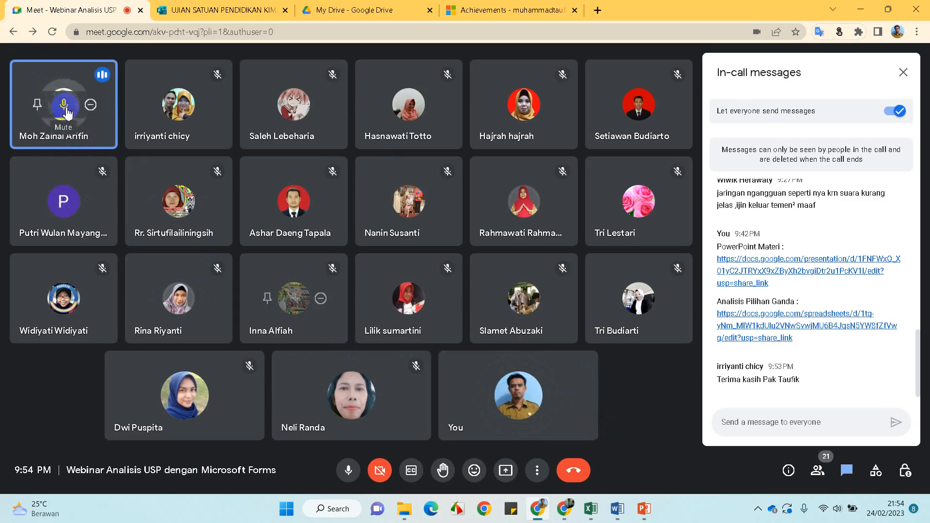
left_click(66, 111)
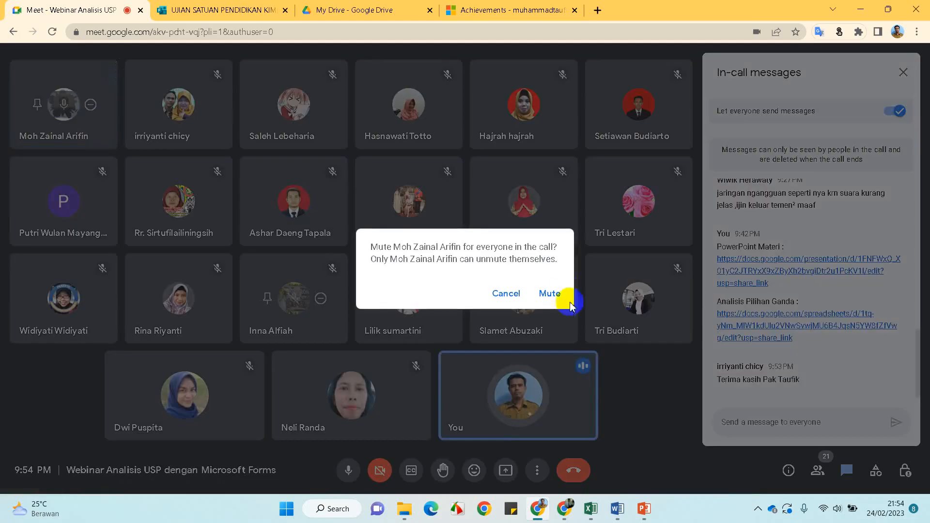
left_click(548, 294)
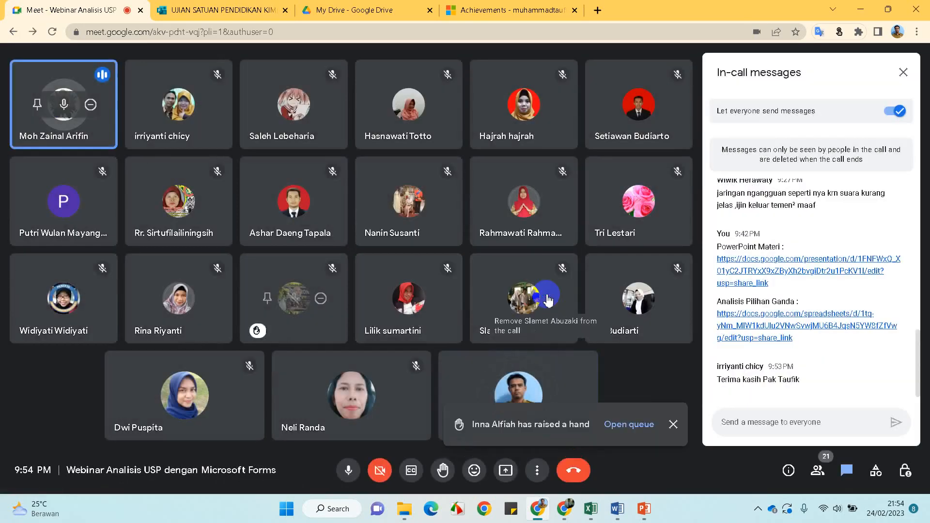
left_click(674, 425)
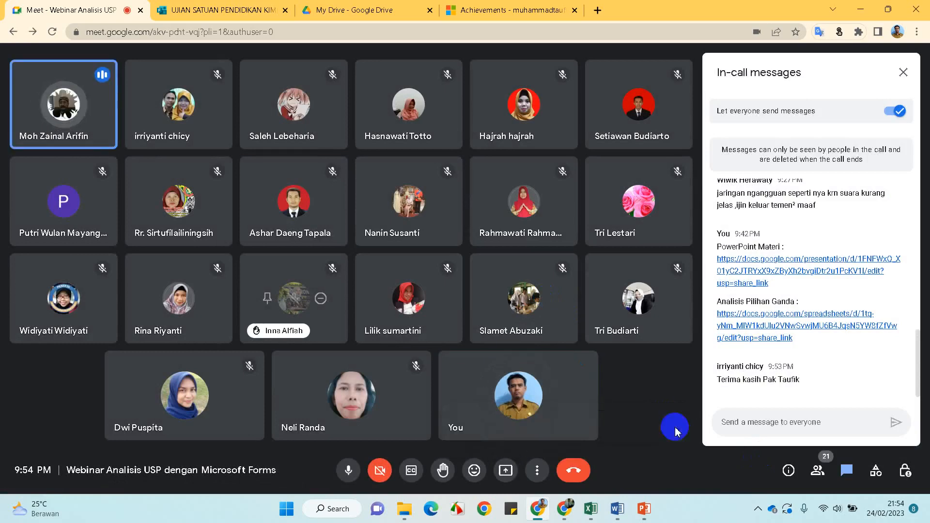
Toggle your own microphone, leaving it muted
mouse_move(557, 376)
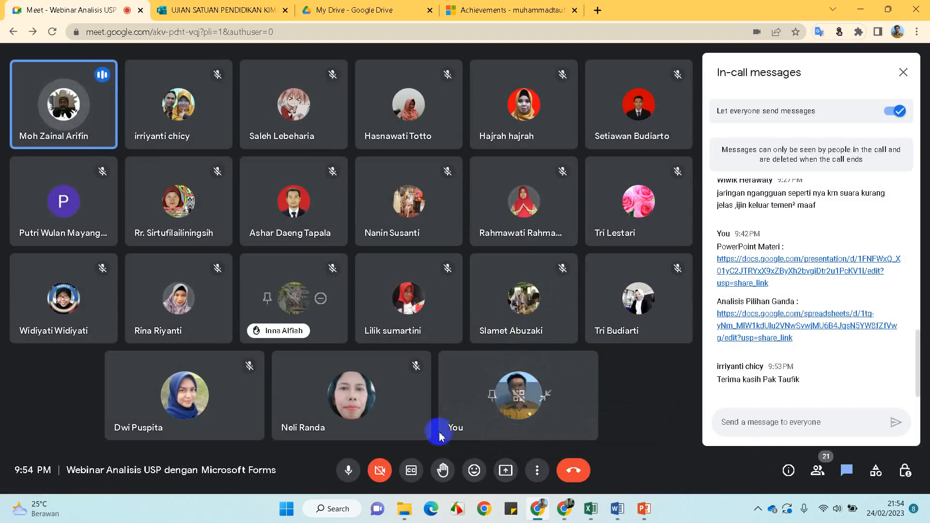
left_click(348, 470)
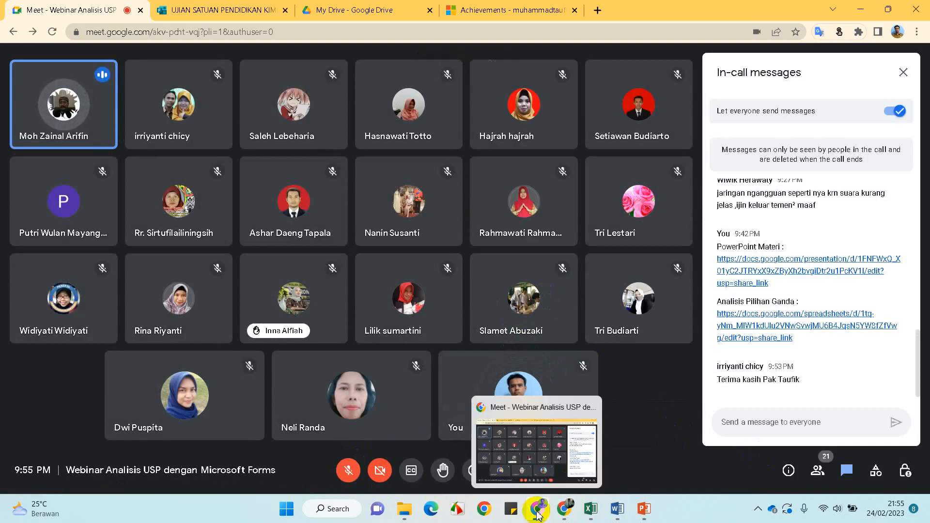
left_click(349, 471)
left_click(349, 470)
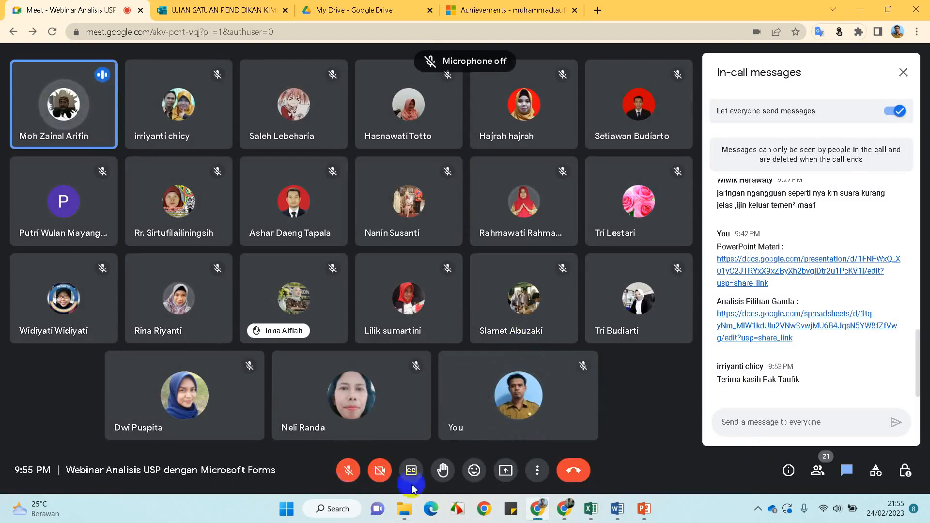
Check the upload in Drive, speak briefly in the call, then mute and open the Drive file list
left_click(537, 509)
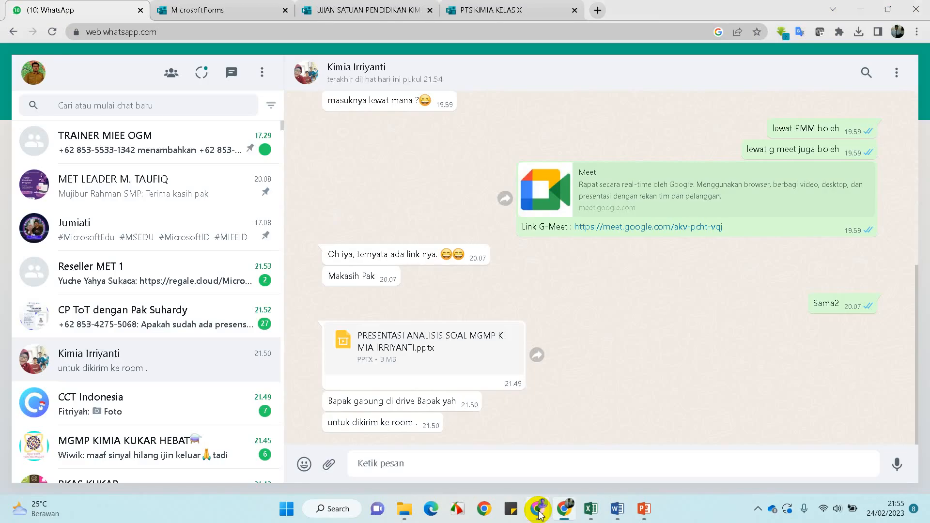
left_click(539, 509)
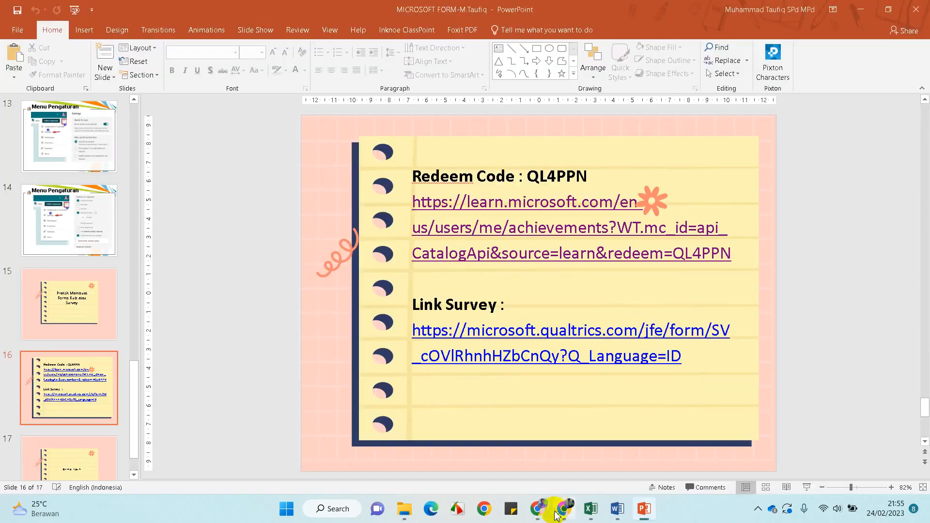
left_click(538, 509)
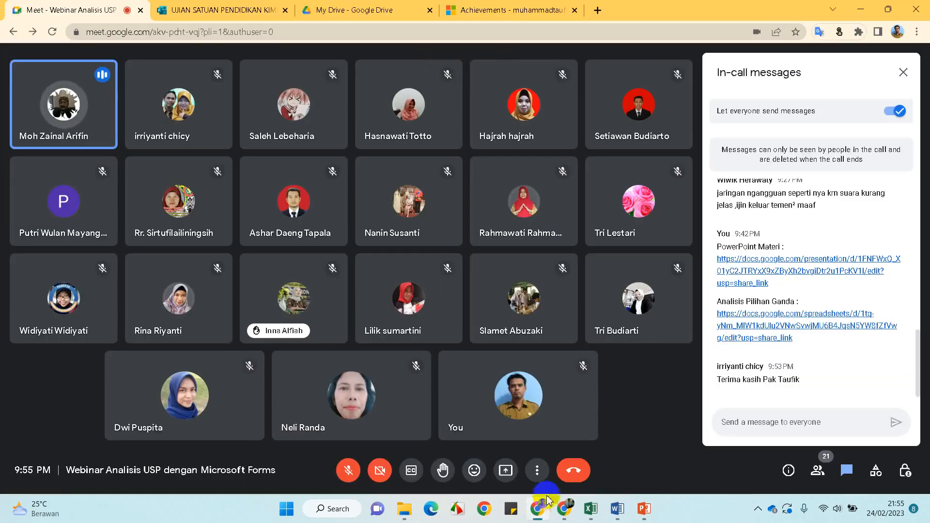
left_click(352, 10)
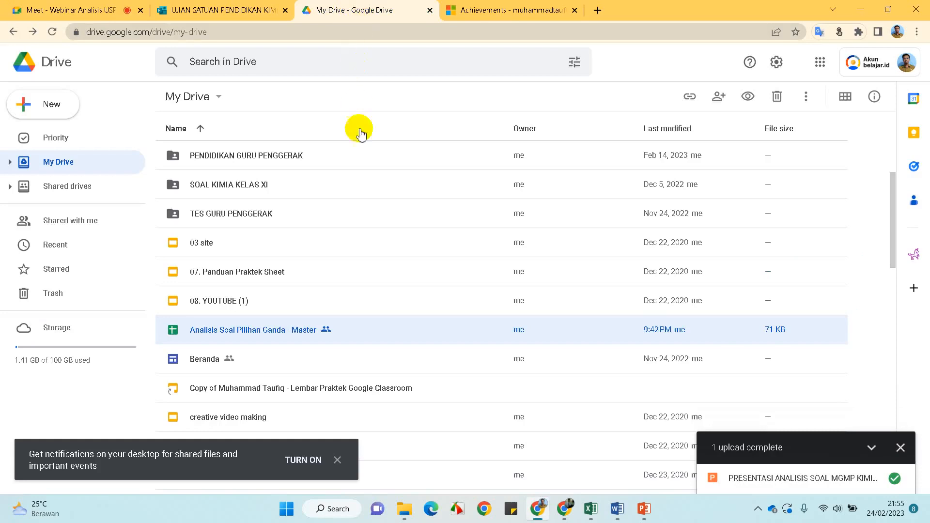
left_click(92, 10)
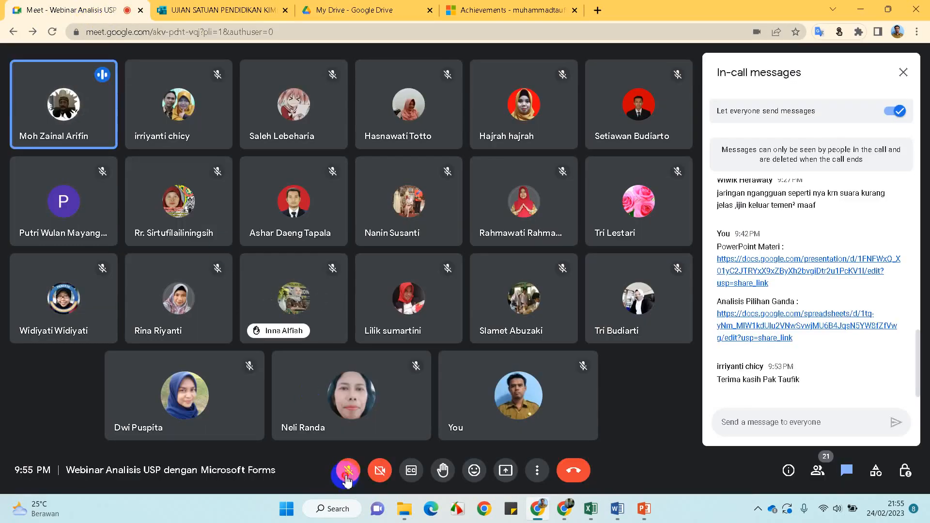
left_click(346, 479)
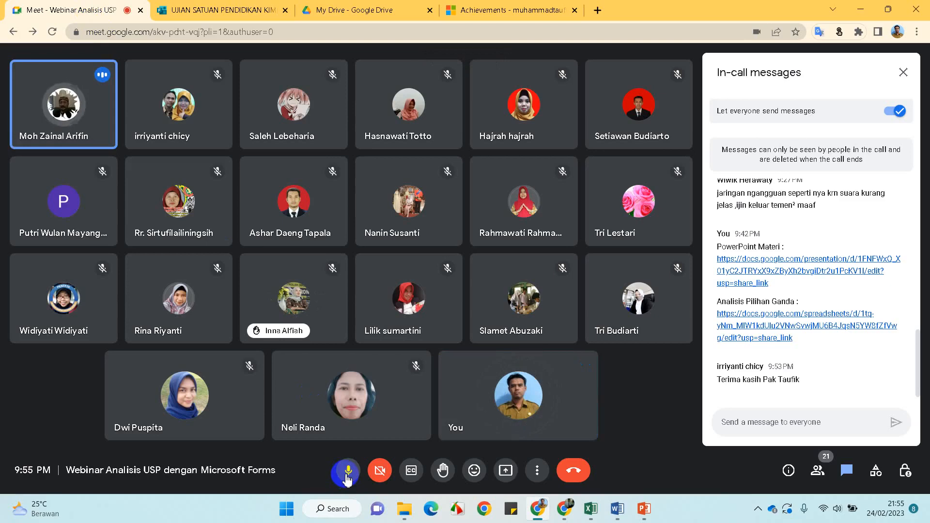
left_click(348, 478)
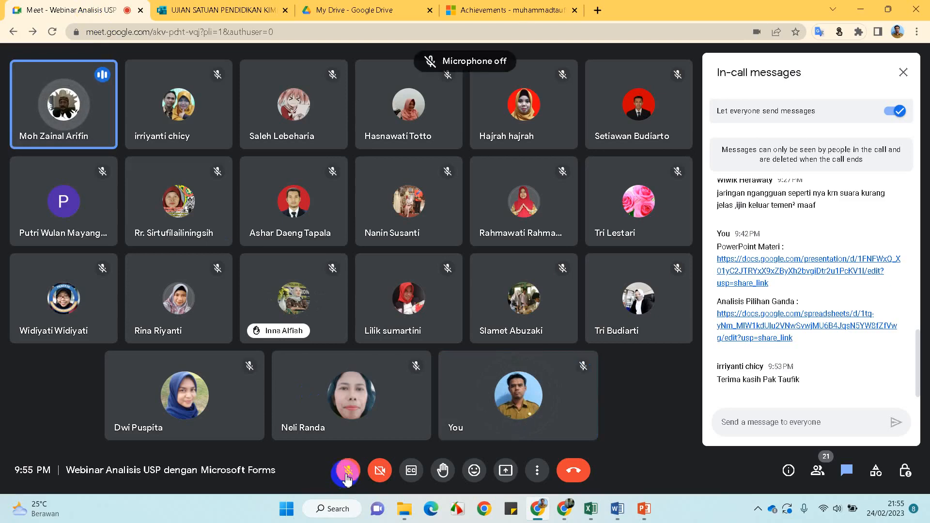
left_click(347, 9)
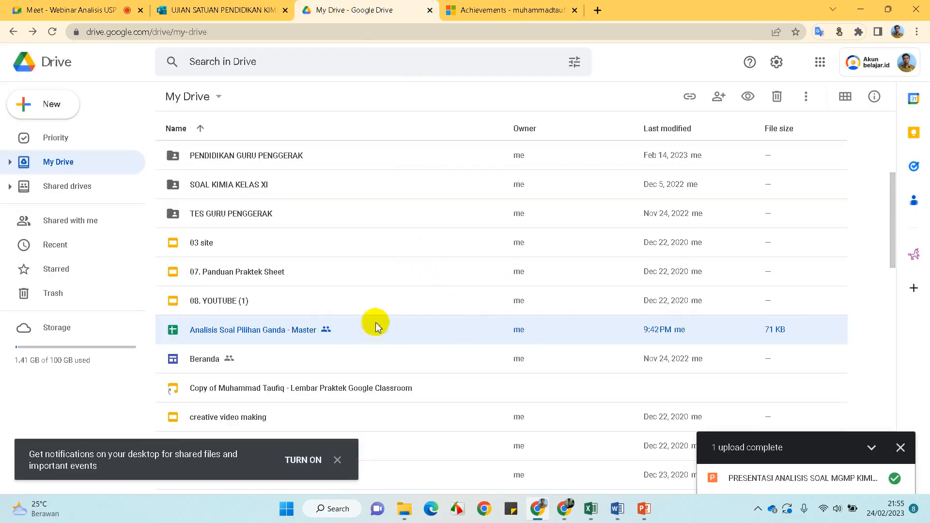
Set PRESENTASI ANALISIS SOAL MGMP KIMIA IRRIYANTI to Anyone with the link and copy its link
scroll(327, 318, "down", 5)
scroll(328, 325, "down", 9)
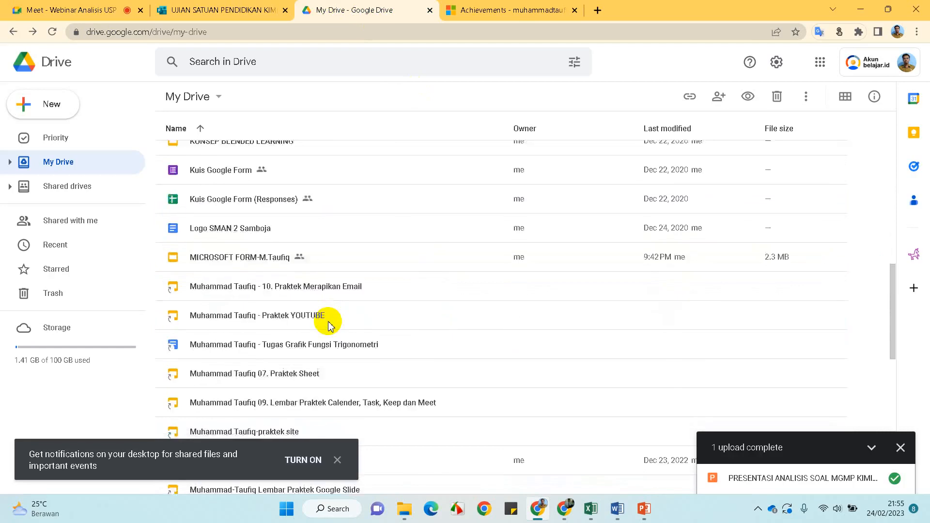
left_click(332, 361)
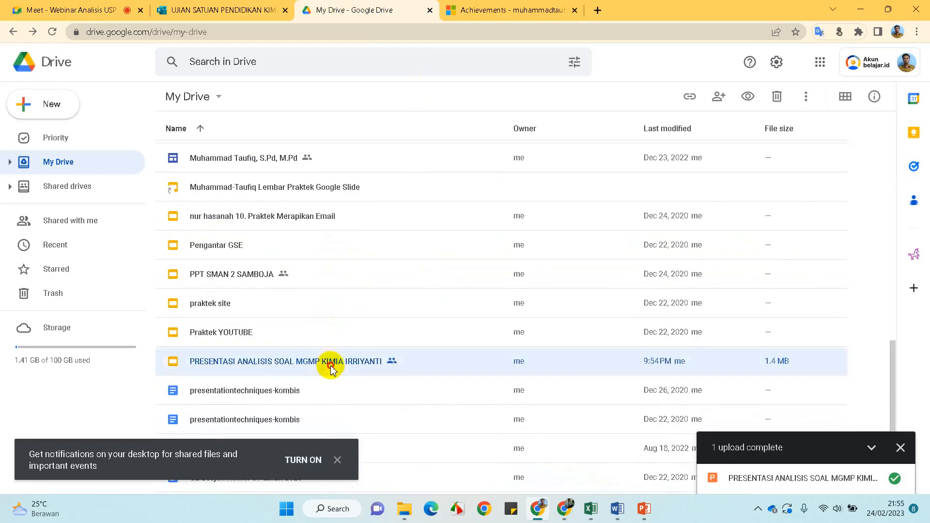
left_click(691, 97)
left_click(517, 329)
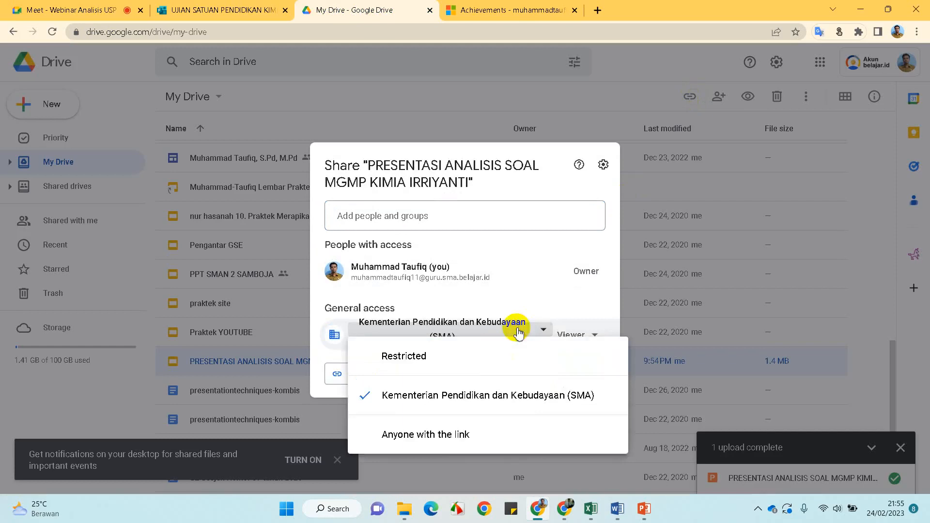
left_click(442, 434)
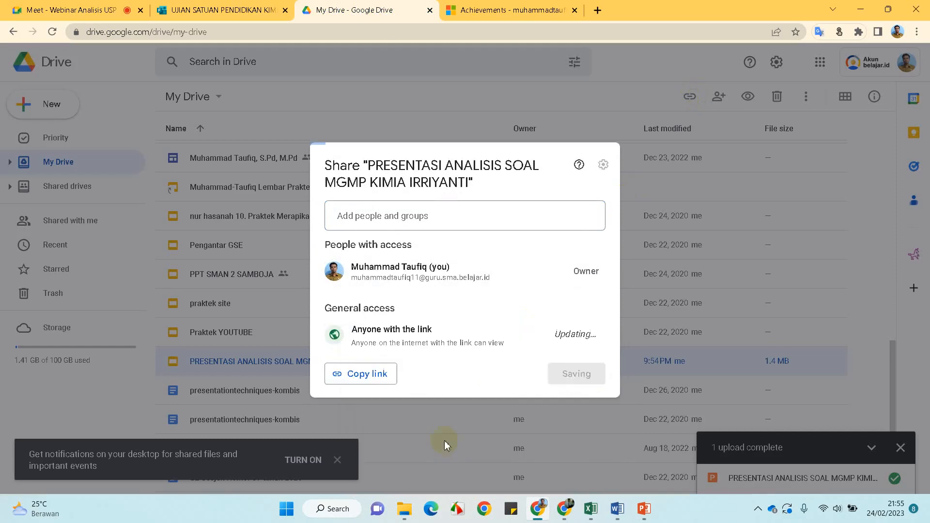
left_click(360, 377)
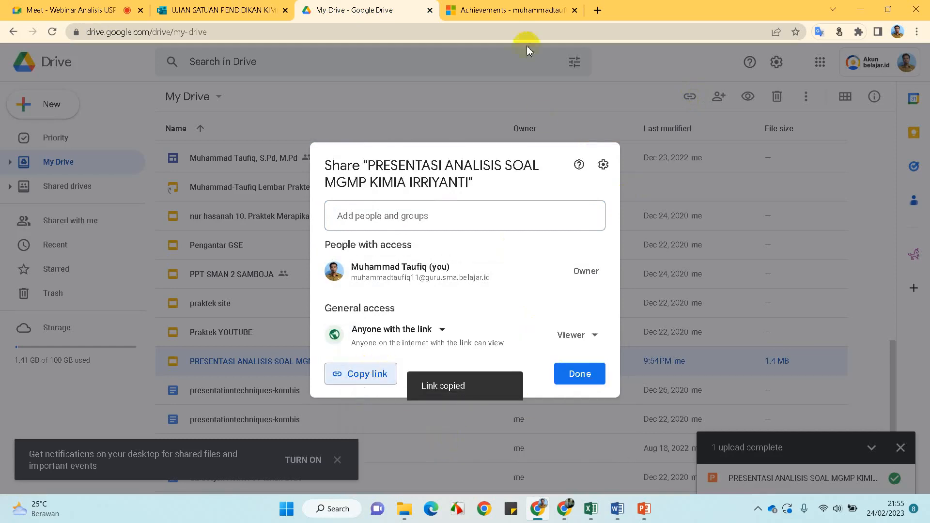
left_click(596, 381)
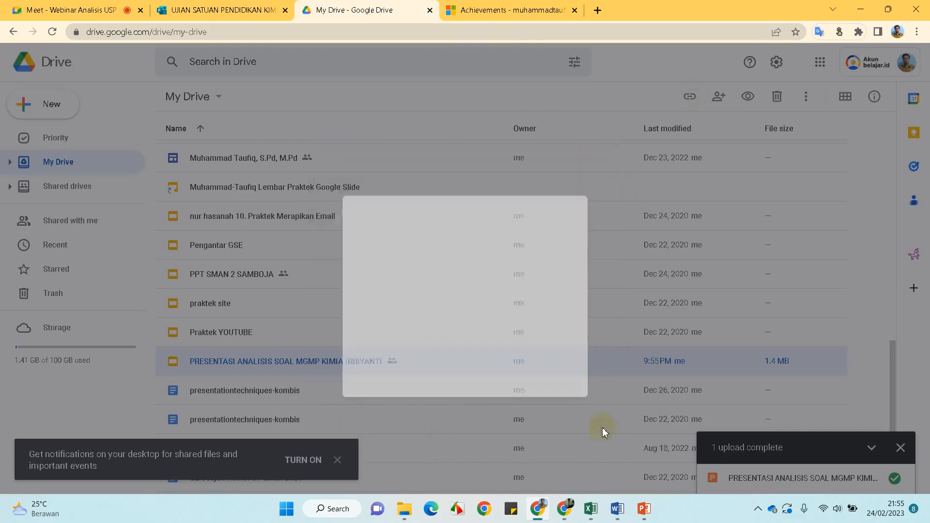
left_click(563, 508)
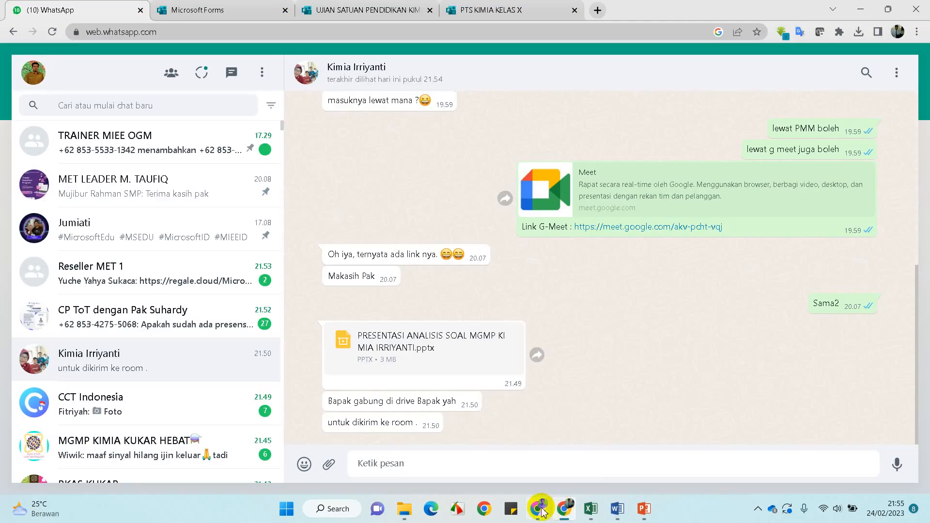
Paste the copied presentation link into the Meet chat box
mouse_move(542, 510)
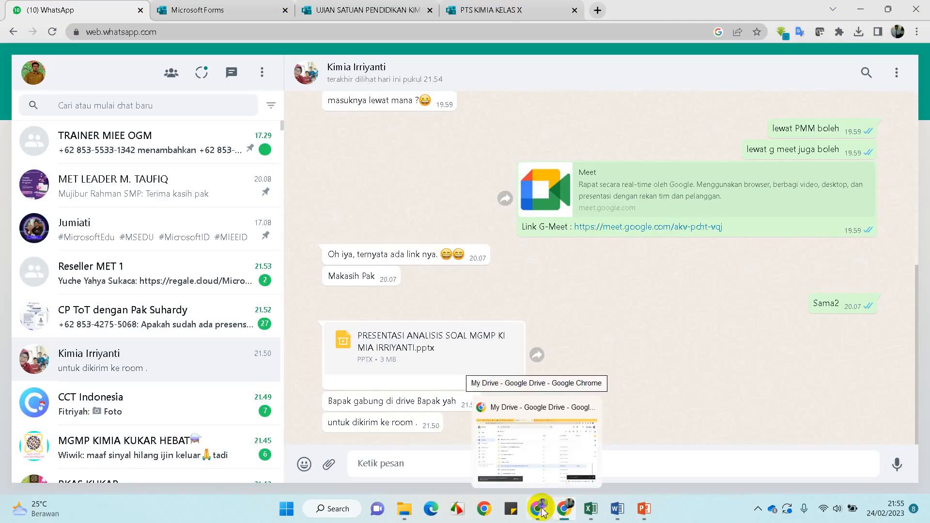
left_click(542, 510)
left_click(100, 12)
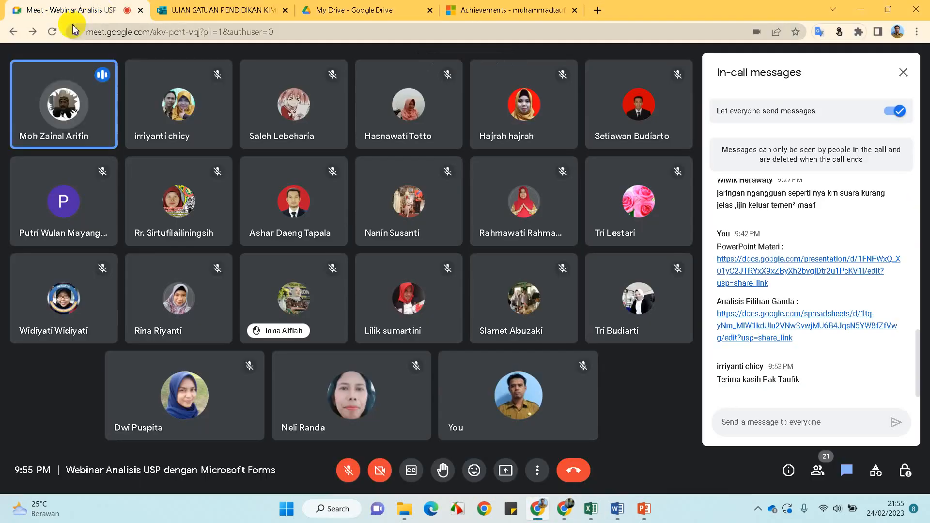
left_click(773, 426)
key("ctrl+v")
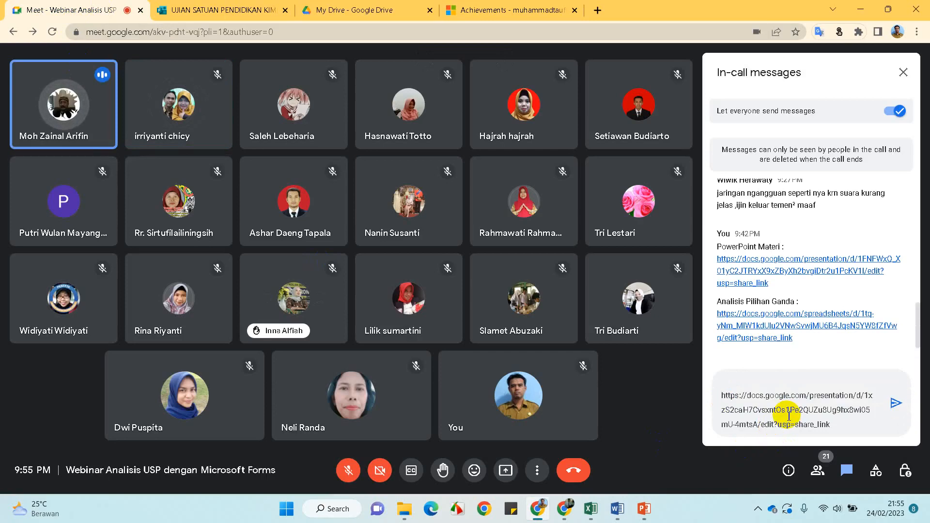
Label the link 'Power Point Mate' and send it to everyone in the call
left_click(772, 386)
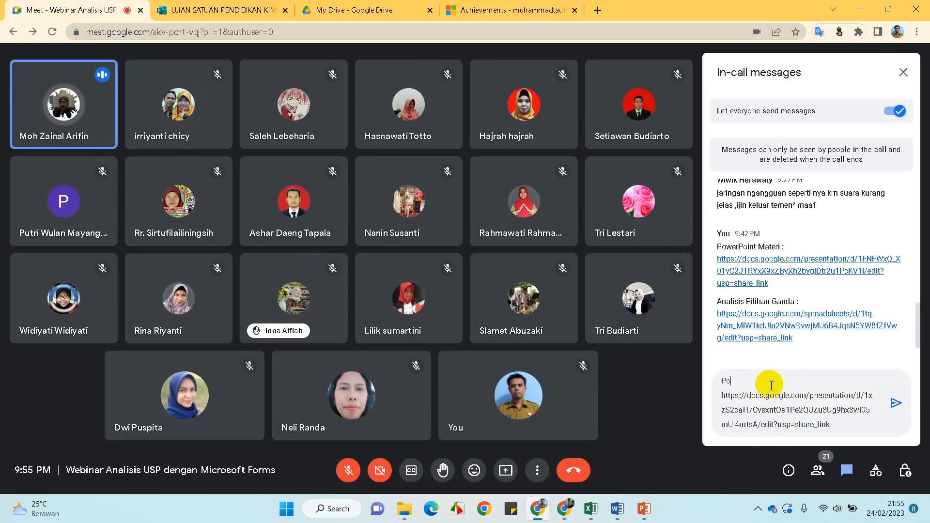
type("Power Point")
left_click(349, 471)
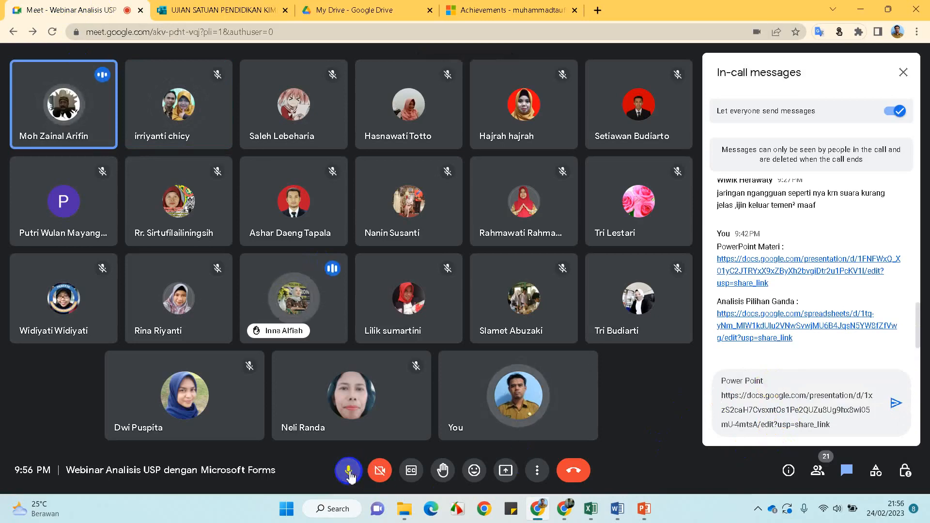
left_click(349, 472)
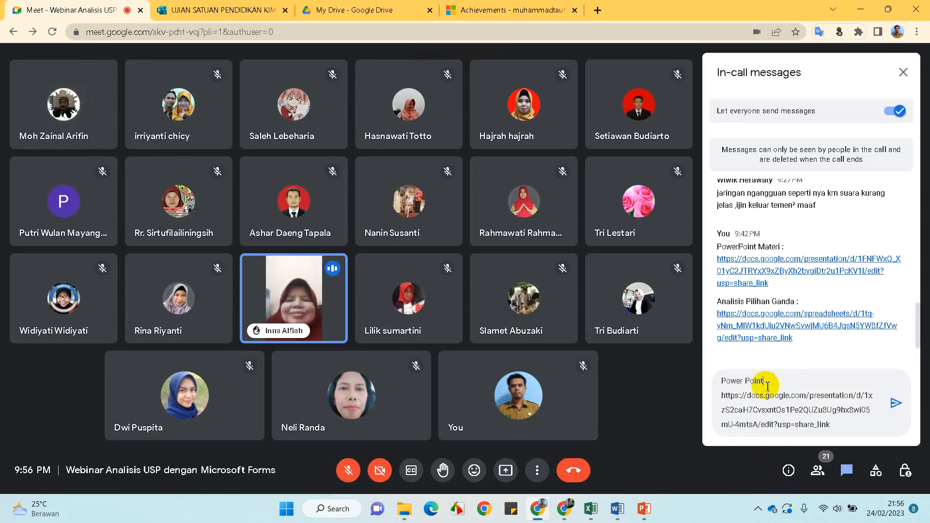
type("Ma")
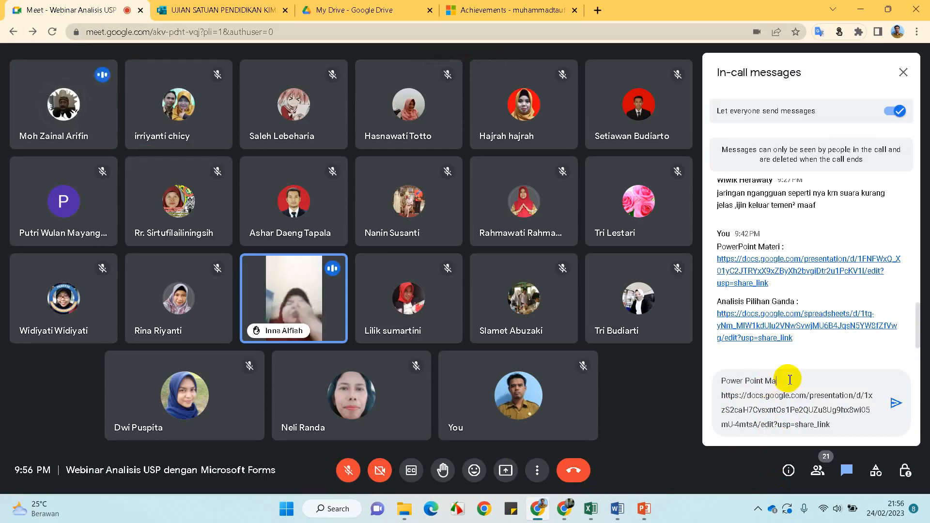
type("teri Ibu Irriyanti :")
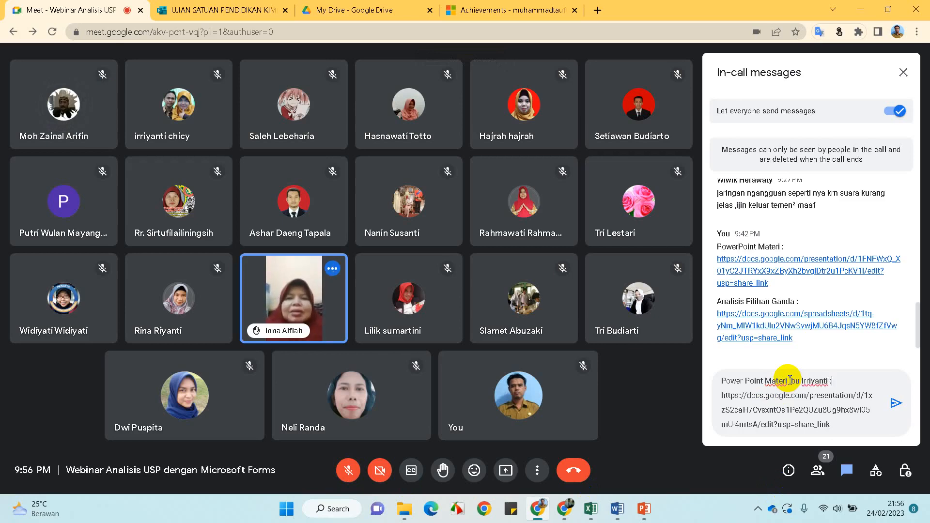
left_click(896, 404)
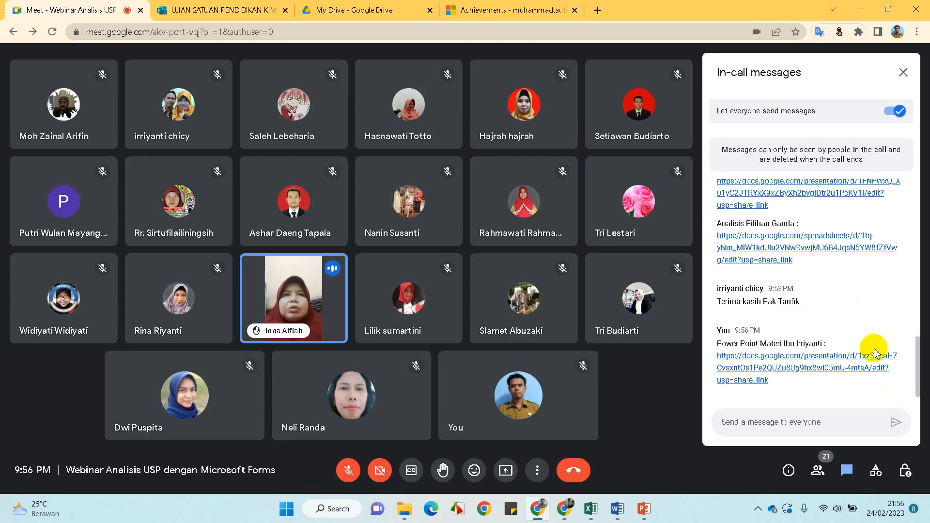
scroll(874, 349, "up", 10)
scroll(875, 350, "up", 5)
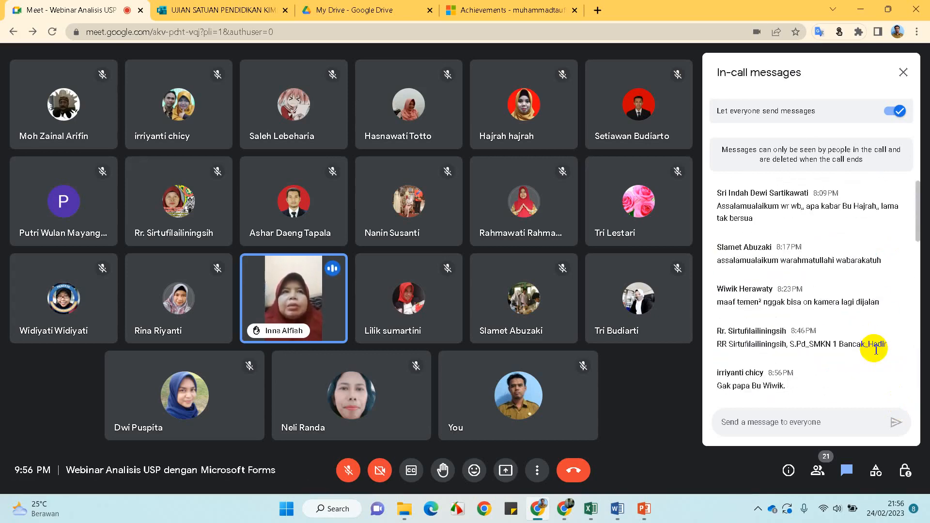
scroll(876, 350, "down", 4)
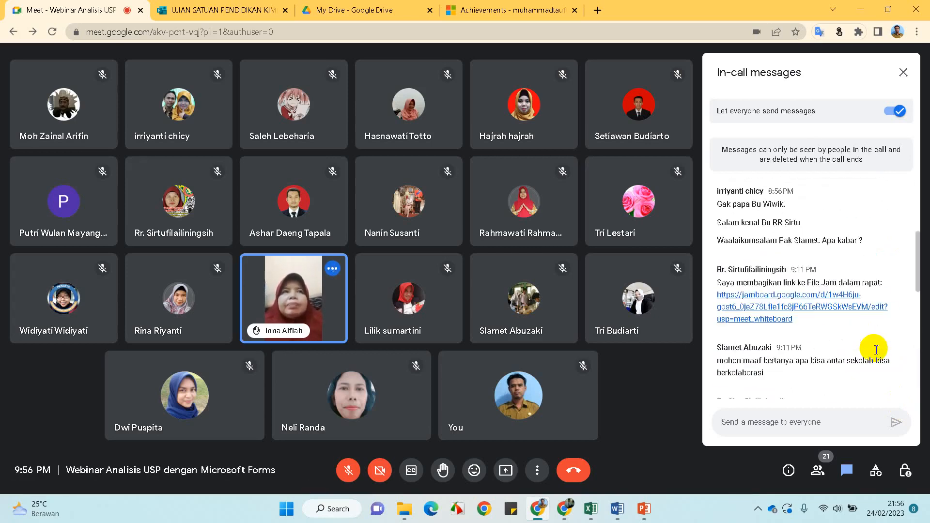
scroll(876, 350, "down", 10)
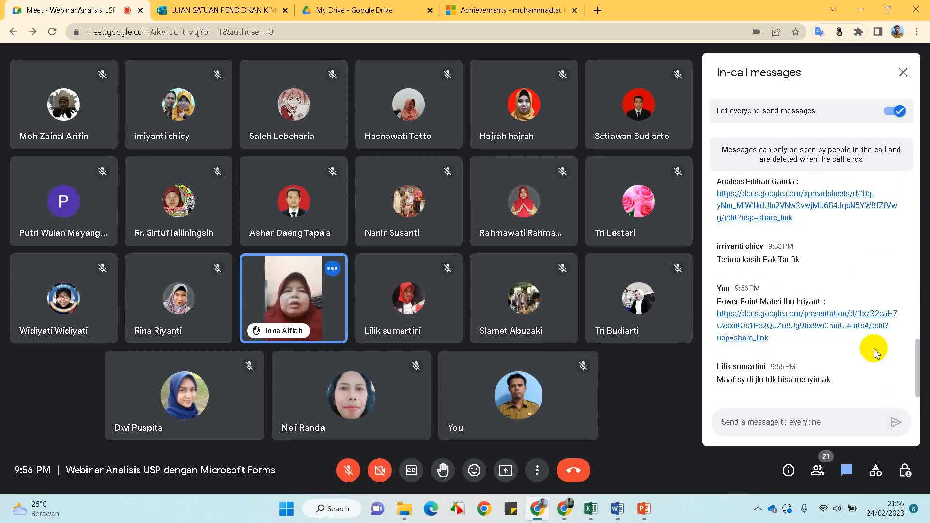
left_click(343, 471)
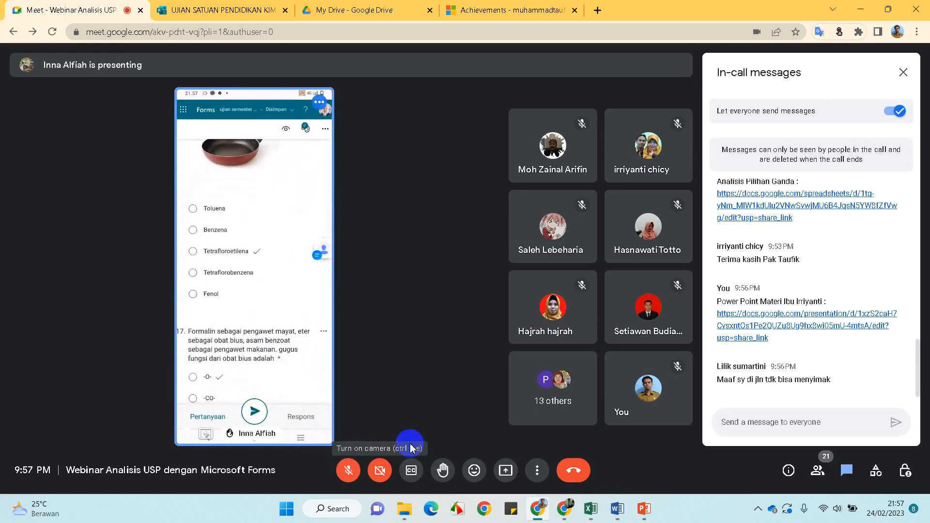
Turn on your microphone in the Meet toolbar and follow the call's tiled participant grid
left_click(346, 471)
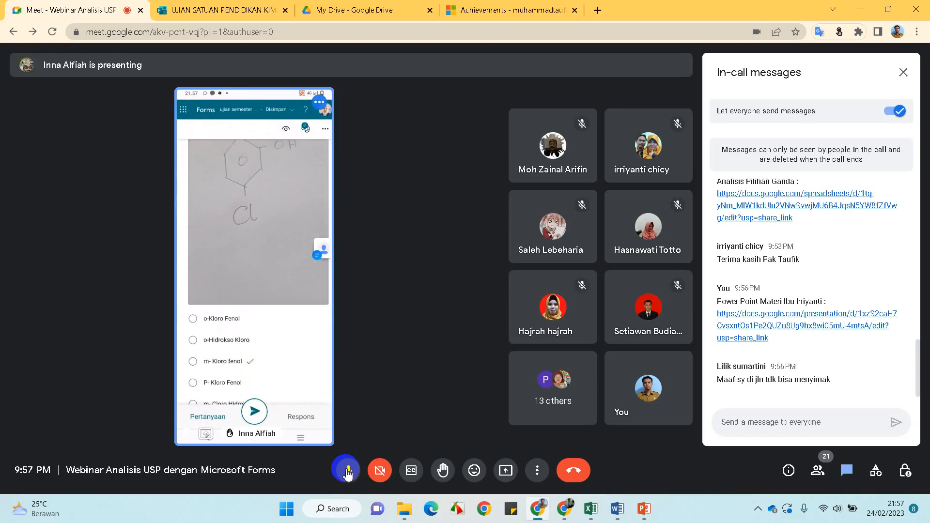
mouse_move(323, 396)
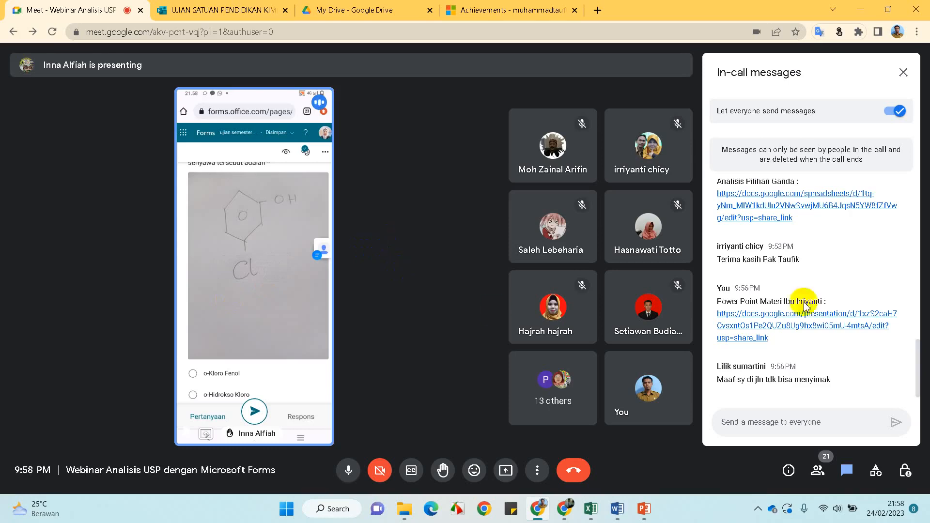
scroll(872, 257, "up", 3)
scroll(872, 257, "up", 4)
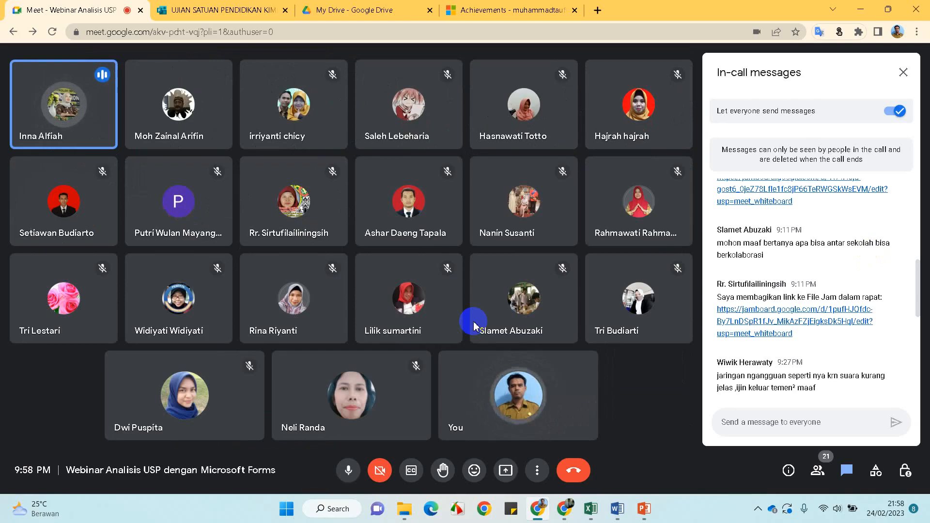
Read through the Meet chat and dismiss the raised-hand notification
mouse_move(480, 303)
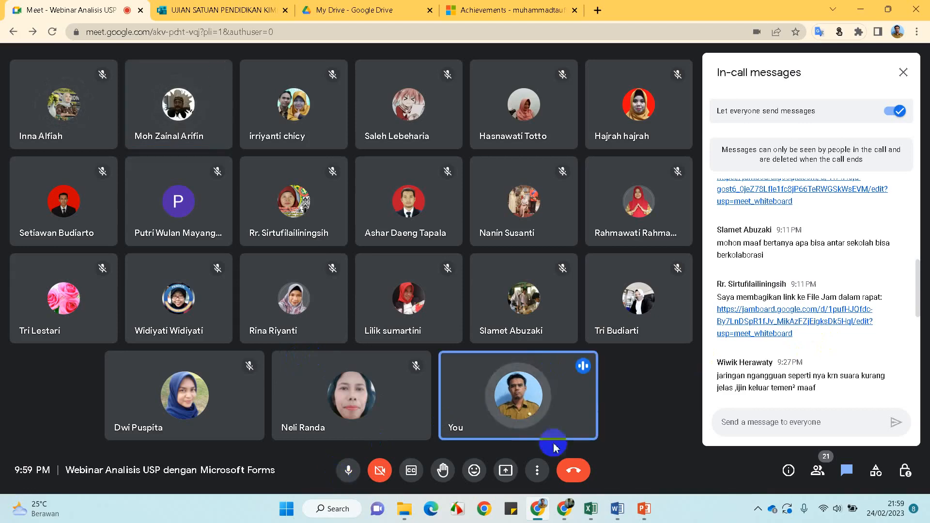
scroll(762, 284, "up", 3)
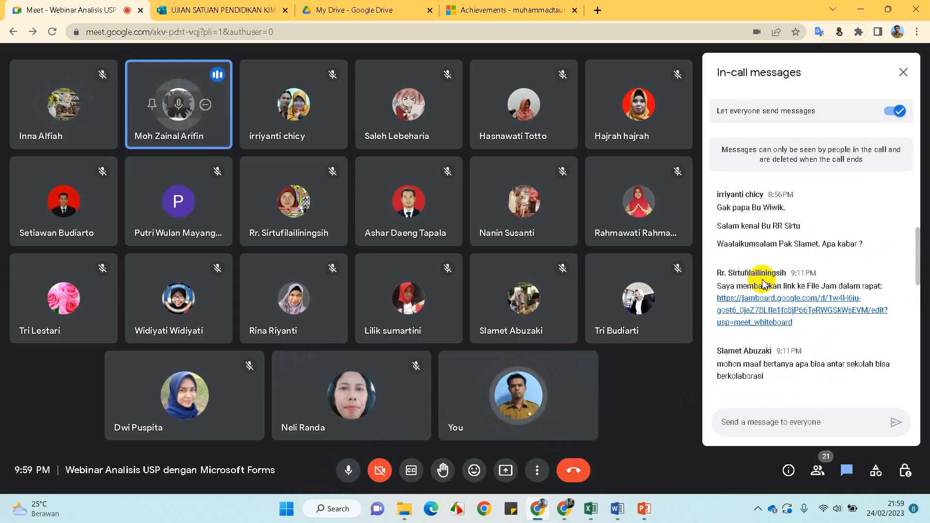
scroll(762, 284, "up", 3)
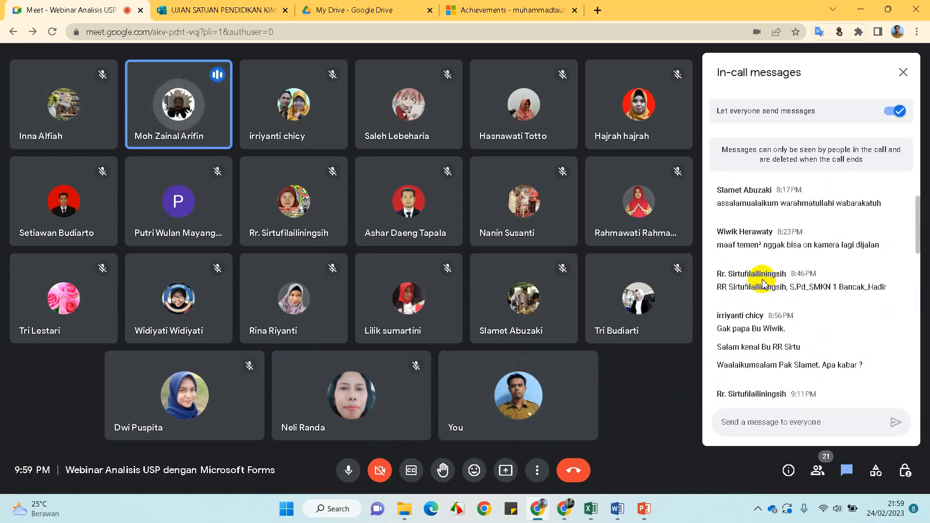
scroll(762, 284, "down", 5)
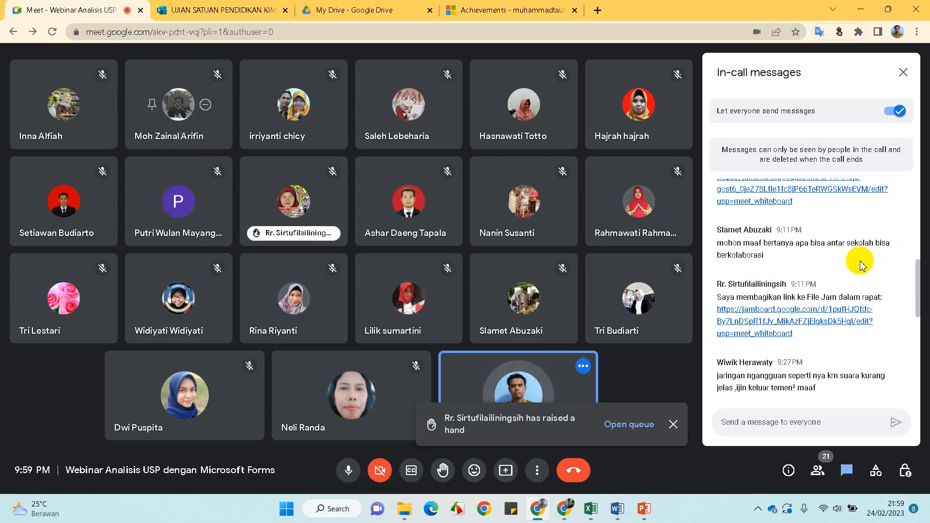
scroll(860, 265, "down", 2)
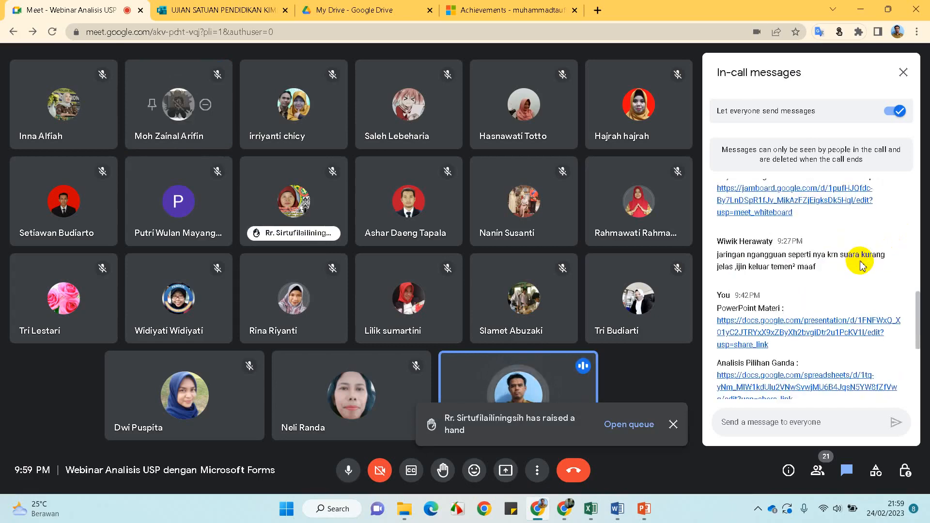
scroll(861, 265, "up", 2)
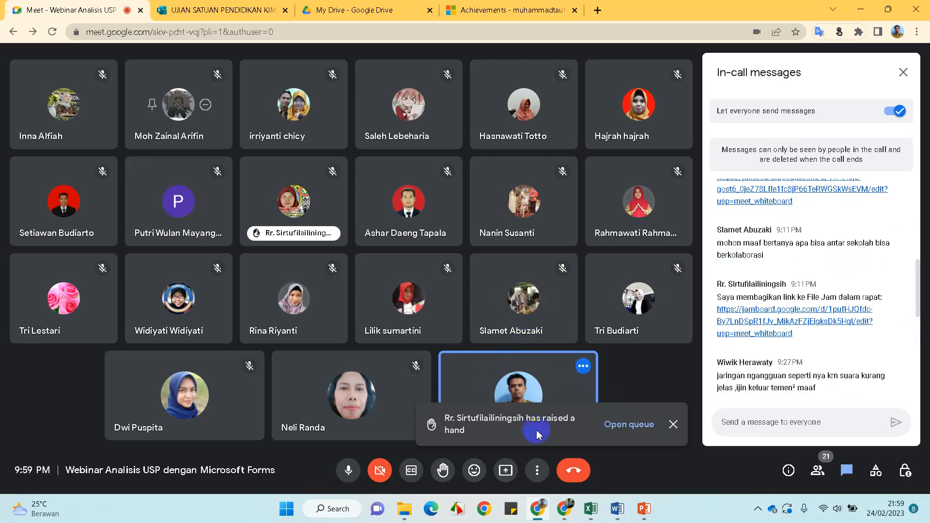
left_click(673, 424)
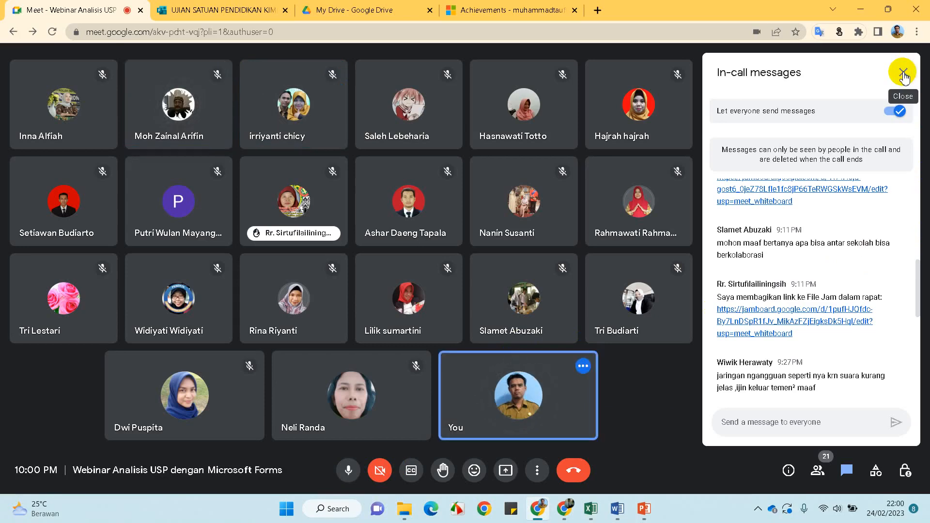
Scroll to the latest chat messages and close the in-call messages panel
scroll(828, 271, "down", 3)
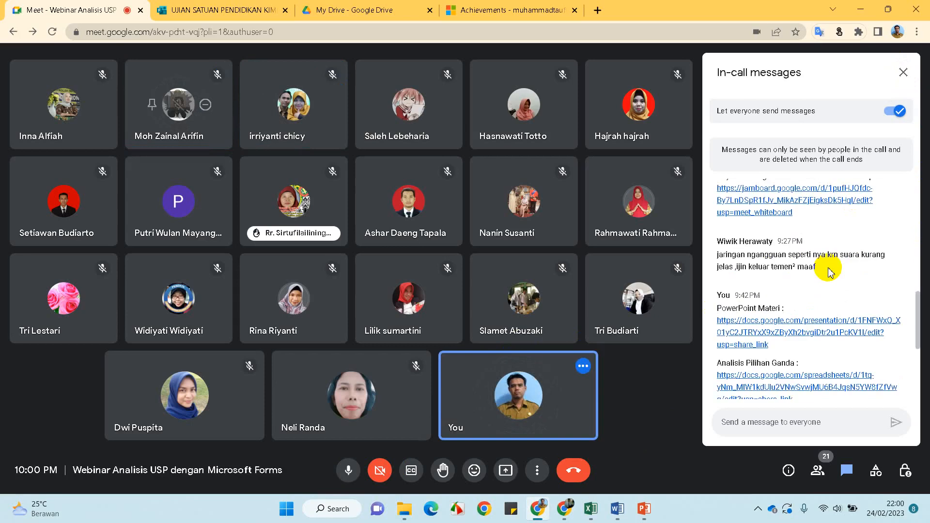
scroll(828, 271, "down", 4)
scroll(828, 271, "down", 4)
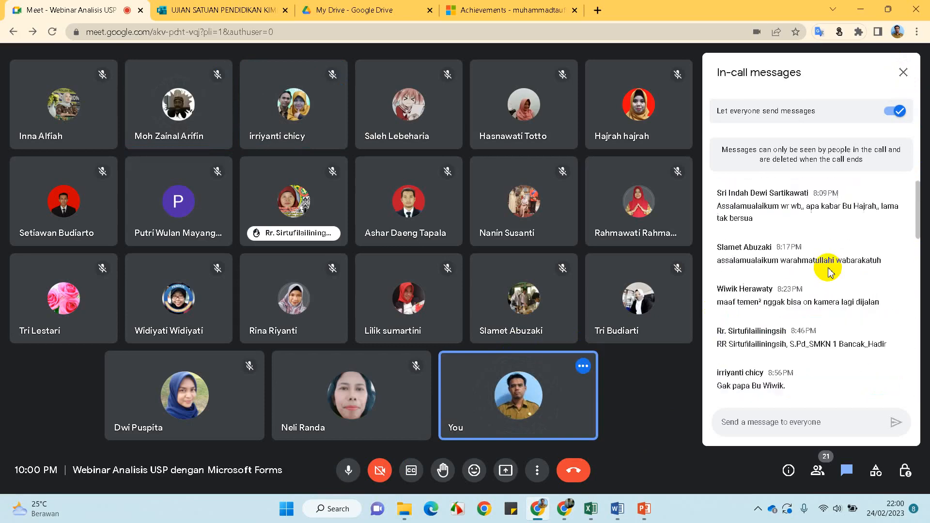
left_click(903, 73)
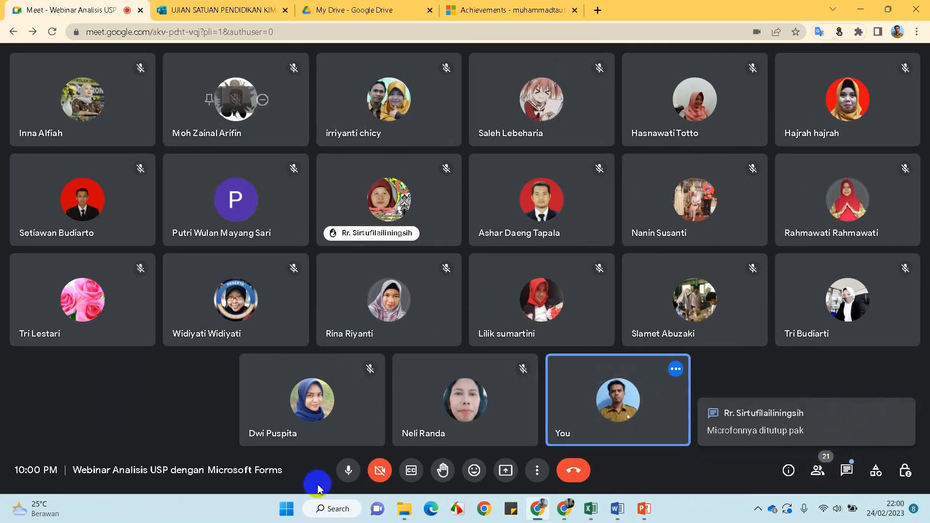
Browse the People list and the raised-hand participant's options, then switch the side panel back to chat
left_click(818, 471)
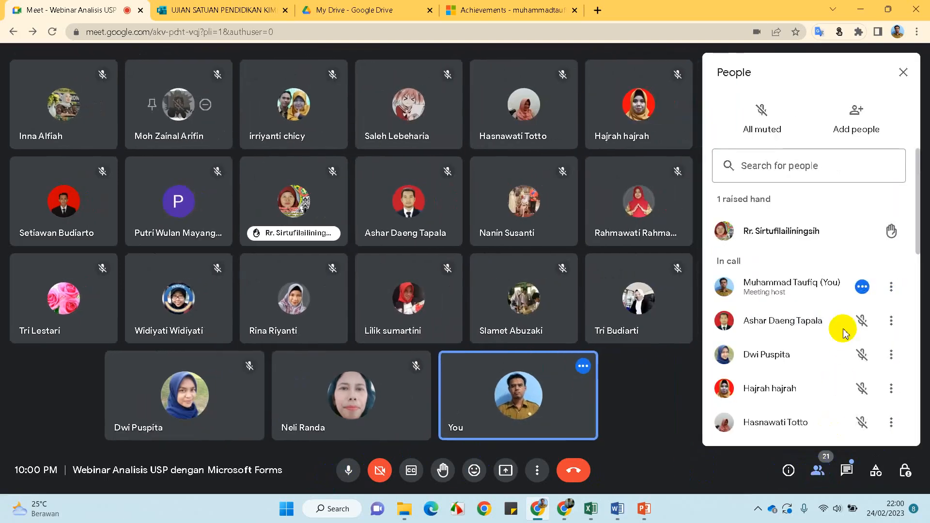
scroll(843, 334, "down", 9)
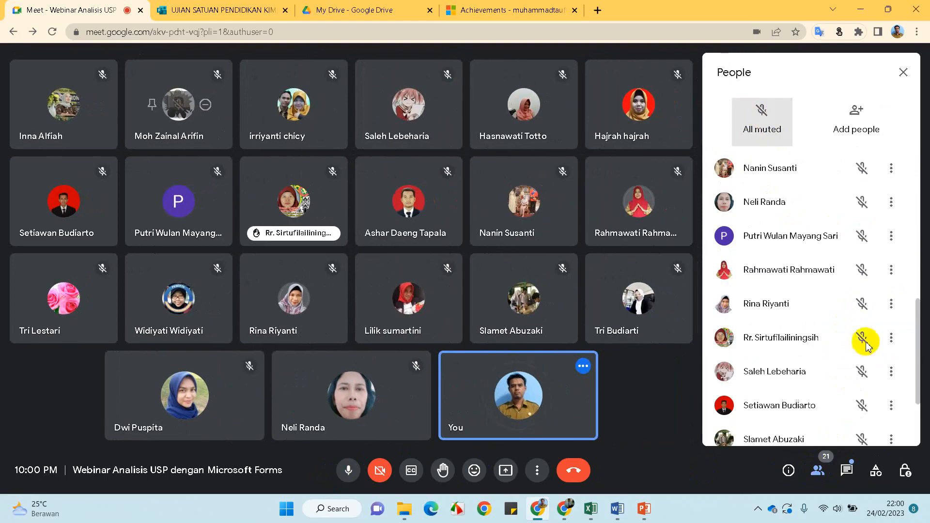
left_click(892, 339)
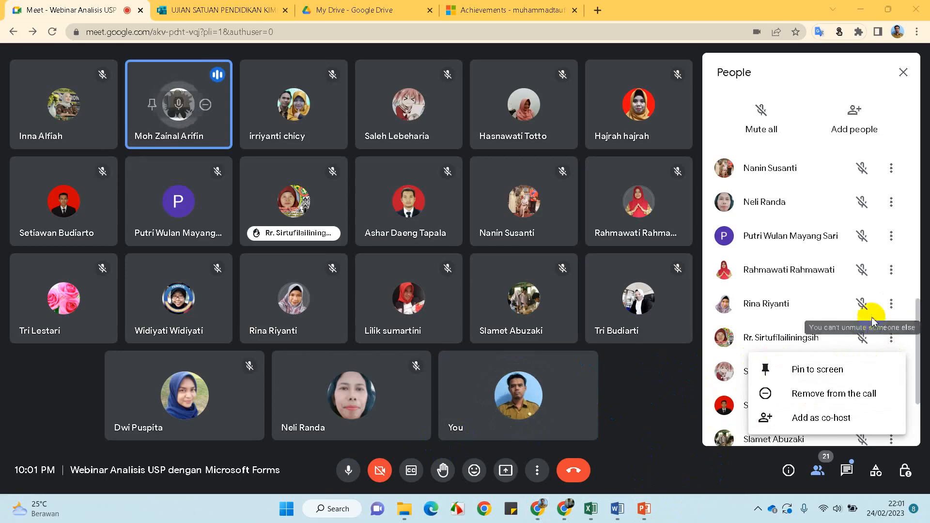
scroll(814, 281, "up", 4)
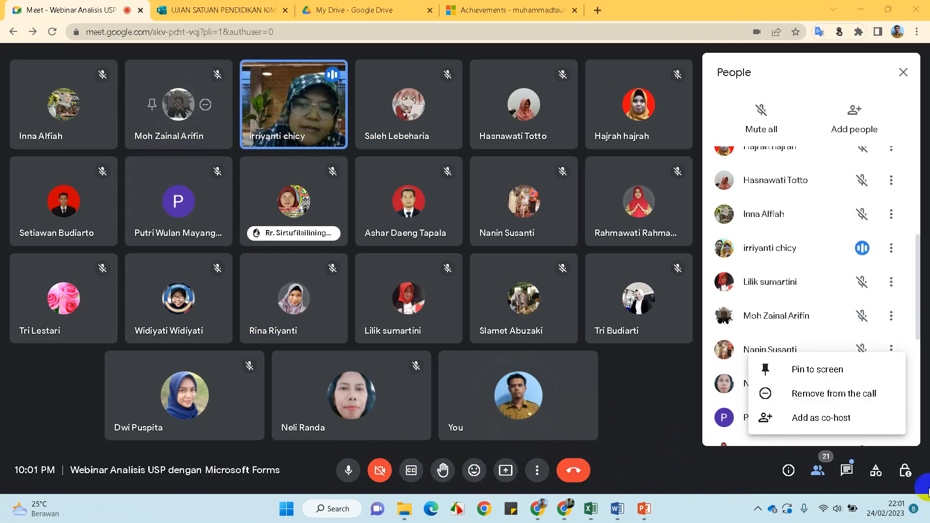
left_click(847, 473)
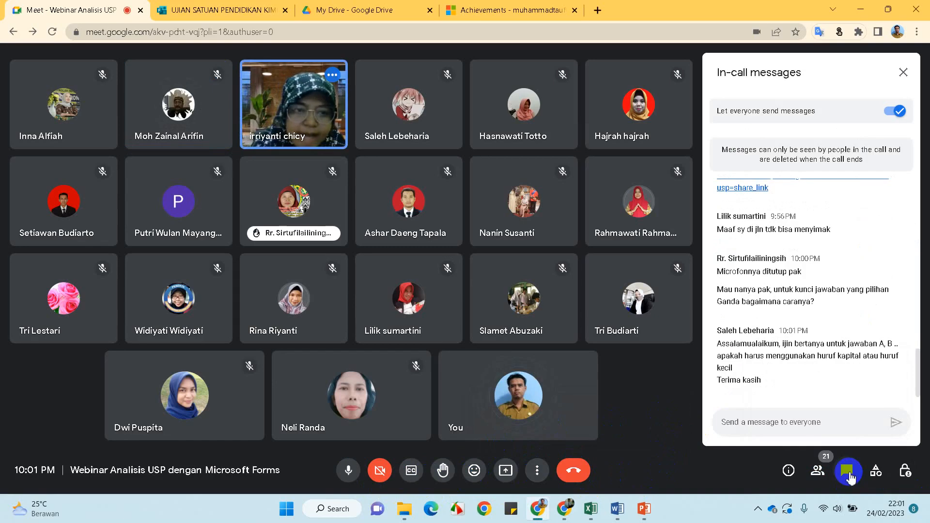
Present your entire screen to the call, then bring the WhatsApp Web window forward
left_click(517, 475)
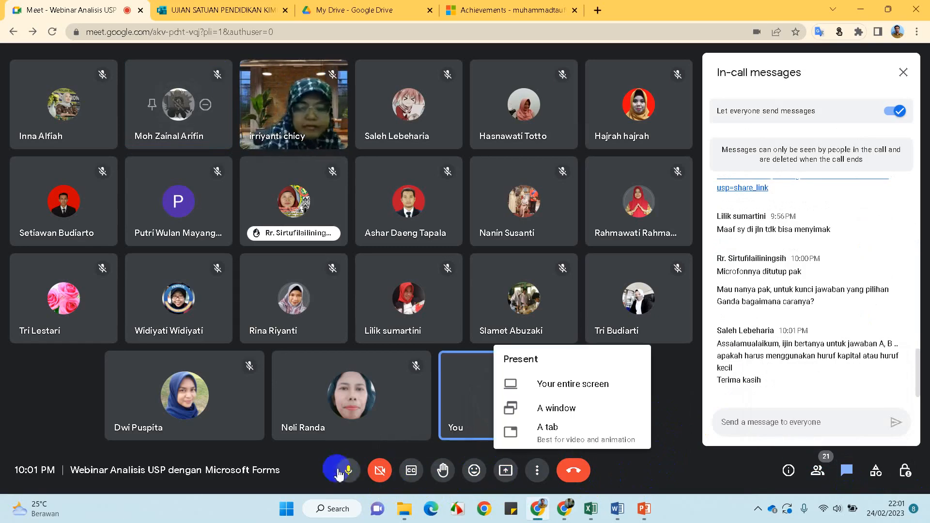
left_click(568, 388)
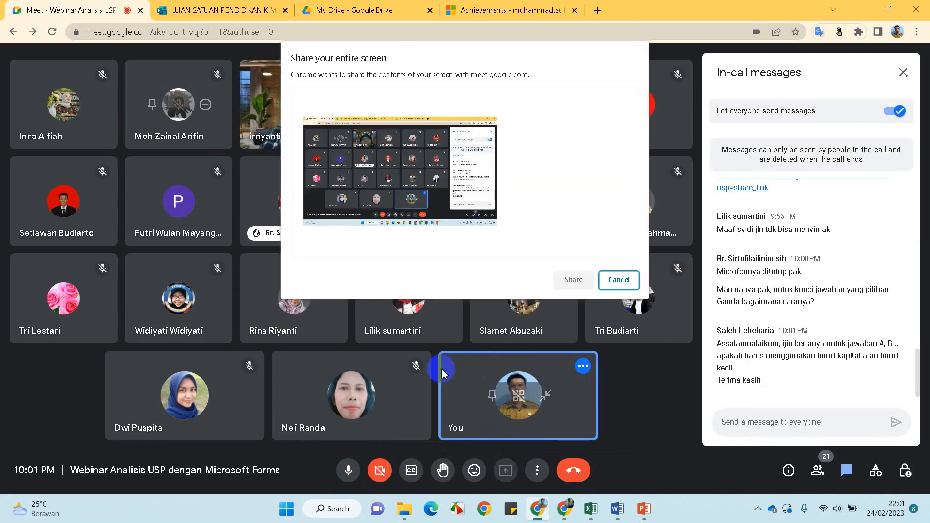
left_click(402, 155)
left_click(572, 280)
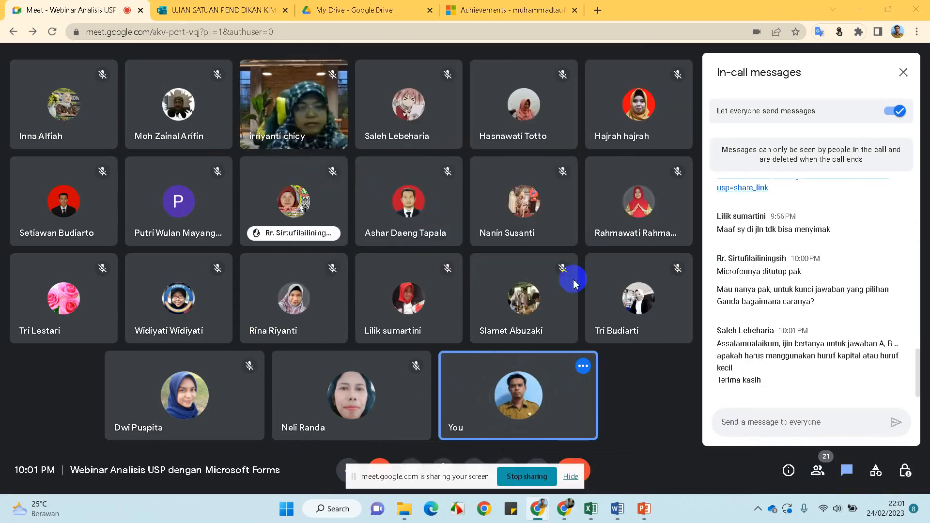
mouse_move(553, 510)
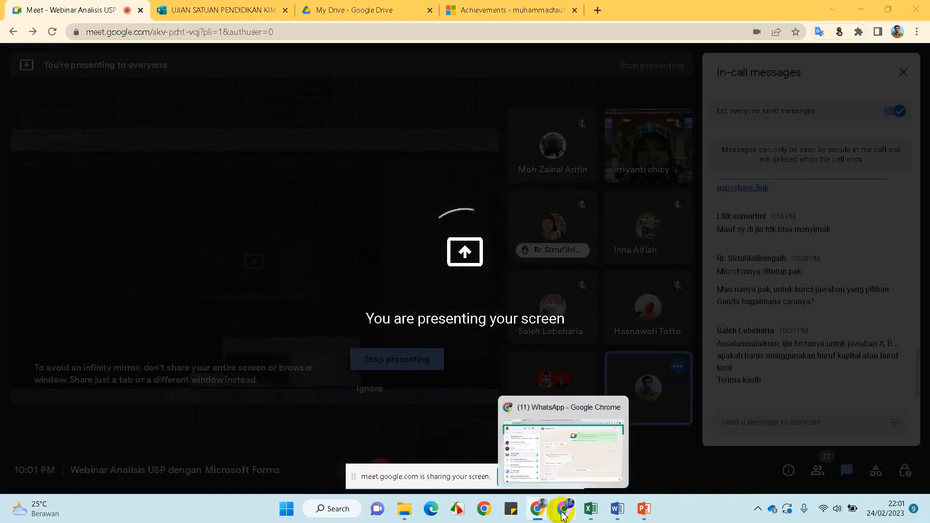
left_click(562, 515)
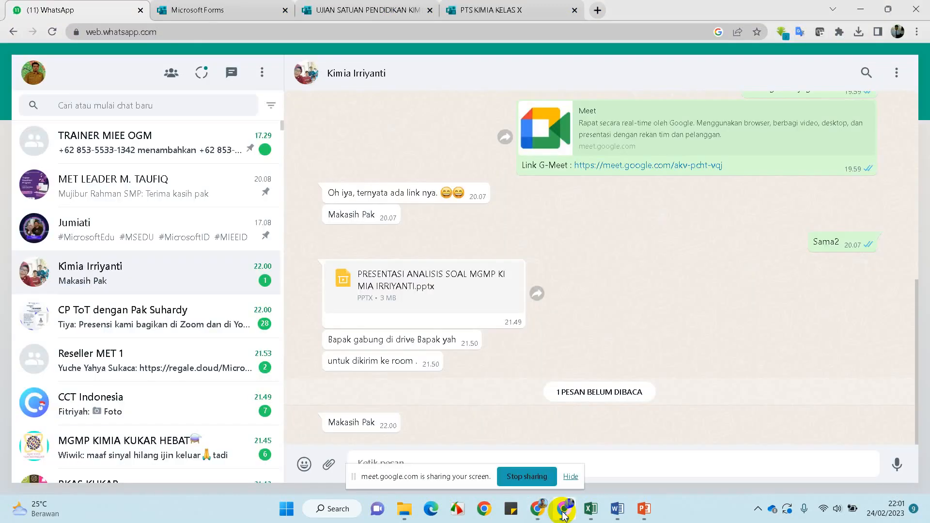
Open question 3 of the UJIAN SATUAN PENDIDIKAN KIMIA quiz and re-mark option E as correct
left_click(240, 18)
left_click(347, 10)
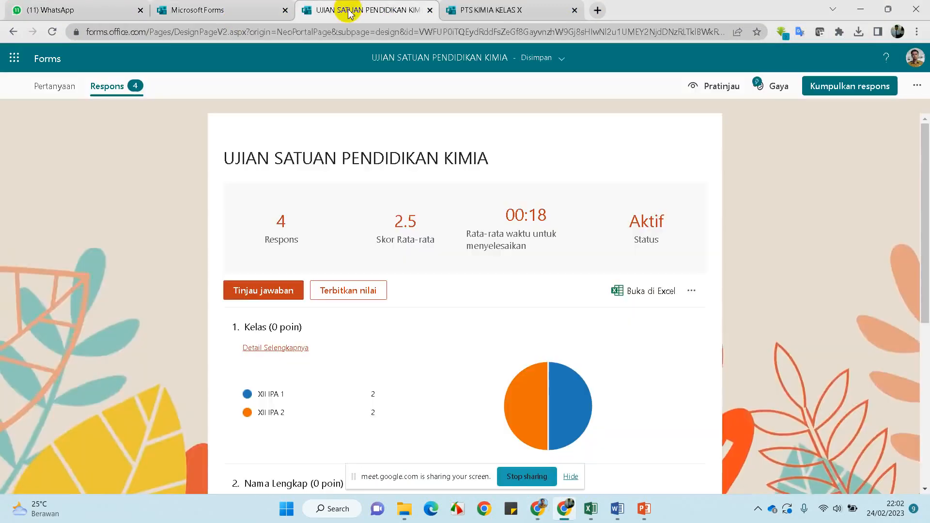
left_click(55, 86)
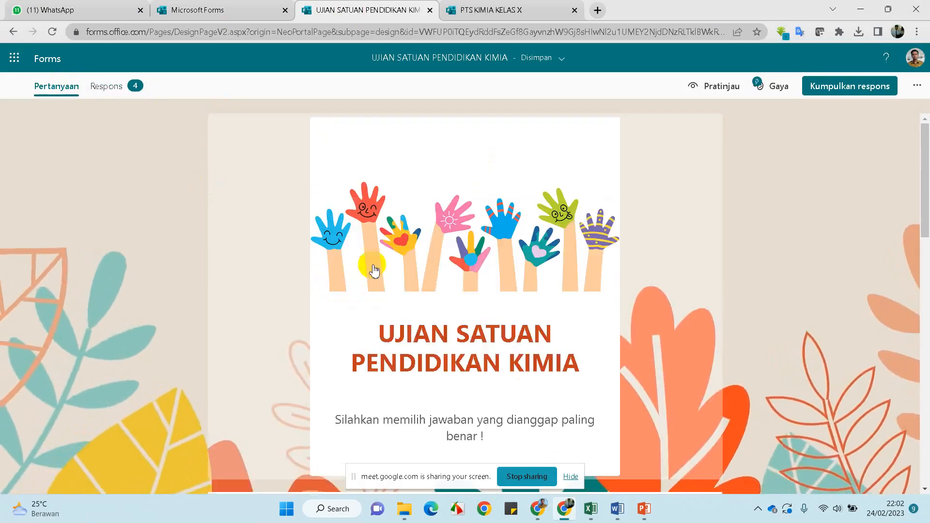
scroll(388, 281, "down", 3)
scroll(406, 297, "down", 15)
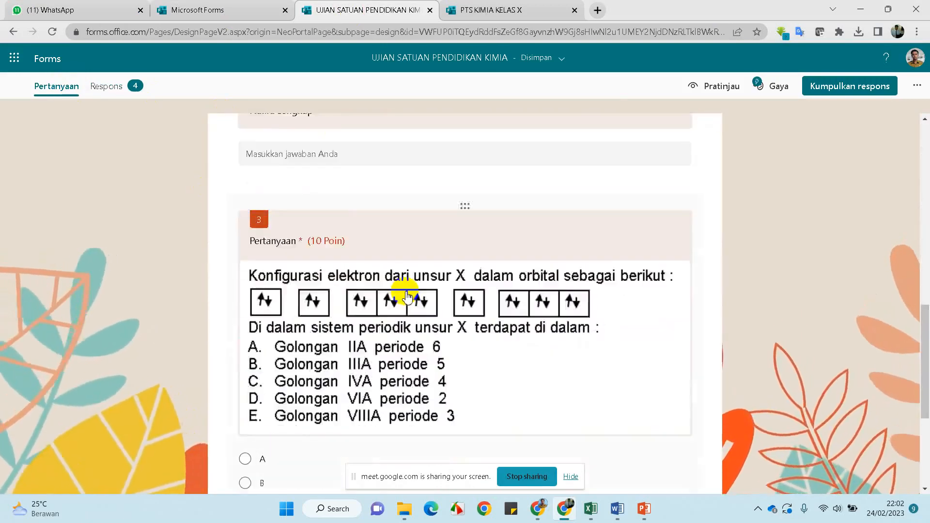
left_click(407, 334)
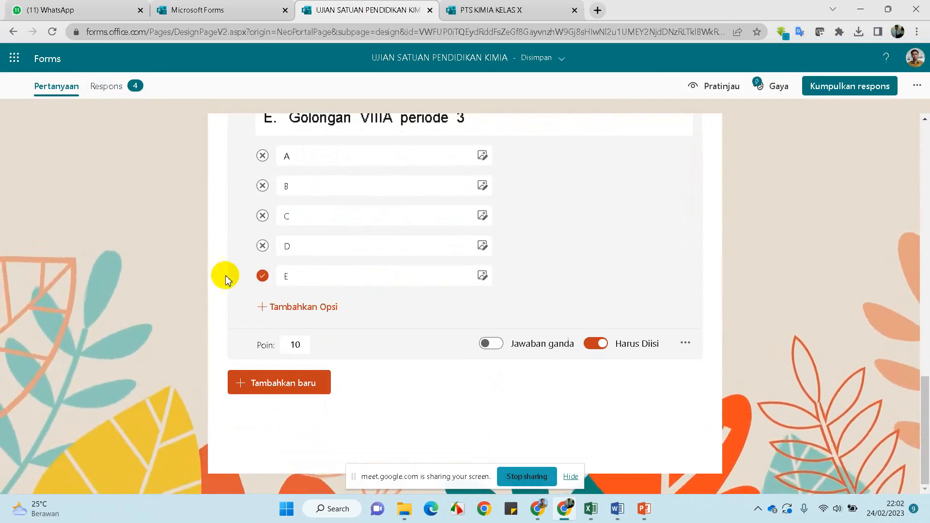
left_click(262, 276)
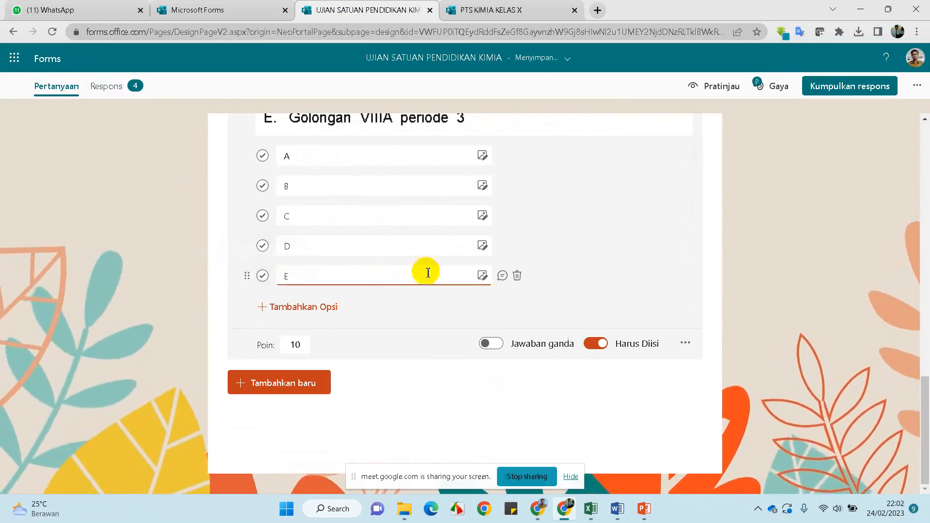
left_click(263, 277)
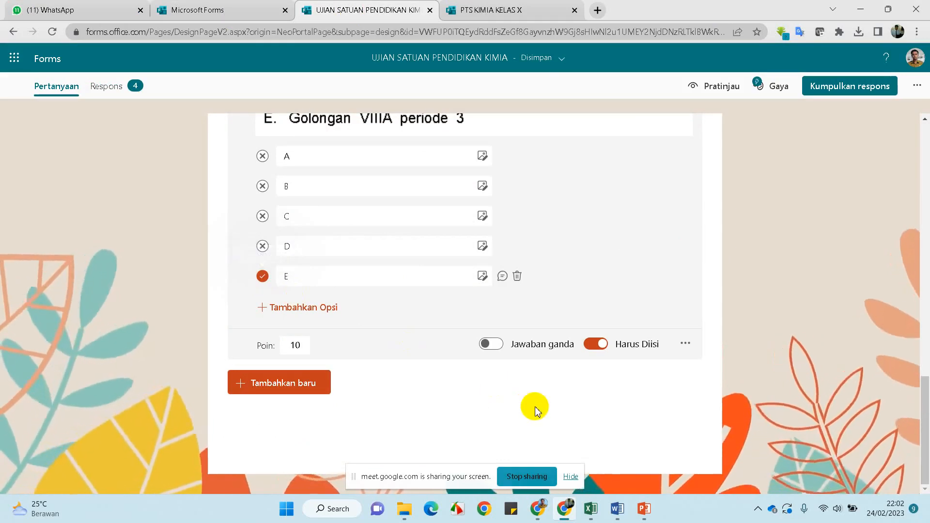
Bring up the workbook's Input Data sheet, select answer-key cell D5, and hide the sharing bar
mouse_move(594, 511)
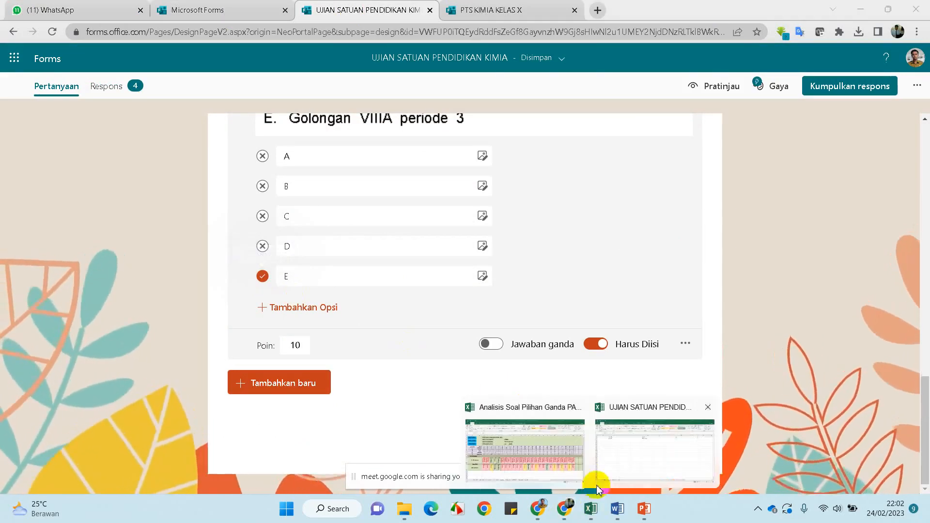
left_click(577, 470)
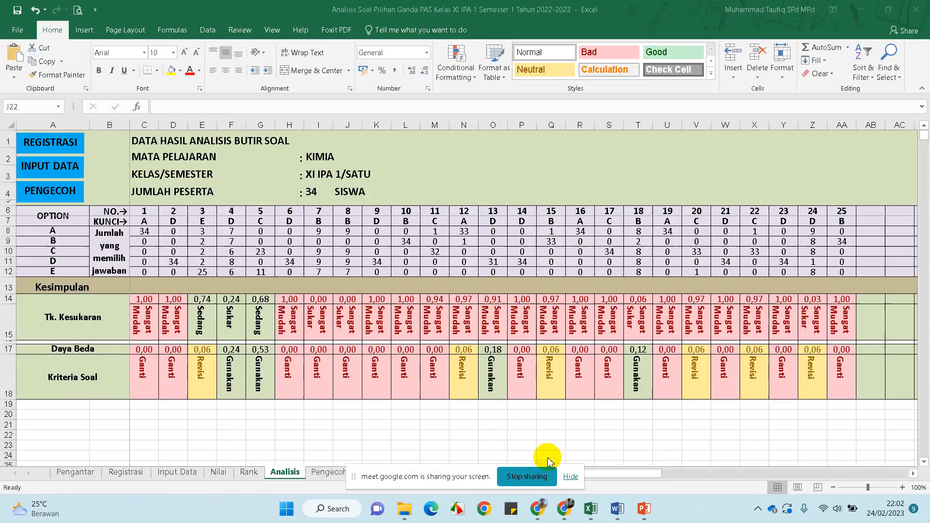
left_click(162, 472)
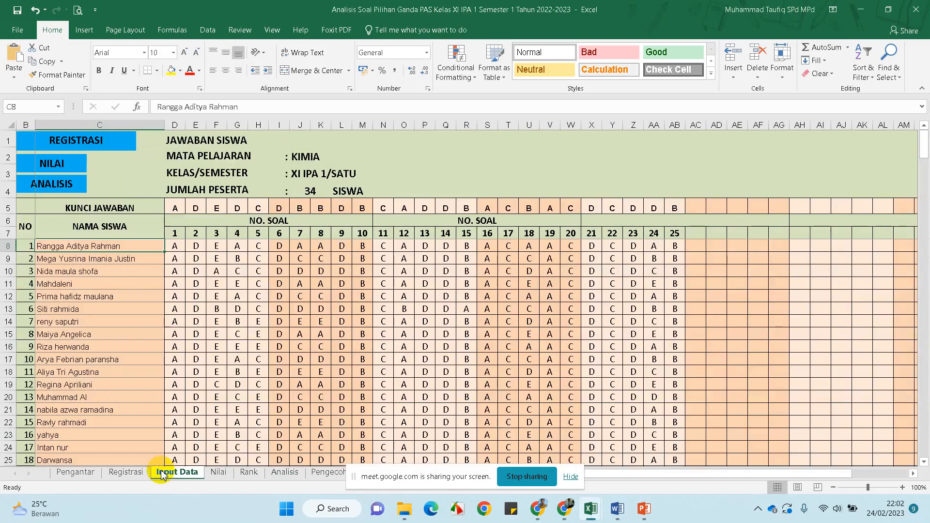
left_click(179, 207)
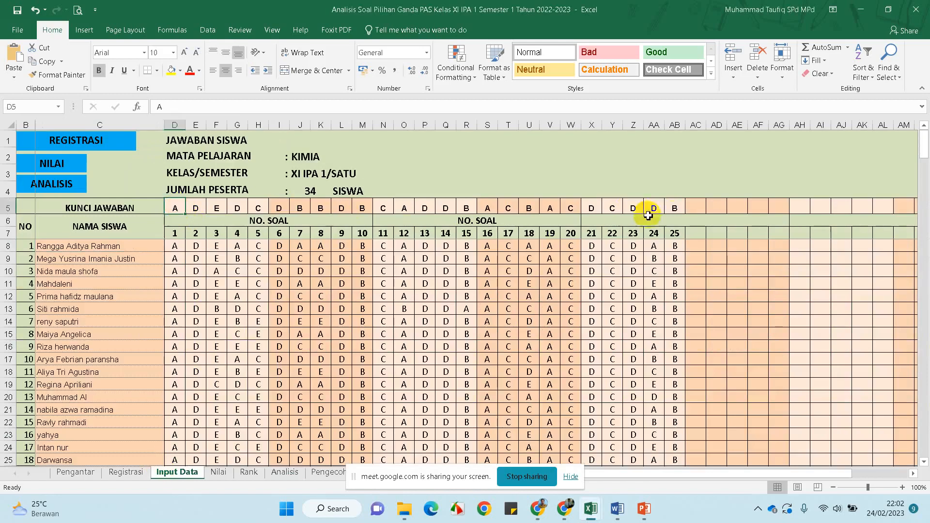
scroll(180, 327, "down", 1)
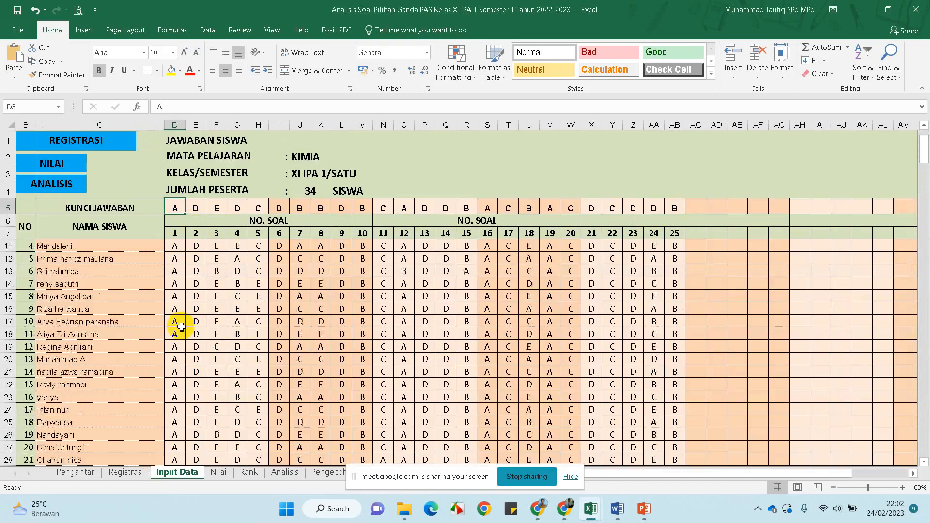
scroll(180, 326, "down", 7)
scroll(181, 327, "up", 8)
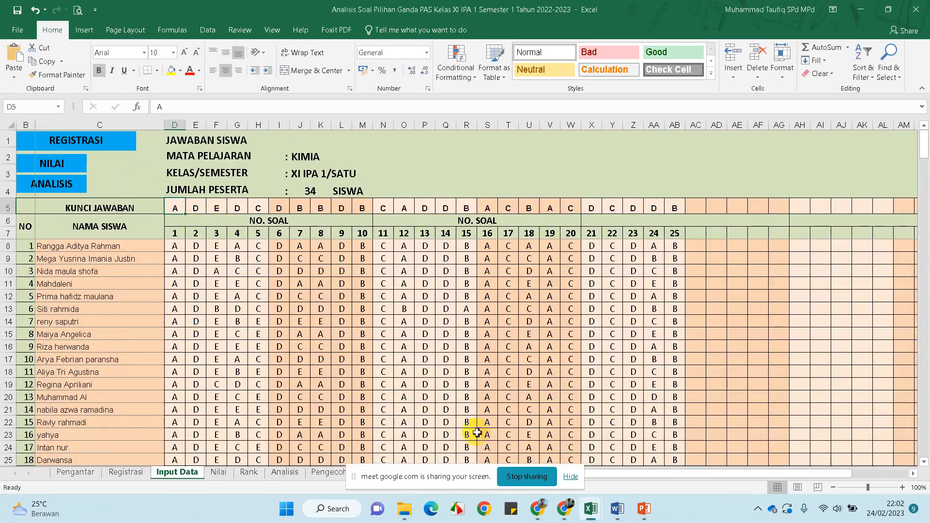
left_click(567, 479)
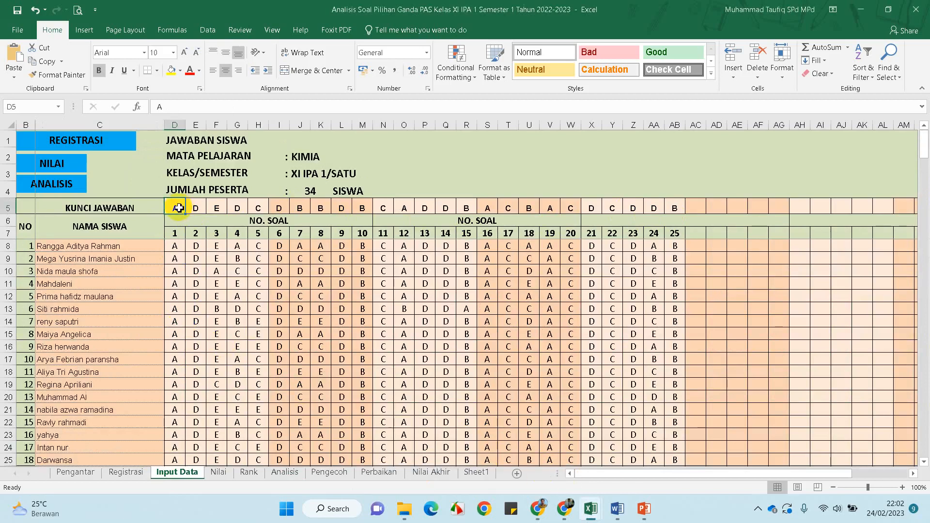
Enter lowercase a in D5 and D8, then restore both to capital A
type("a")
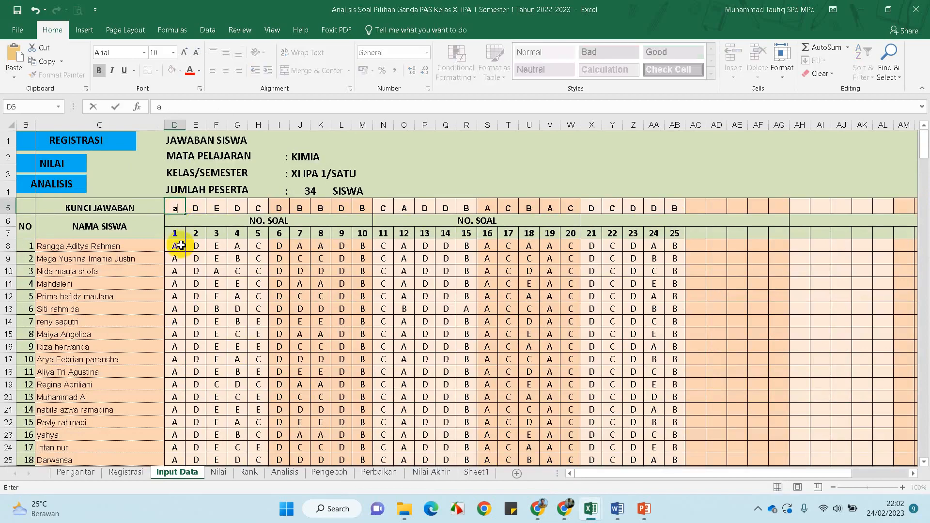
left_click(180, 246)
type("a")
key("Return")
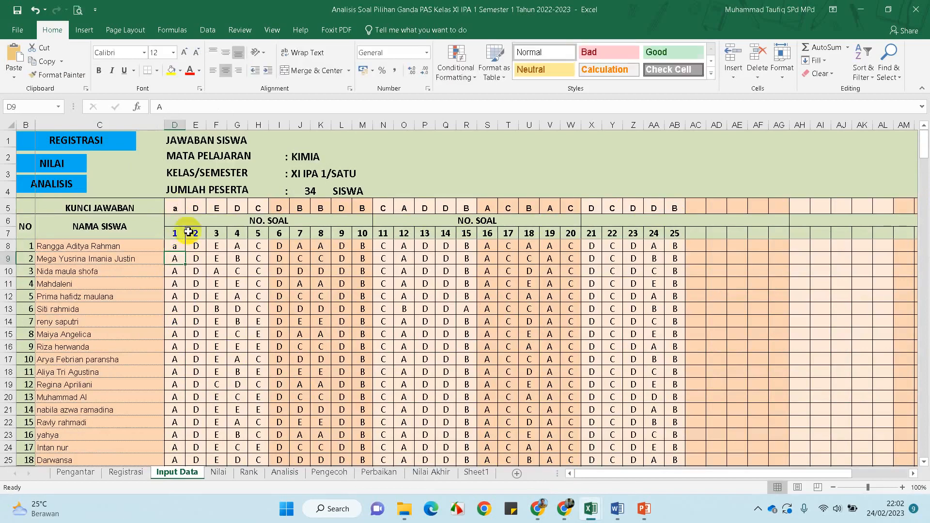
left_click(176, 212)
type("A")
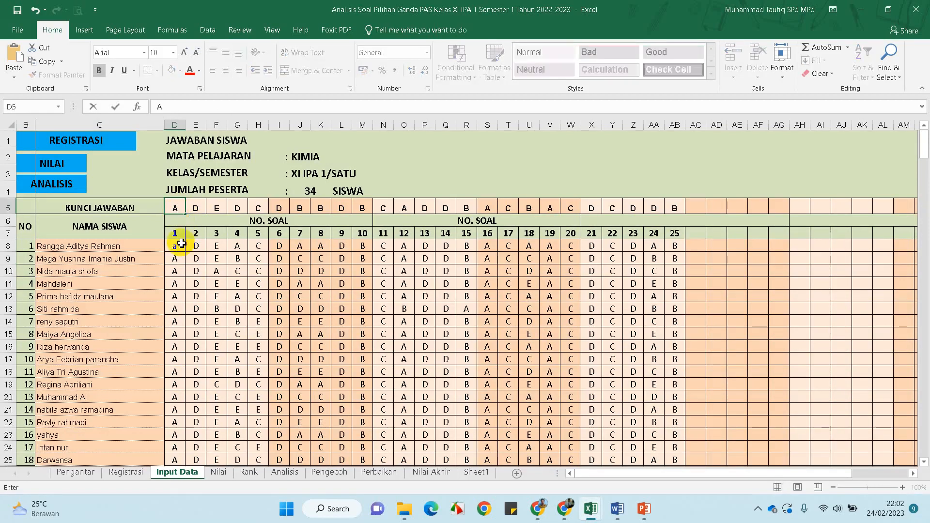
left_click(181, 246)
type("A")
left_click(194, 273)
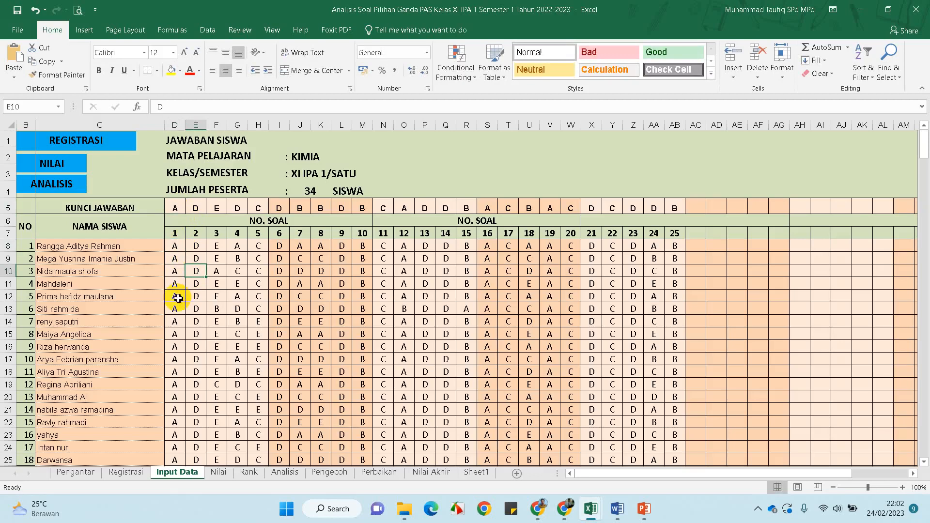
scroll(177, 299, "down", 2)
scroll(181, 304, "down", 5)
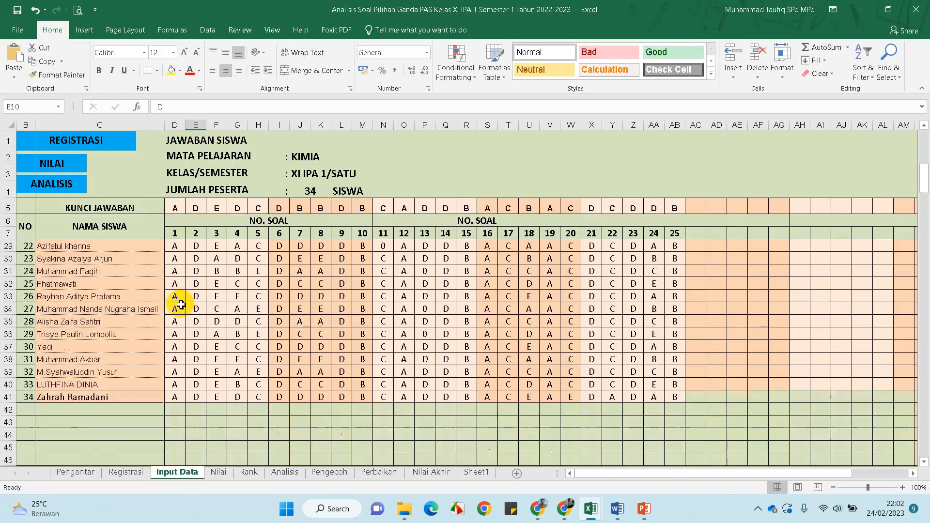
scroll(310, 339, "up", 7)
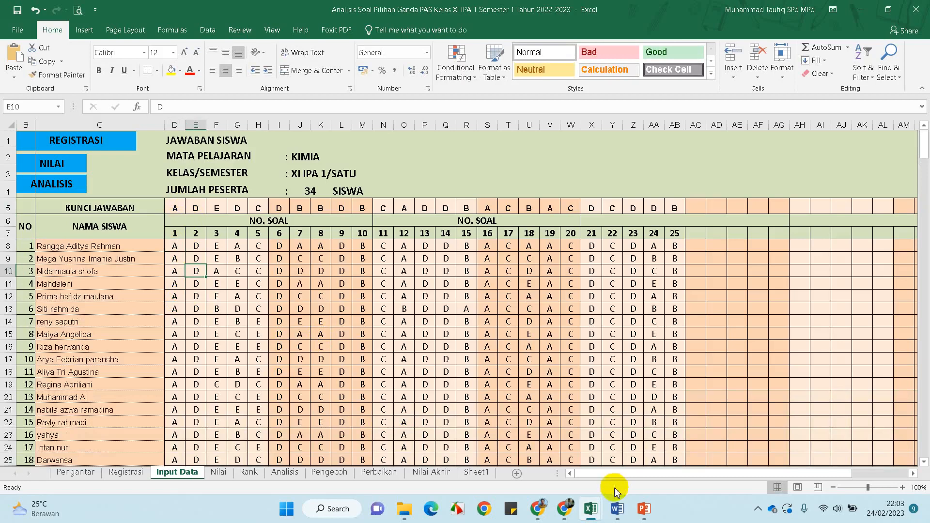
Try returning to the Meet call and dismiss the screen-sharing notice
mouse_move(544, 512)
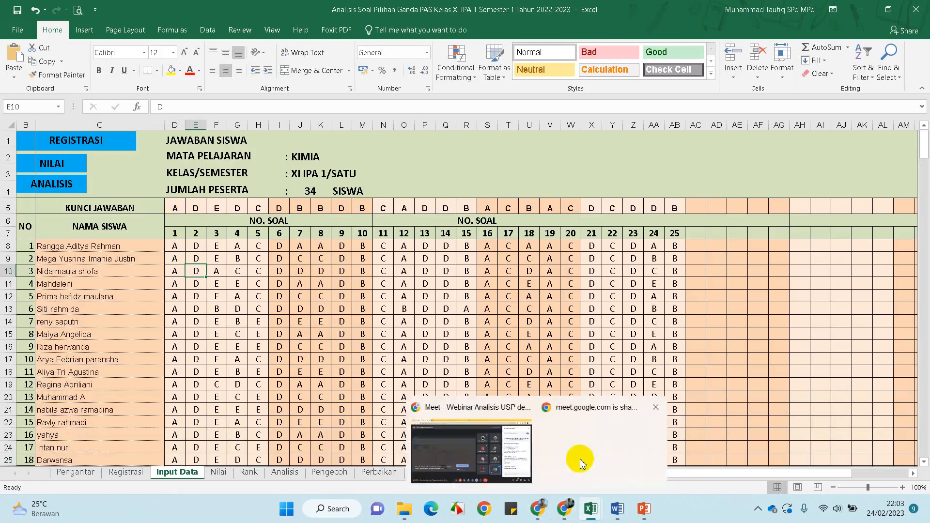
left_click(583, 462)
left_click(539, 483)
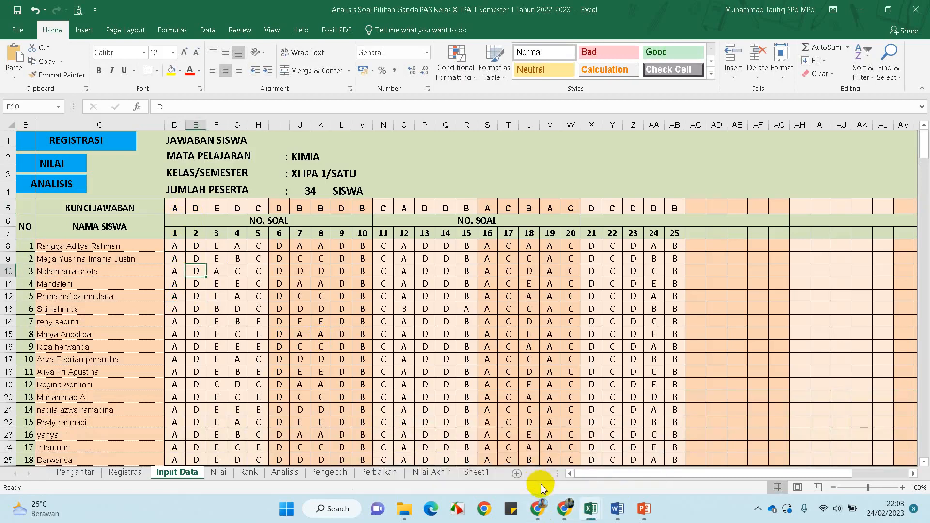
Return to the Meet call, reopen the chat, and scroll up to the 9:42 PM message
mouse_move(541, 512)
left_click(519, 465)
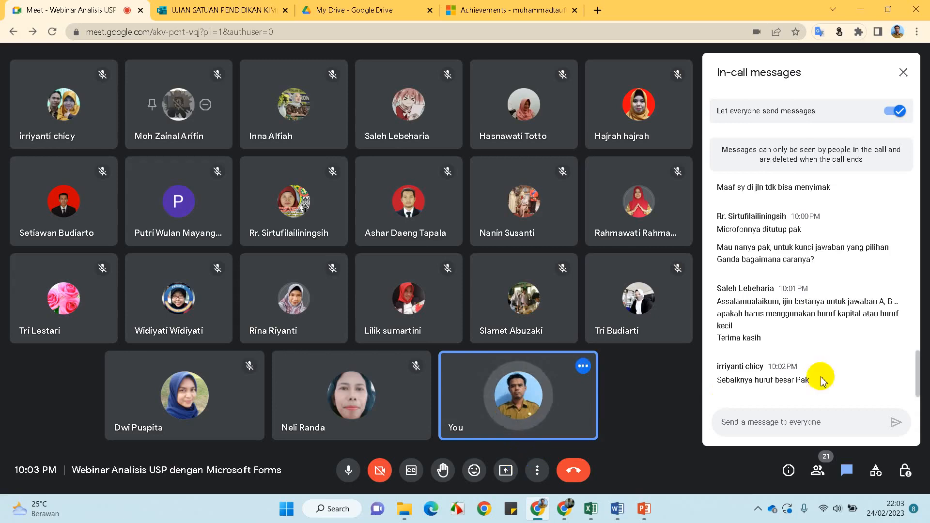
left_click(903, 73)
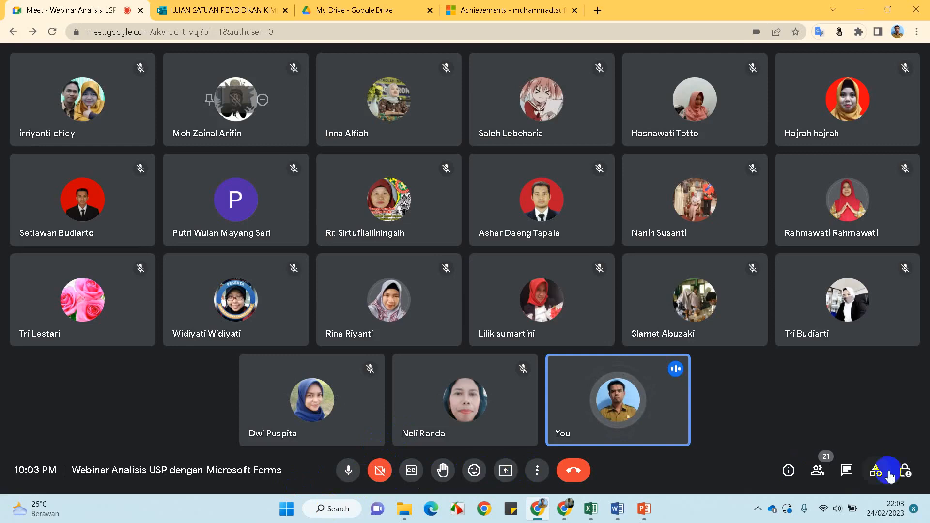
left_click(848, 472)
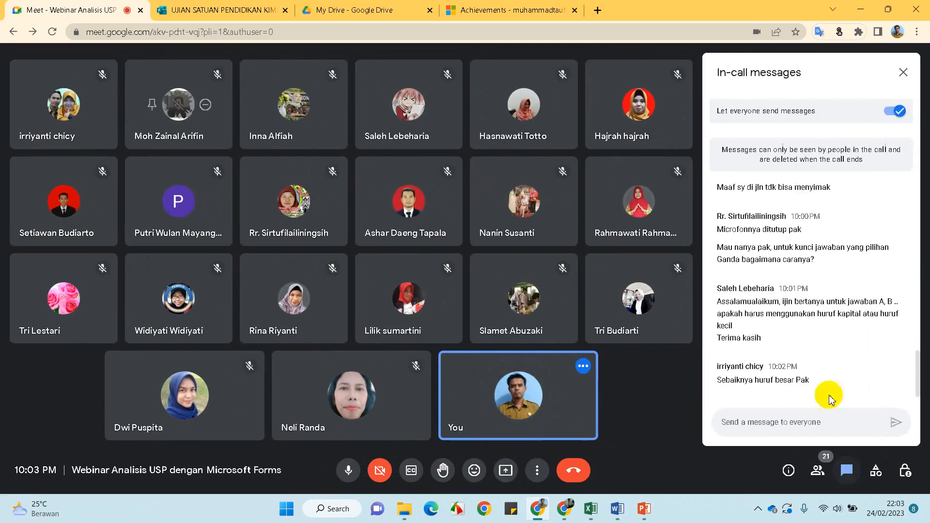
scroll(820, 305, "up", 4)
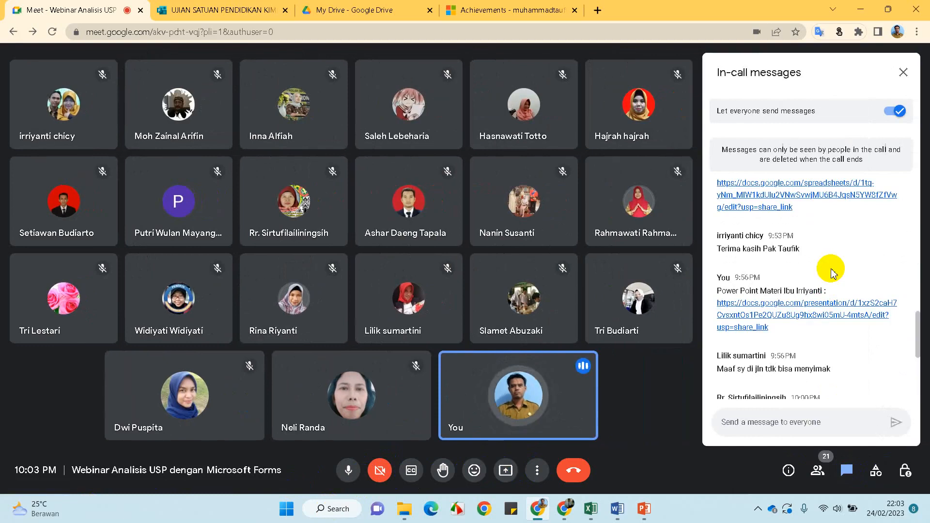
scroll(830, 271, "up", 5)
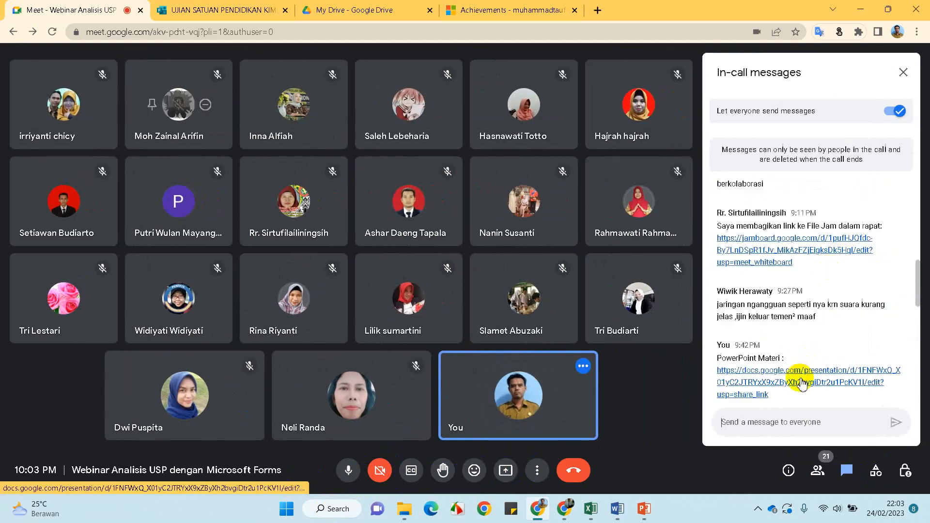
Copy the PowerPoint Materi docs.google.com link address from the chat, then switch to the Forms window
right_click(802, 385)
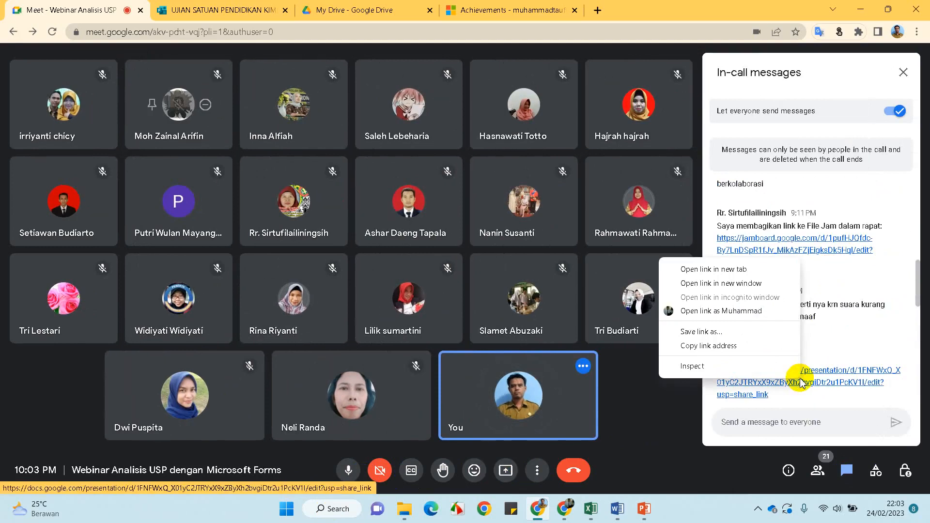
left_click(864, 331)
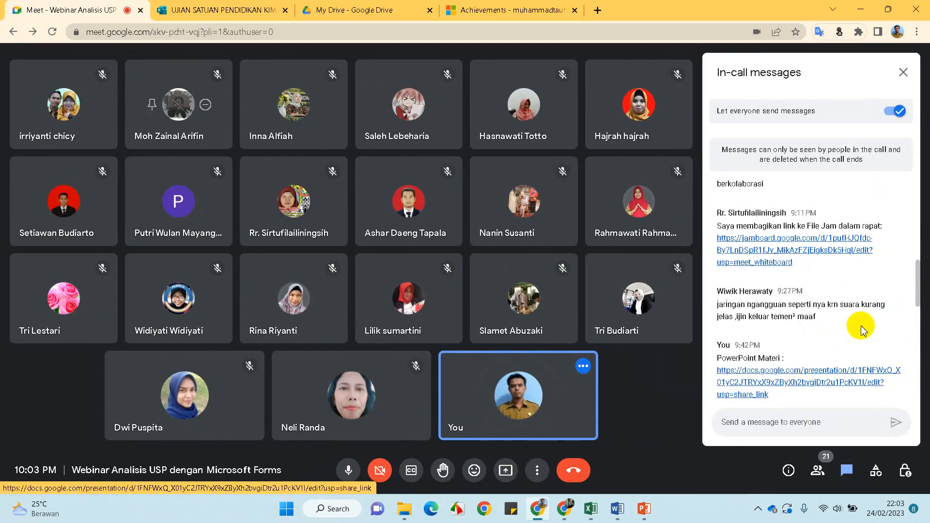
left_click(799, 247)
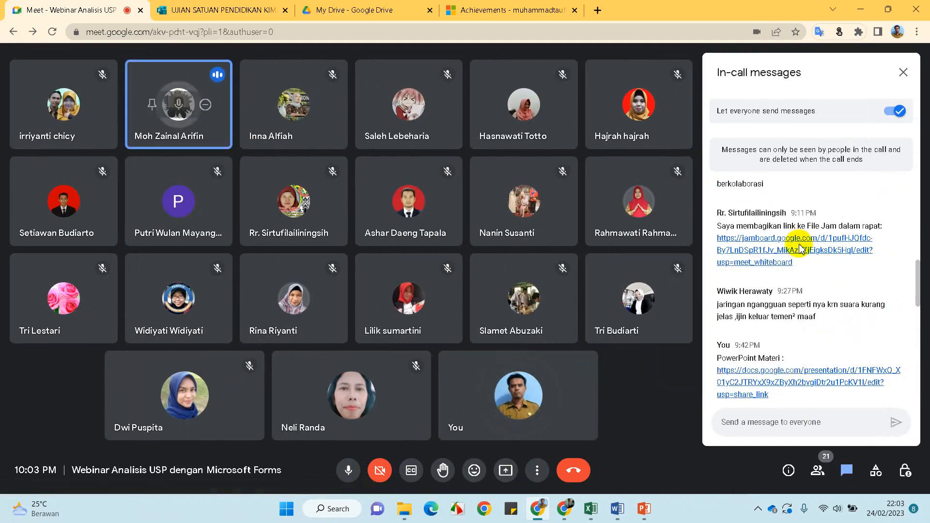
right_click(785, 380)
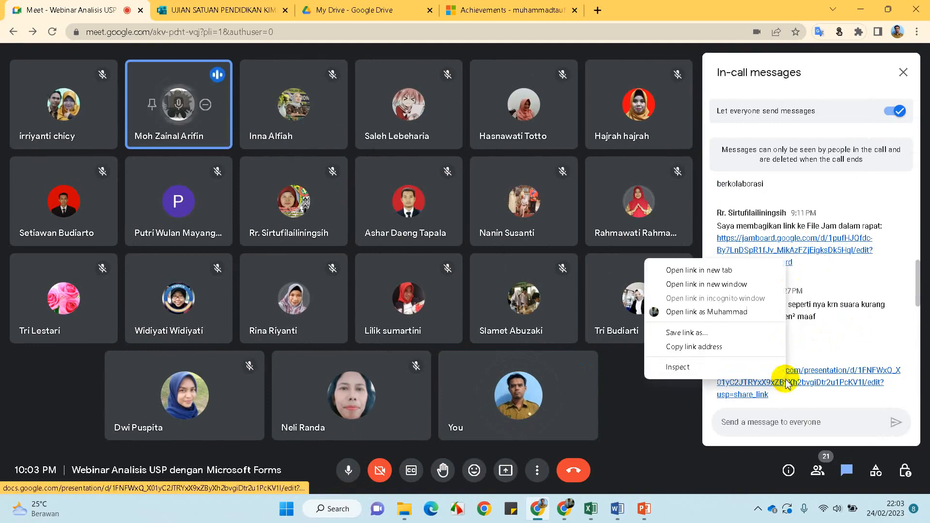
left_click(700, 346)
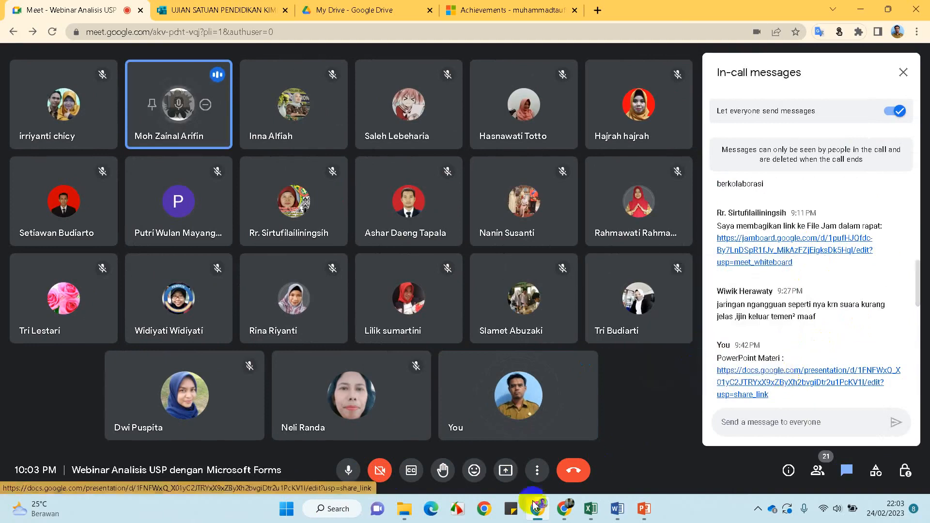
left_click(564, 514)
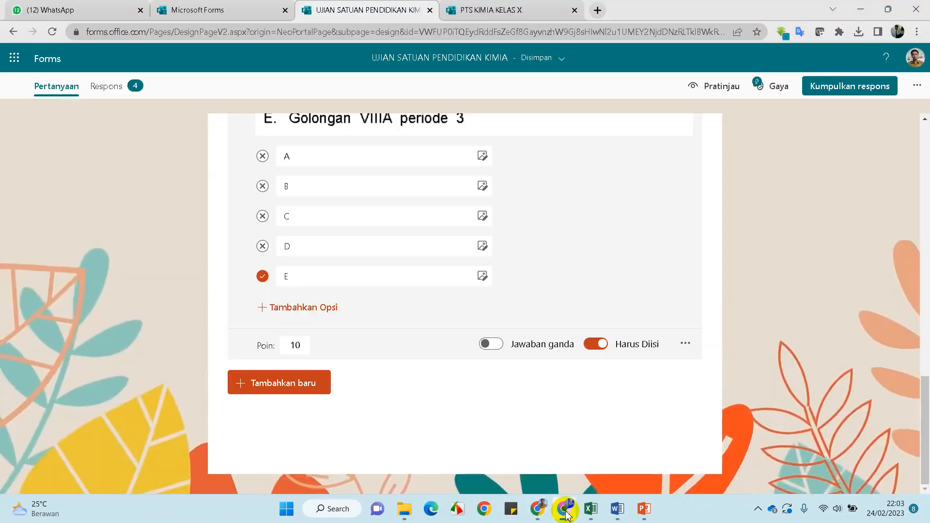
left_click(599, 14)
right_click(520, 32)
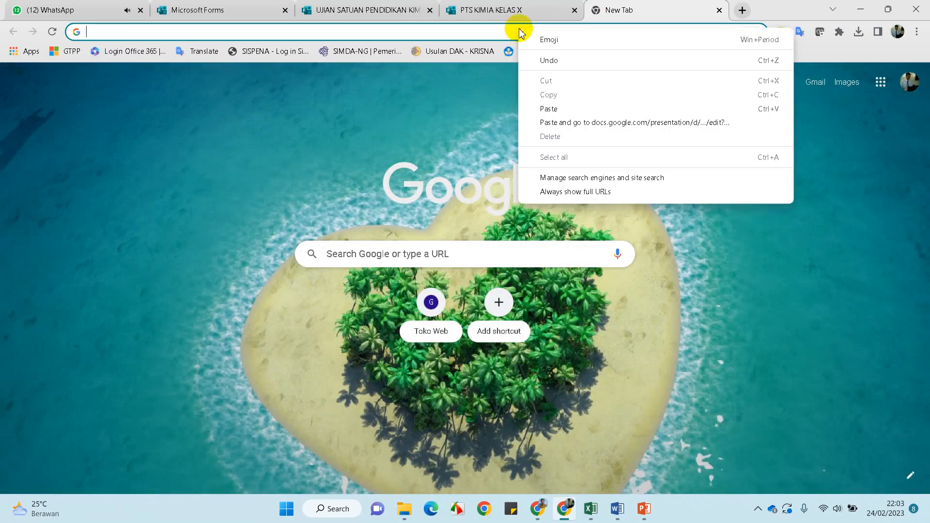
left_click(548, 108)
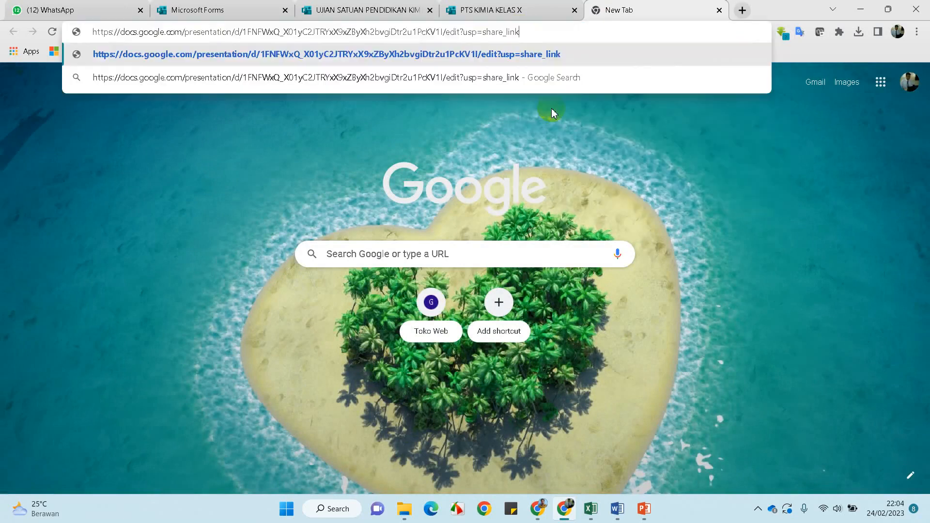
key("Return")
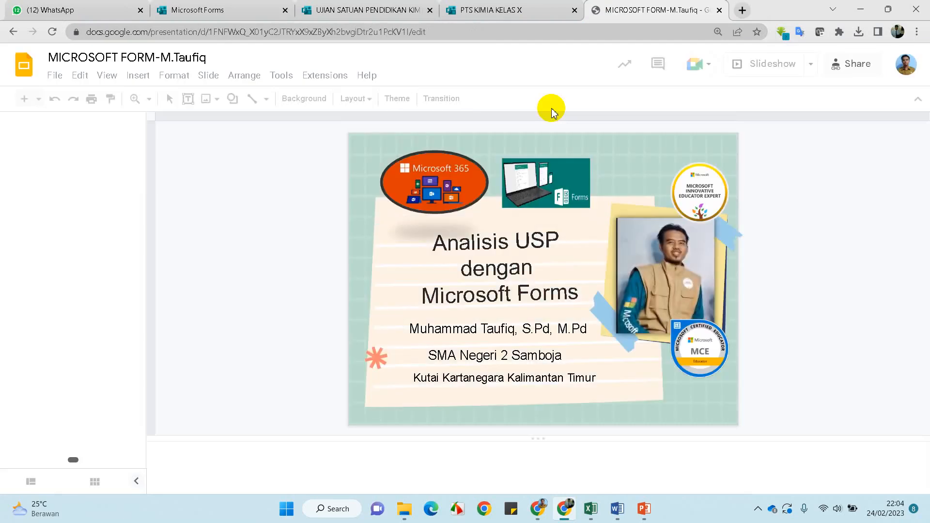
left_click(720, 10)
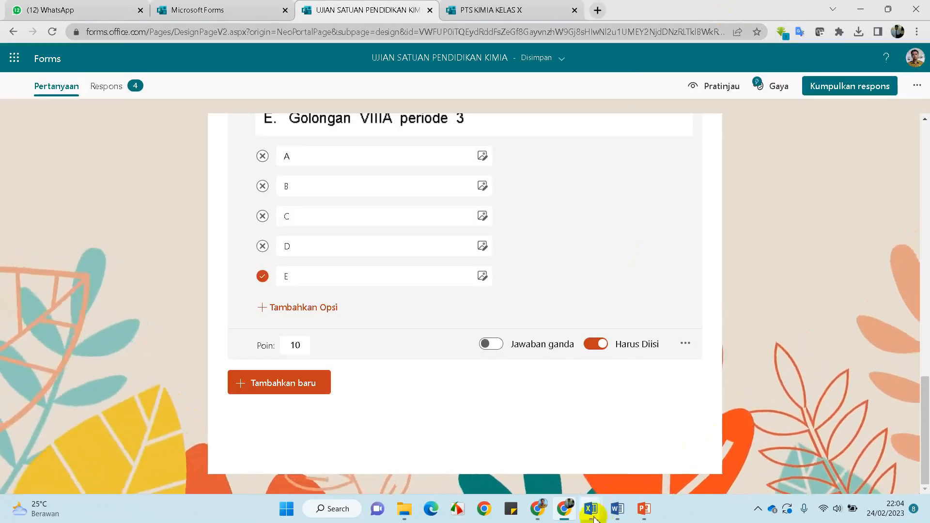
Back in the Meet window, close the in-call messages panel and switch your camera on
left_click(542, 515)
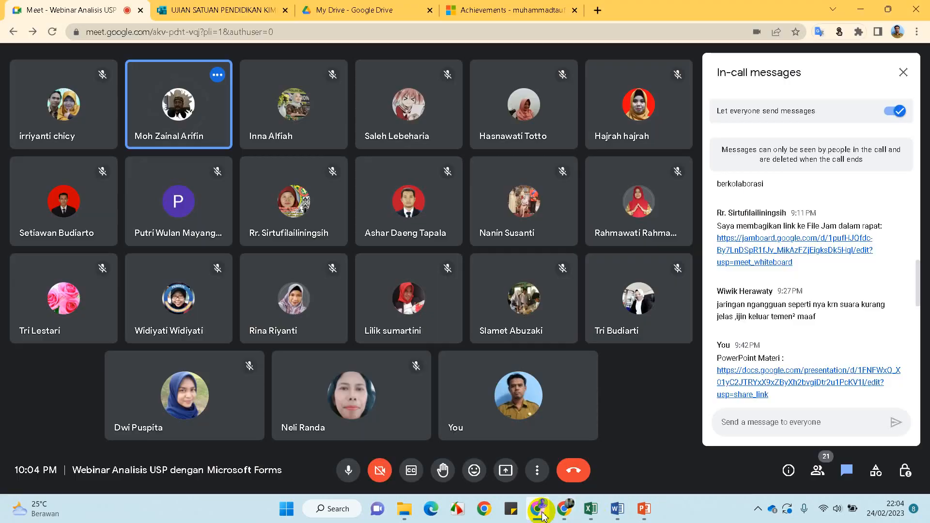
scroll(889, 293, "down", 10)
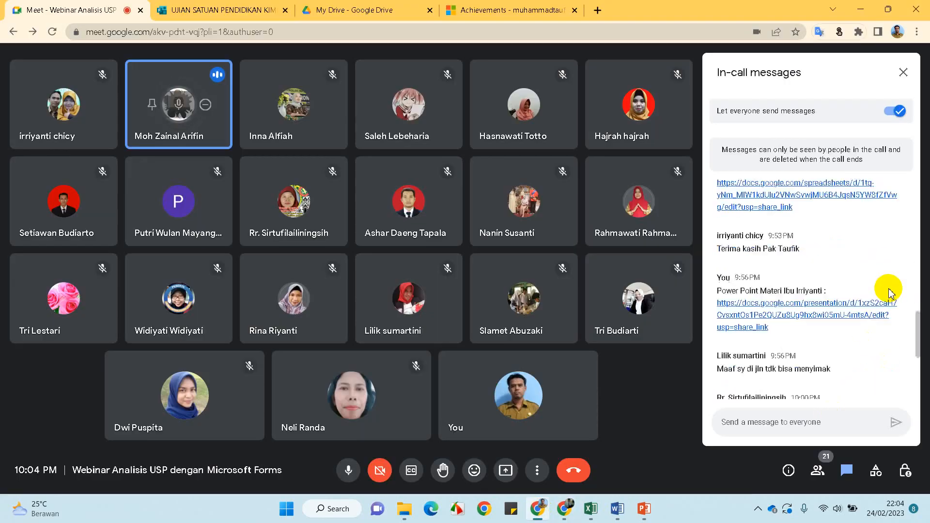
scroll(889, 293, "up", 15)
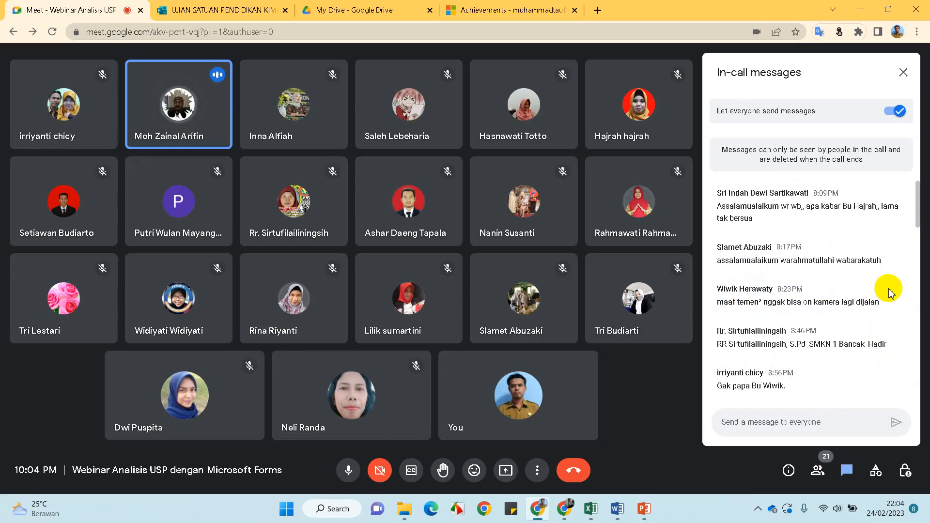
left_click(903, 72)
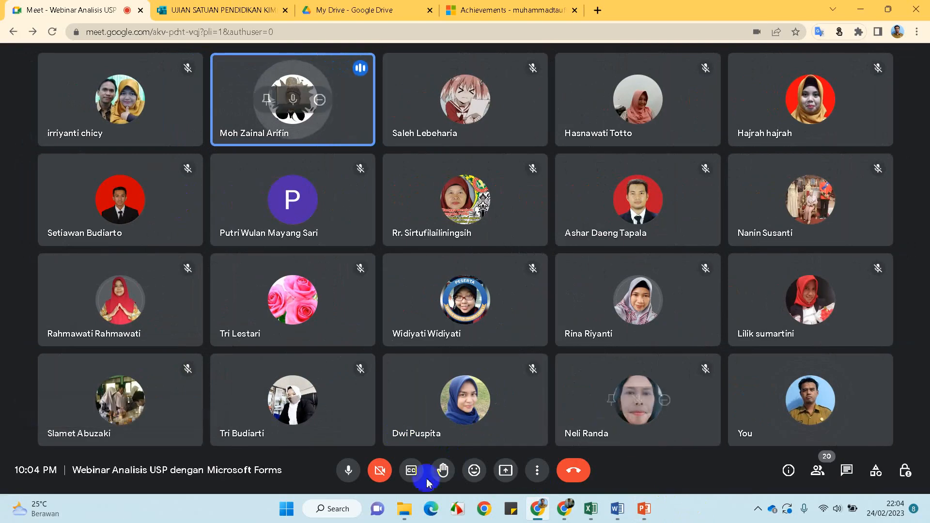
left_click(379, 471)
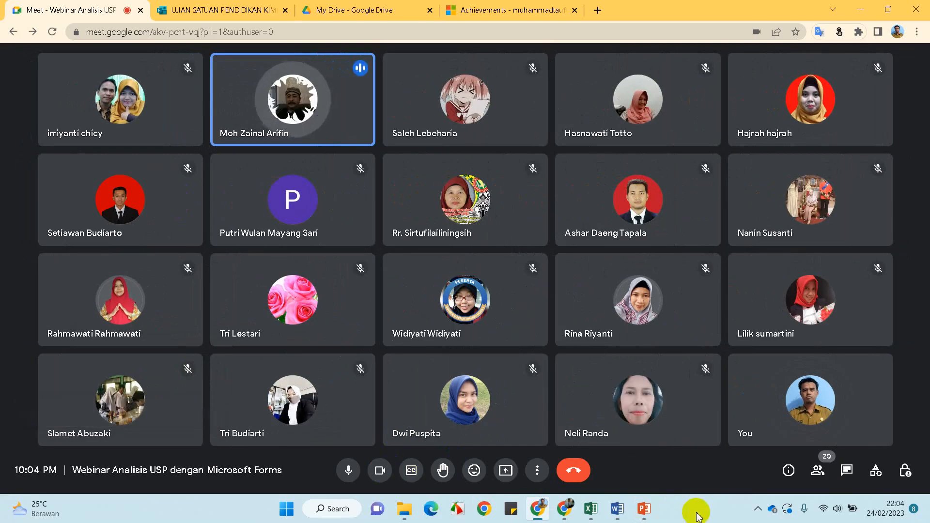